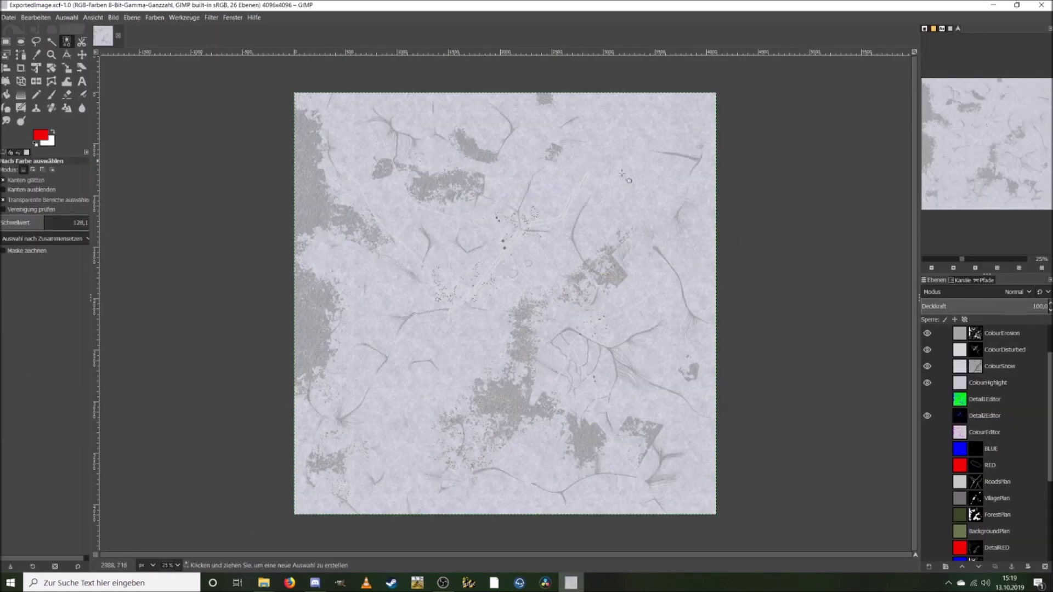
Step: Hide the ColourMud, ColourForest, ColourErosionHighlight, ColourErosion, ColourDisturbed and ColourSnow layers and make ColourHighlight the active layer
scroll(966, 403, "up", 3)
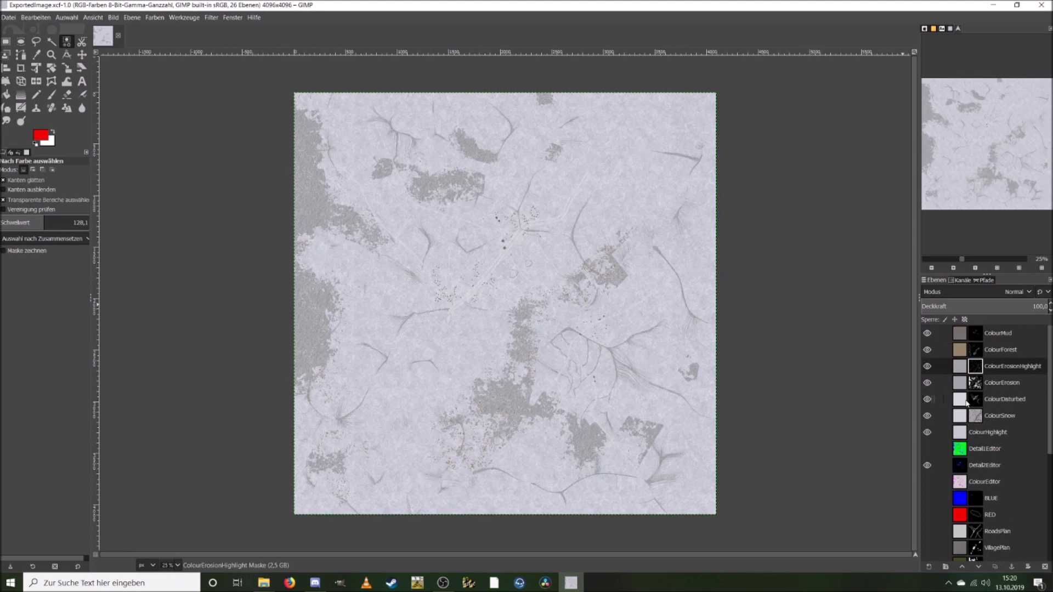
left_click(926, 333)
left_click(926, 349)
left_click(927, 366)
left_click(926, 382)
left_click(927, 399)
left_click(927, 415)
left_click(956, 432)
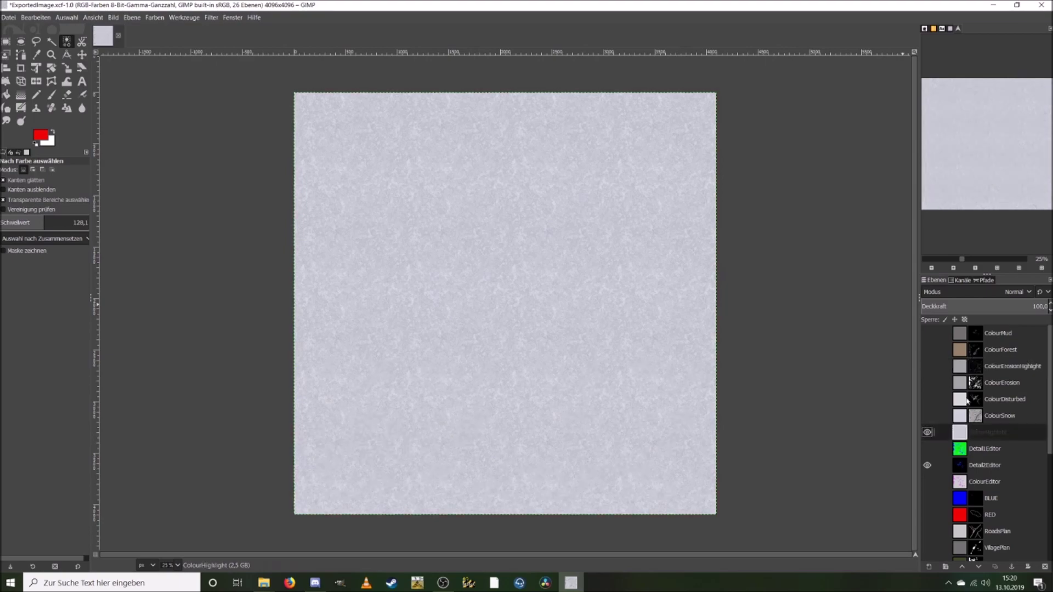
Step: Set the foreground colour to white (ffffff)
left_click(975, 267)
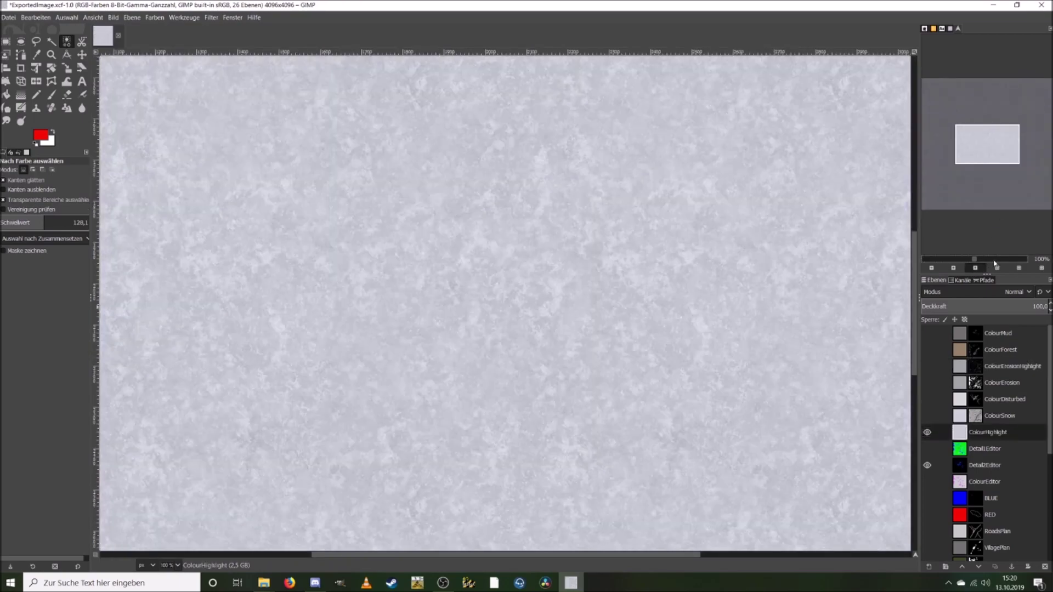
left_click(993, 260)
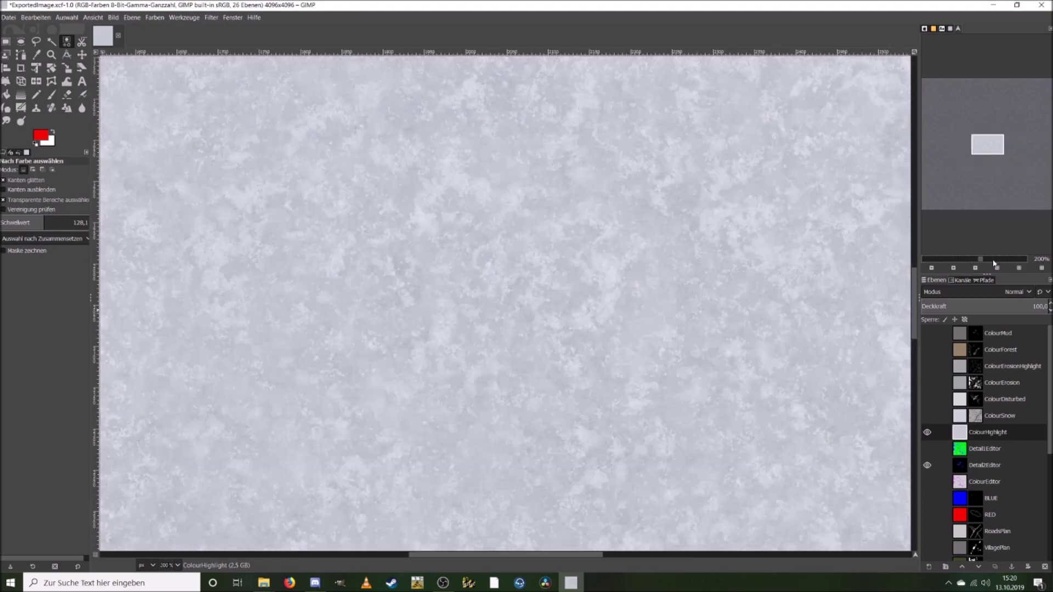
left_click_drag(983, 145, 981, 121)
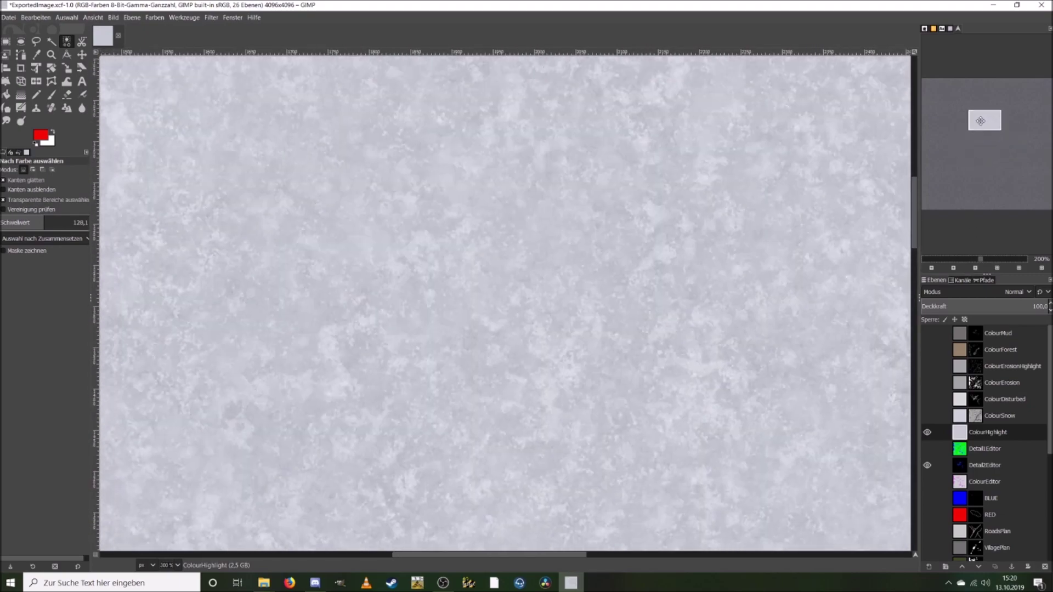
left_click(42, 137)
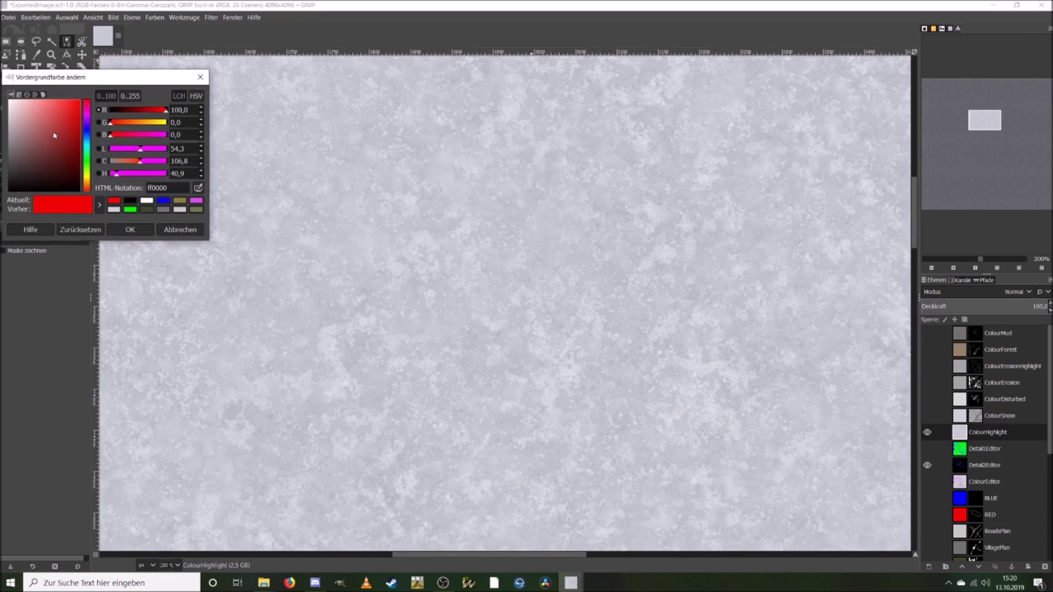
left_click_drag(34, 120, 1, 33)
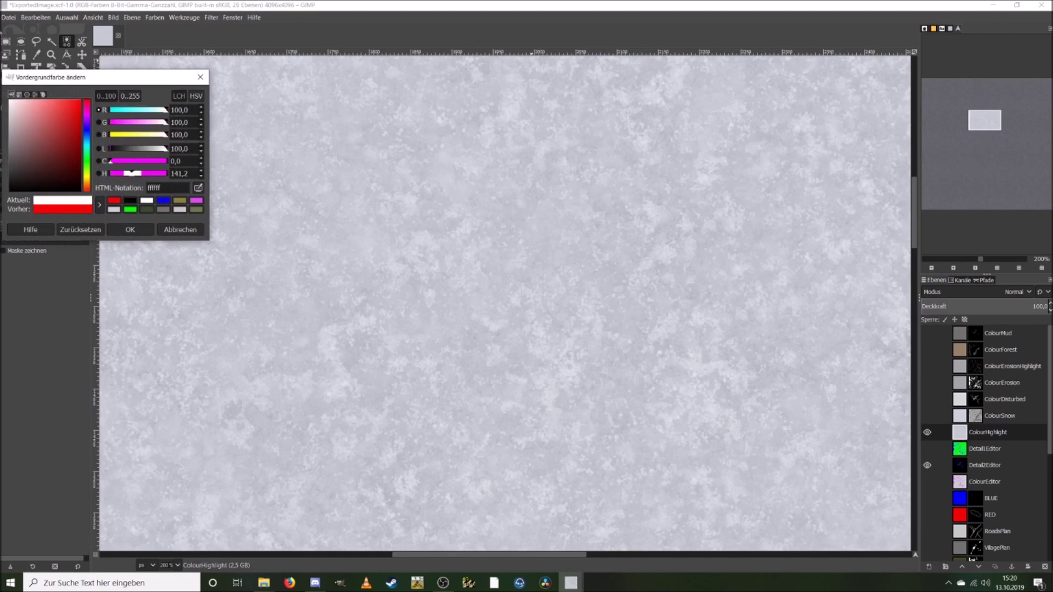
left_click(130, 229)
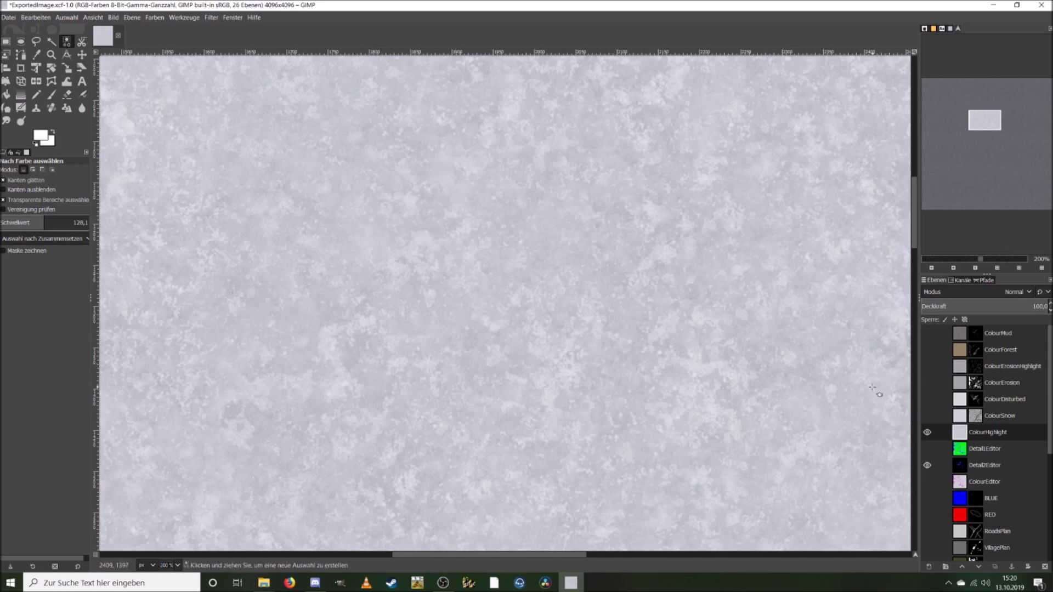
Step: Copy the ColourHighlight layer and paste it as a new layer directly above the original
key("ctrl+c")
key("ctrl+v")
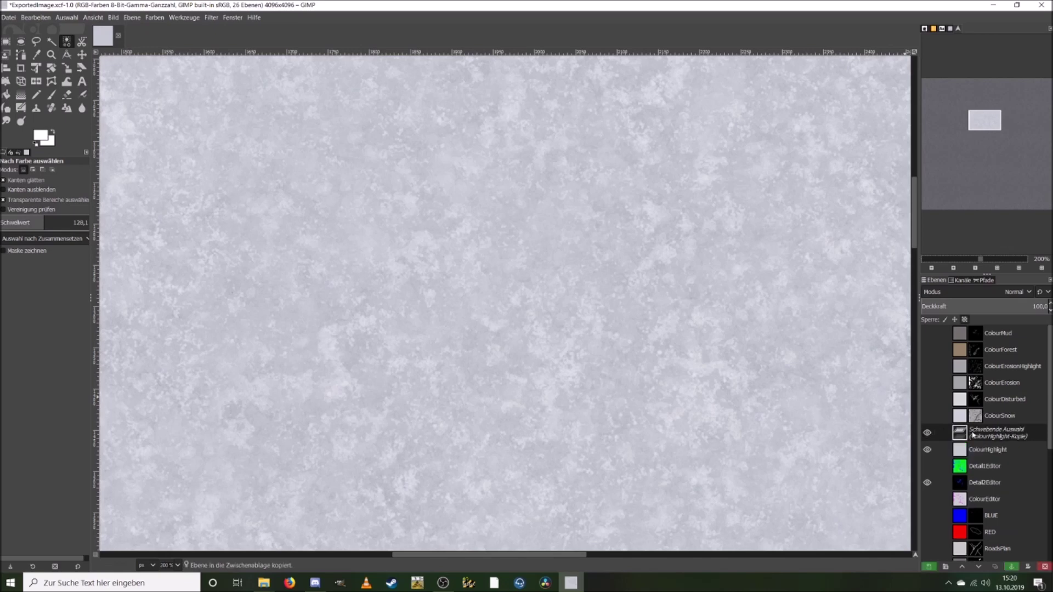
right_click(983, 437)
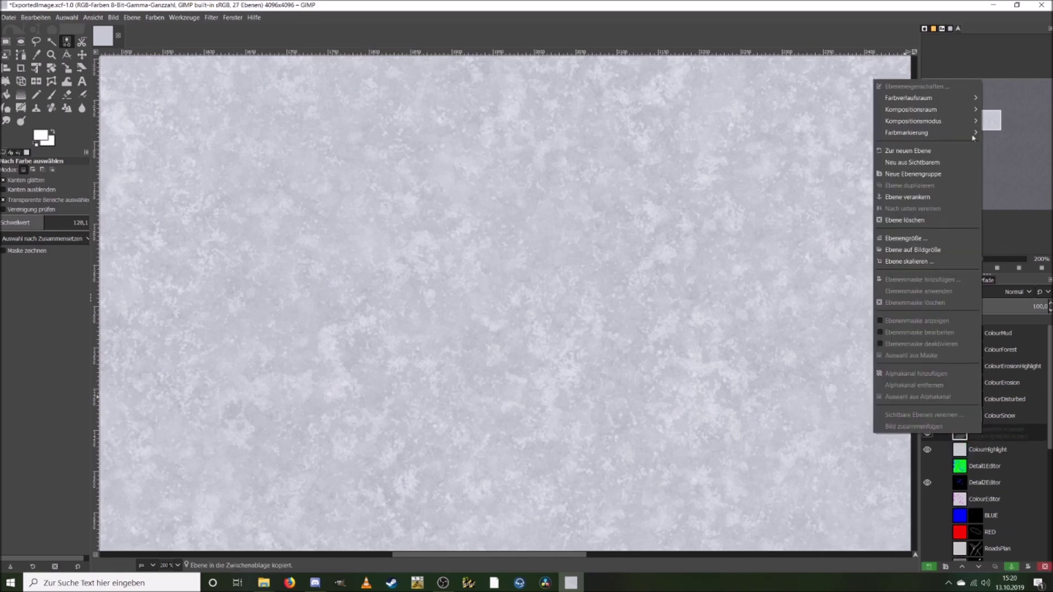
left_click(910, 149)
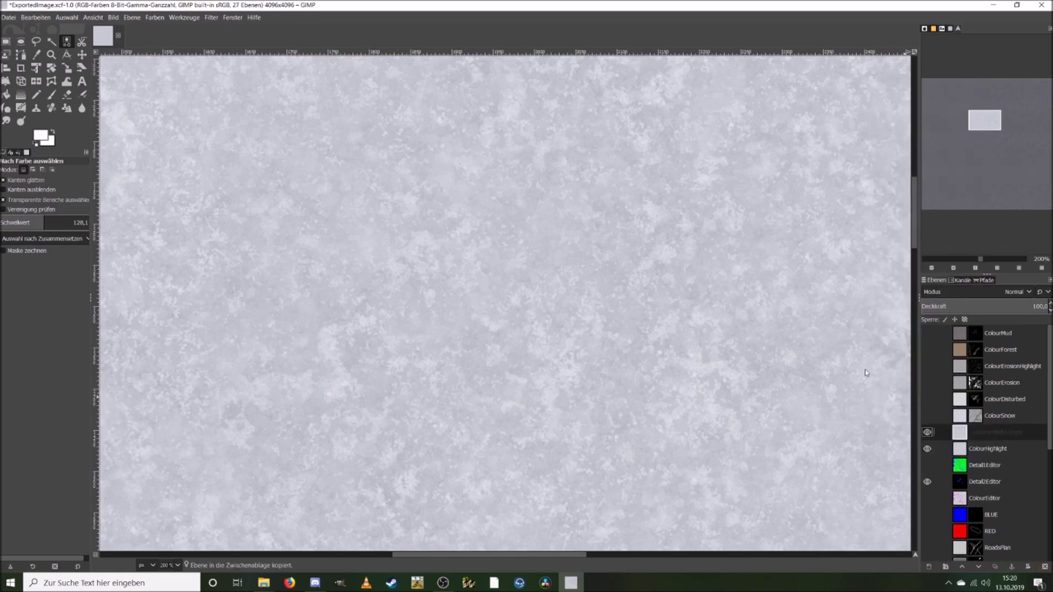
Step: Set the foreground colour to black (000000) and fill the ColourHighlight copy layer with it
left_click(40, 136)
left_click(44, 132)
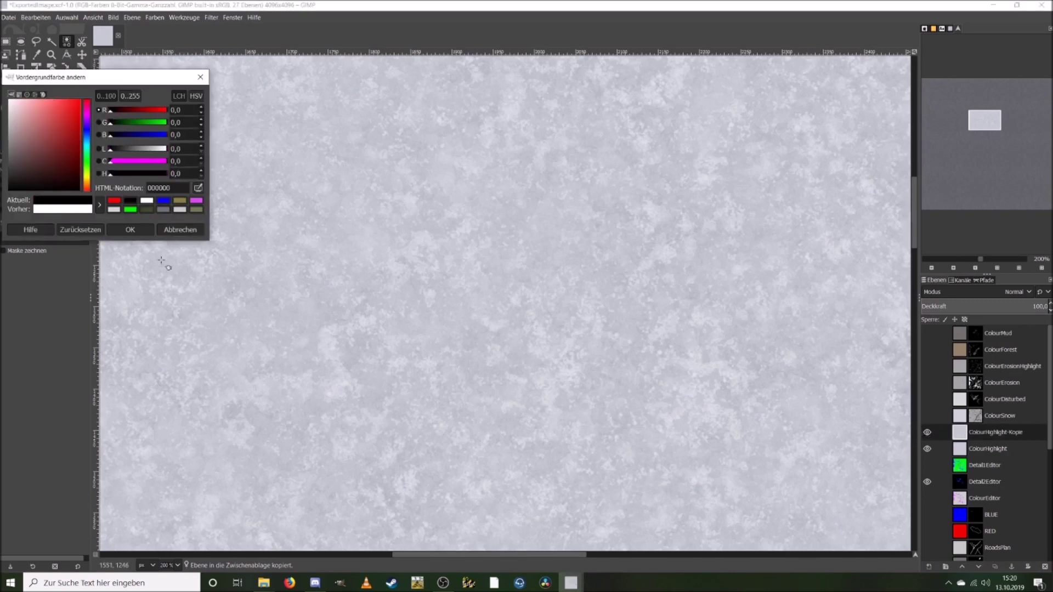
left_click(129, 230)
left_click(8, 17)
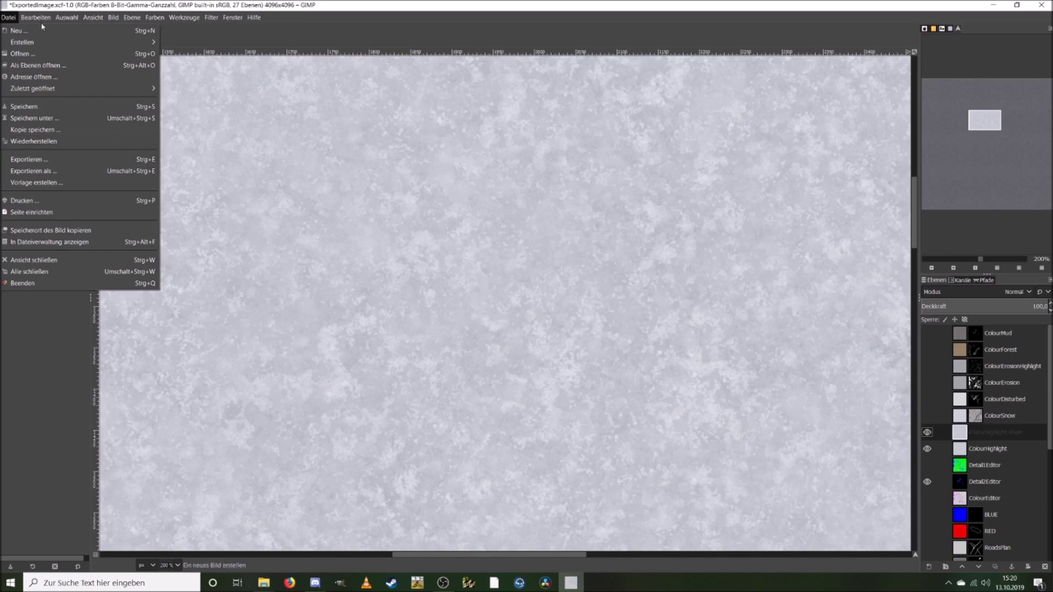
mouse_move(36, 17)
left_click(97, 210)
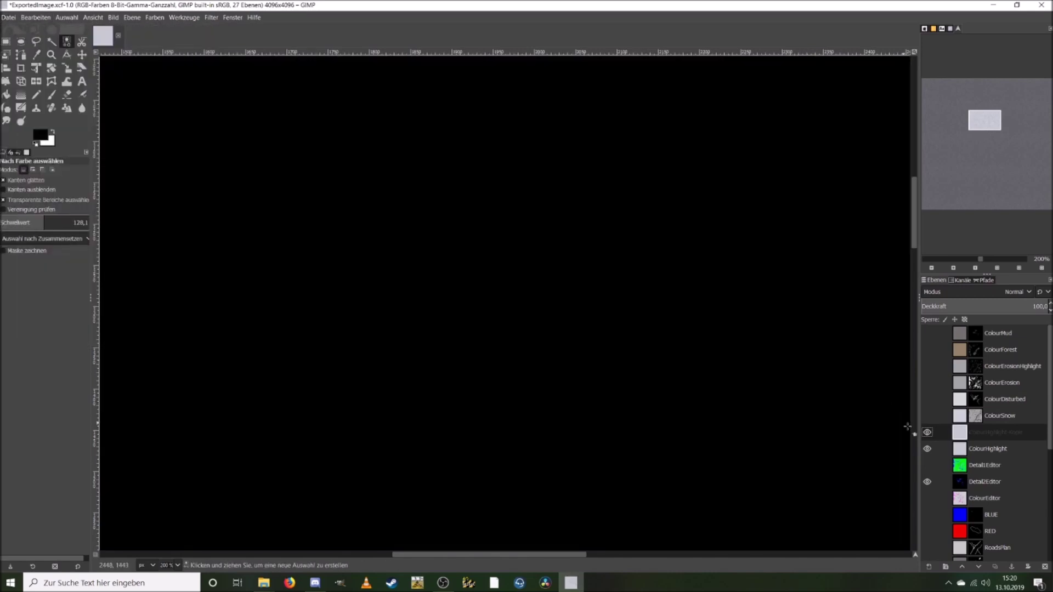
Step: Add a layer mask initialised to black (full transparency) to the ColourHighlight copy layer
right_click(969, 437)
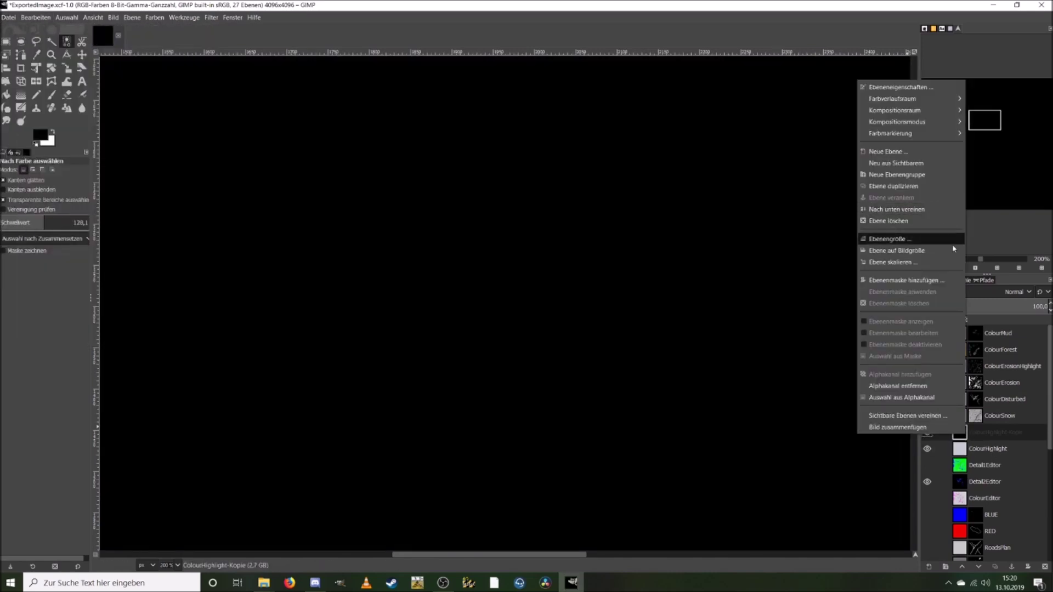
left_click(945, 280)
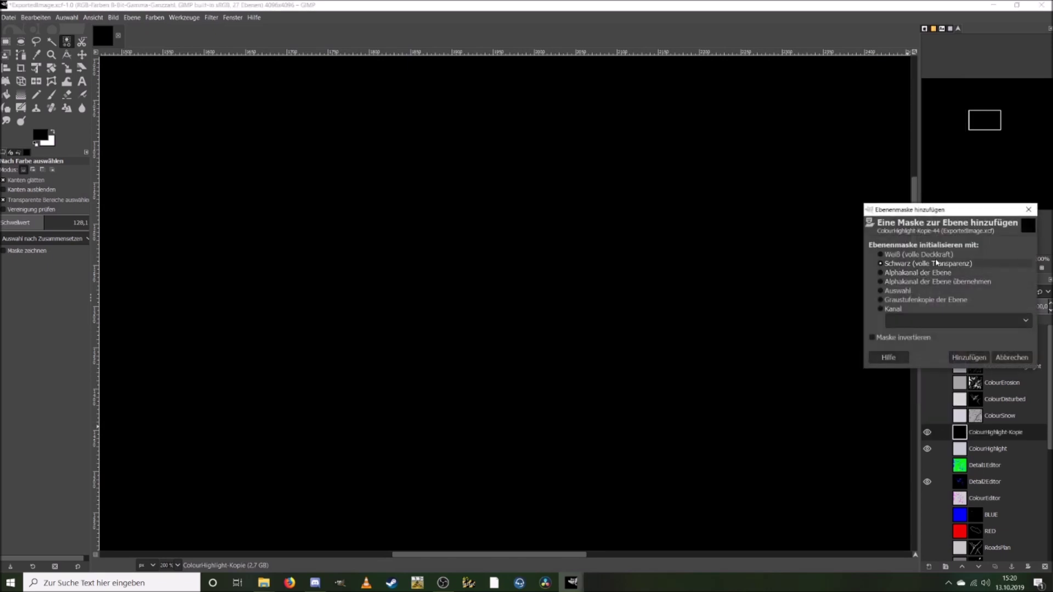
left_click(976, 358)
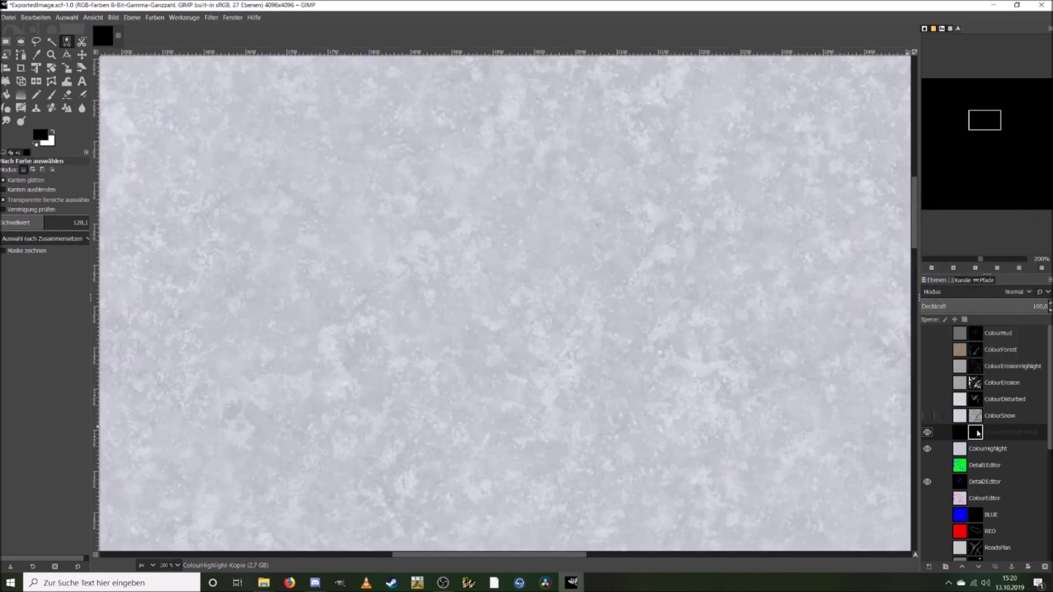
Step: Select one shade of the snow texture on the original ColourHighlight layer by colour, using a threshold of 3.5
left_click(964, 449)
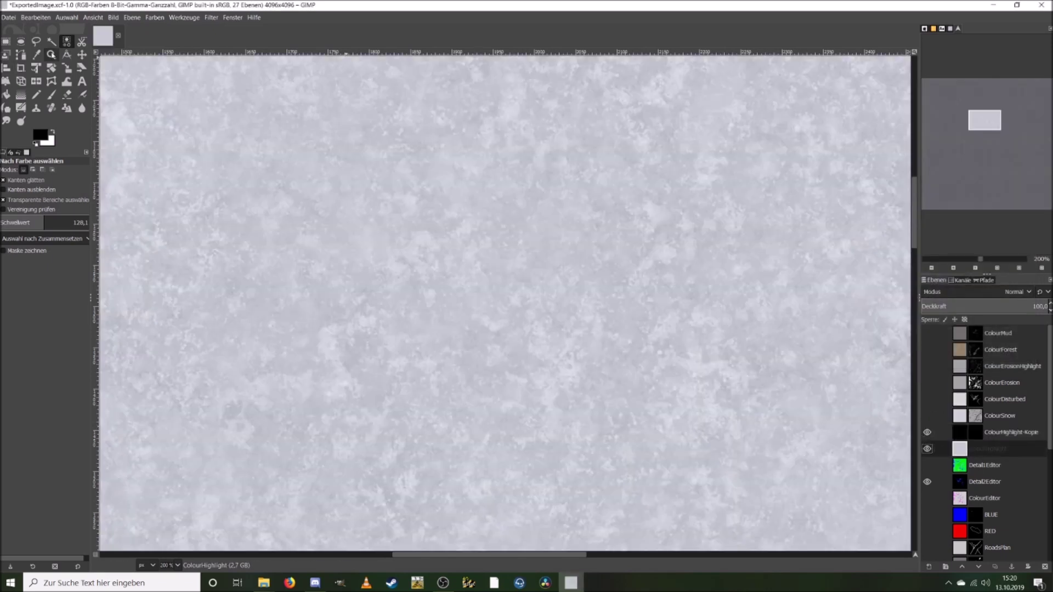
left_click_drag(22, 222, 4, 222)
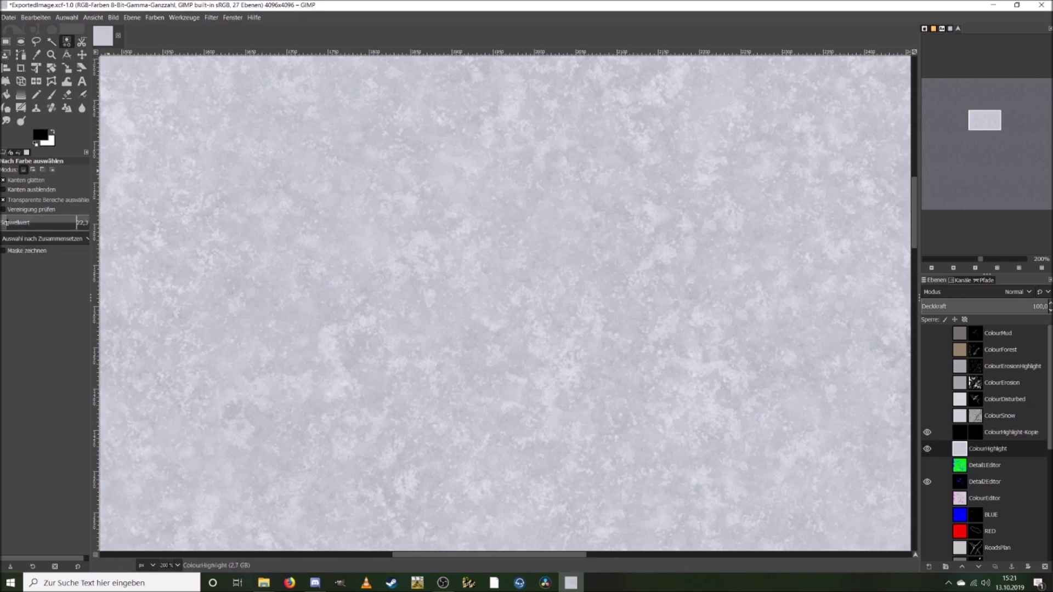
left_click_drag(3, 222, 1, 222)
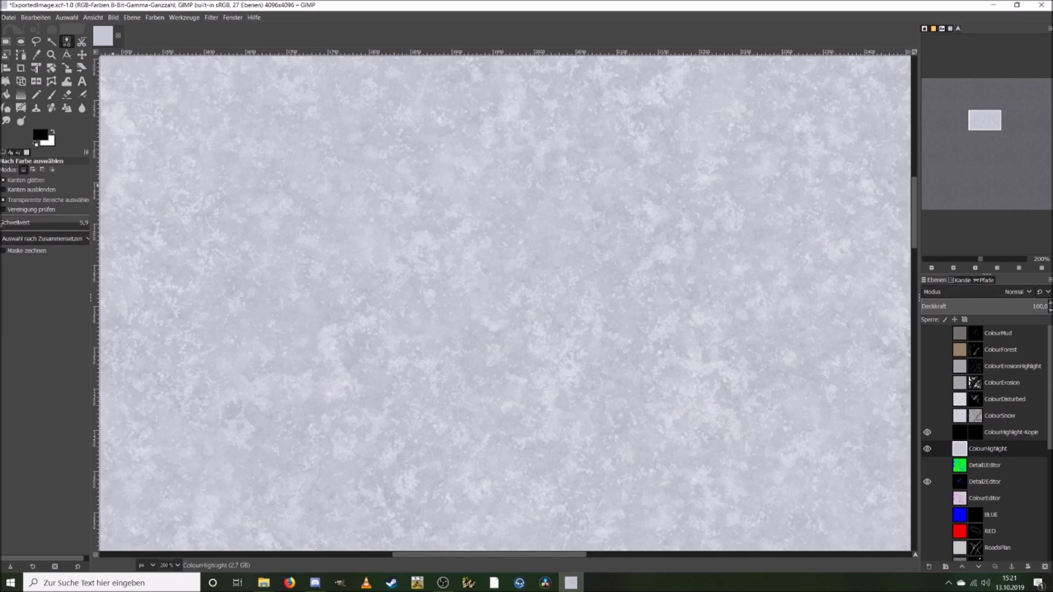
left_click_drag(3, 223, 2, 224)
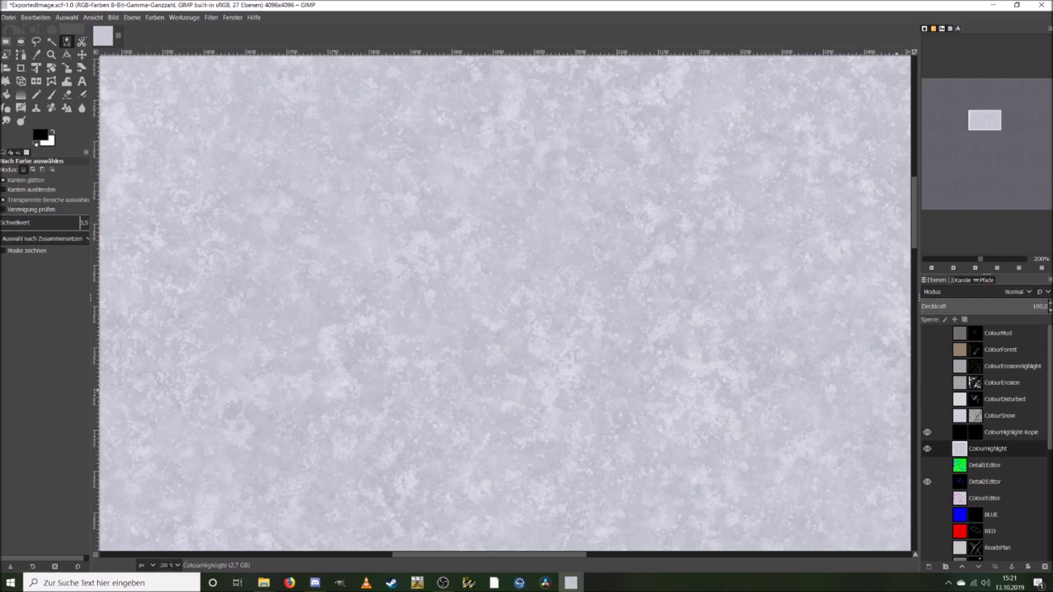
left_click(990, 259)
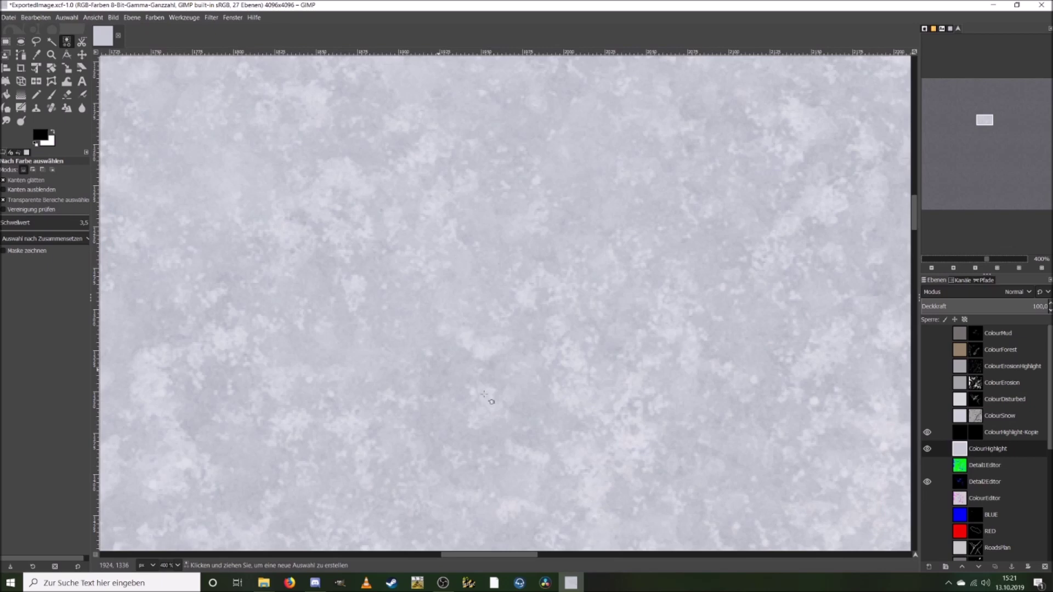
left_click(634, 238)
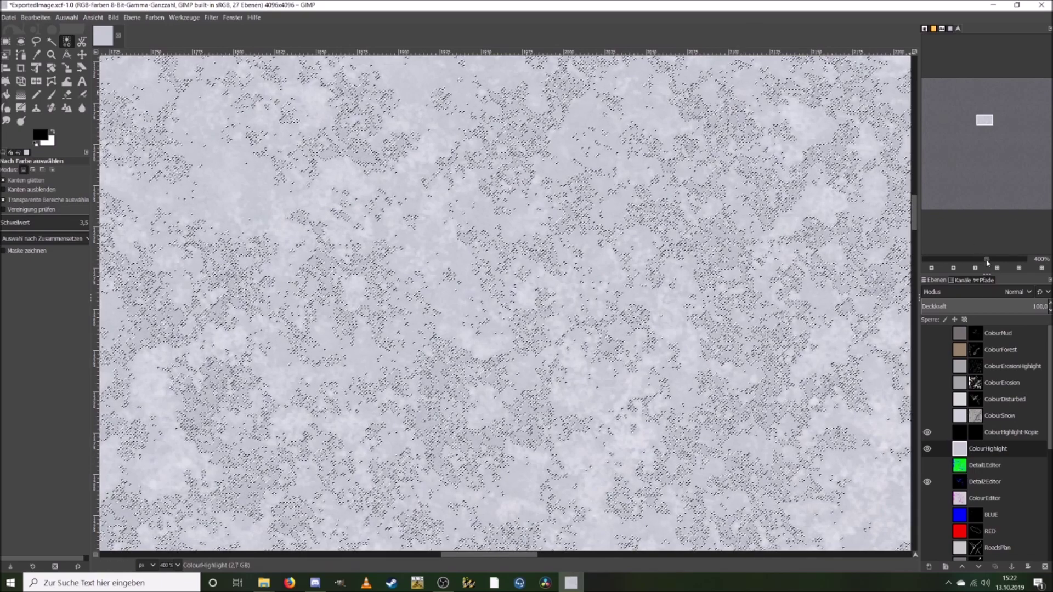
Step: Copy the selected ColourHighlight pixels and paste them into the black mask of the ColourHighlight copy layer
left_click_drag(983, 262, 971, 262)
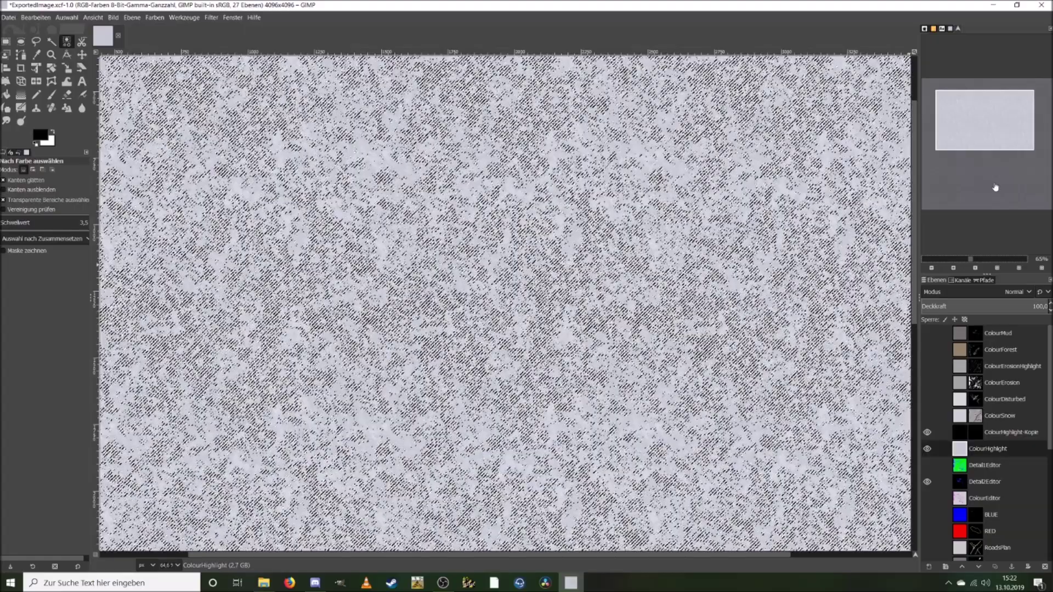
key("ctrl+c")
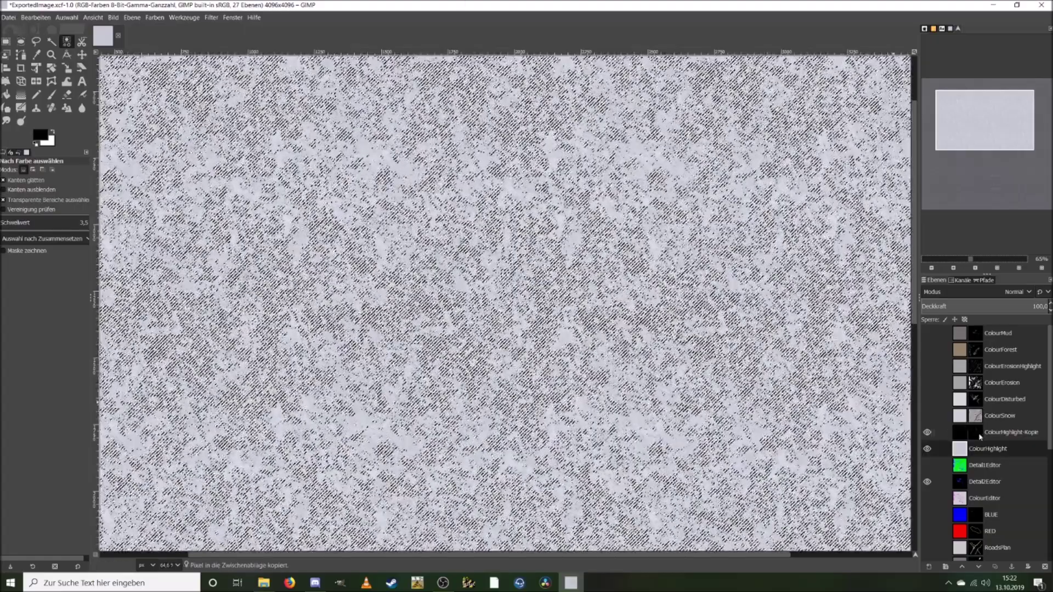
left_click(979, 434)
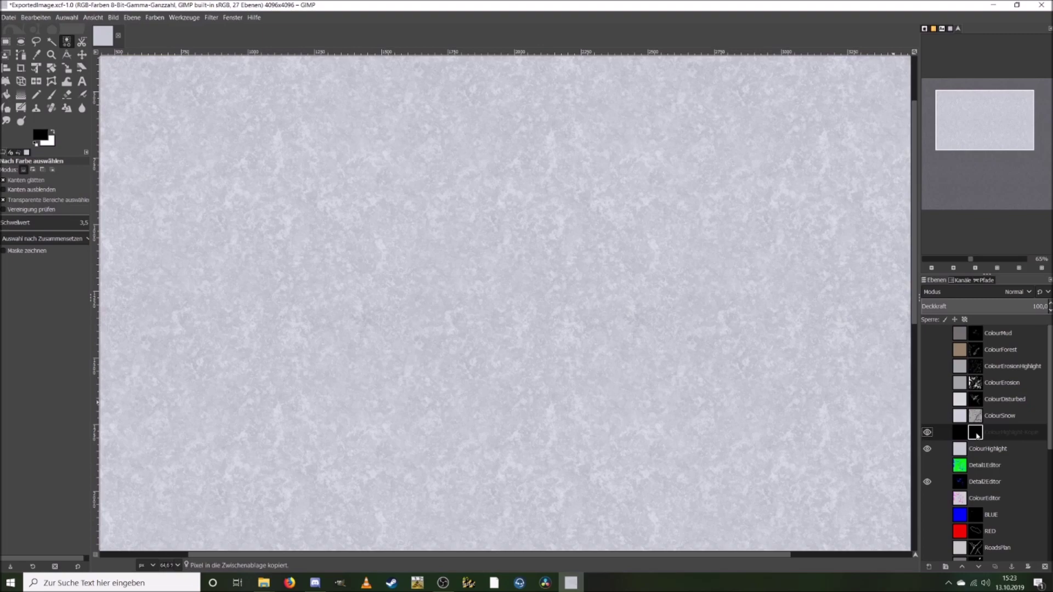
key("ctrl+v")
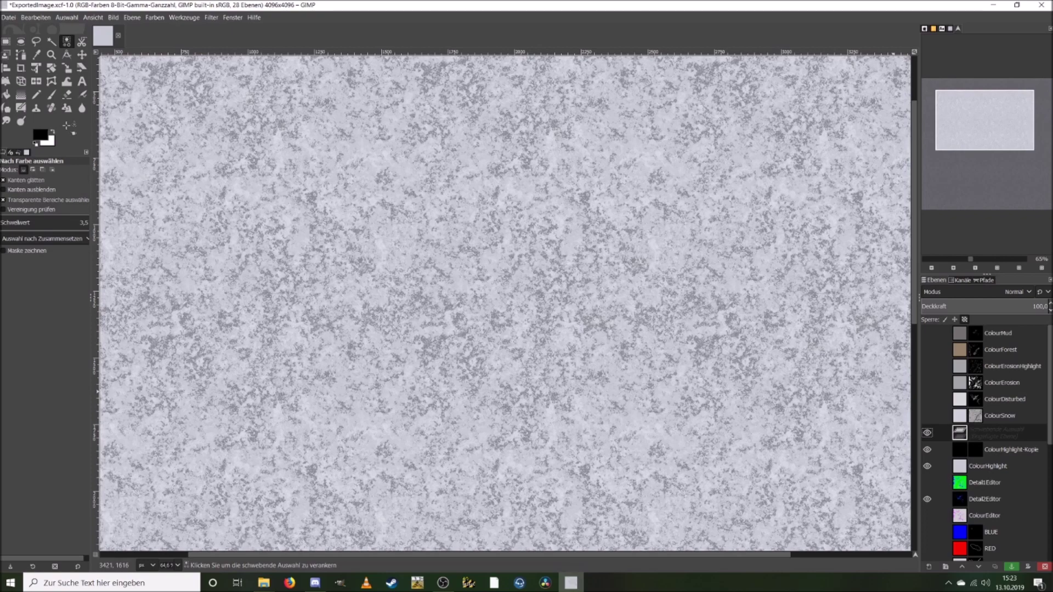
Step: Select the pasted pixels of the floating selection by colour and fill them with the black foreground colour
left_click(162, 134)
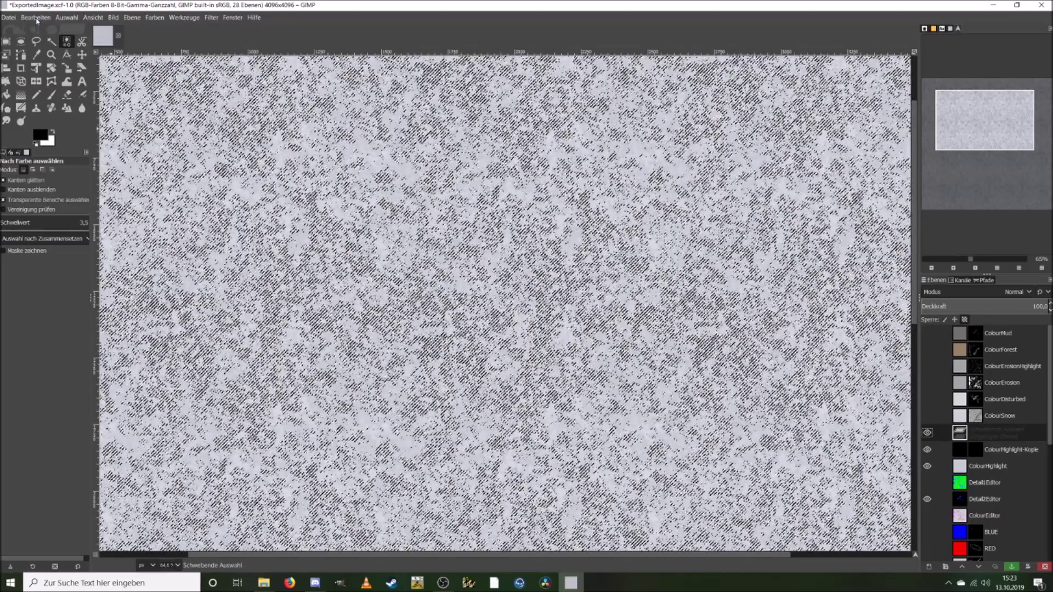
left_click(37, 19)
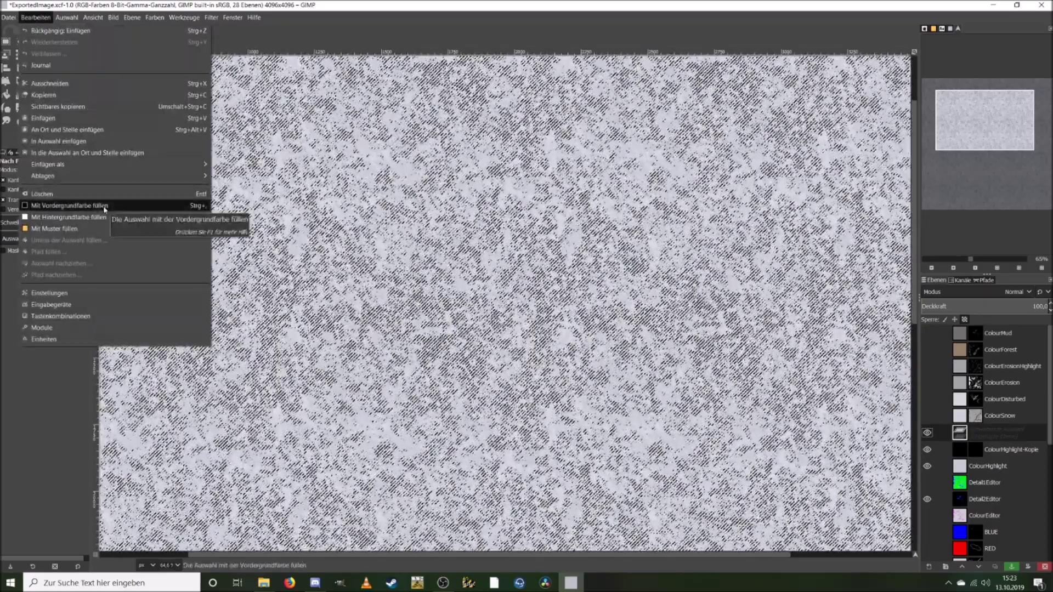
left_click(105, 206)
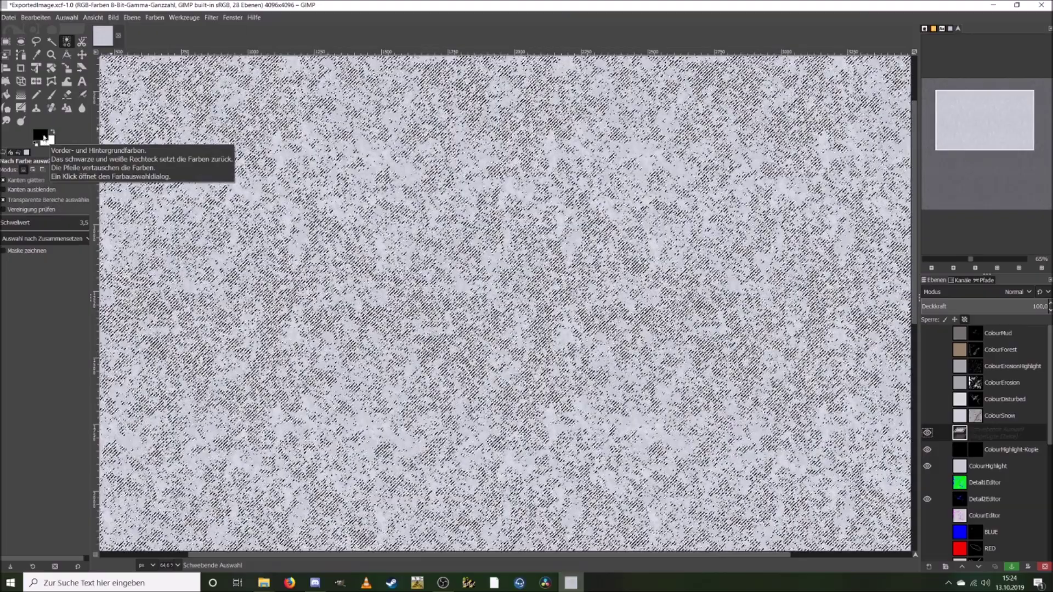
Step: Set the foreground colour to white (ffffff) and fill the selected pixels of the floating selection with it
left_click(41, 134)
left_click(146, 200)
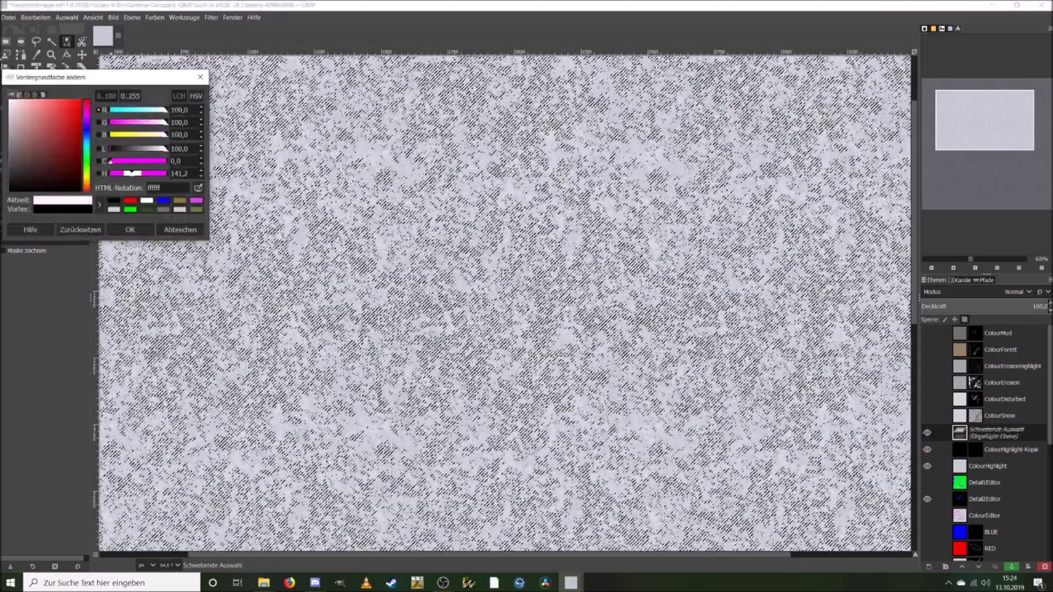
left_click(135, 230)
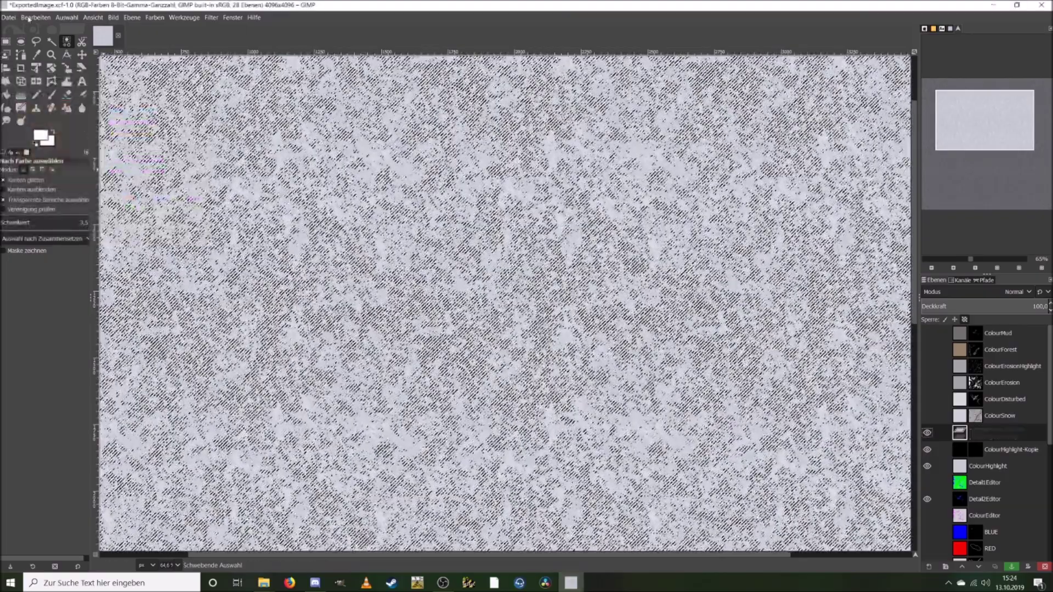
left_click(35, 17)
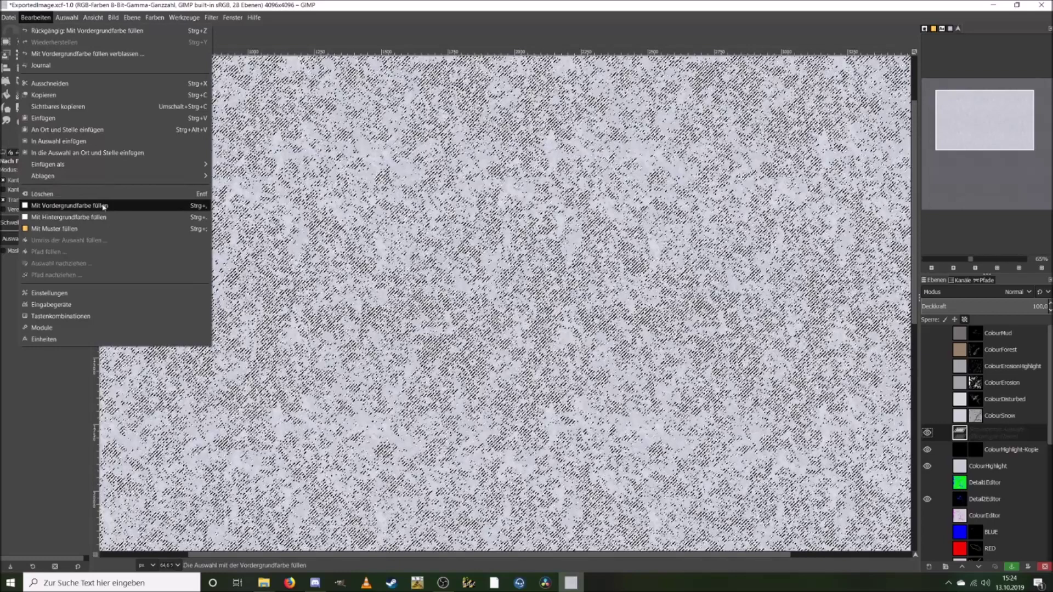
left_click(104, 205)
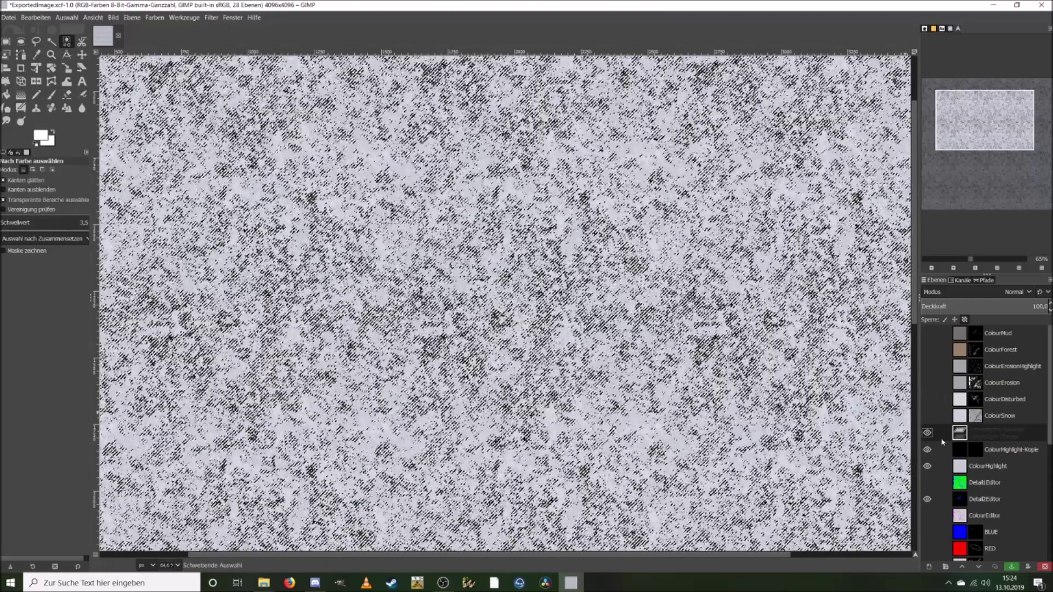
Step: Anchor the white-filled floating selection to the mask of the ColourHighlight copy layer and check the speckled result up close
right_click(993, 434)
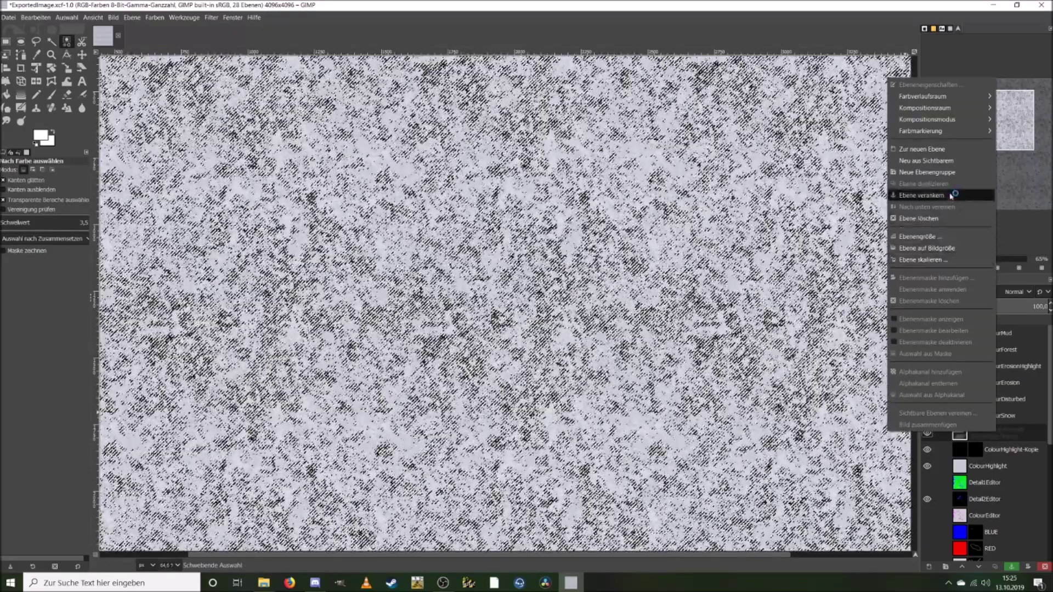
left_click(949, 195)
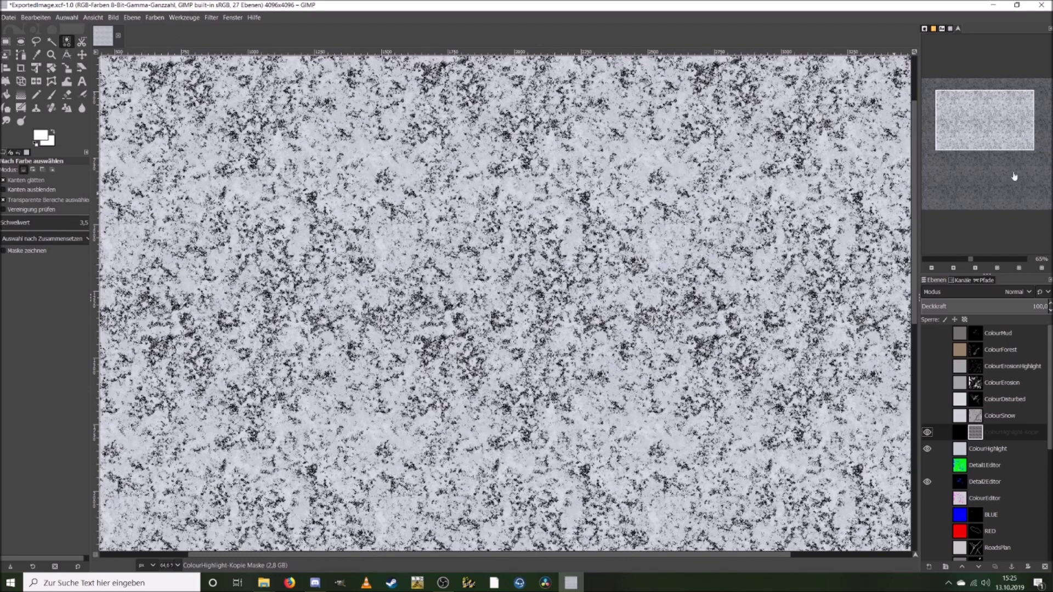
scroll(993, 261, "up", 4)
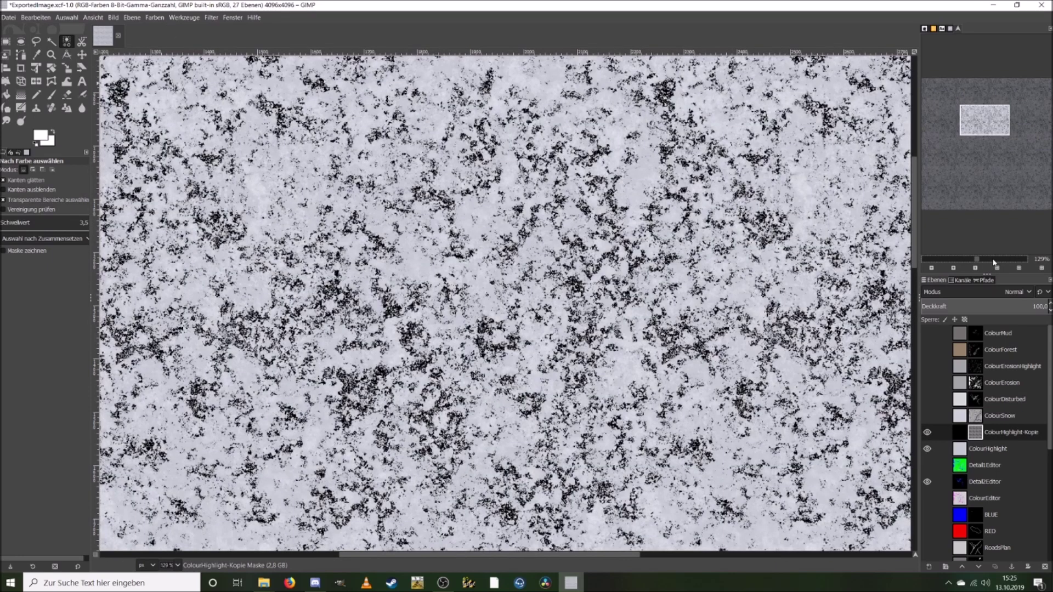
scroll(996, 262, "up", 2)
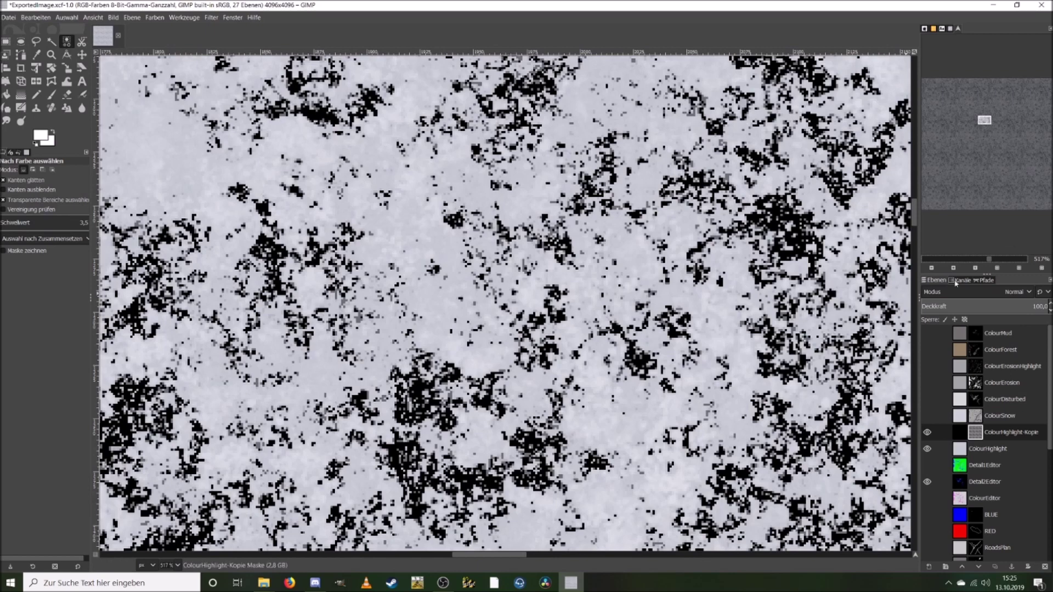
scroll(965, 263, "down", 2)
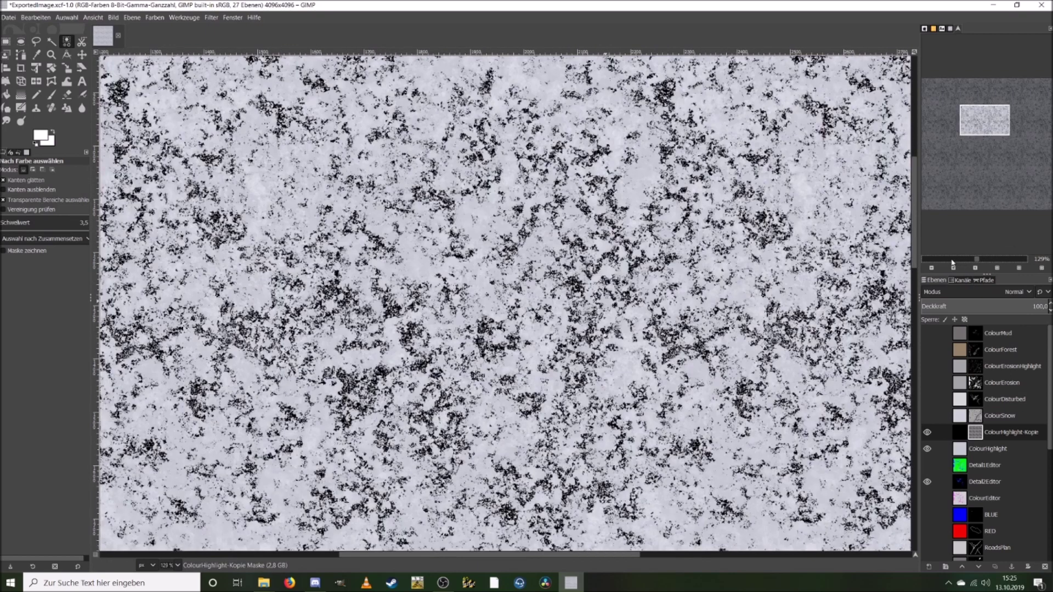
scroll(951, 262, "down", 1)
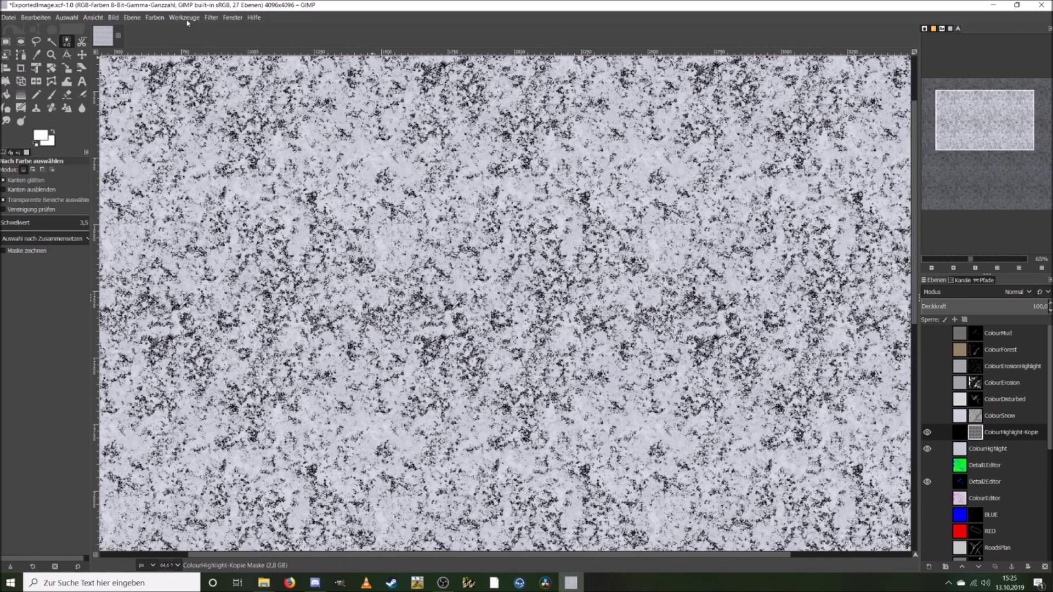
Step: Apply a Gaussian blur with X and Y size 15.02 to the mask of the ColourHighlight copy layer
left_click(154, 18)
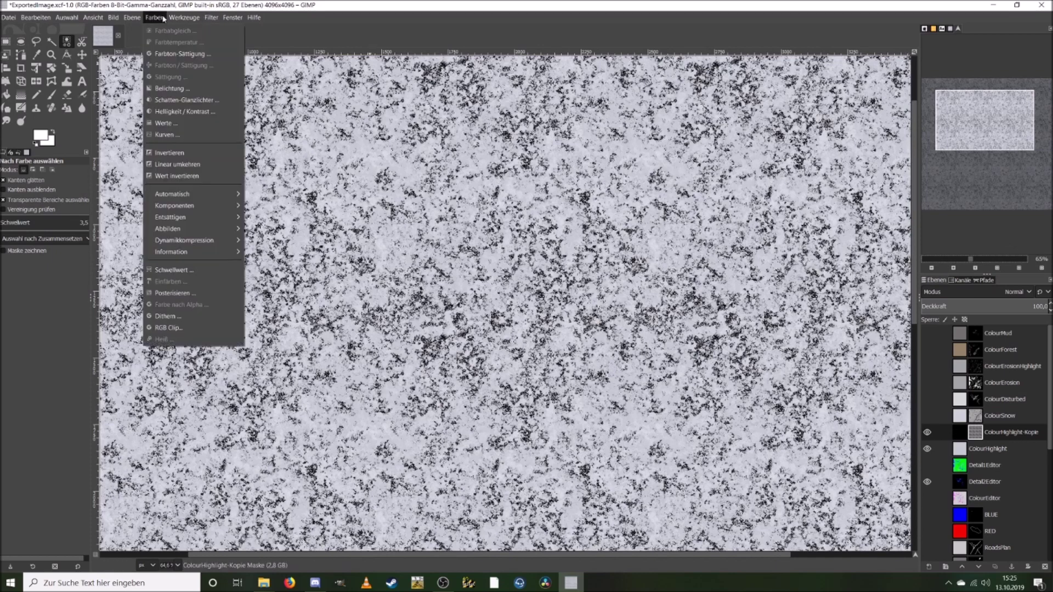
left_click(161, 19)
left_click(211, 18)
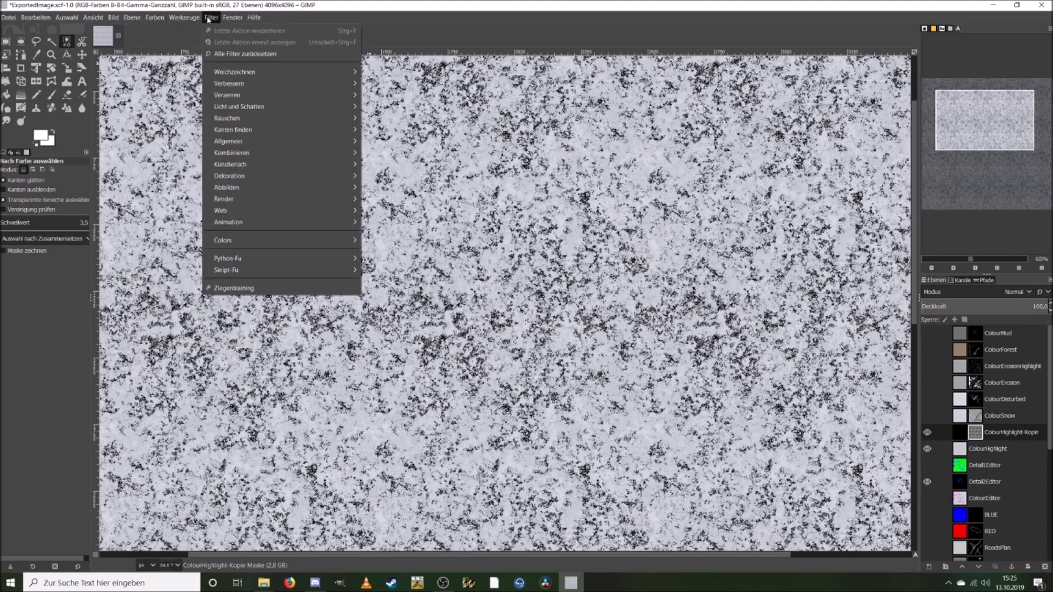
mouse_move(274, 72)
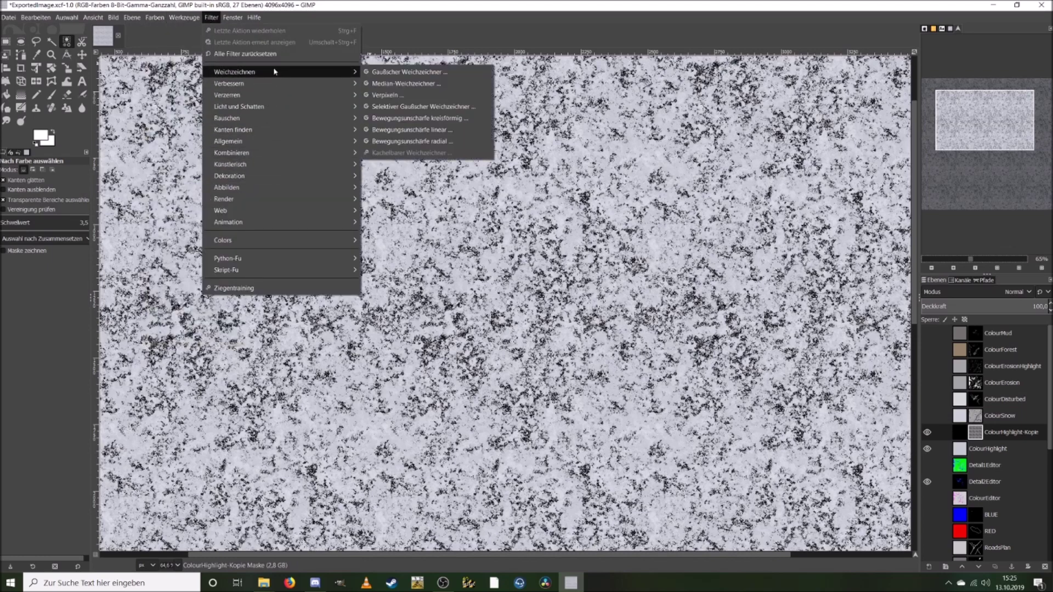
left_click(445, 72)
left_click_drag(371, 99, 513, 100)
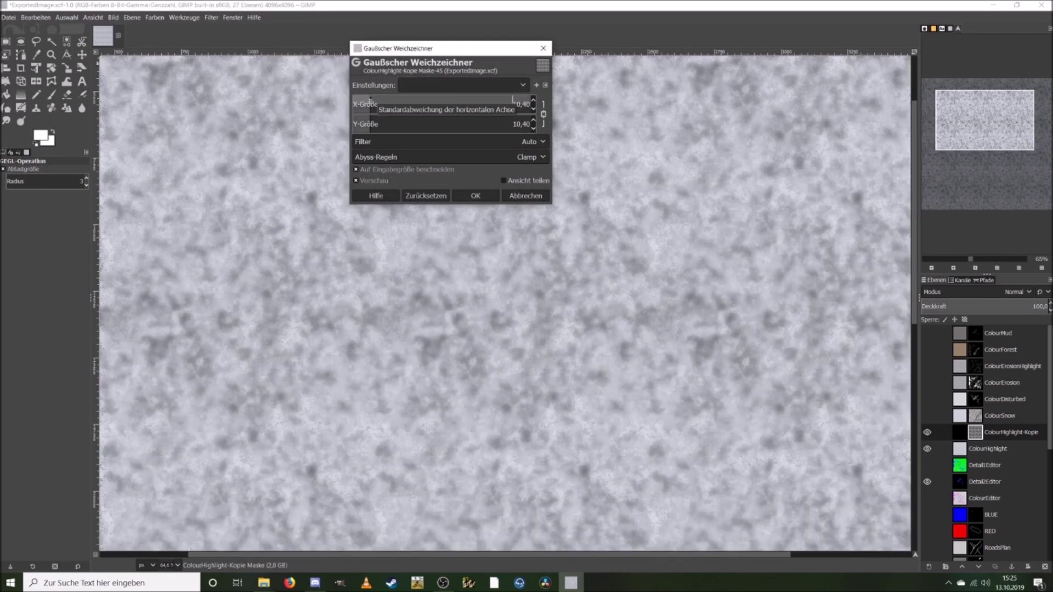
left_click_drag(370, 101, 378, 99)
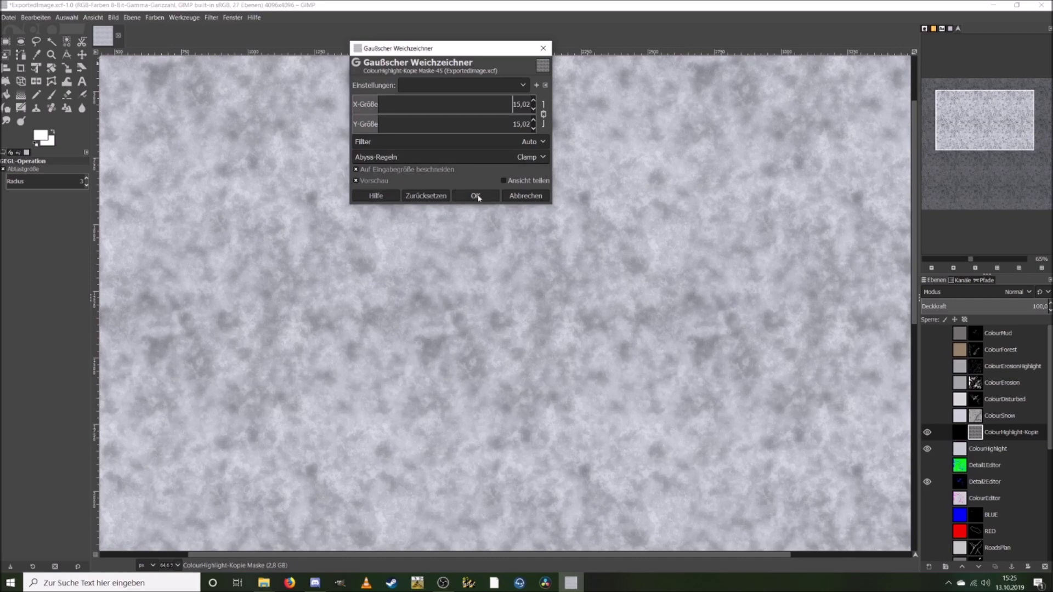
left_click(475, 196)
Step: Make the ColourDisturbed layer visible and display its layer mask on the canvas
left_click_drag(981, 133, 943, 109)
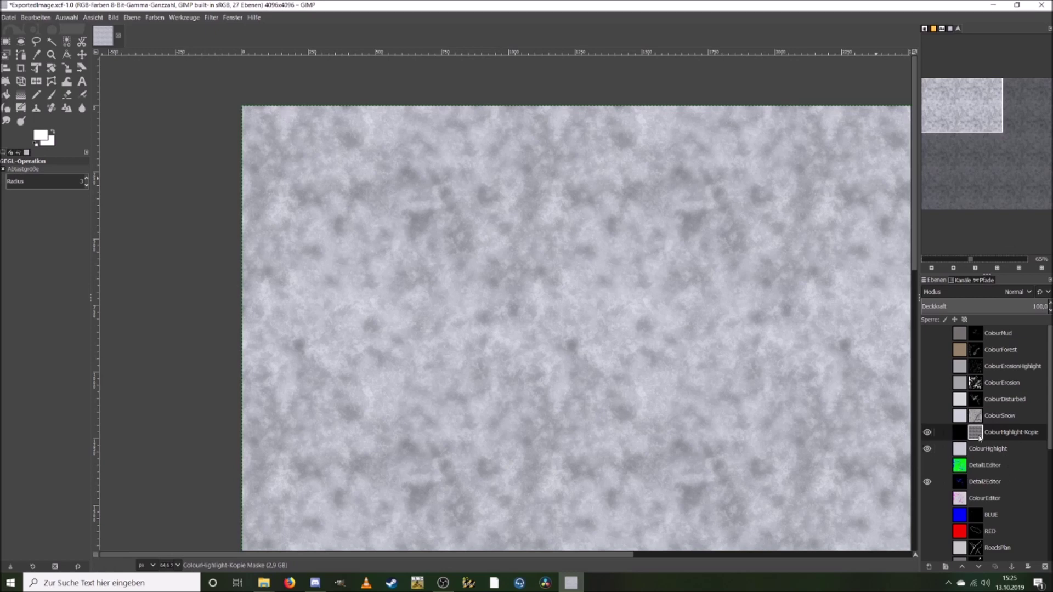
left_click_drag(965, 262, 959, 263)
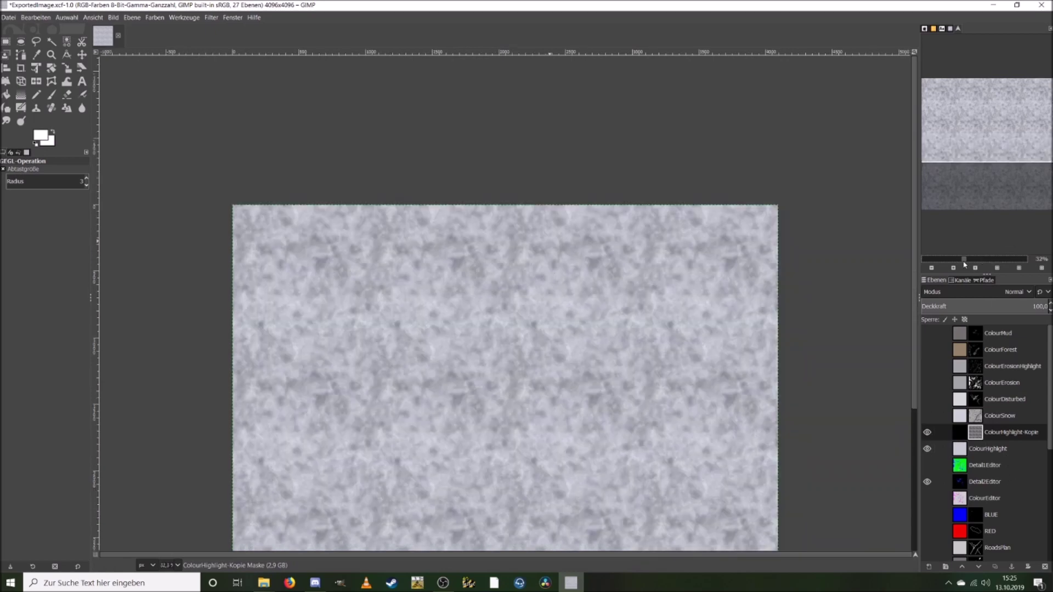
left_click_drag(972, 117, 952, 129)
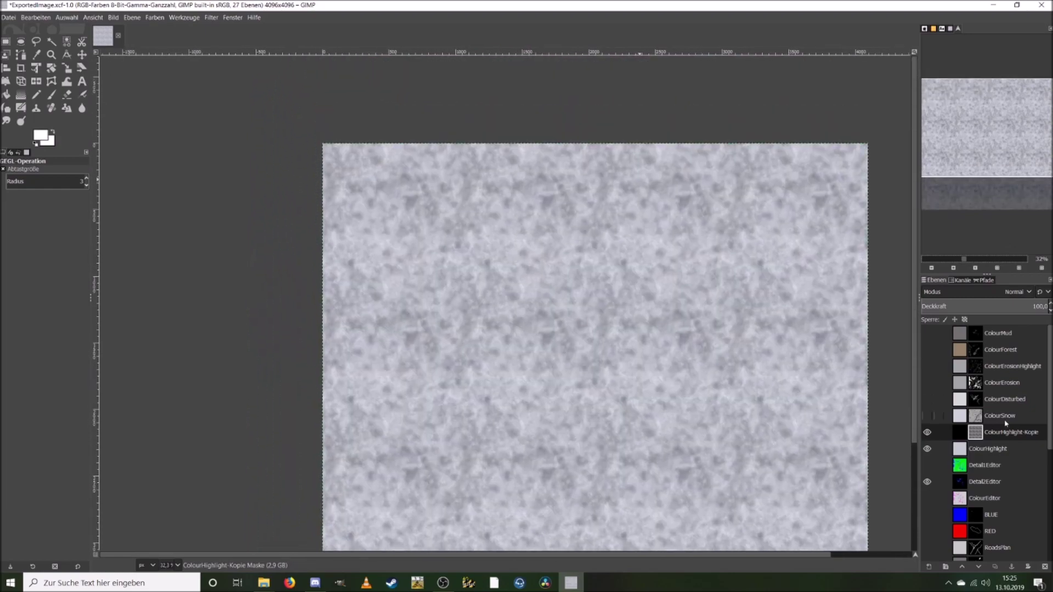
left_click(988, 261)
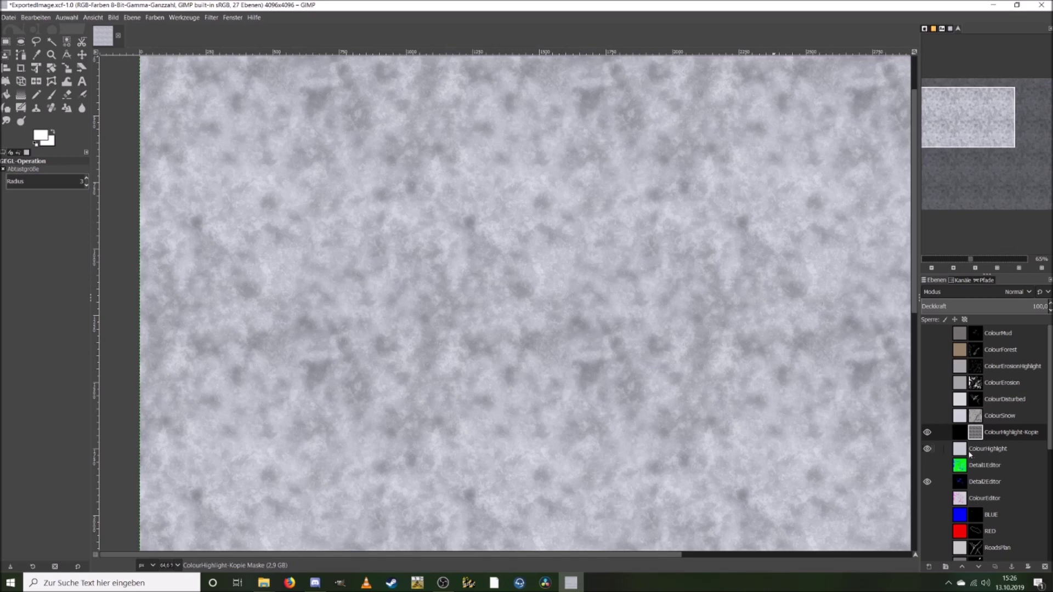
left_click(929, 404)
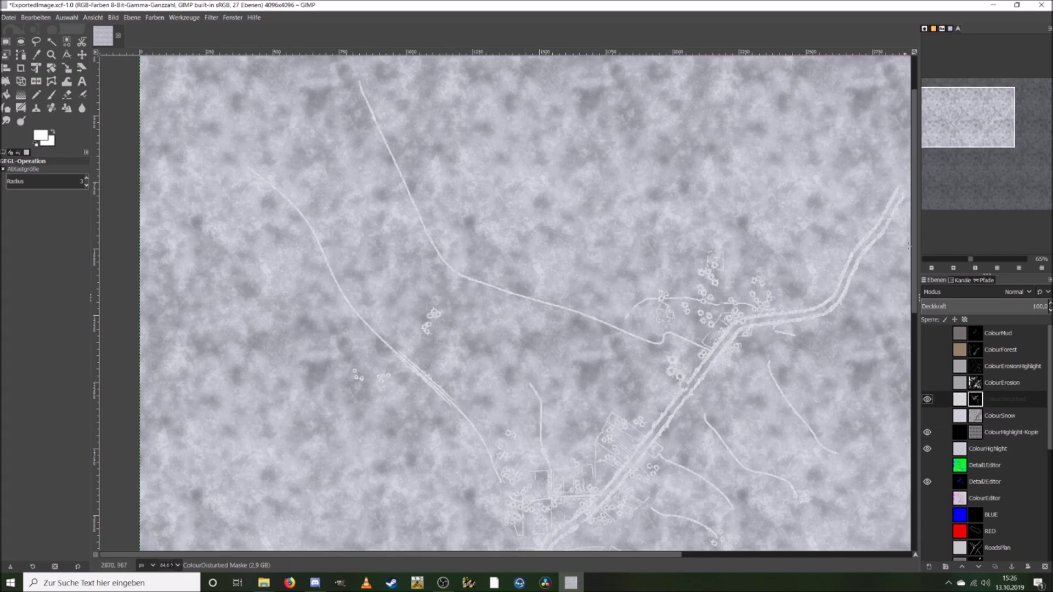
right_click(979, 401)
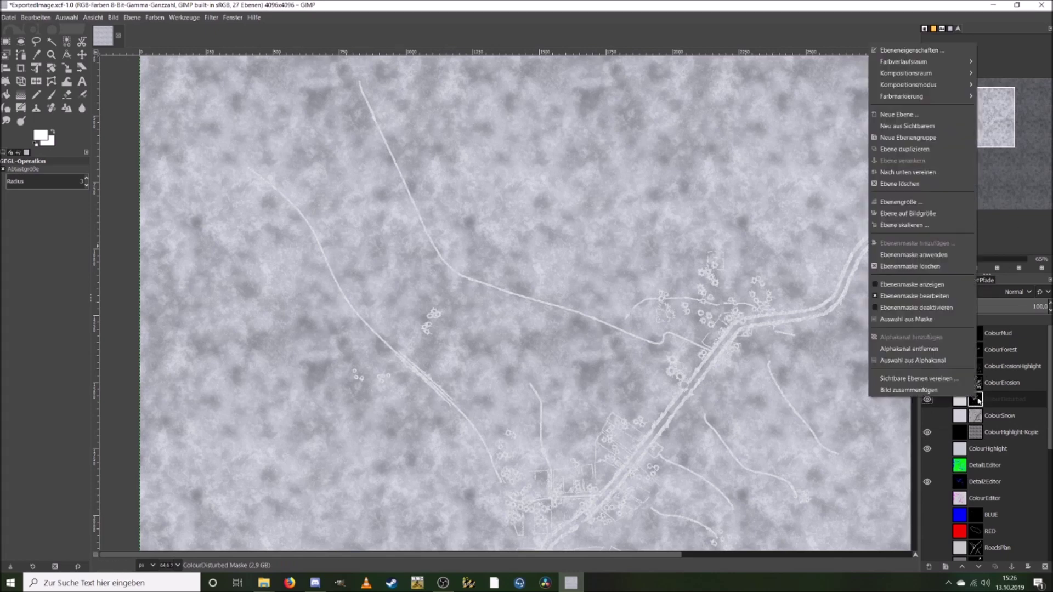
left_click(956, 255)
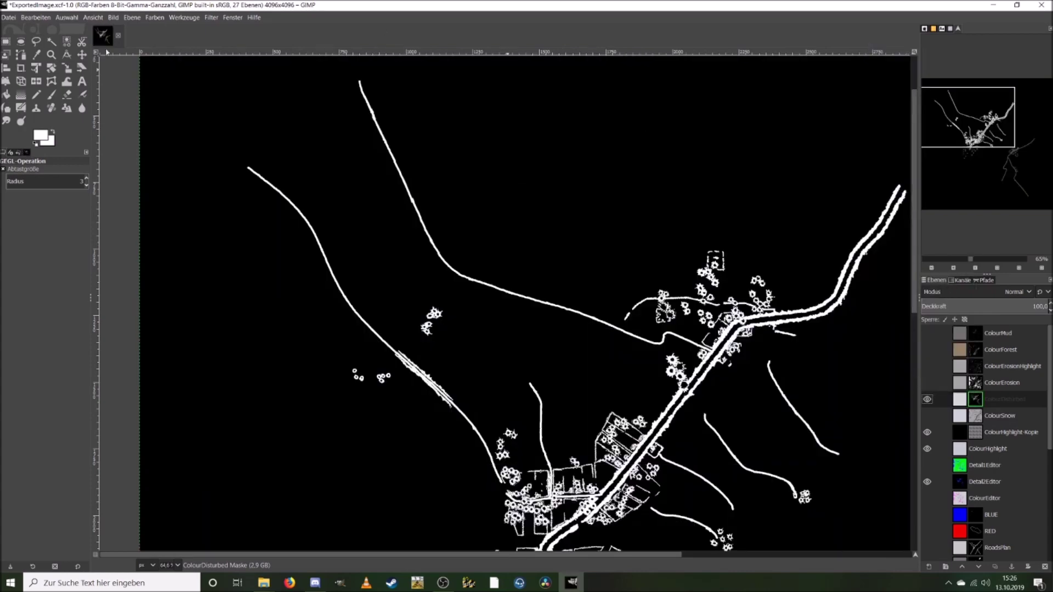
Step: Select the white lines of the ColourDisturbed mask by colour, using a threshold of 24.7, and copy them
left_click(66, 42)
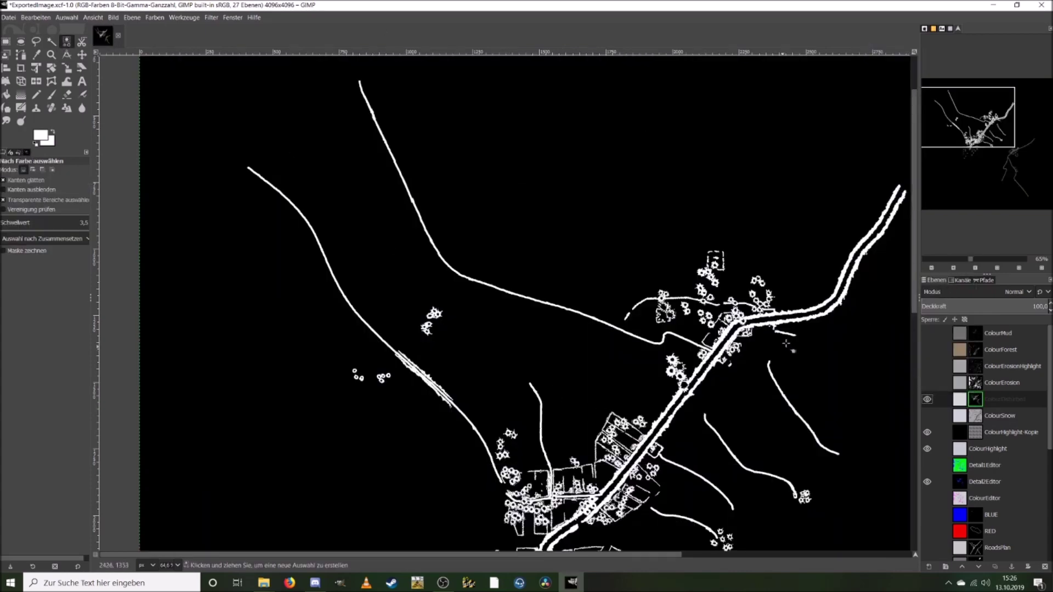
key("plus")
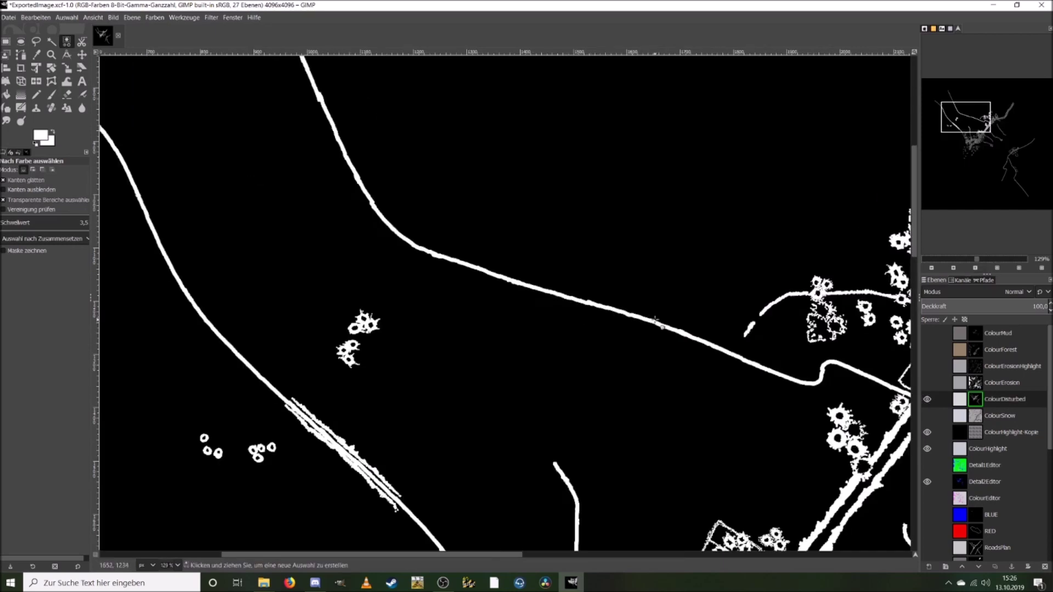
left_click(664, 331)
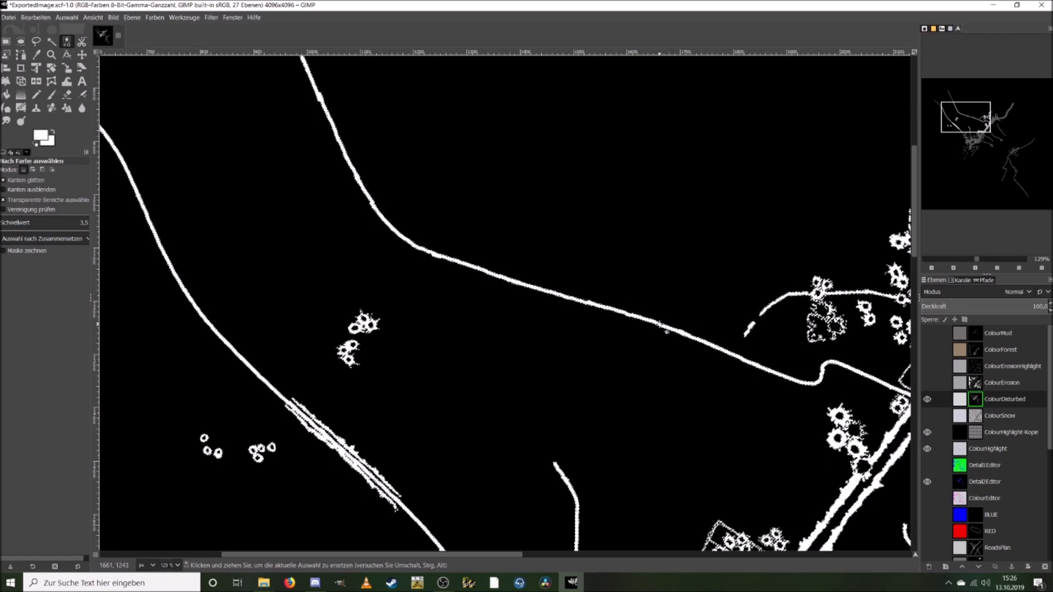
left_click_drag(8, 223, 76, 223)
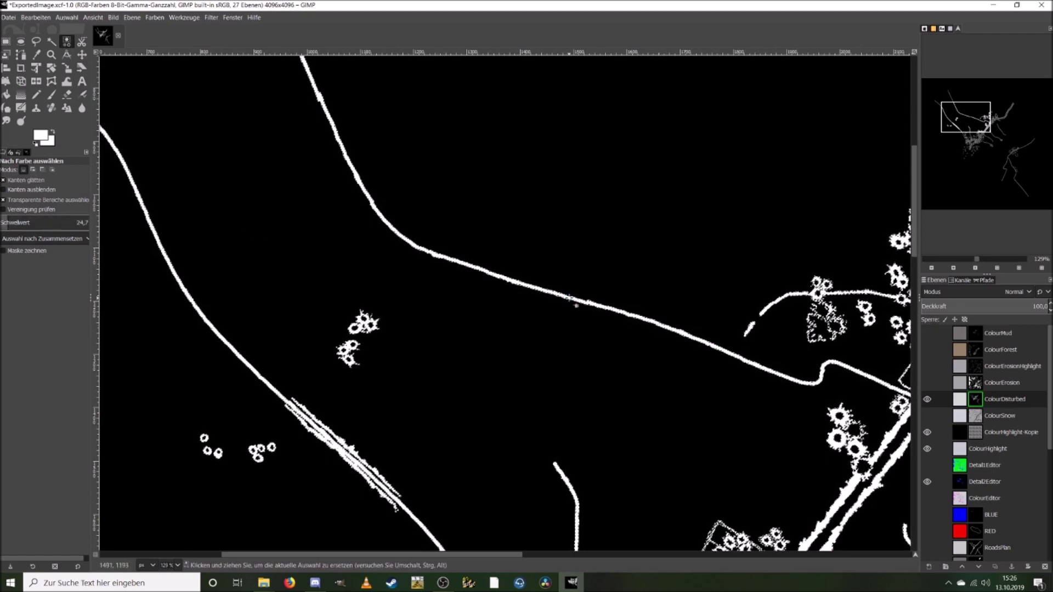
key("ctrl")
key("ctrl+c")
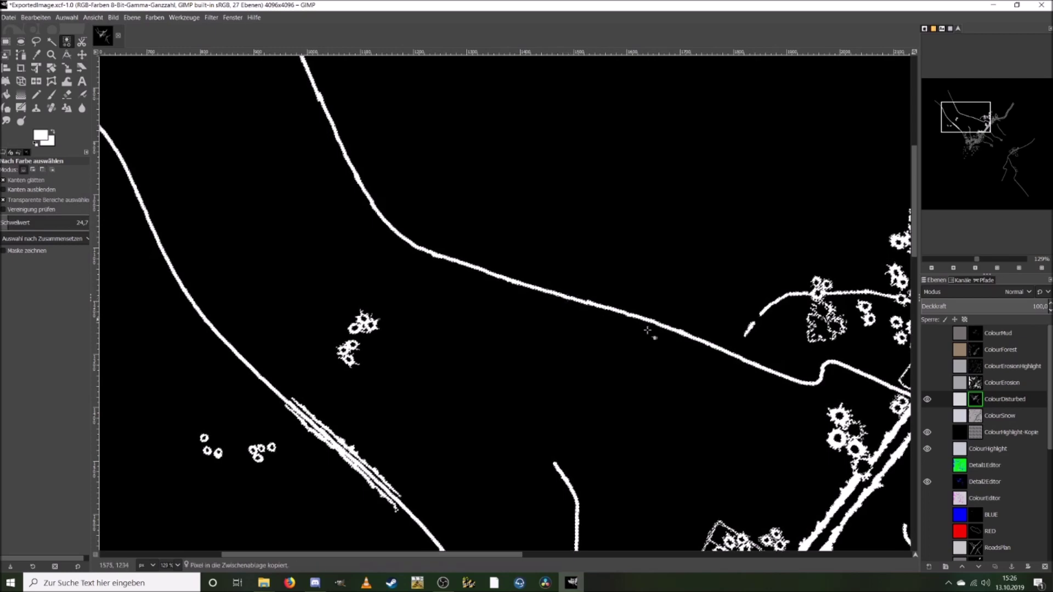
Step: Paste the copied lines into the ColourHighlight copy layer's mask and fill the floating selection with a black foreground colour
left_click(979, 438)
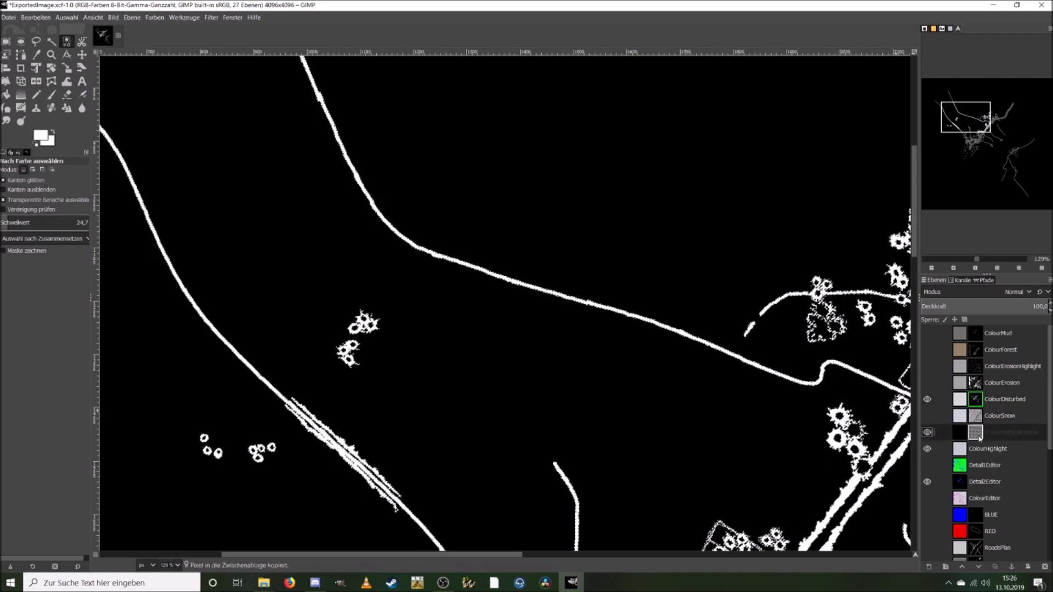
key("ctrl+v")
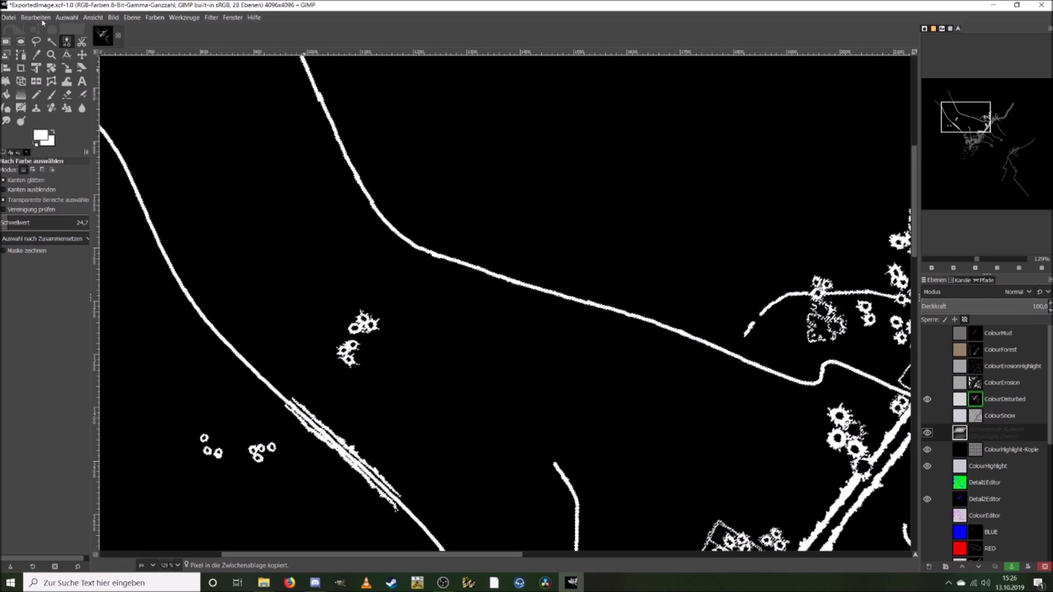
left_click(42, 130)
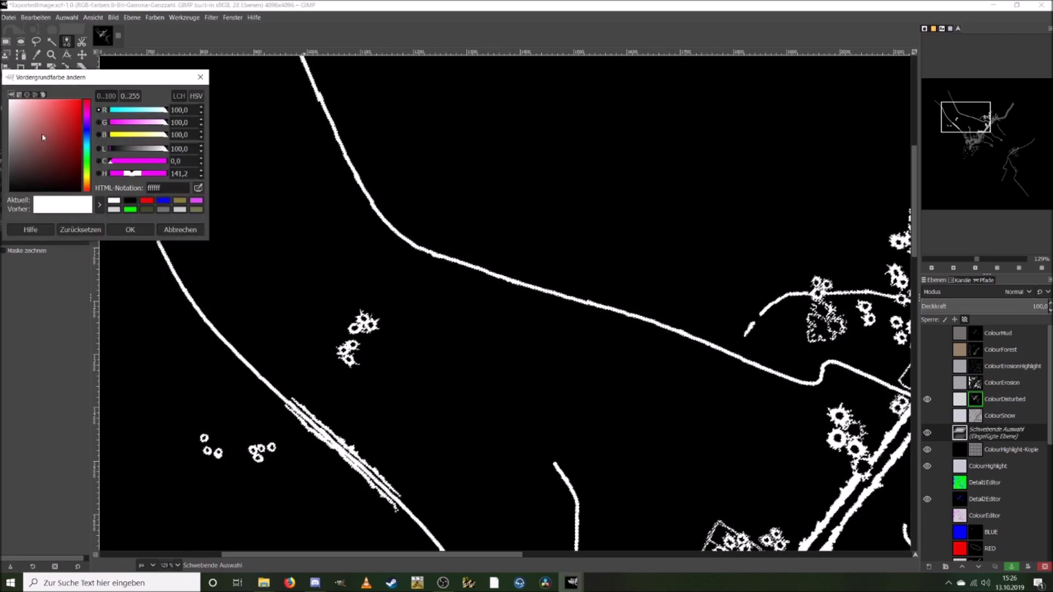
key("Return")
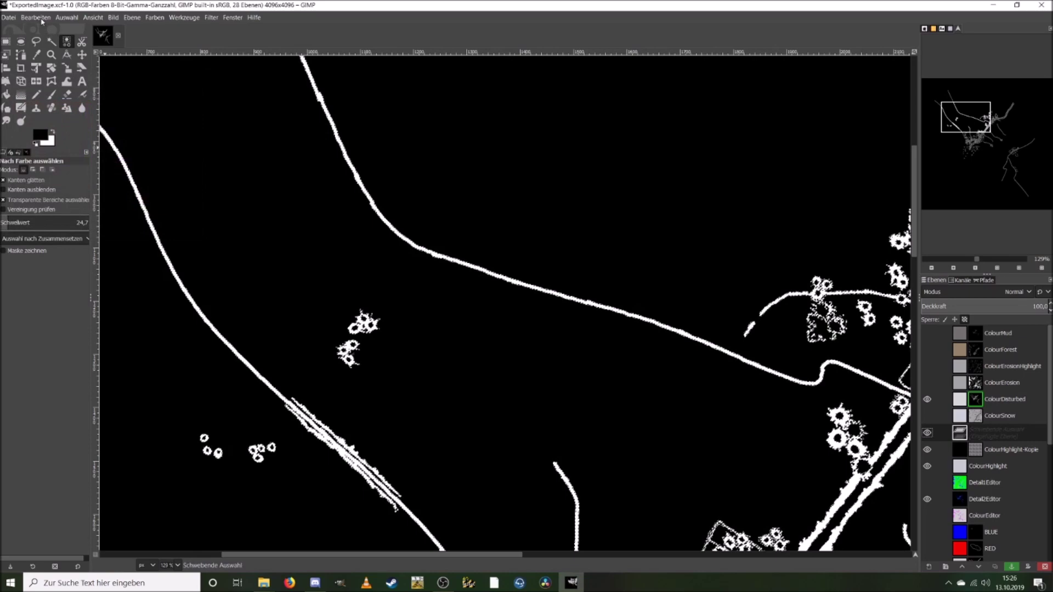
left_click(35, 17)
left_click(125, 208)
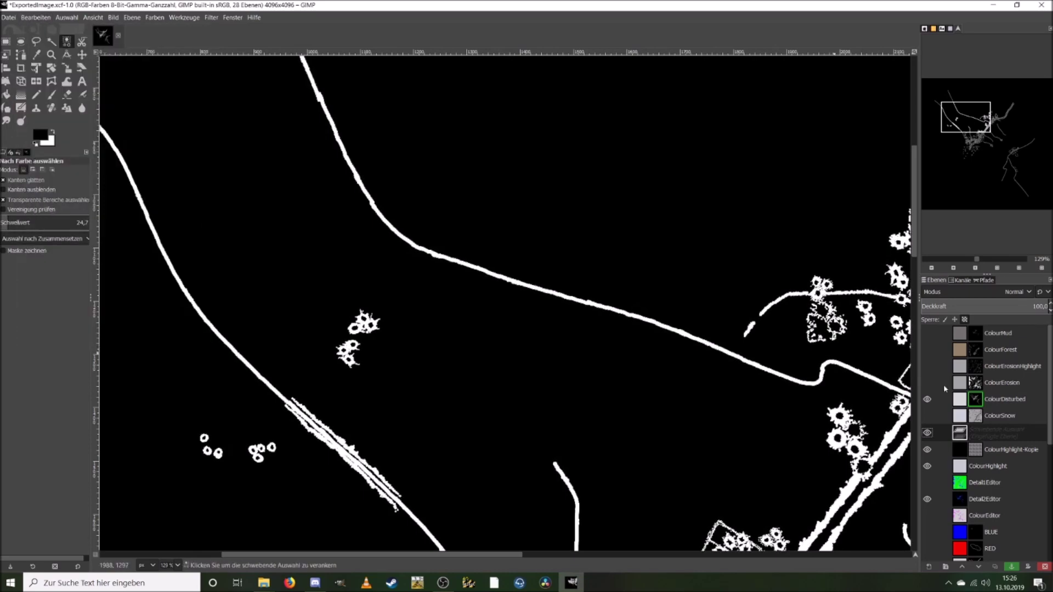
right_click(991, 434)
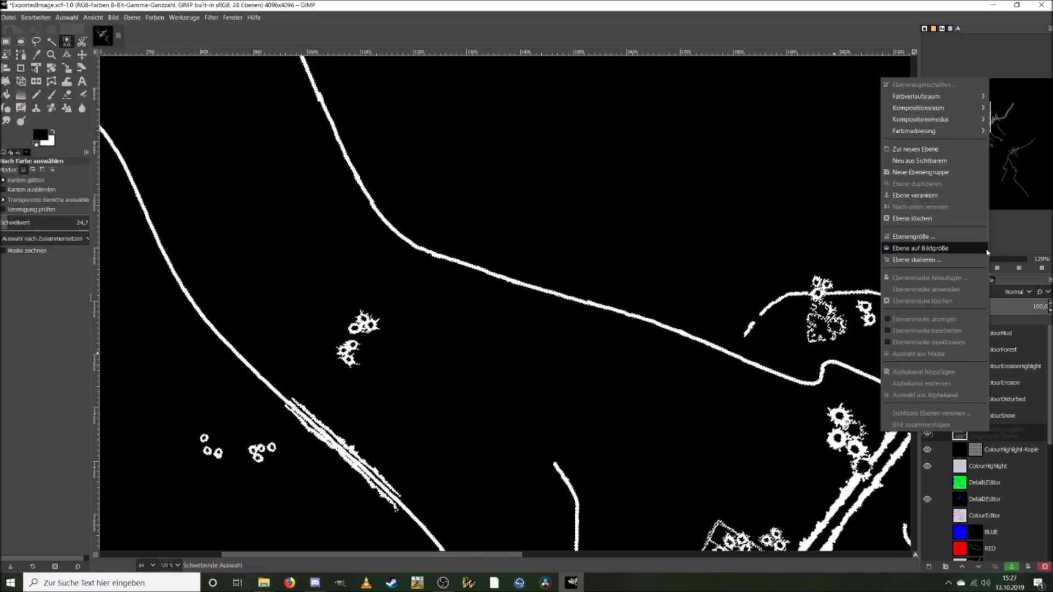
left_click(1015, 436)
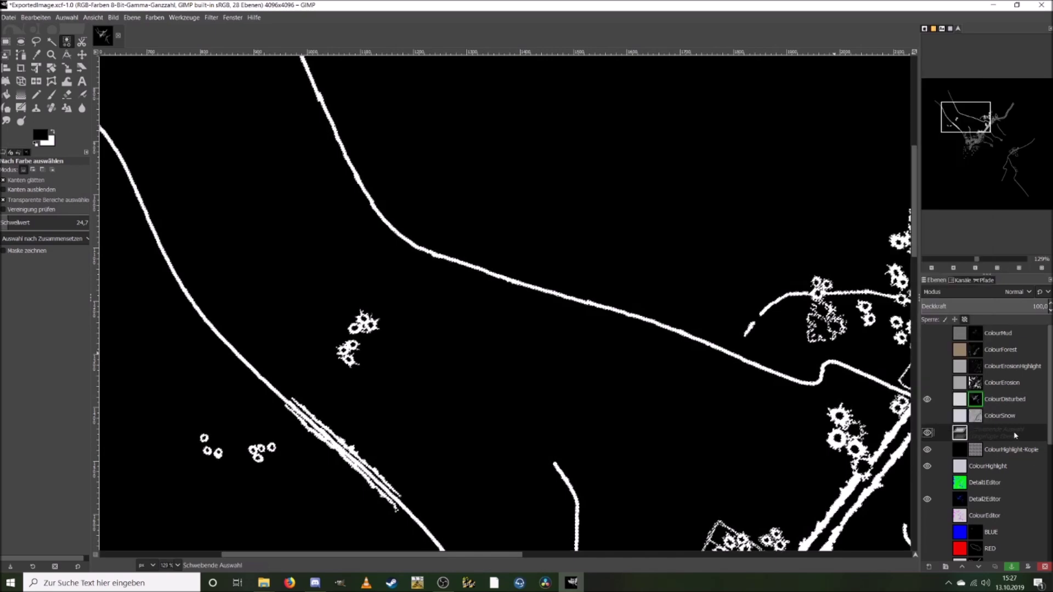
left_click(36, 17)
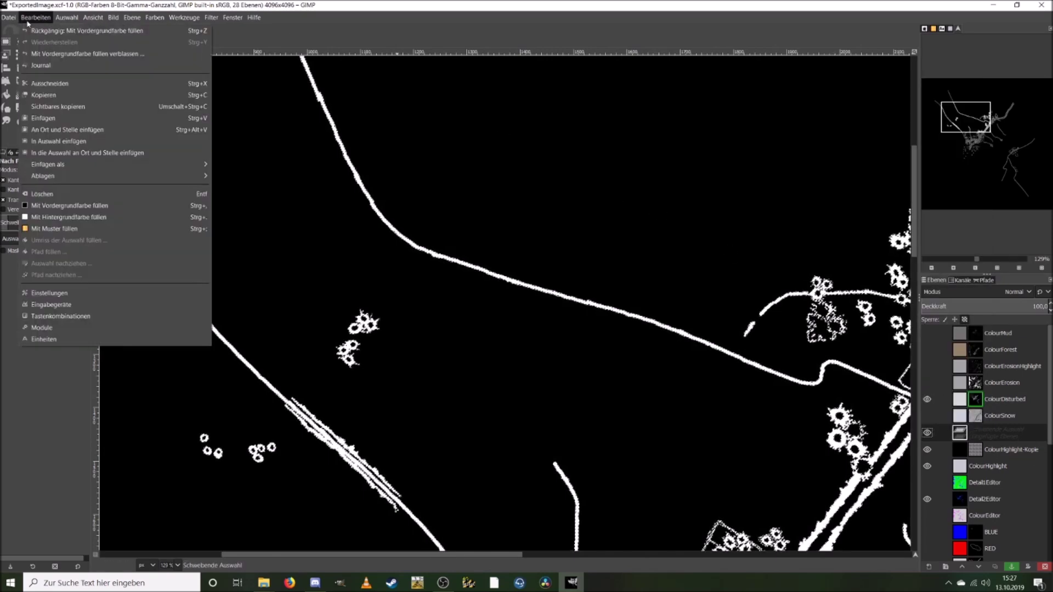
left_click(121, 215)
Step: Anchor the floating selection to the ColourHighlight copy mask and turn off the mask display of the ColourDisturbed layer
right_click(995, 437)
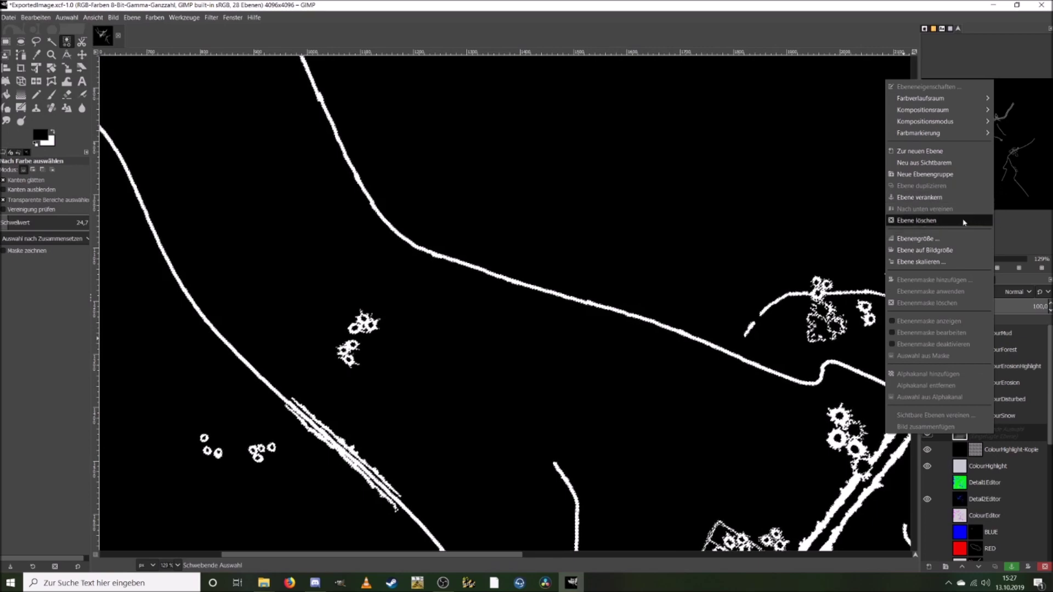
left_click(953, 202)
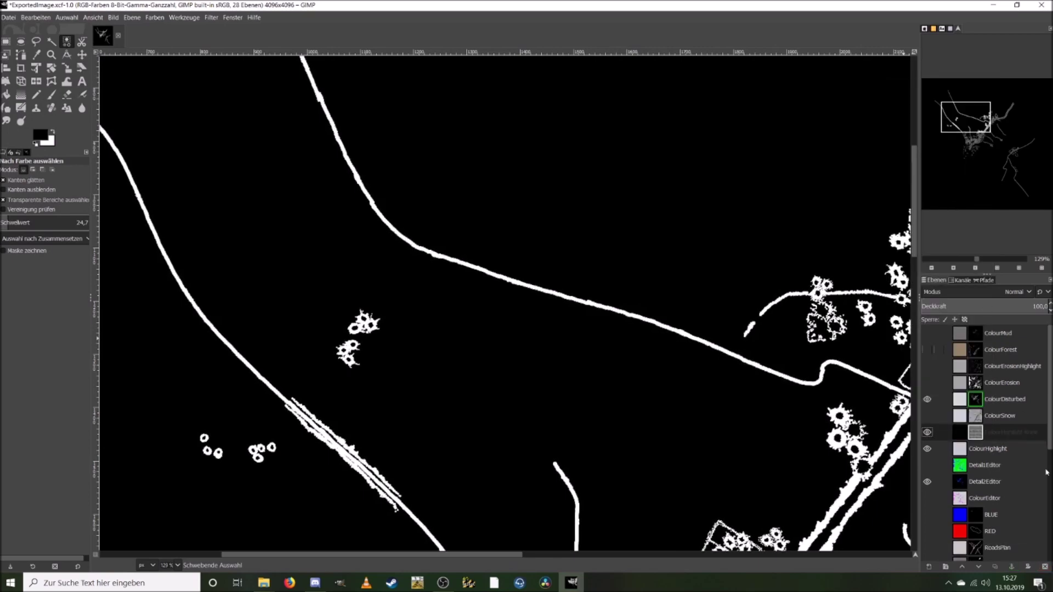
right_click(979, 402)
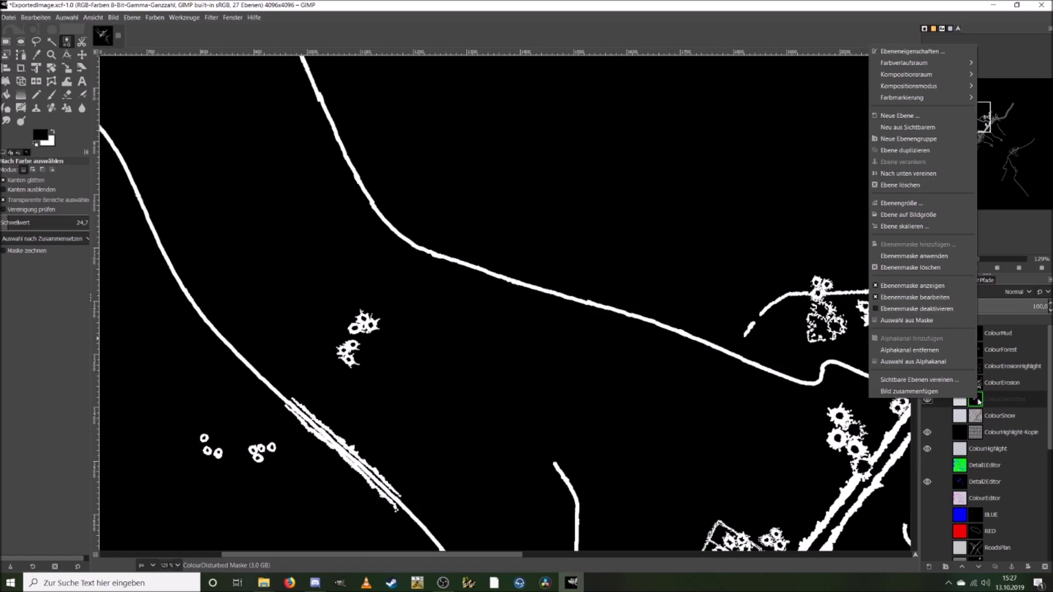
left_click(948, 289)
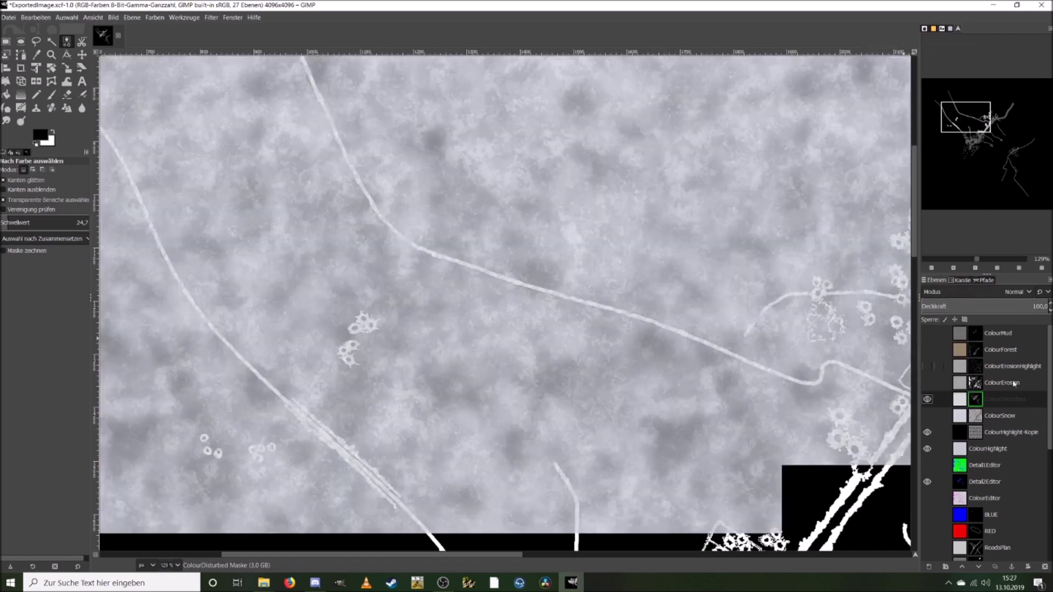
Step: Make the ColourErosion layer visible, display its mask on the canvas, then select the white areas by colour and copy them
left_click(980, 383)
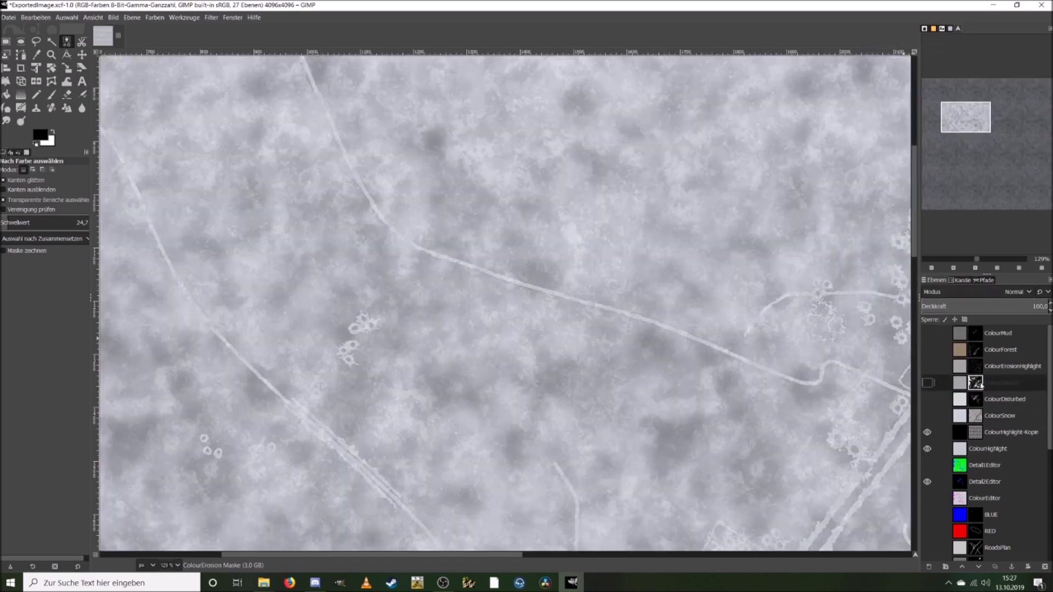
left_click(927, 382)
right_click(975, 382)
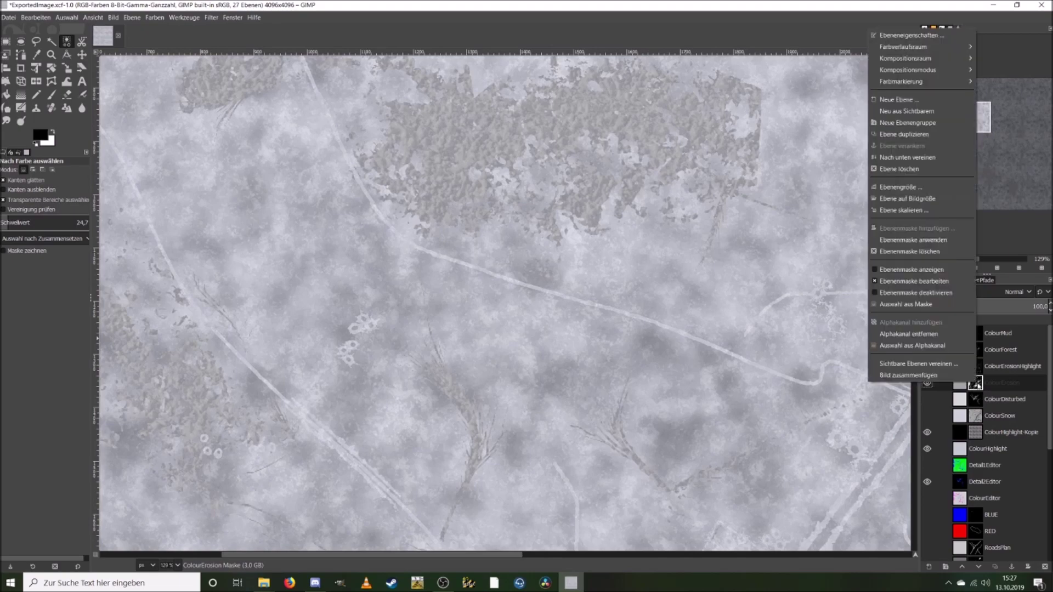
left_click(932, 269)
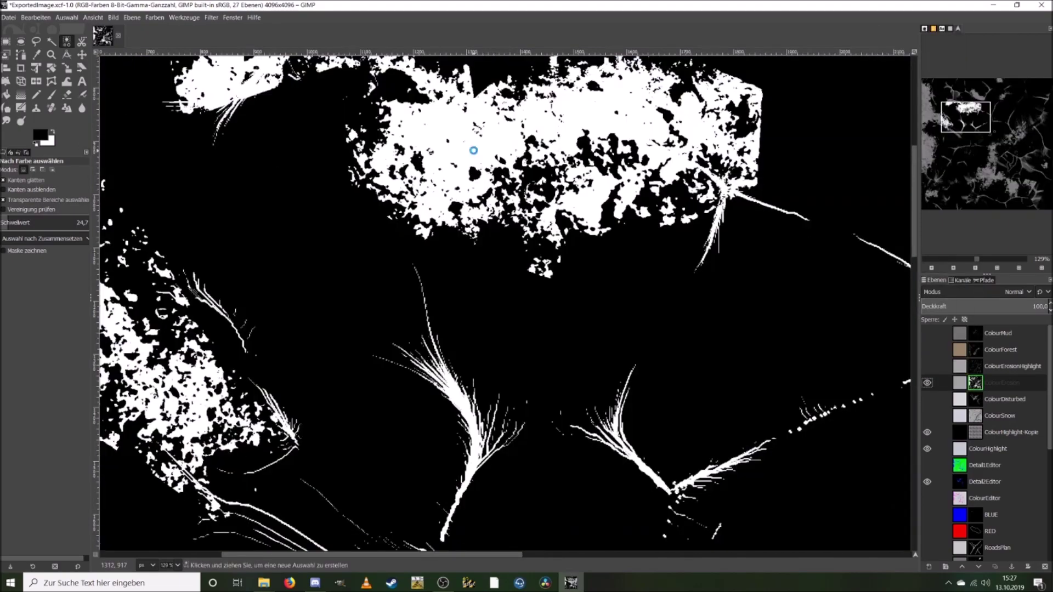
left_click(474, 150)
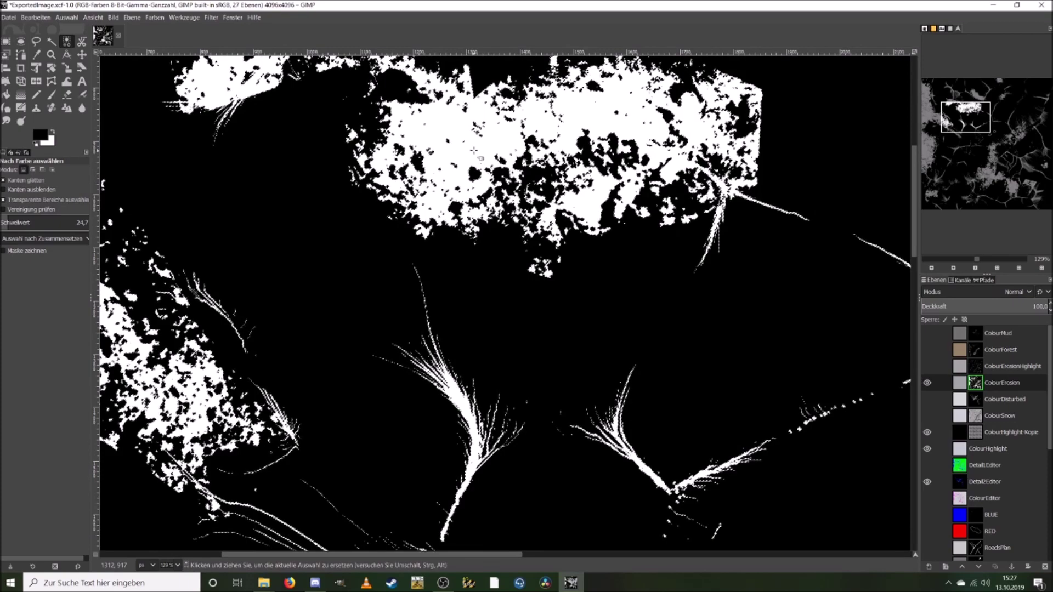
key("ctrl+c")
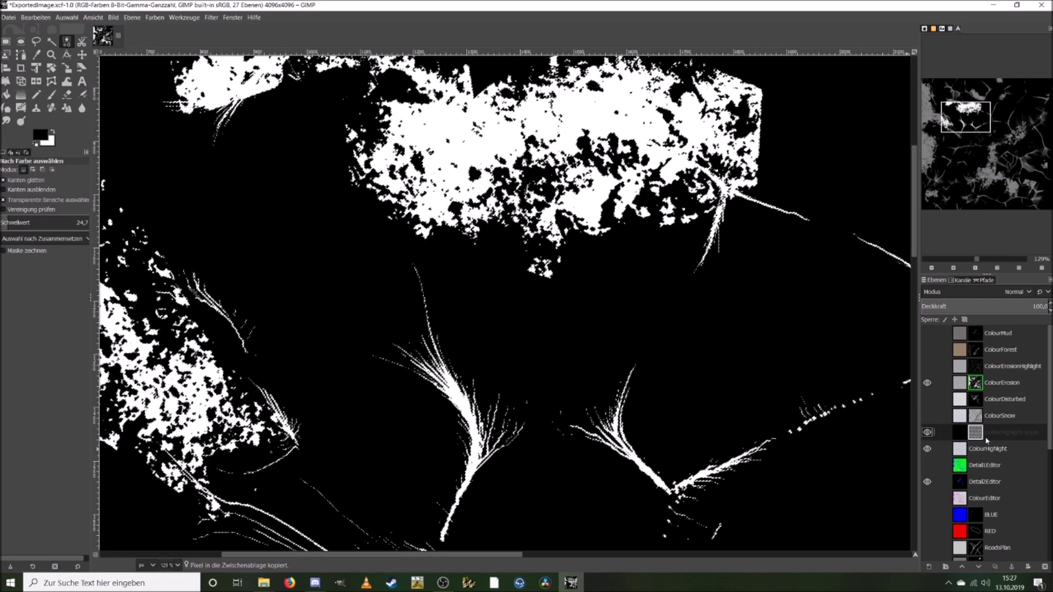
Step: Paste the copied erosion areas into the ColourHighlight copy layer's mask, fill them with the black foreground colour and anchor the floating selection
key("ctrl+v")
left_click(37, 18)
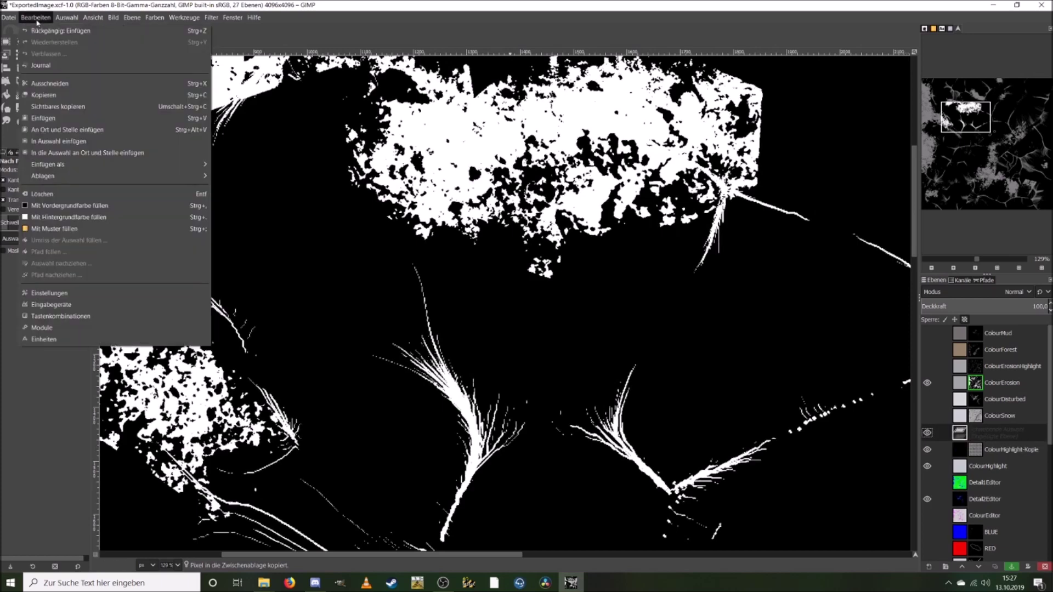
left_click(134, 206)
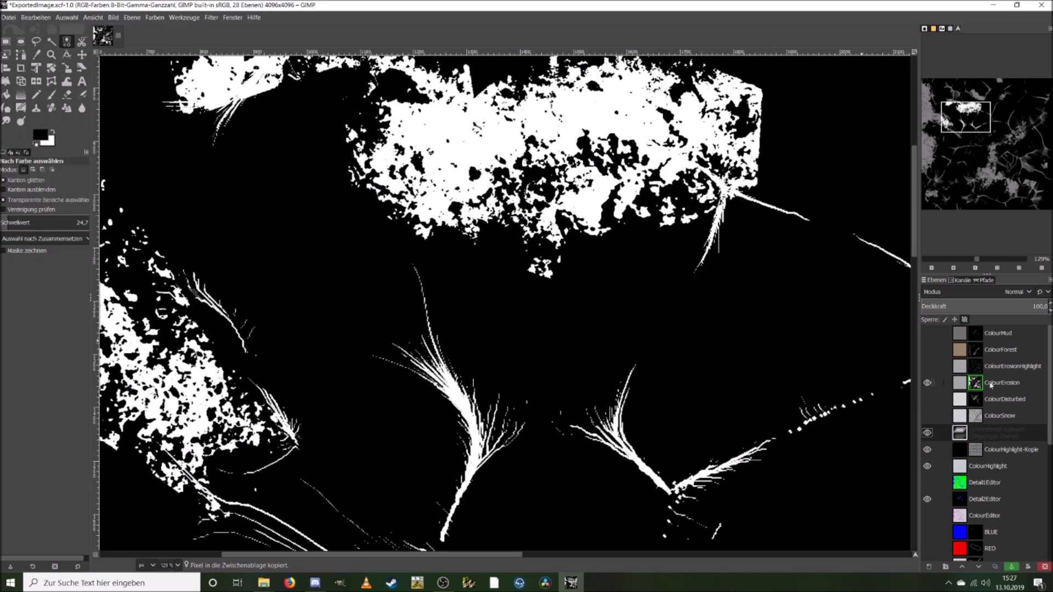
right_click(1001, 435)
key("Escape")
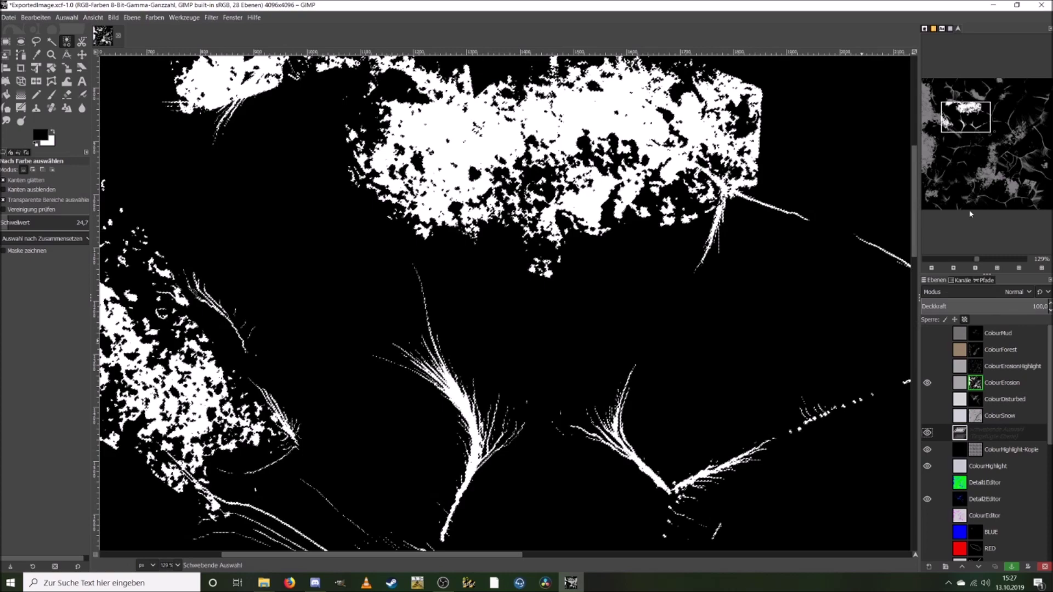
right_click(989, 429)
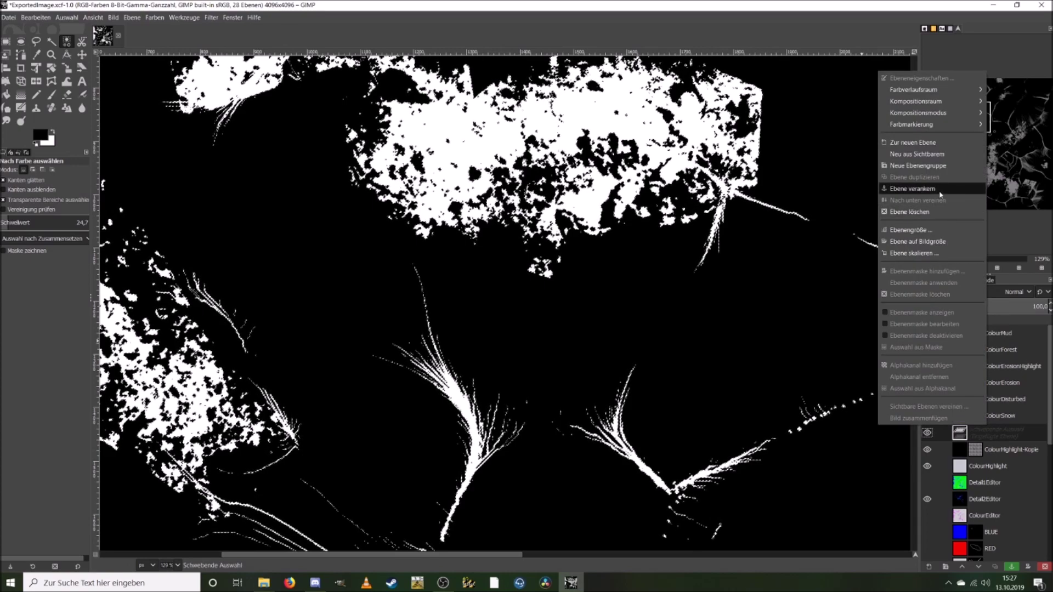
left_click(913, 189)
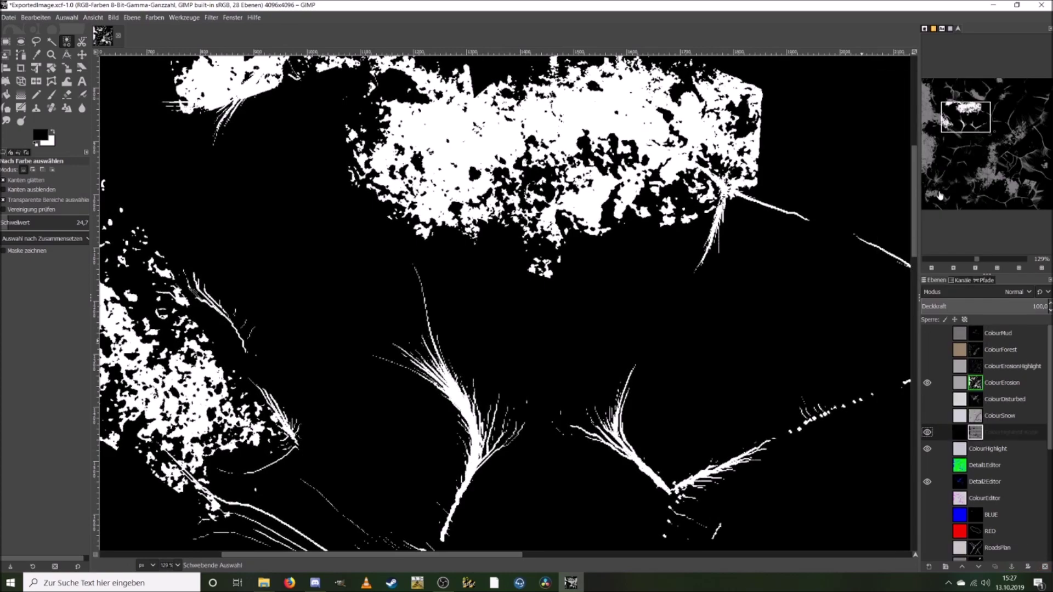
Step: Turn off the mask display of the ColourErosion layer and hide the layer
right_click(971, 382)
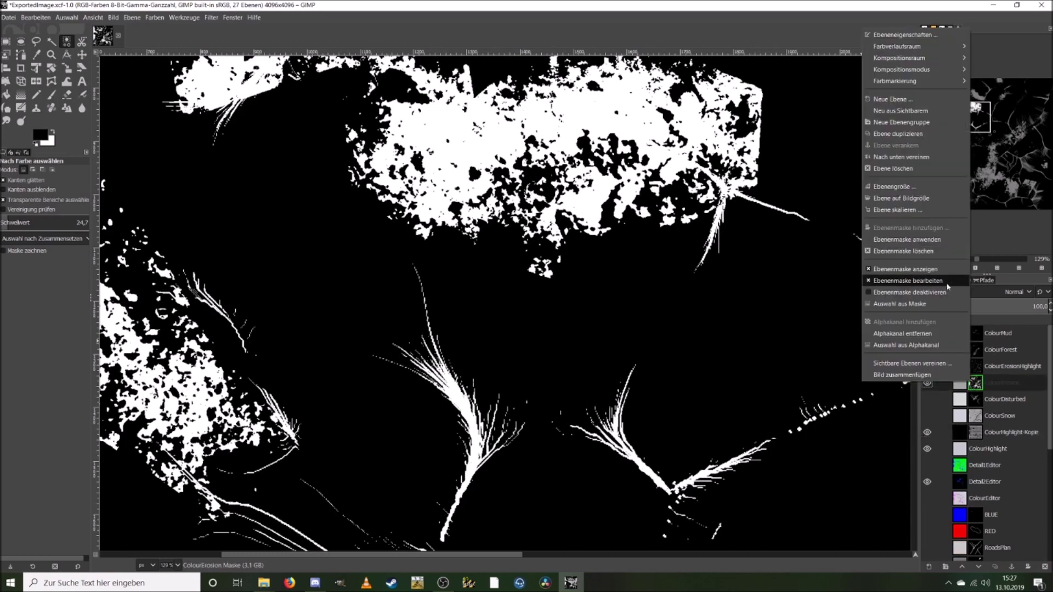
left_click(938, 278)
left_click(926, 382)
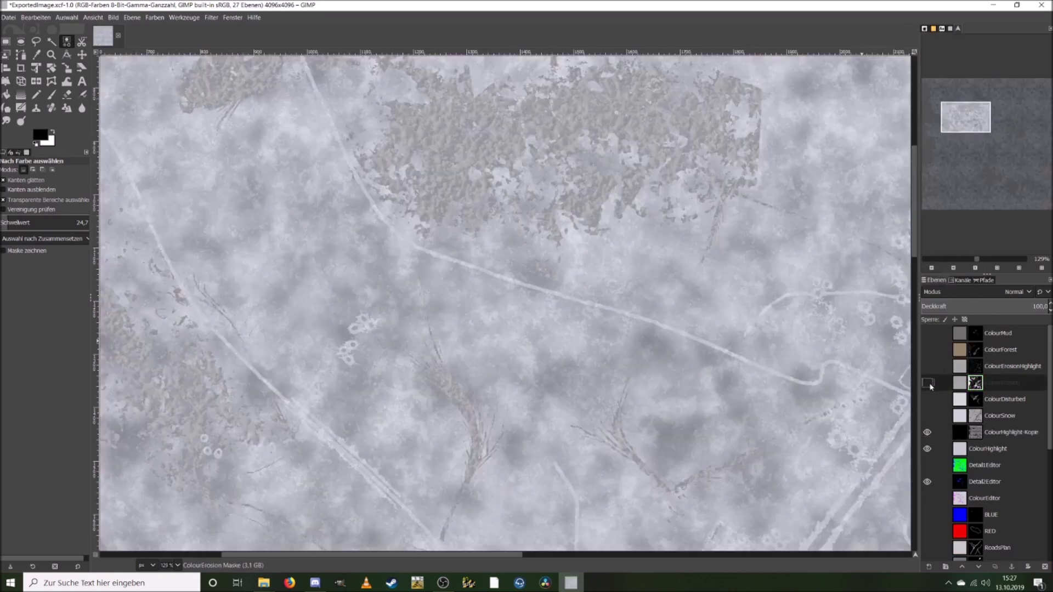
Step: Make the ColourMud layer visible, select the mud patches of its mask by colour and copy them
left_click(928, 366)
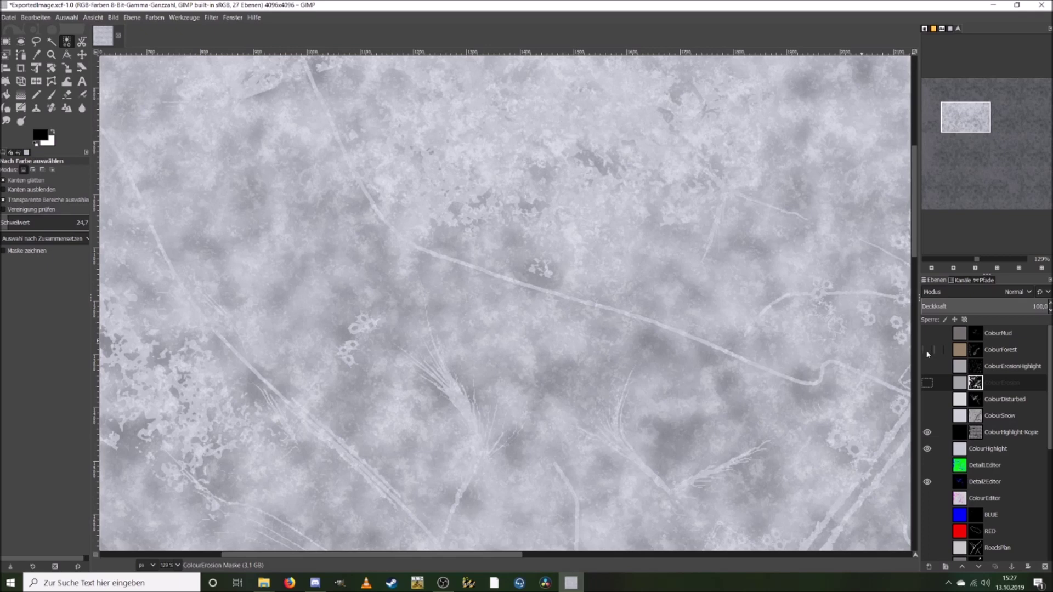
left_click(978, 352)
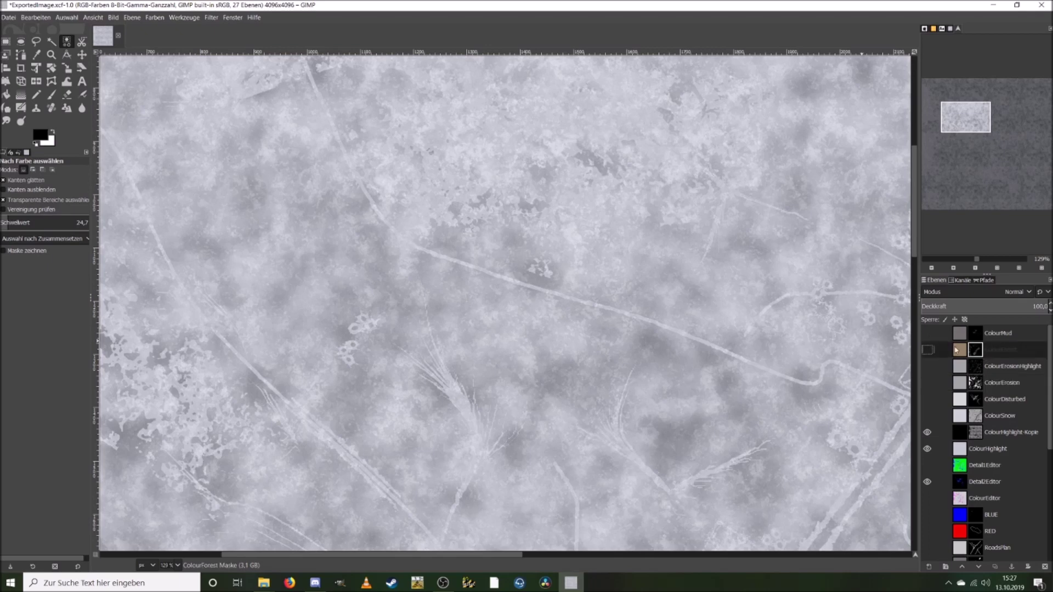
left_click(926, 332)
left_click(975, 333)
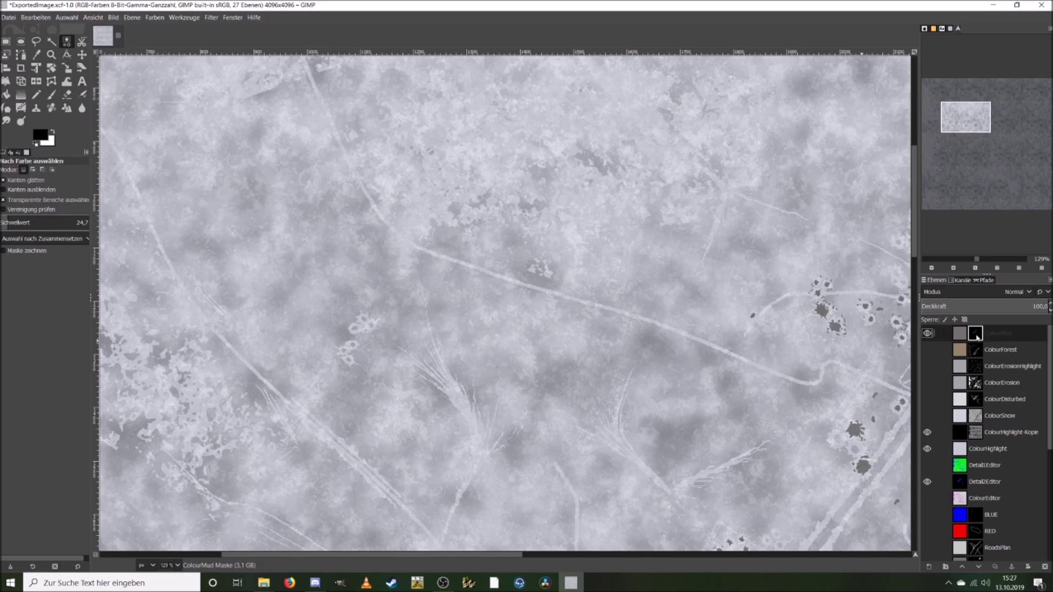
left_click(822, 310)
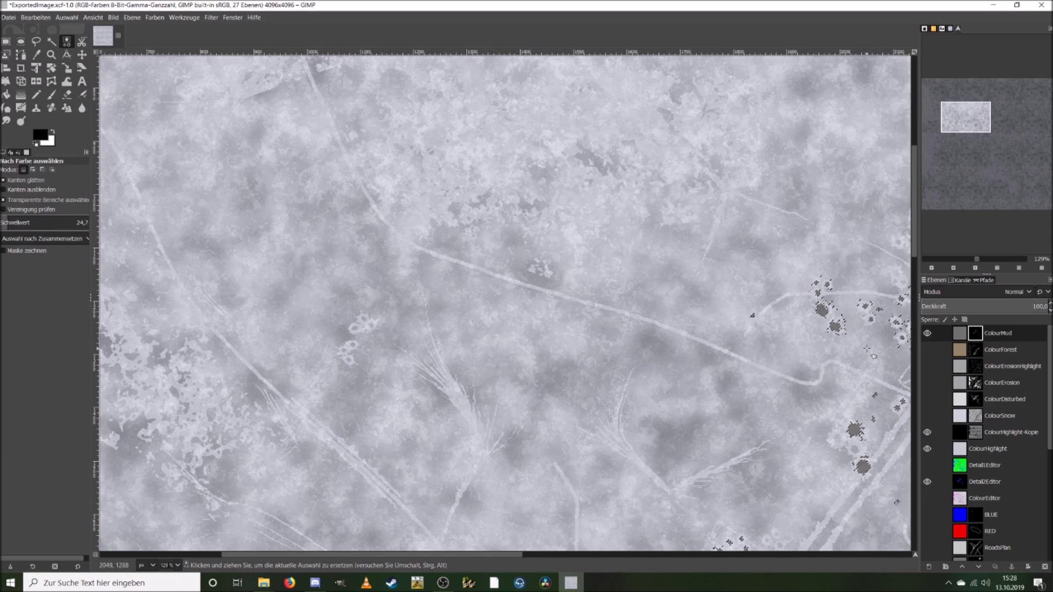
key("ctrl+c")
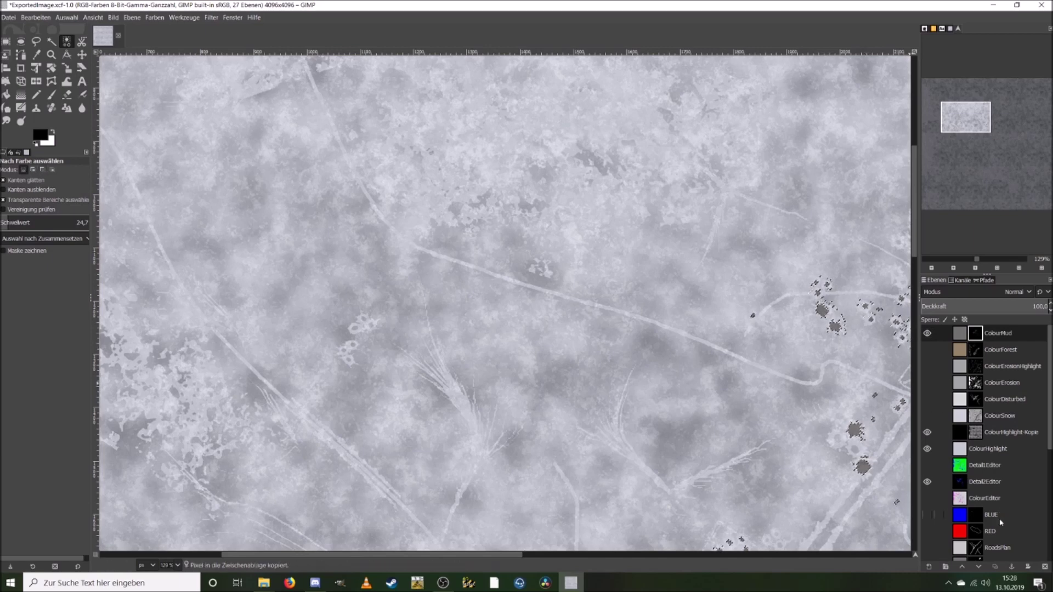
Step: Paste the copied mud patches into the ColourHighlight copy layer's mask, fill them with the black foreground colour and anchor the floating selection
left_click(976, 434)
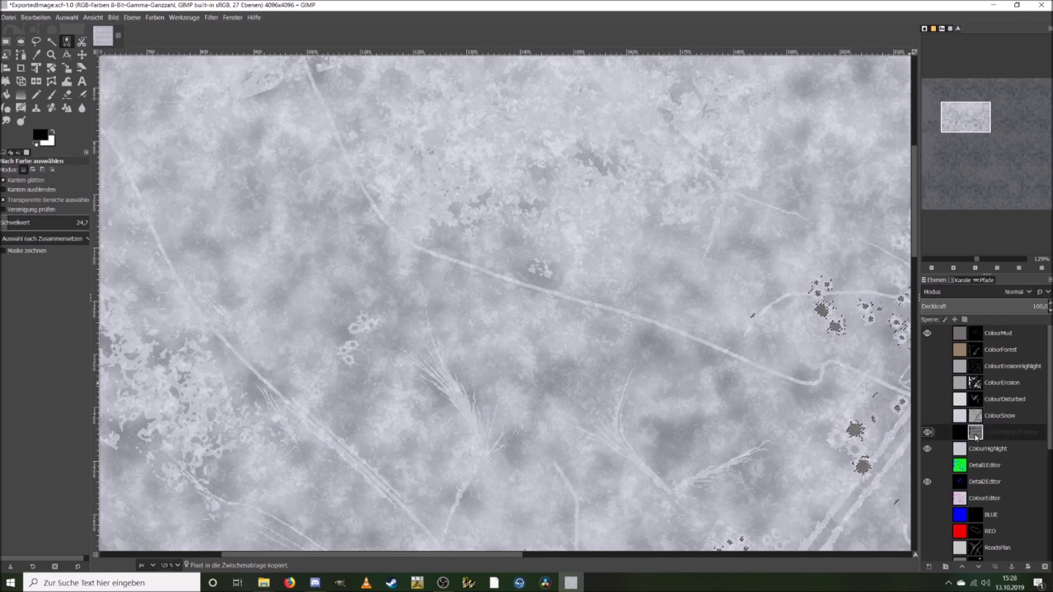
key("ctrl+v")
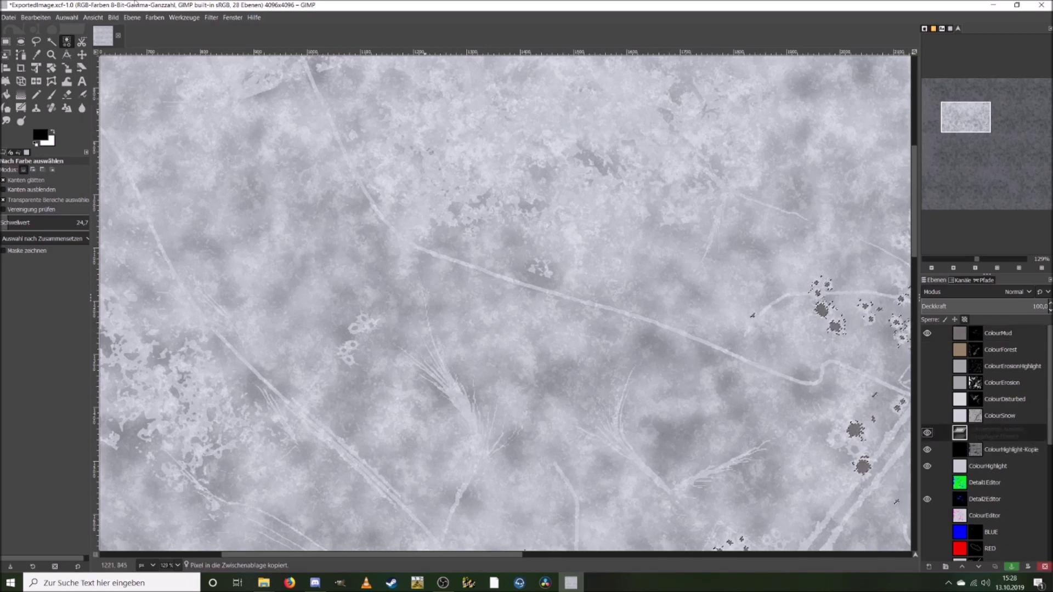
left_click(38, 18)
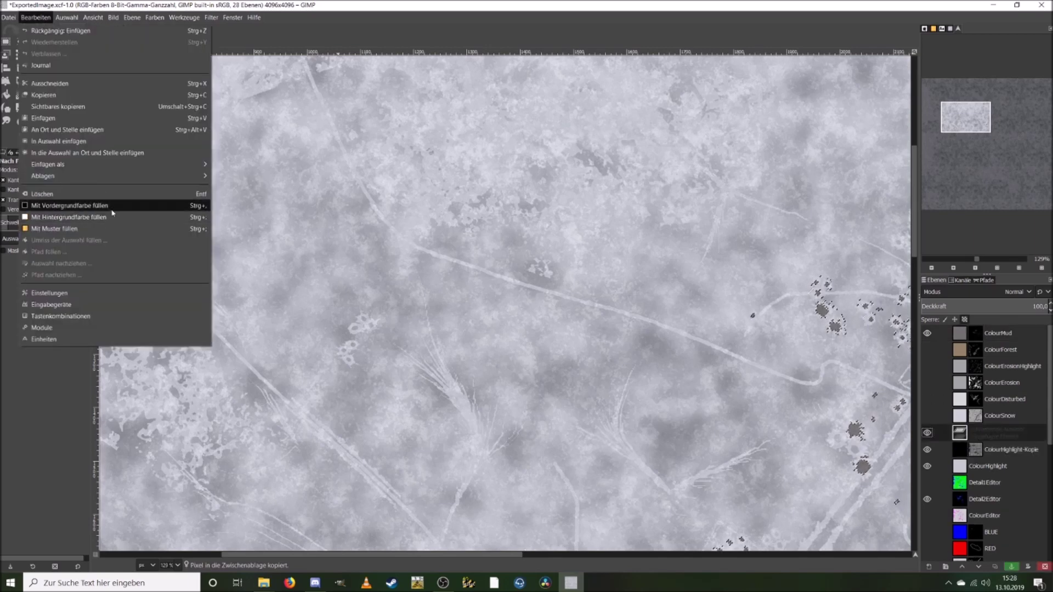
key("Escape")
right_click(985, 431)
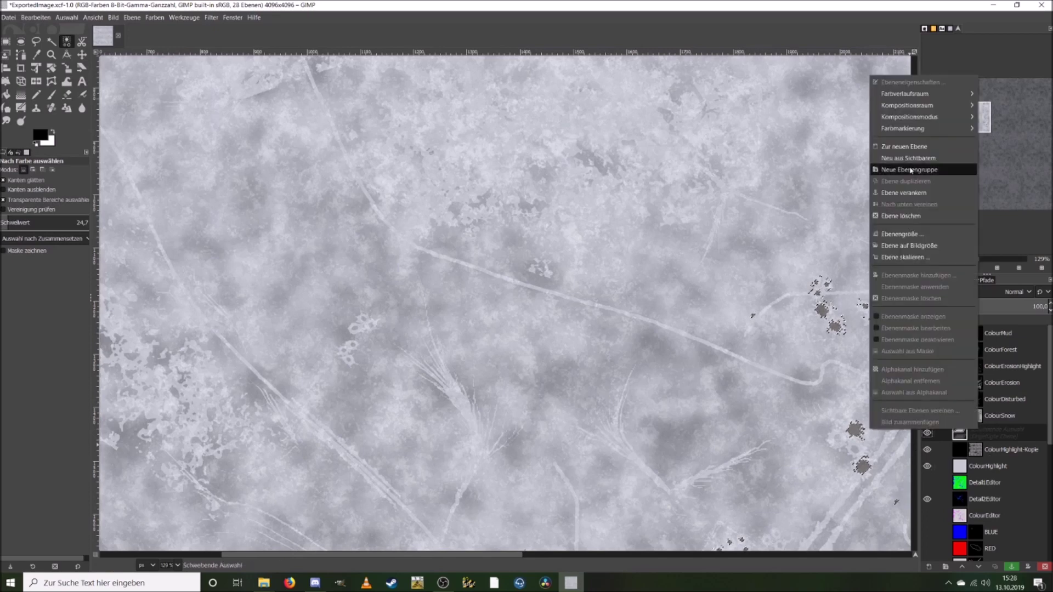
left_click(928, 196)
Step: Hide the ColourMud layer and display the ColourHighlight copy layer's mask to inspect the whole map
left_click(927, 333)
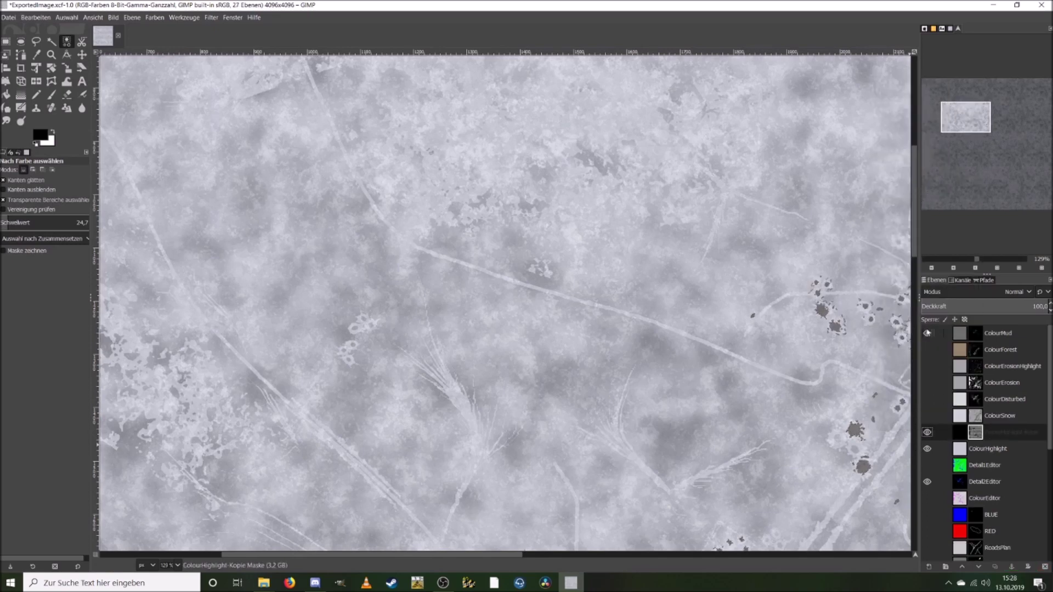
right_click(976, 435)
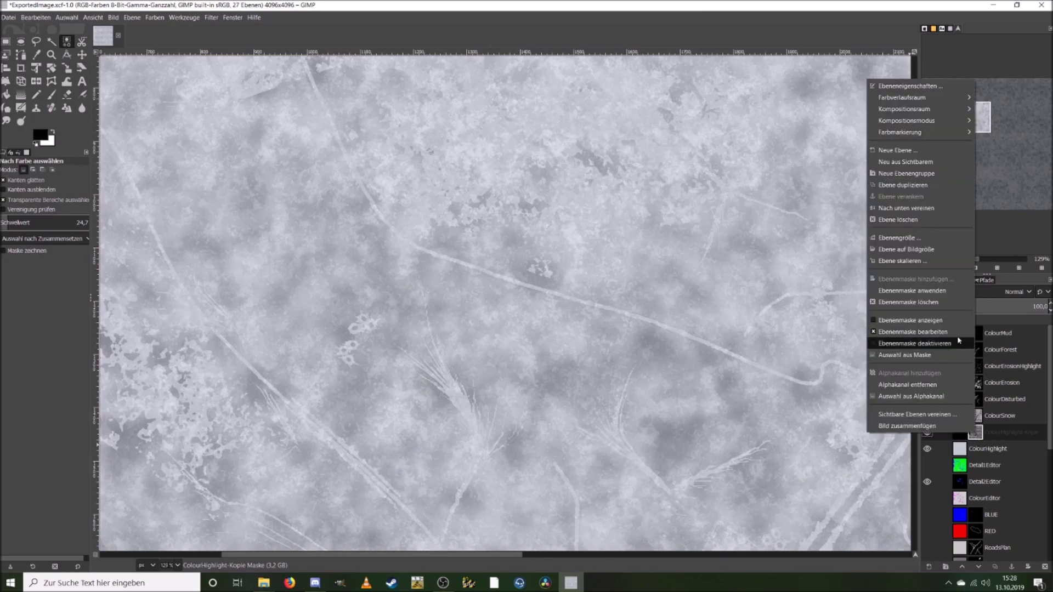
left_click(945, 320)
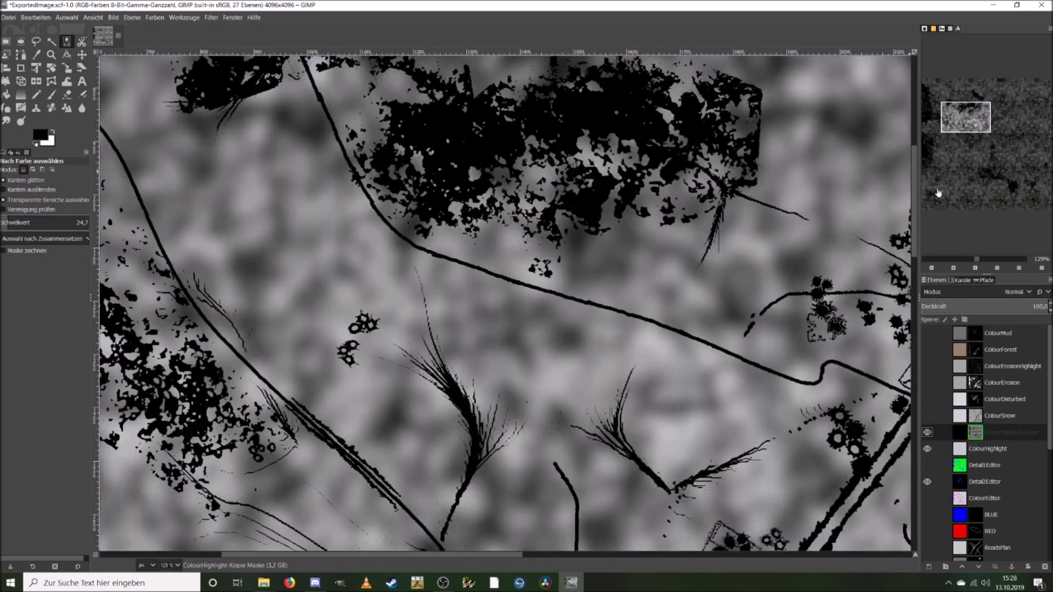
left_click(969, 260)
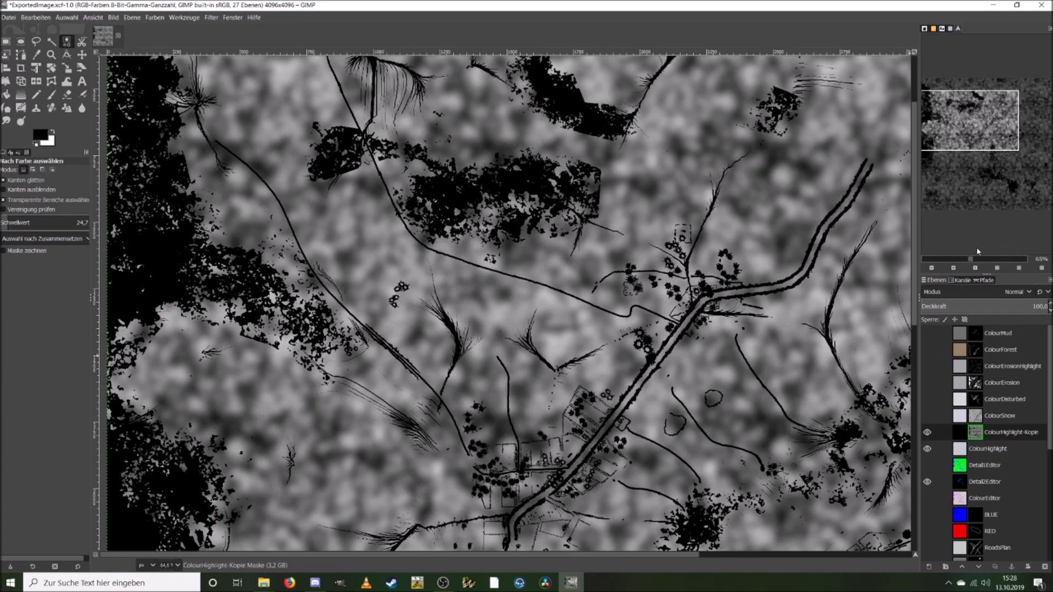
left_click(967, 260)
left_click_drag(986, 147, 983, 186)
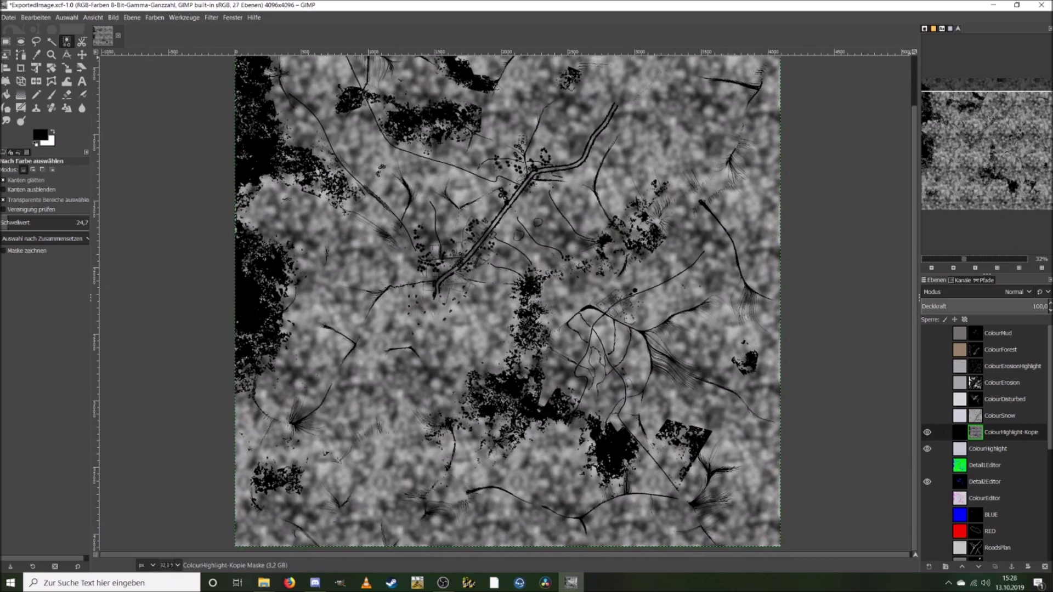
Step: Select the village areas of the VillagePlan layer's mask by colour and copy them
scroll(983, 462, "down", 3)
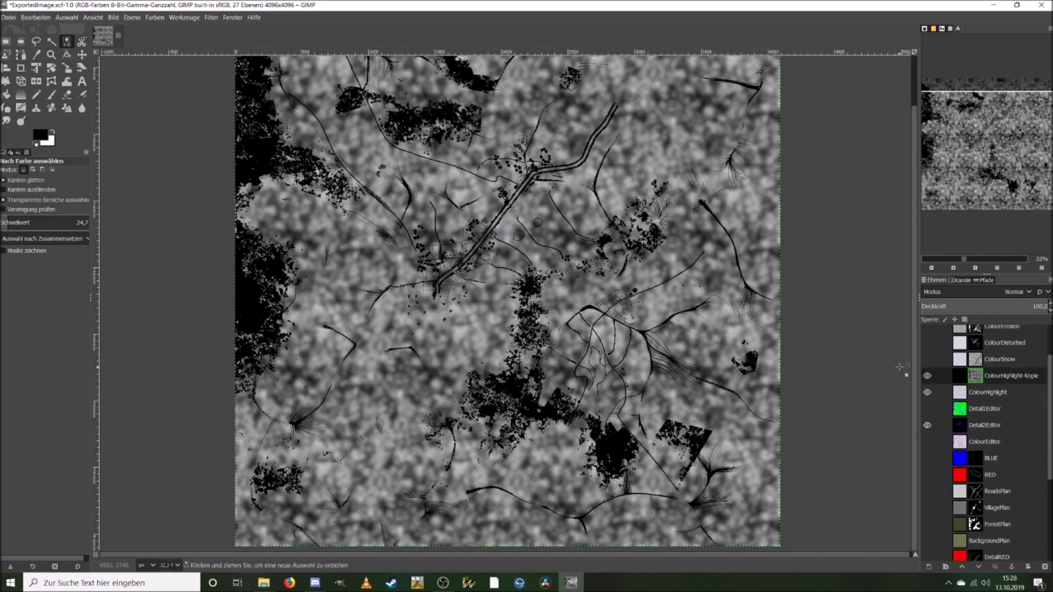
scroll(988, 469, "down", 2)
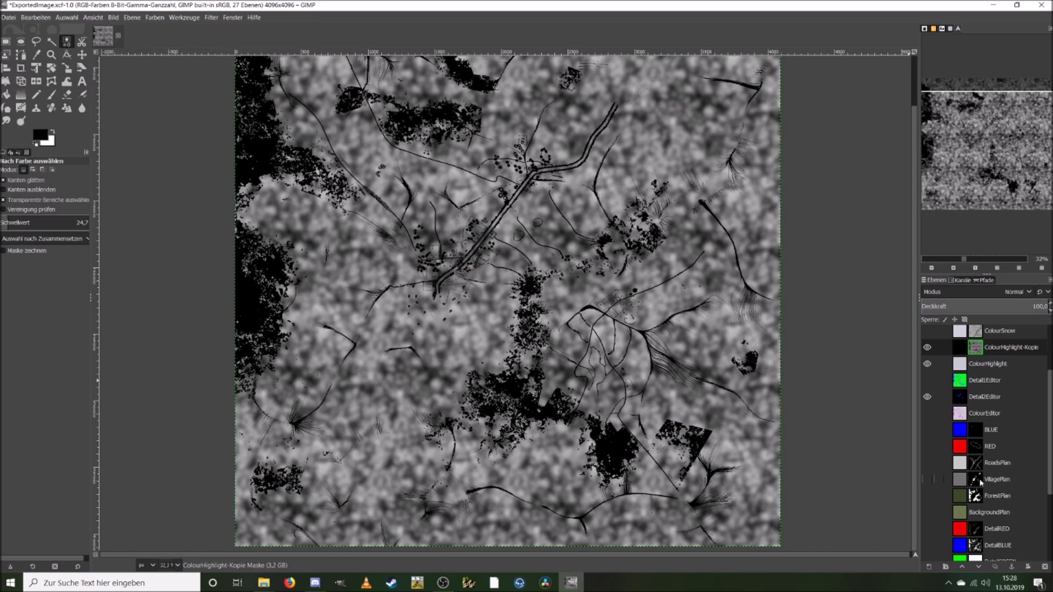
left_click(974, 481)
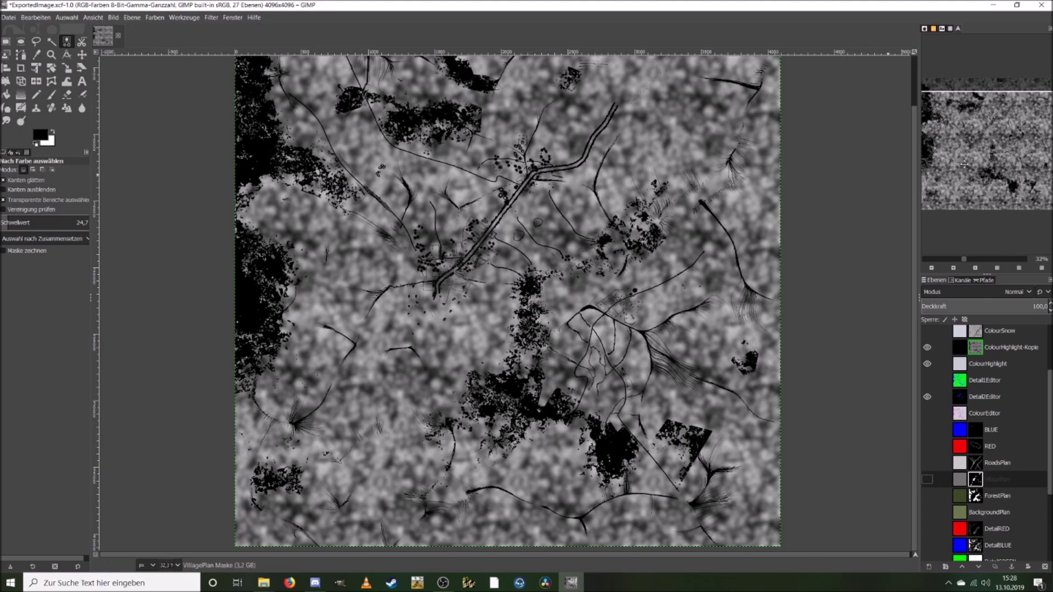
left_click(986, 261)
left_click_drag(1004, 159, 978, 156)
left_click(634, 263)
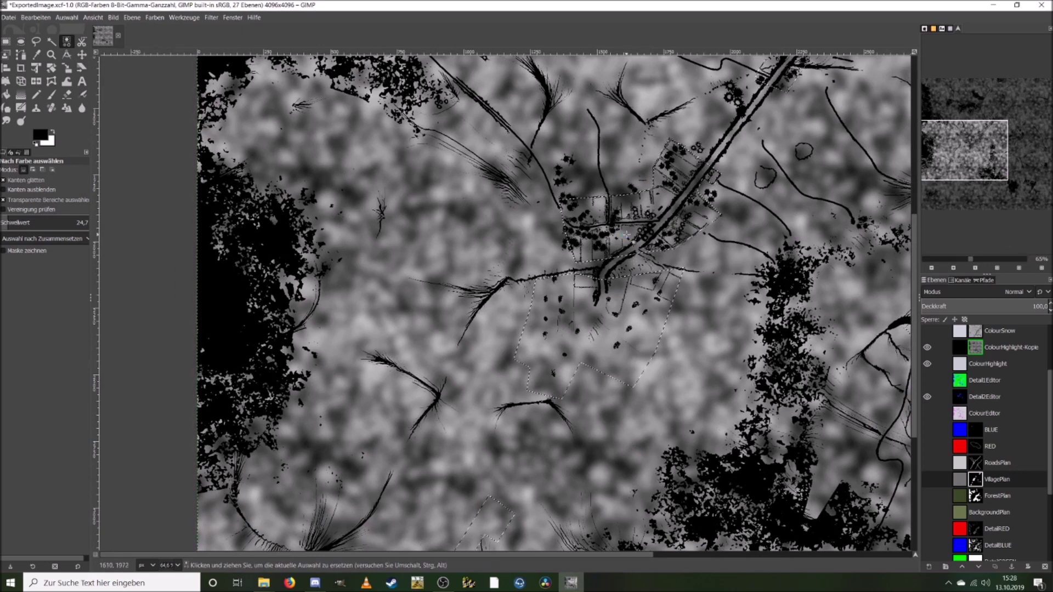
key("ctrl+c")
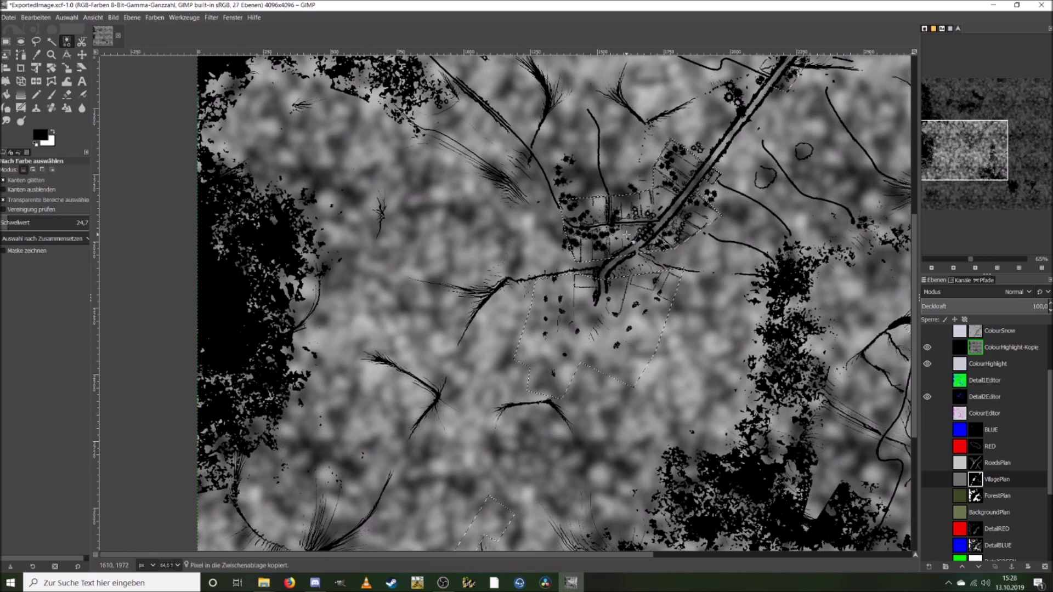
Step: Paste the copied village areas into the ColourHighlight copy layer's mask, fill them with the black foreground colour and anchor the floating selection
scroll(979, 389, "up", 3)
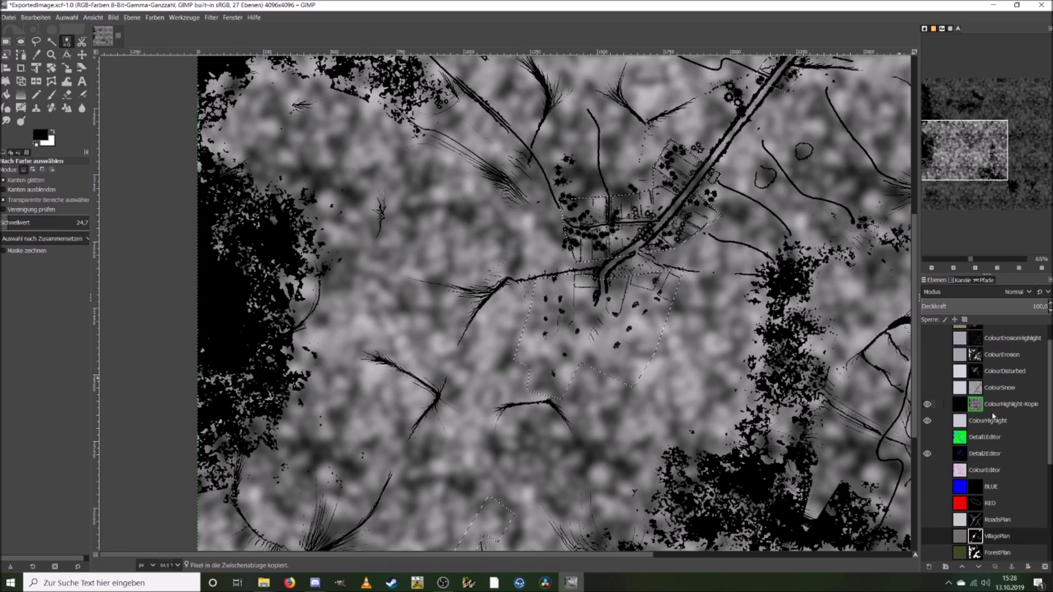
scroll(993, 417, "up", 2)
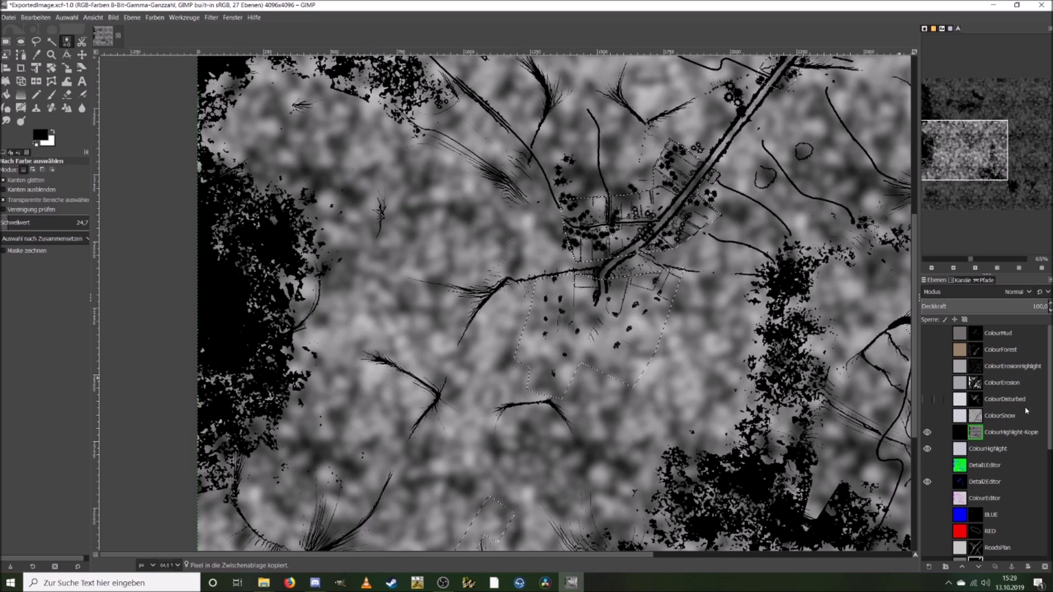
left_click(979, 429)
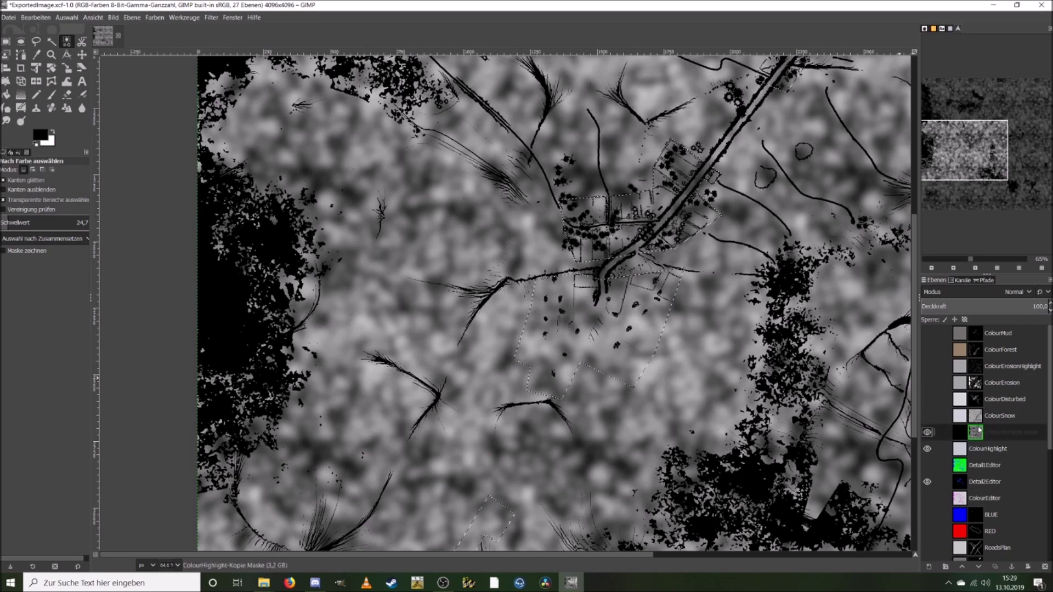
key("ctrl+v")
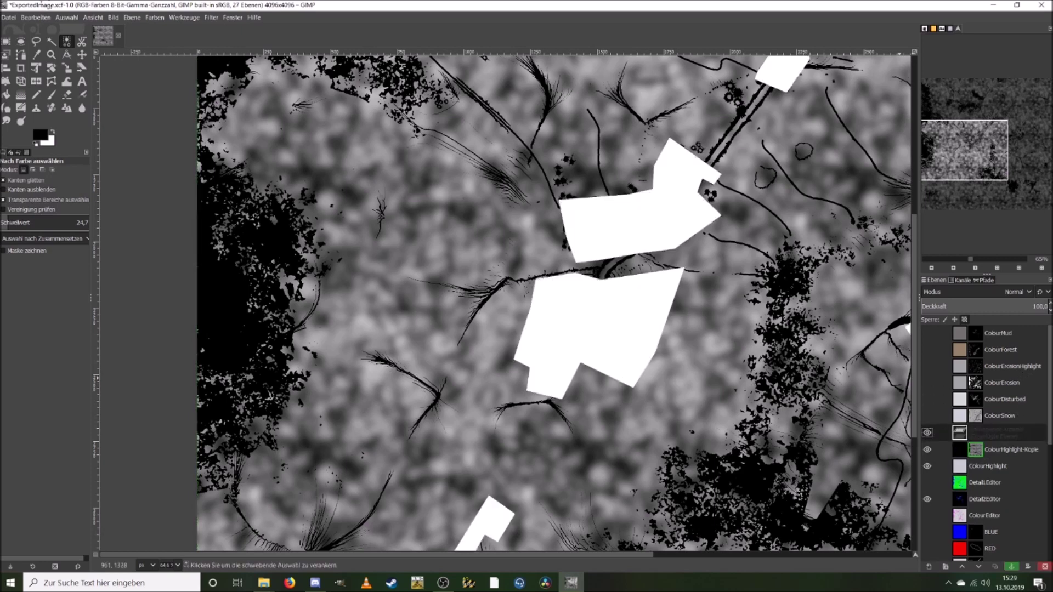
left_click(29, 18)
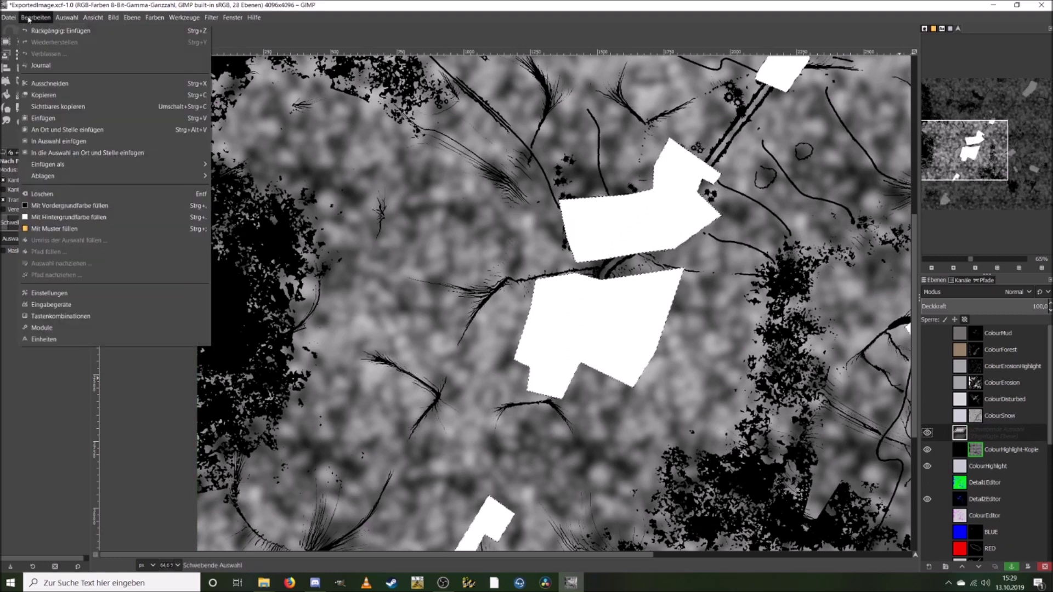
left_click(115, 206)
right_click(988, 439)
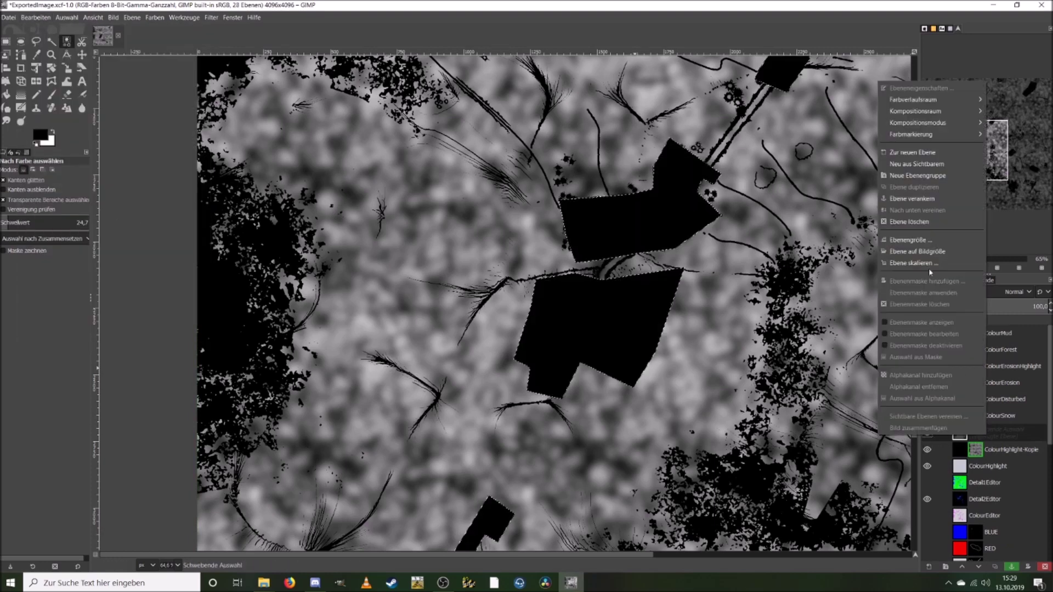
left_click(939, 200)
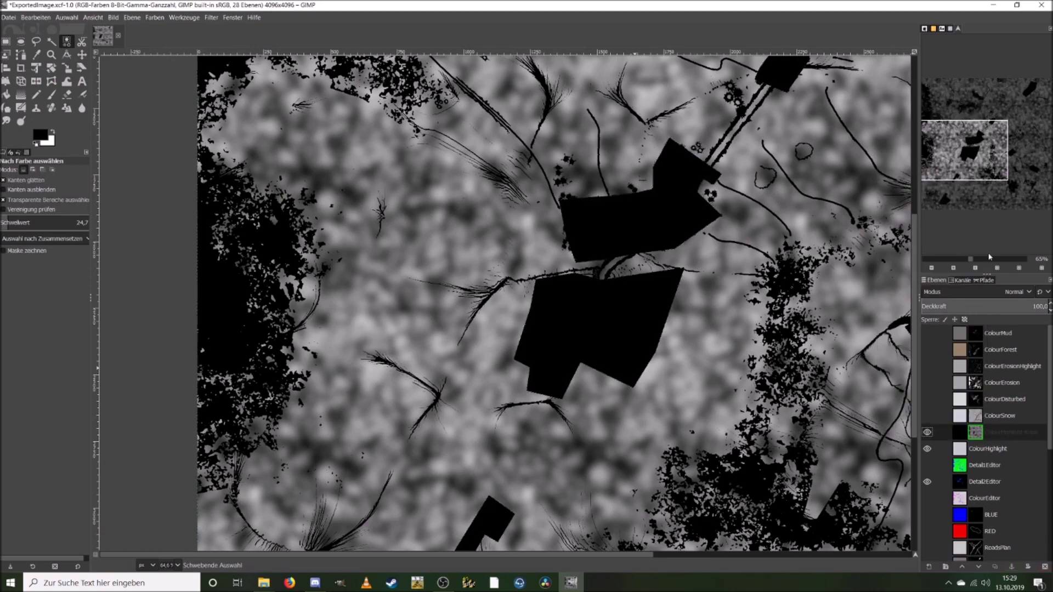
Step: Select the roads of the RoadsPlan layer's mask by colour and copy them
scroll(1001, 458, "down", 3)
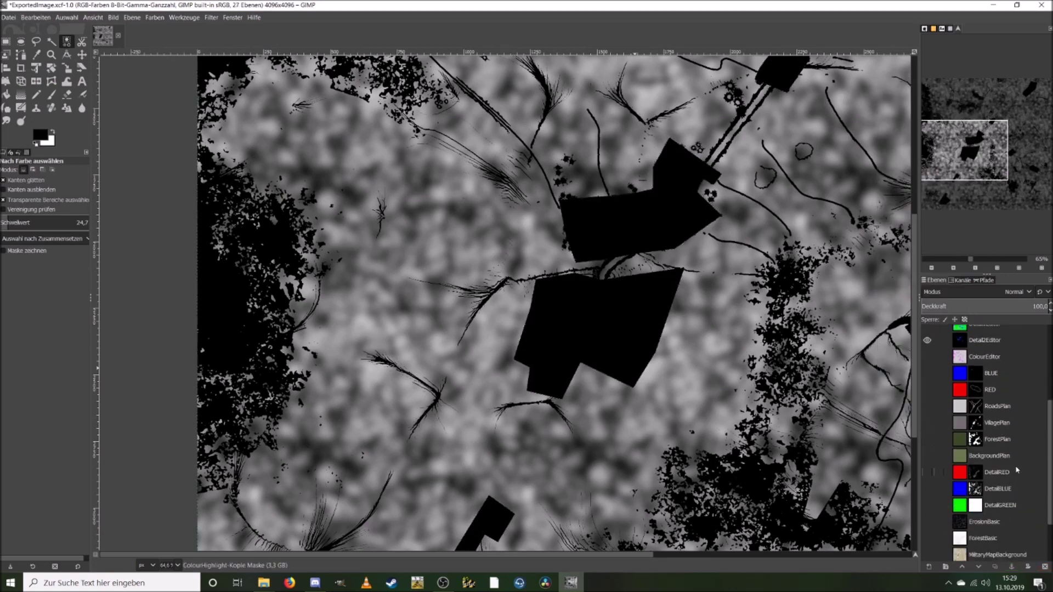
left_click(976, 407)
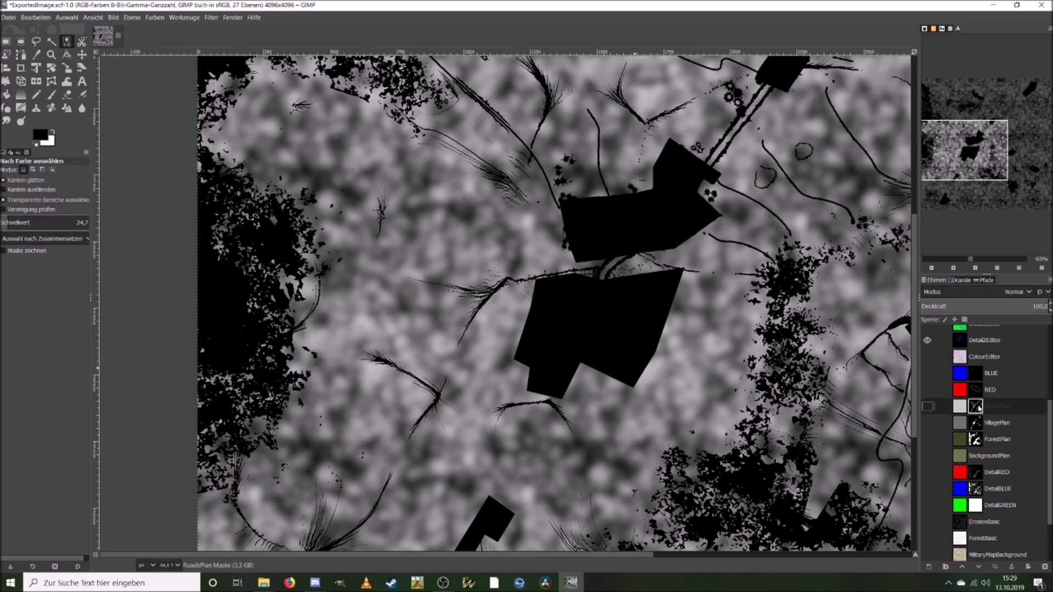
left_click(610, 265)
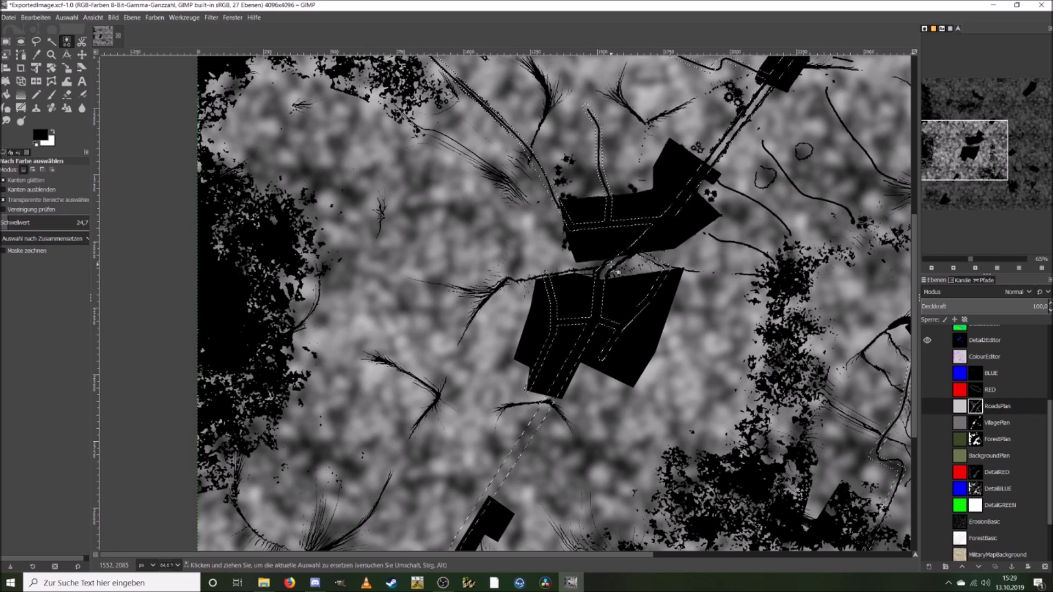
key("ctrl")
key("ctrl+c")
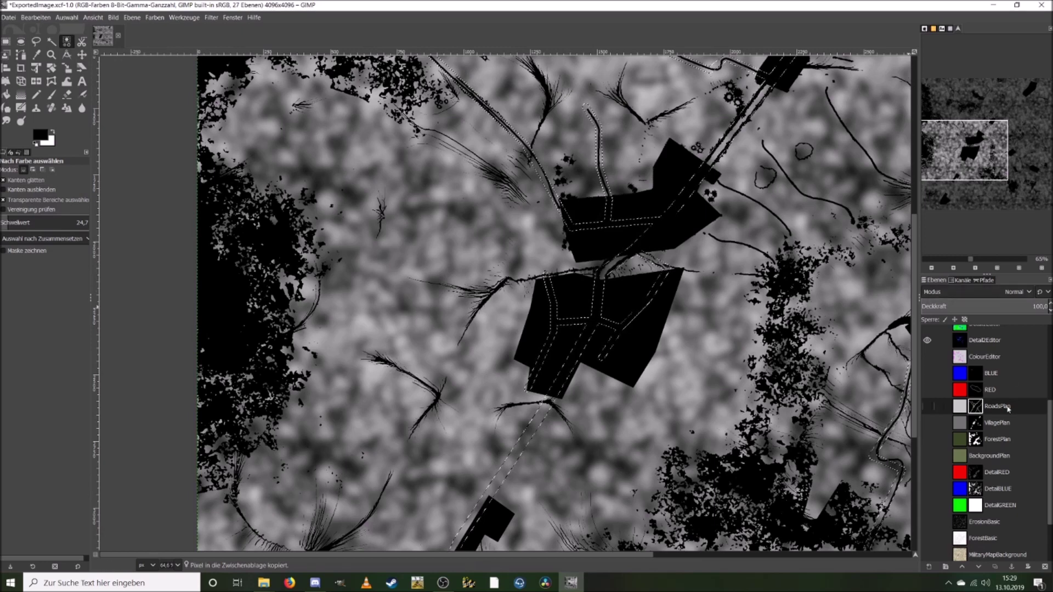
Step: Paste the copied roads into the ColourHighlight copy layer's mask, fill them with the black foreground colour and anchor the floating selection
scroll(986, 357, "up", 3)
left_click(978, 352)
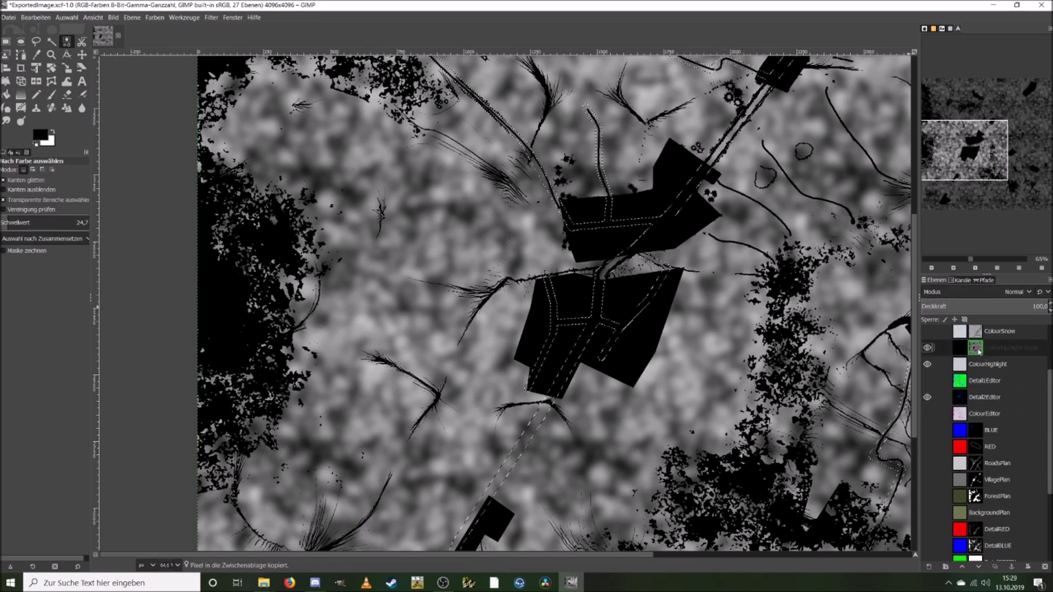
key("ctrl+v")
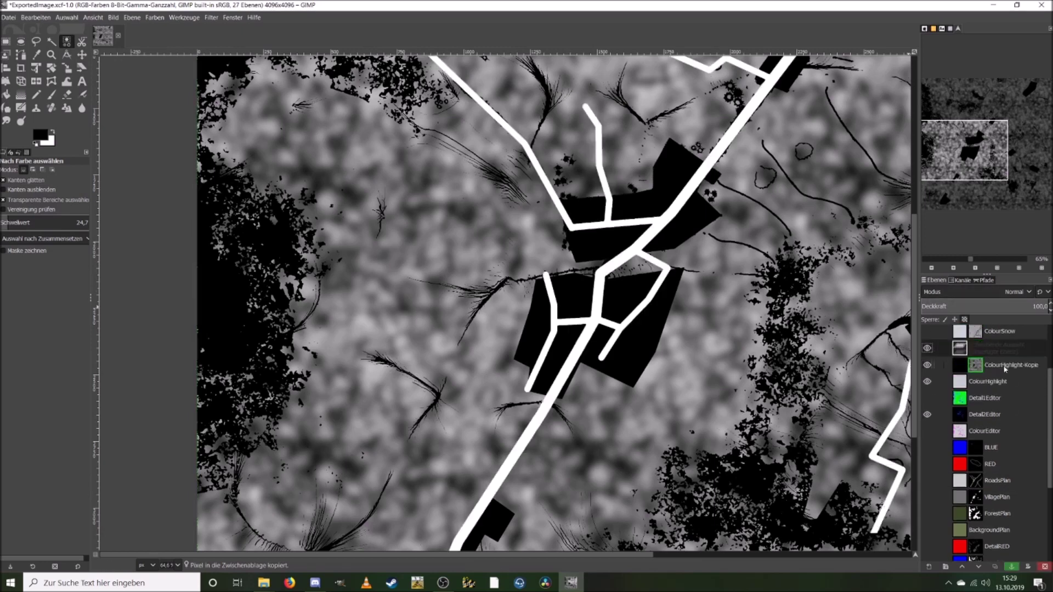
left_click(47, 20)
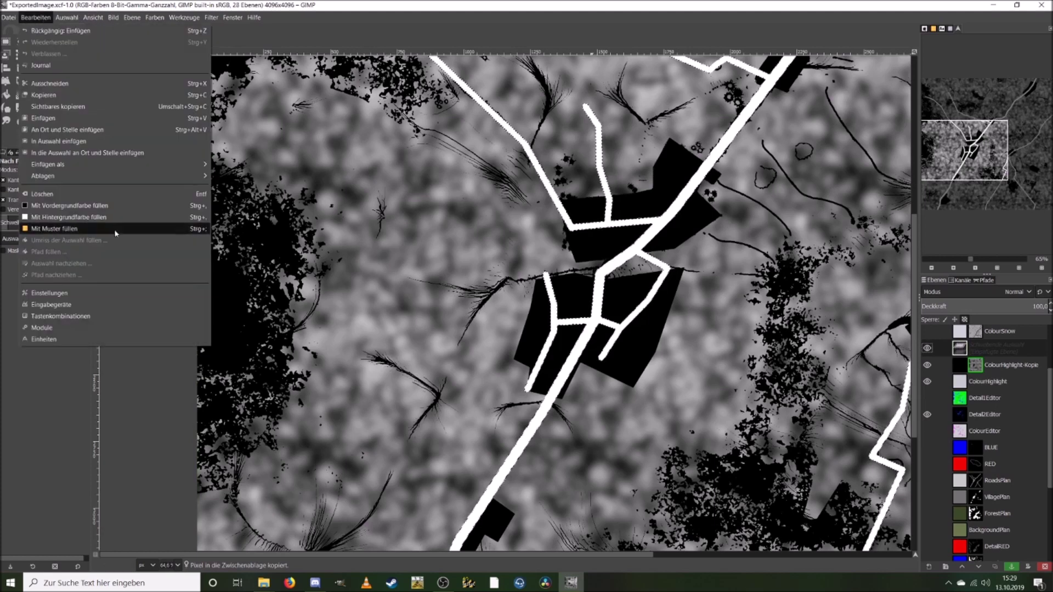
left_click(116, 205)
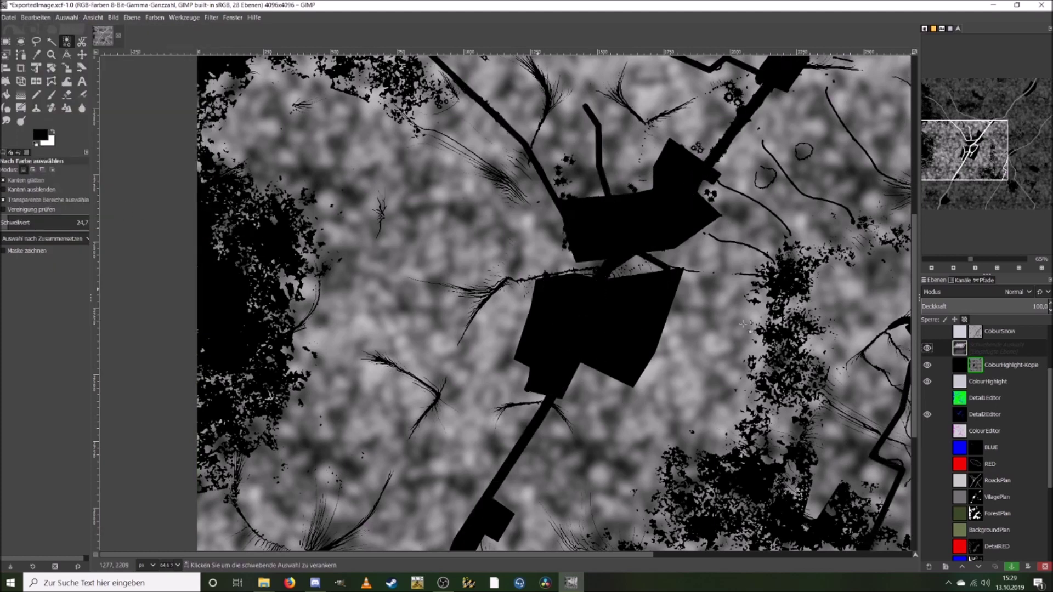
right_click(976, 351)
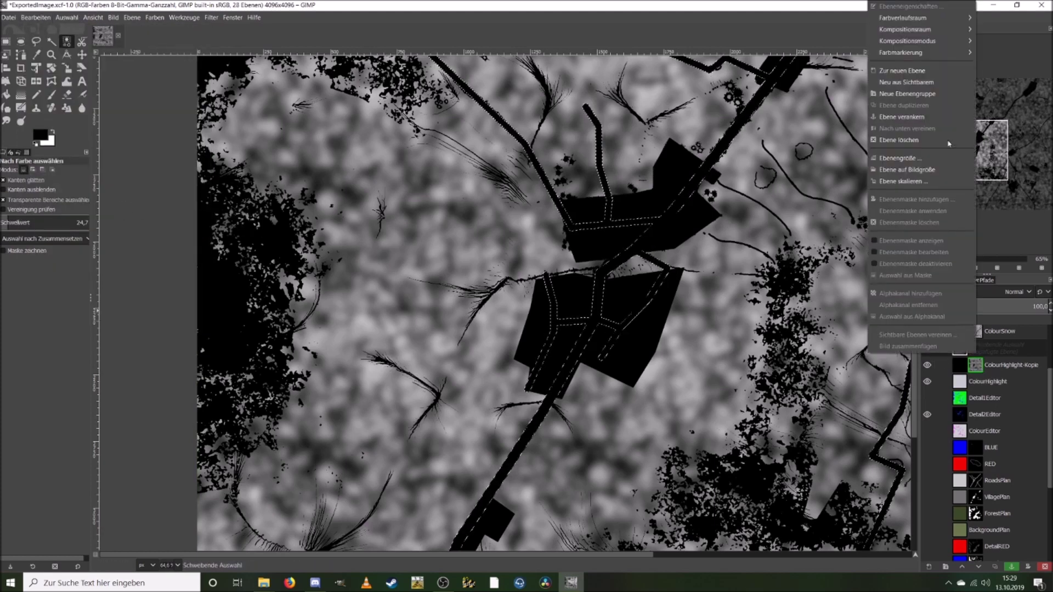
left_click(932, 116)
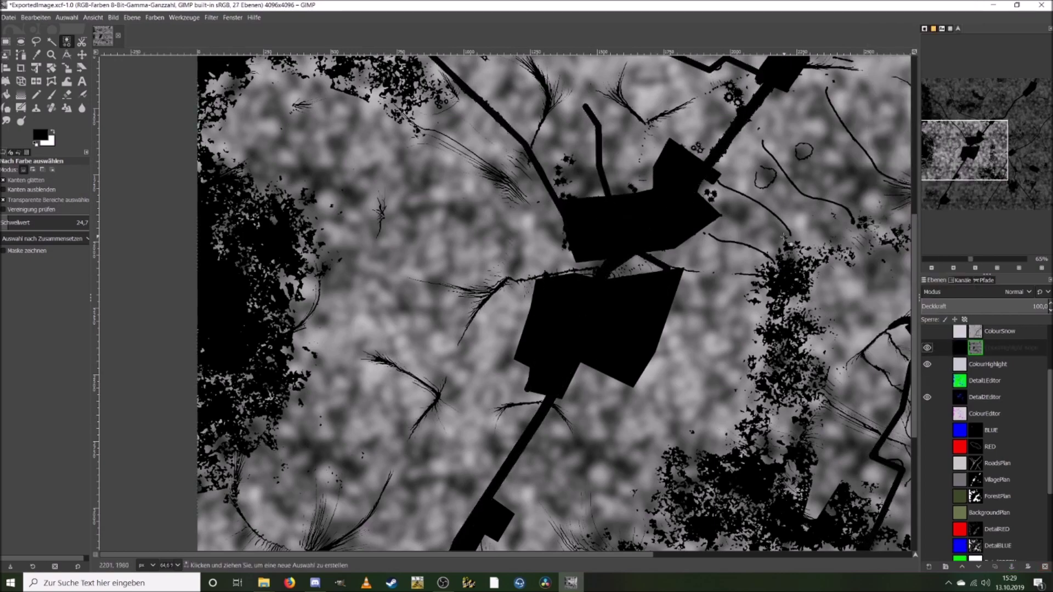
Step: Select the forest areas of the ForestPlan layer's mask by colour and copy them
left_click_drag(981, 170, 998, 129)
left_click_drag(977, 114, 1002, 137)
scroll(1018, 449, "down", 3)
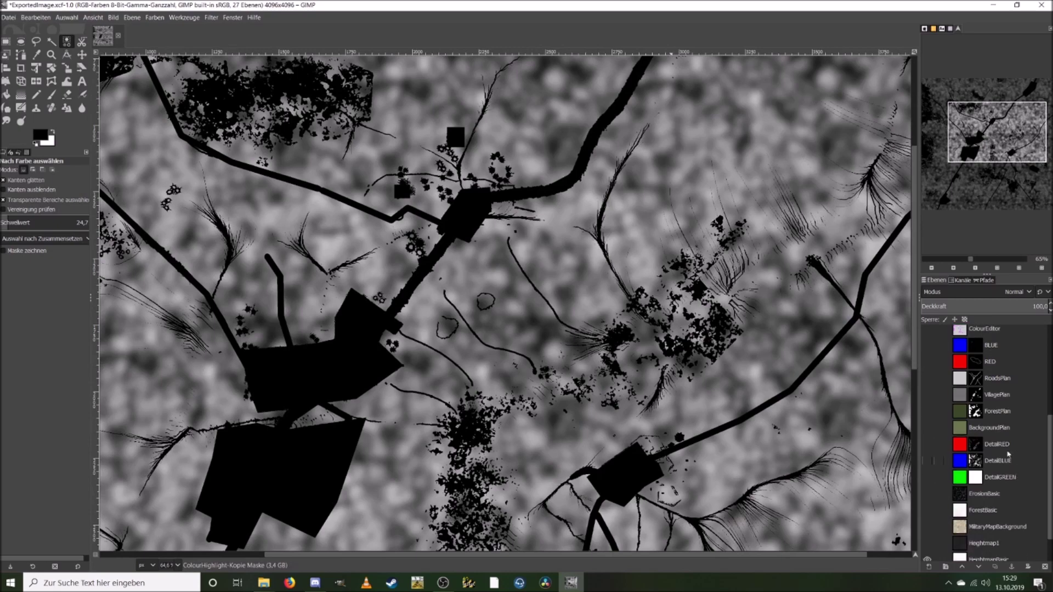
left_click(975, 414)
left_click_drag(979, 138, 990, 171)
left_click(326, 360)
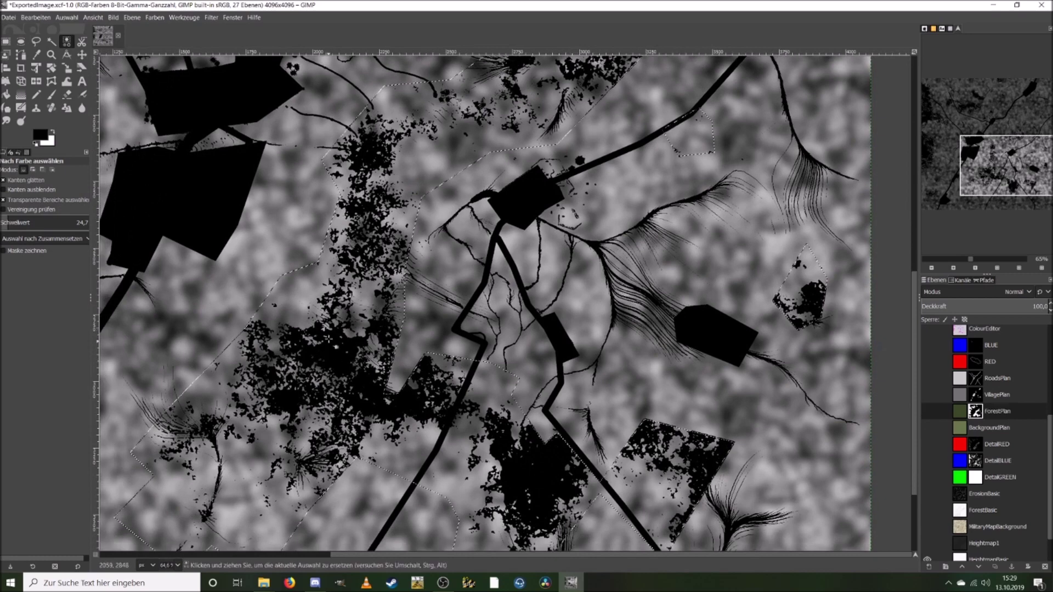
key("ctrl+c")
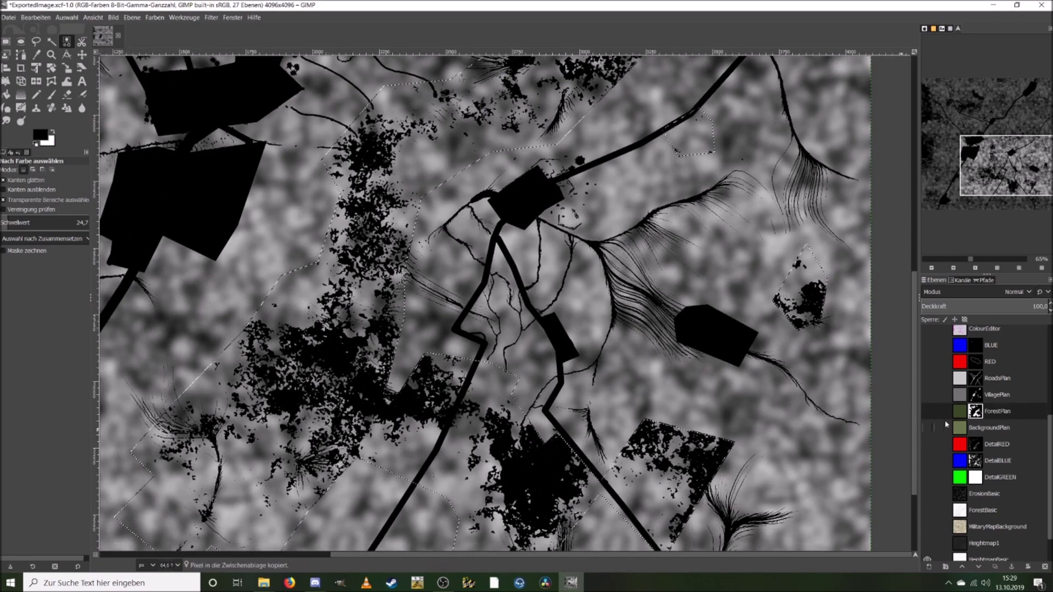
Step: Paste the copied forest areas into the ColourHighlight copy layer's mask, fill them with the black foreground colour and anchor the floating selection
scroll(1014, 442, "up", 4)
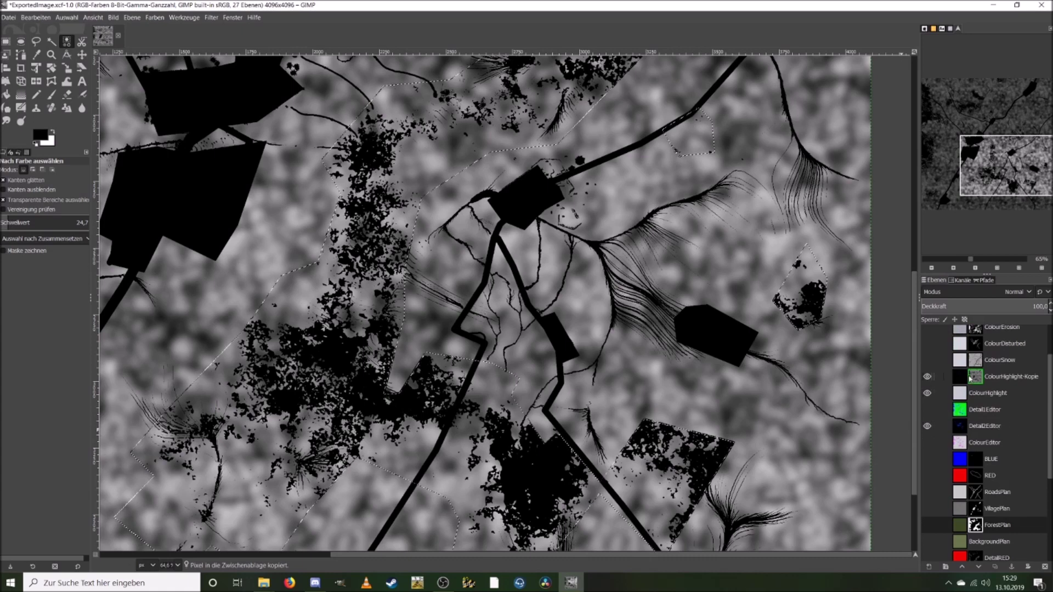
left_click(975, 377)
key("ctrl+v")
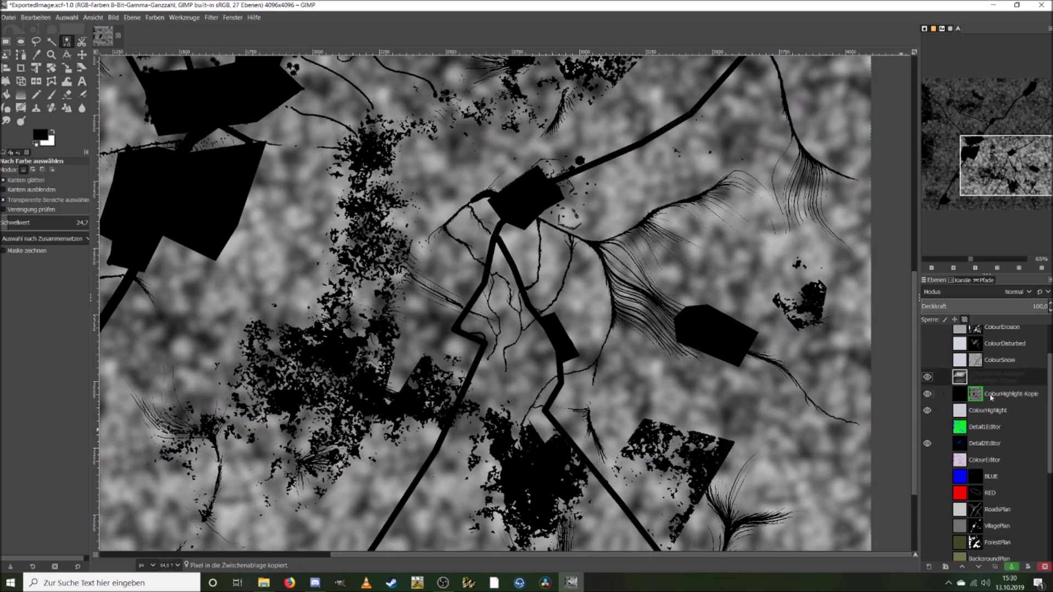
left_click(36, 17)
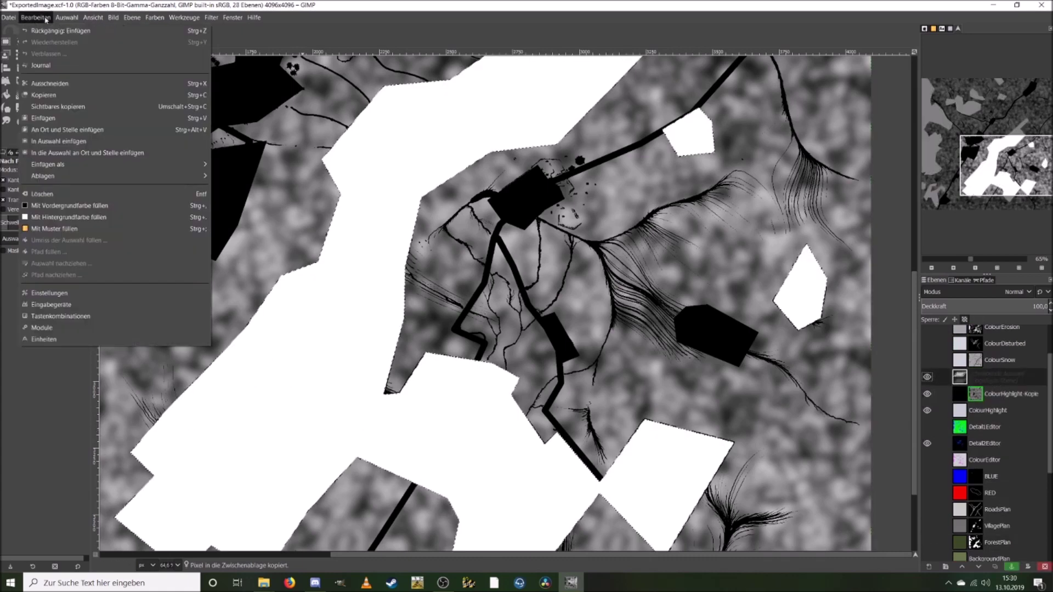
left_click(88, 207)
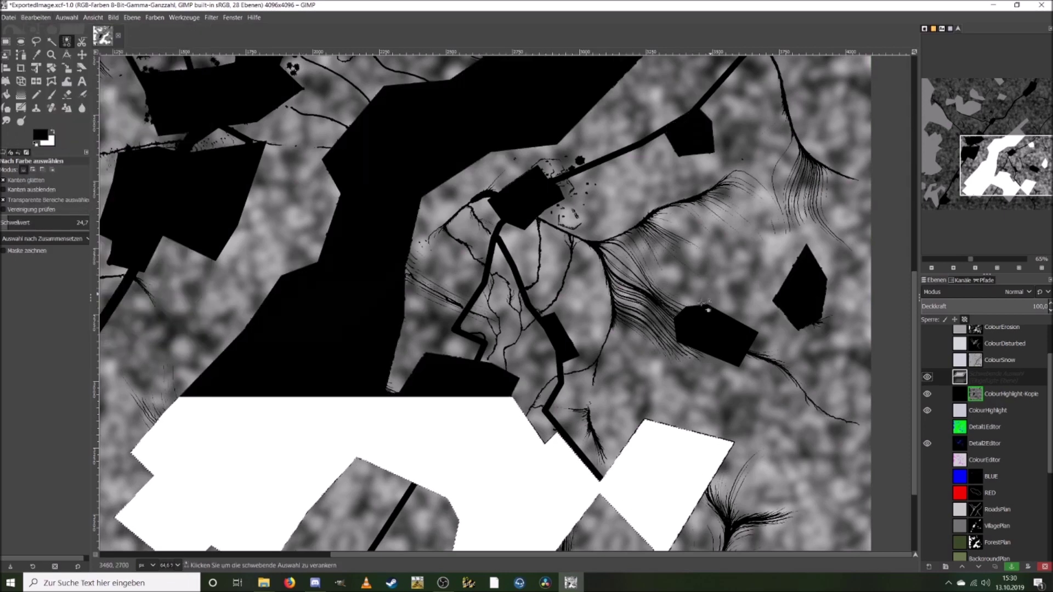
right_click(994, 383)
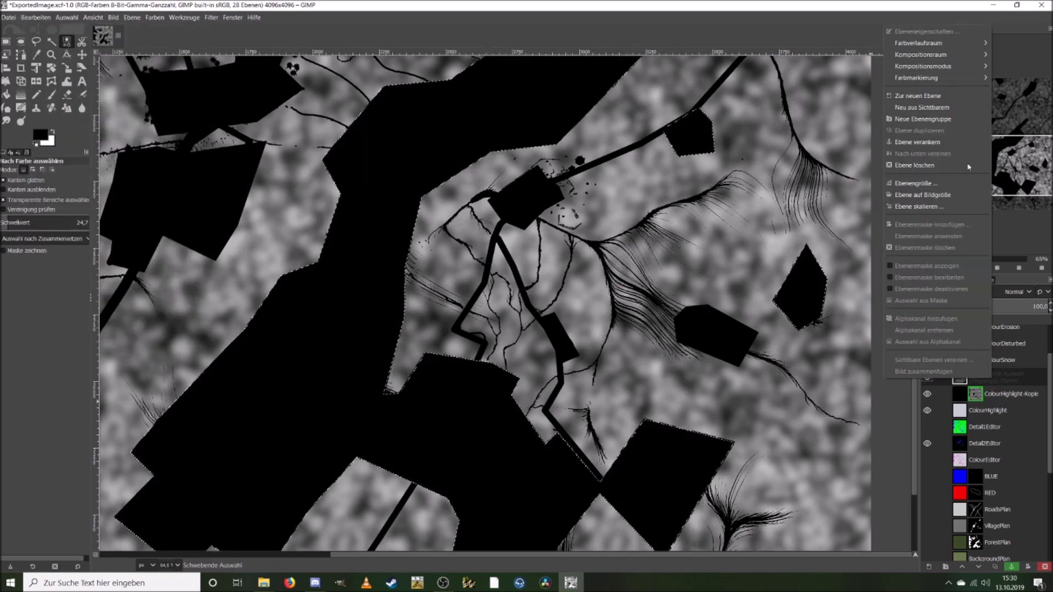
left_click(950, 142)
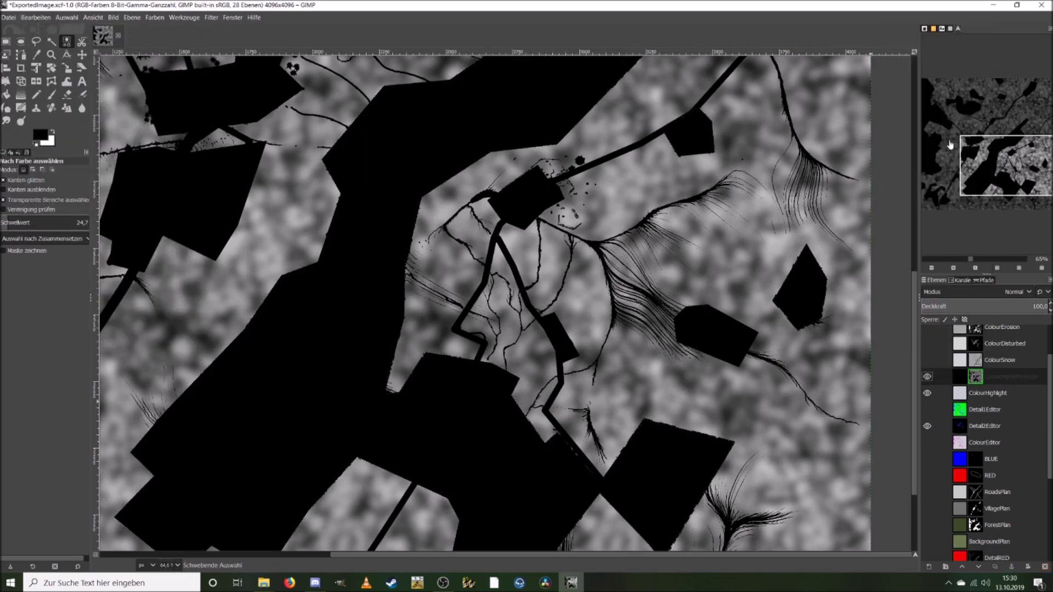
Step: Set up the Paintbrush with the 2. Hardness 100 brush tip for retouching the small ring-shaped spots between the roads
left_click_drag(992, 171, 940, 121)
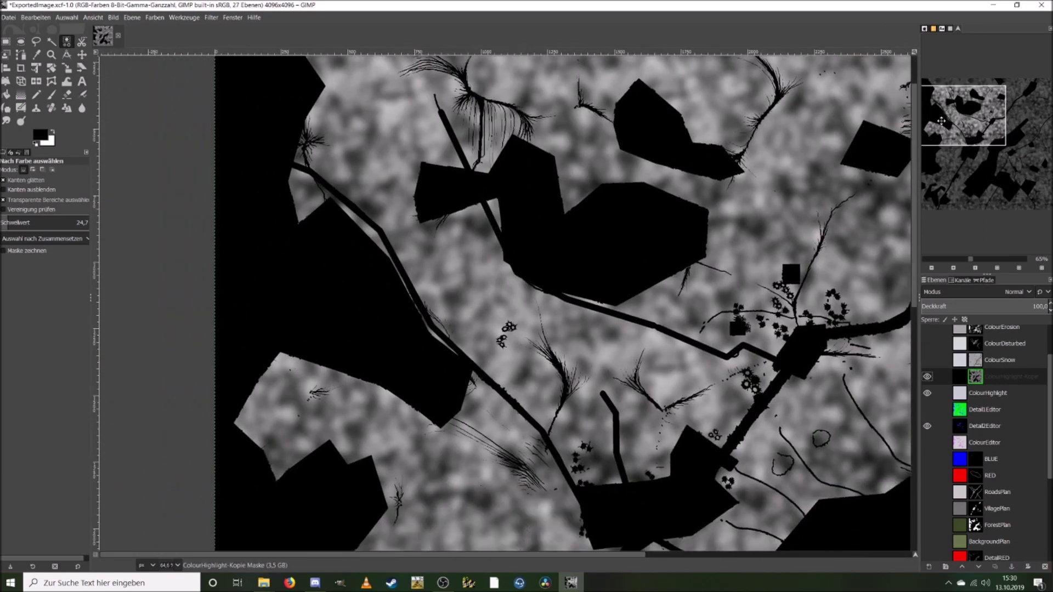
left_click_drag(980, 258, 981, 261)
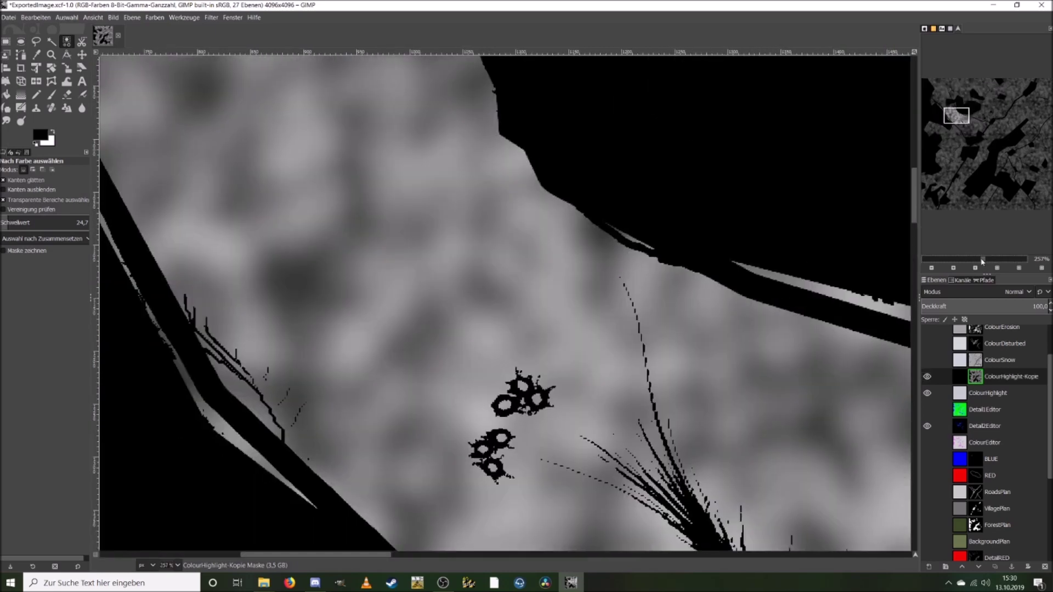
left_click_drag(961, 115, 961, 122)
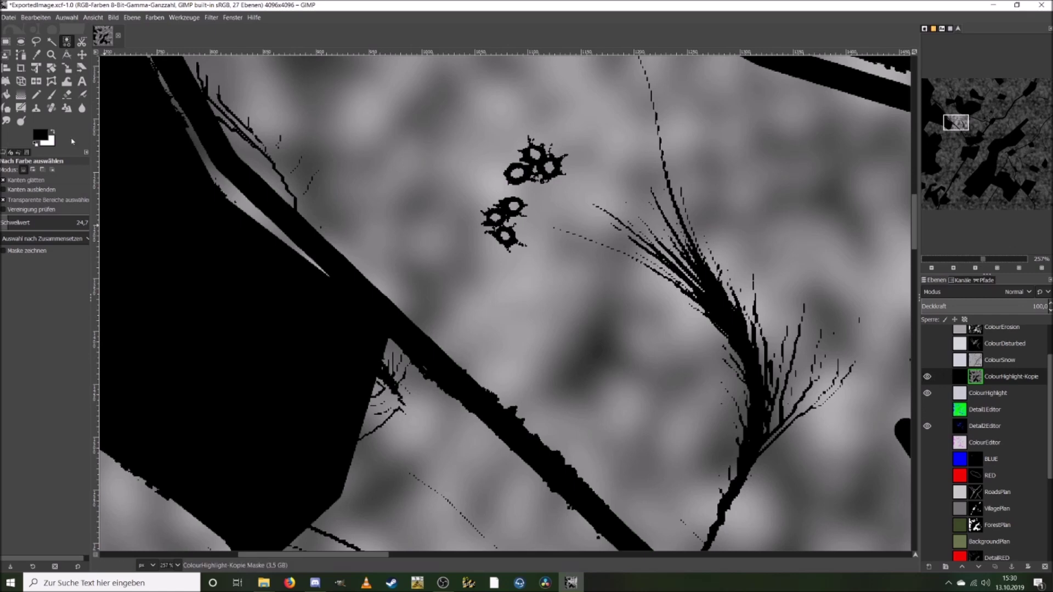
left_click(52, 97)
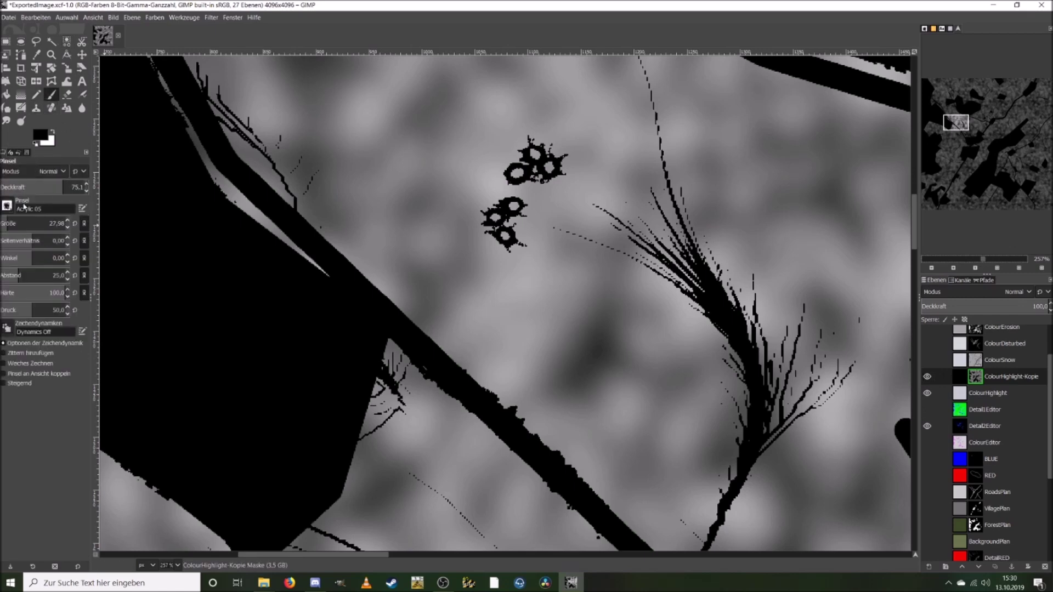
left_click(8, 207)
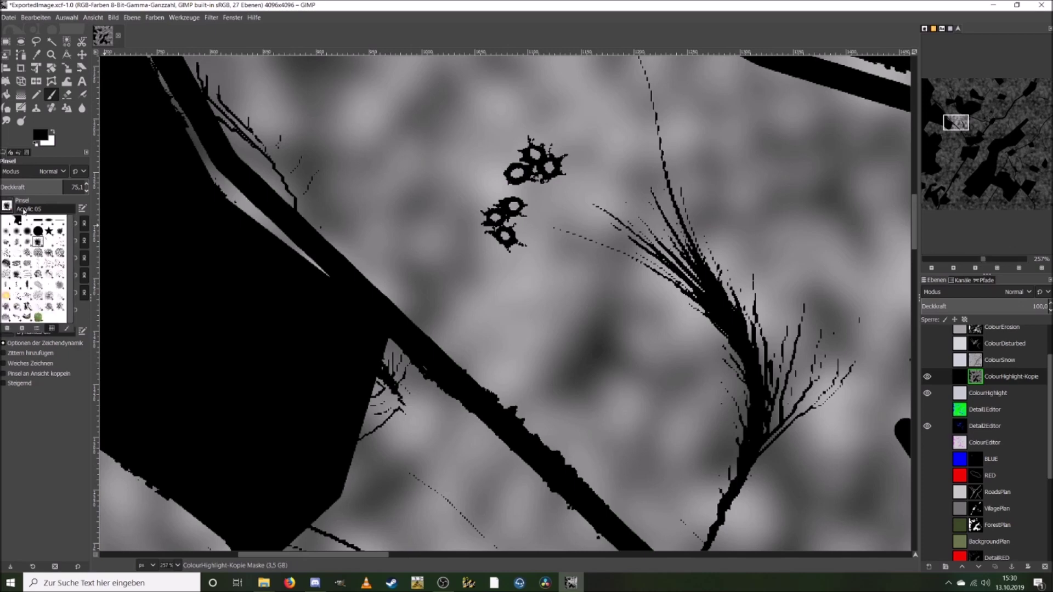
left_click(37, 231)
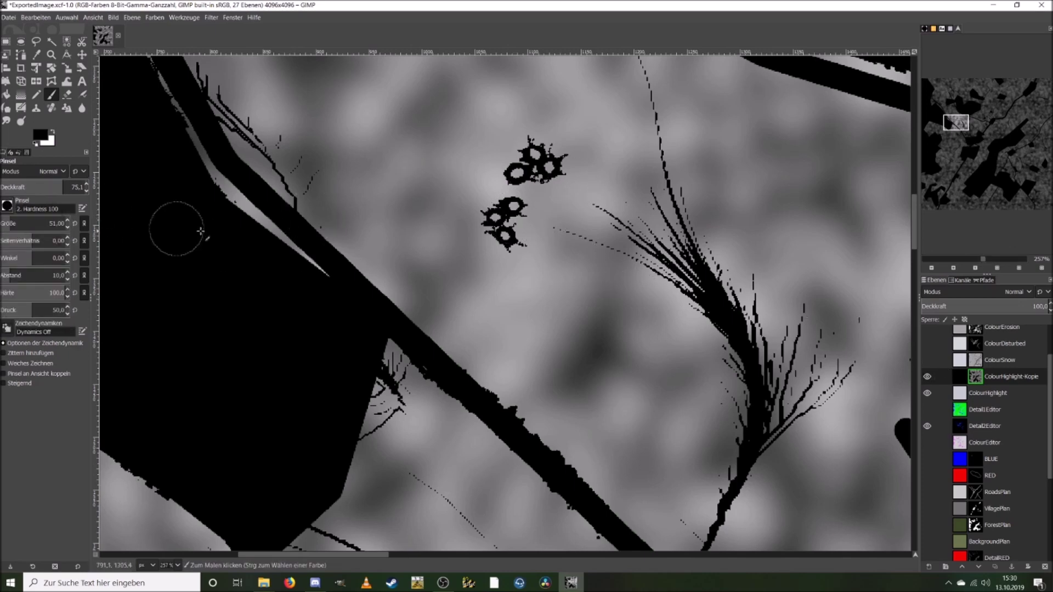
Step: Paint the two clusters of small ring-shaped spots solid black on the mask, with the brush opacity set to 100
left_click(508, 240)
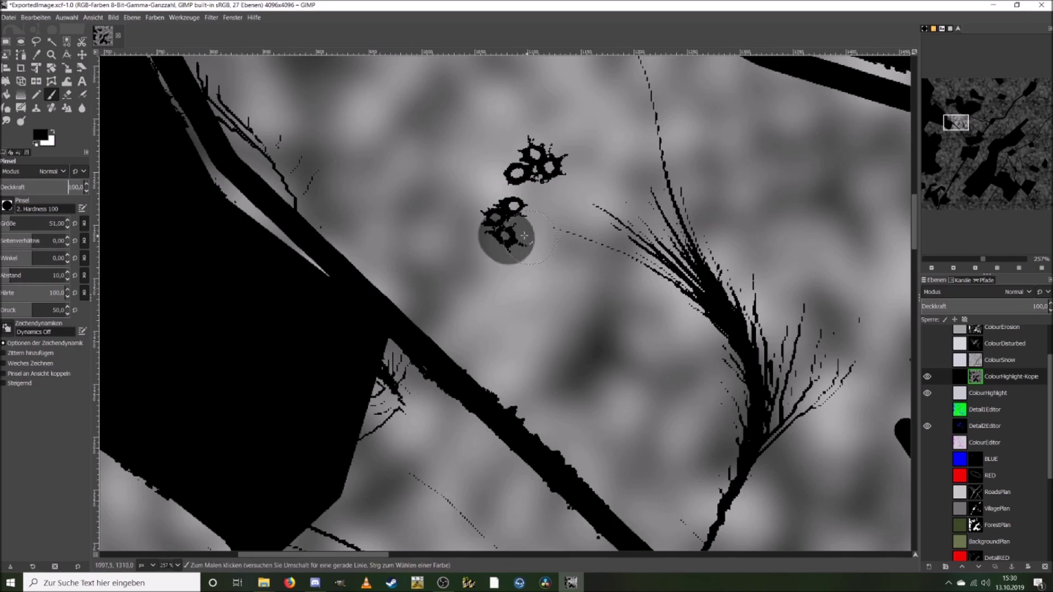
left_click(503, 235)
left_click(505, 218)
left_click(512, 235)
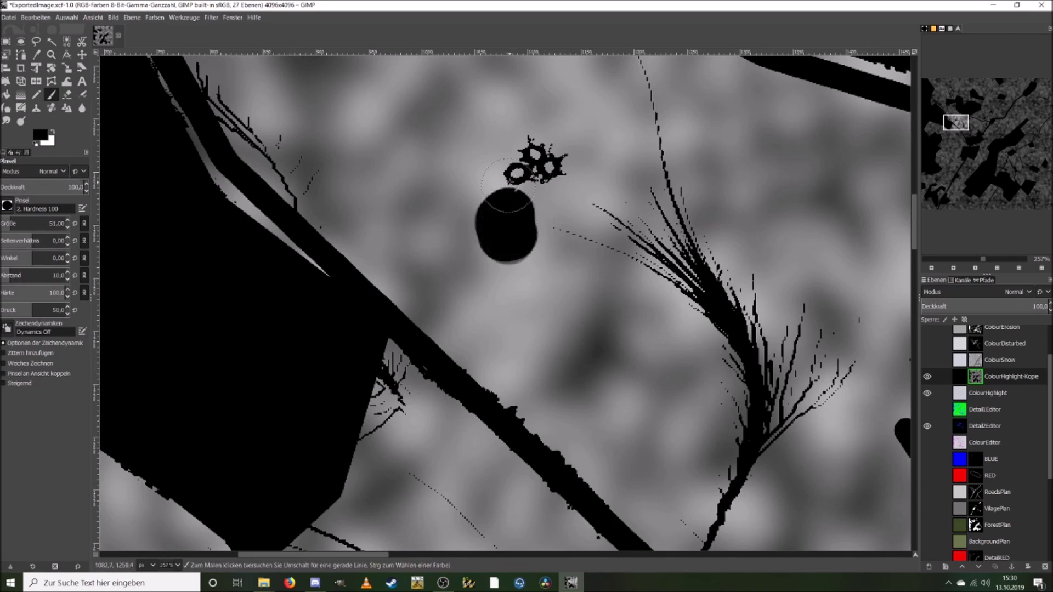
mouse_move(508, 185)
left_mouse_down()
mouse_move(535, 156)
mouse_move(547, 172)
mouse_move(550, 163)
mouse_move(496, 208)
left_mouse_up()
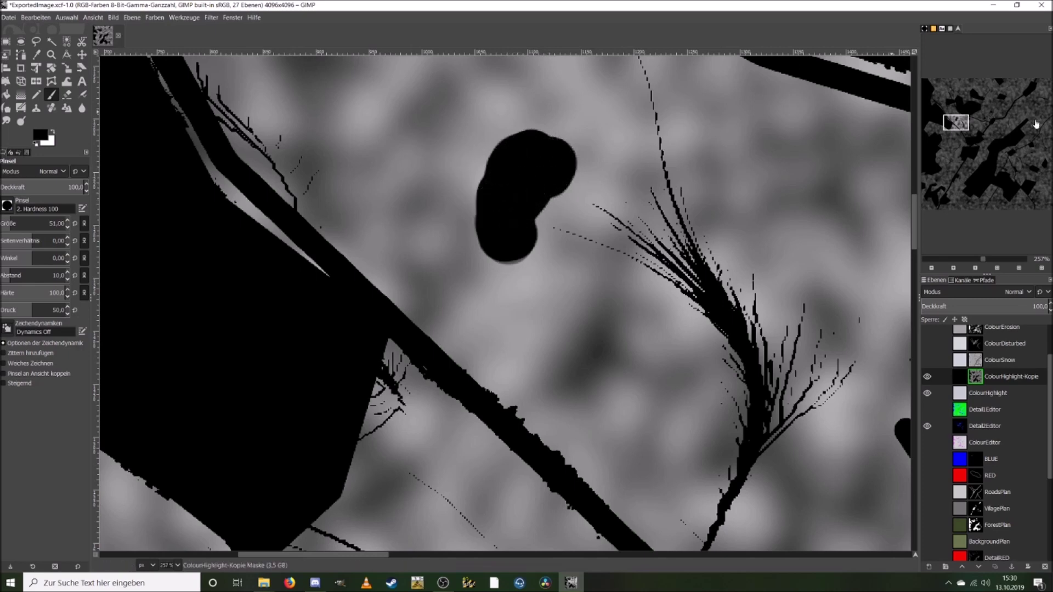
Step: Paint the clusters of ring-shaped spots around the village block and its thin tracks solid black on the mask
mouse_move(966, 126)
left_mouse_down()
mouse_move(1003, 111)
mouse_move(990, 114)
left_mouse_up()
mouse_move(513, 249)
left_mouse_down()
mouse_move(500, 235)
mouse_move(470, 272)
mouse_move(516, 312)
mouse_move(469, 339)
mouse_move(488, 365)
left_mouse_up()
mouse_move(332, 346)
left_mouse_down()
mouse_move(314, 399)
mouse_move(344, 428)
mouse_move(306, 459)
left_mouse_up()
mouse_move(388, 416)
left_mouse_down()
mouse_move(416, 432)
mouse_move(411, 412)
left_mouse_up()
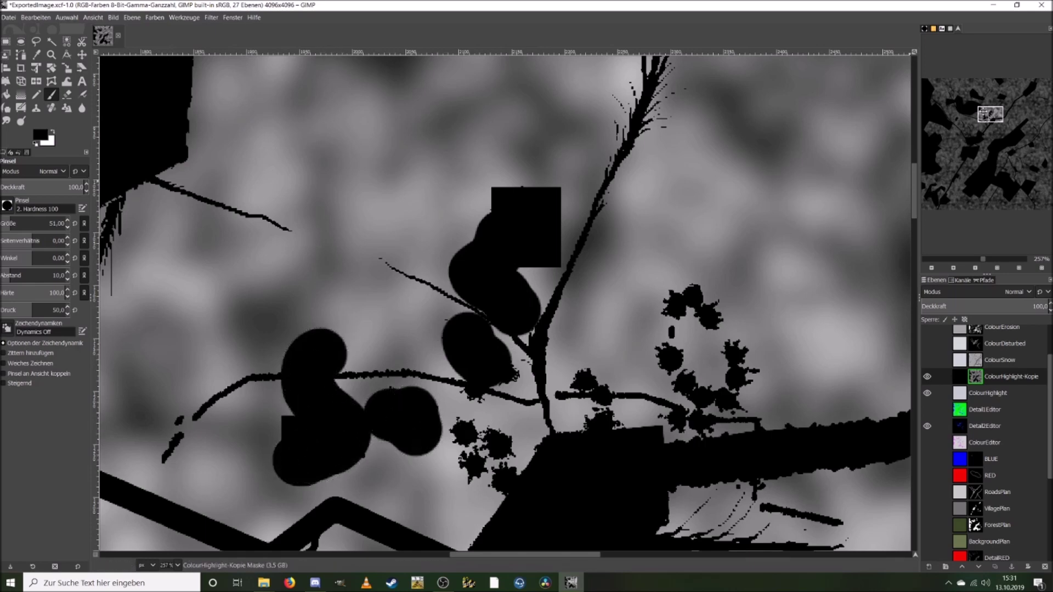
left_click_drag(990, 114, 992, 118)
left_click(376, 309)
mouse_move(376, 309)
left_mouse_down()
mouse_move(408, 344)
mouse_move(425, 316)
left_mouse_up()
left_click_drag(488, 247, 518, 293)
mouse_move(590, 189)
left_mouse_down()
mouse_move(581, 169)
mouse_move(595, 247)
mouse_move(616, 207)
mouse_move(587, 275)
mouse_move(586, 310)
left_mouse_up()
Step: Paint the ring-shaped spots along the thick road and beside the large block black, and fill the two looped outlines solid black
left_click_drag(991, 118, 986, 128)
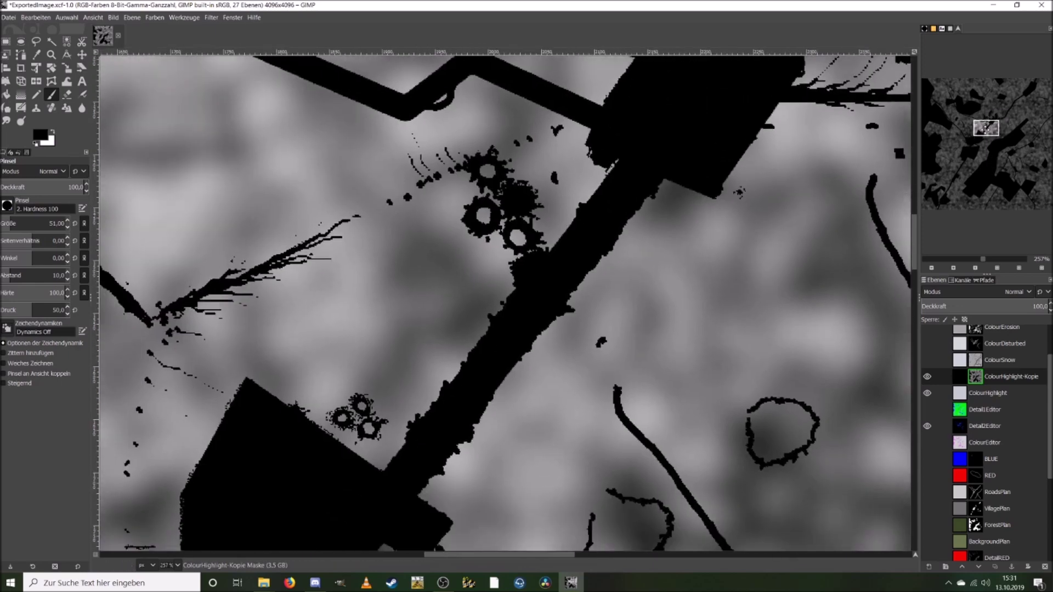
mouse_move(535, 244)
left_mouse_down()
mouse_move(491, 215)
mouse_move(486, 178)
mouse_move(526, 203)
left_mouse_up()
mouse_move(354, 420)
left_mouse_down()
mouse_move(363, 424)
mouse_move(332, 436)
left_mouse_up()
left_click_drag(987, 131, 989, 139)
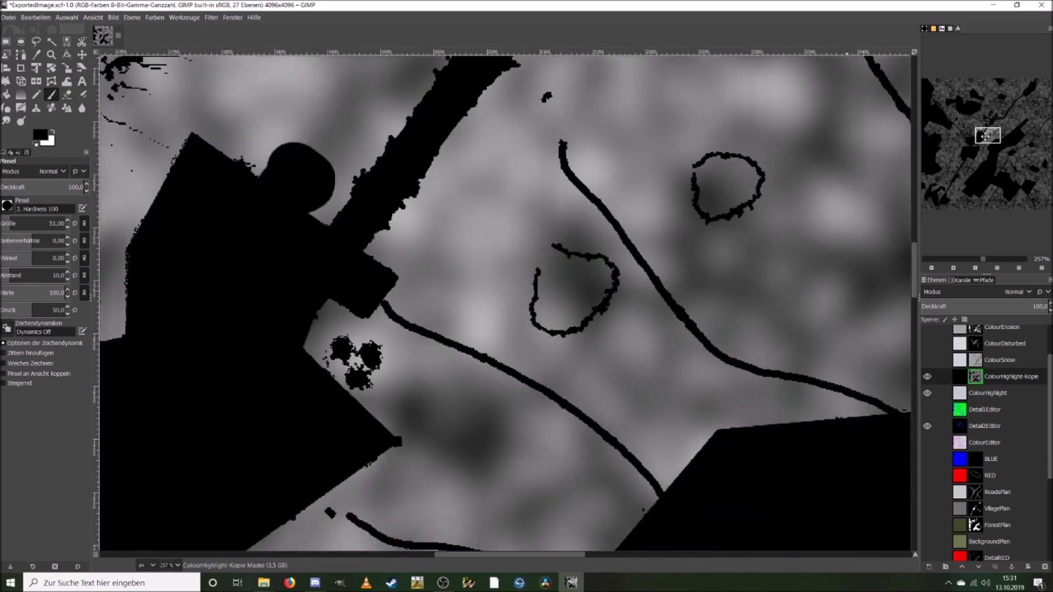
left_click(589, 276)
mouse_move(586, 276)
left_mouse_down()
mouse_move(551, 287)
mouse_move(551, 311)
mouse_move(571, 315)
mouse_move(586, 293)
mouse_move(596, 302)
mouse_move(557, 312)
mouse_move(550, 253)
left_mouse_up()
mouse_move(723, 172)
left_mouse_down()
mouse_move(702, 183)
mouse_move(718, 200)
mouse_move(747, 175)
left_mouse_up()
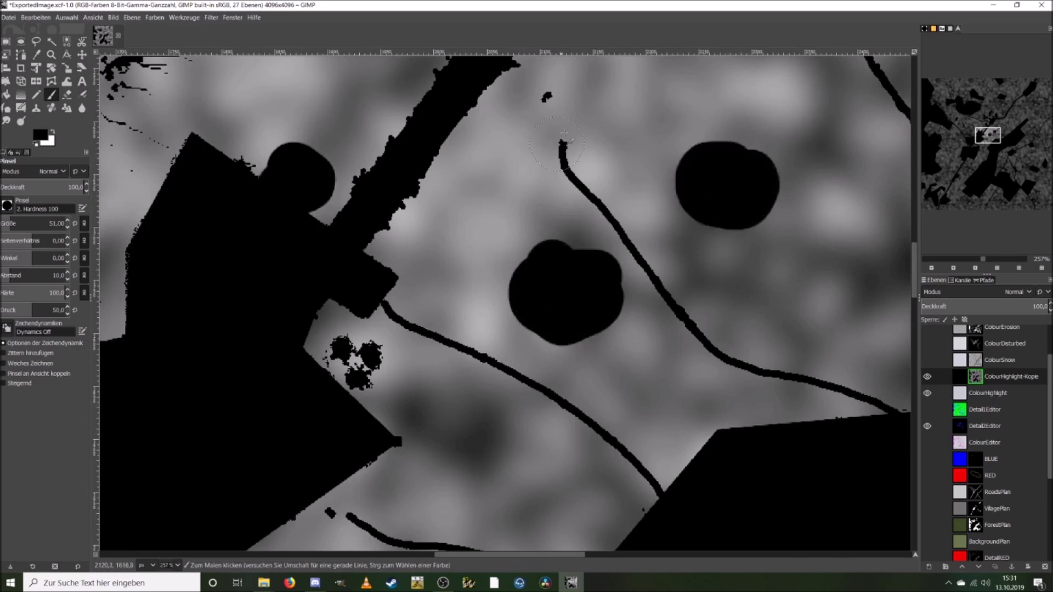
mouse_move(394, 362)
left_mouse_down()
mouse_move(312, 364)
mouse_move(351, 405)
mouse_move(357, 385)
left_mouse_up()
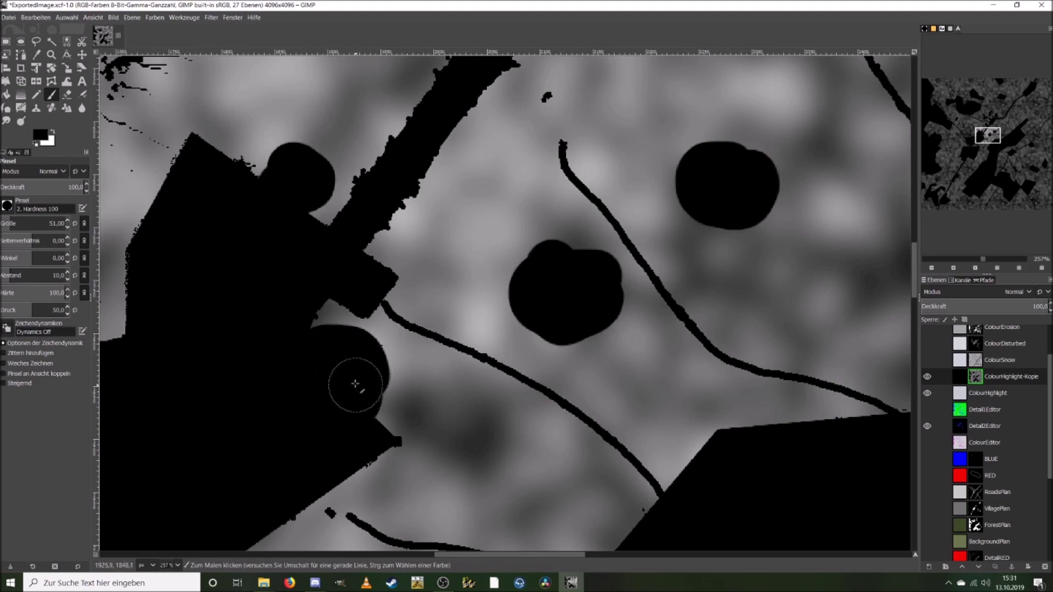
Step: Paint over the groups of jagged spots between the two roads and along the large black area's western edge in solid black
mouse_move(983, 136)
left_mouse_down()
mouse_move(971, 144)
mouse_move(949, 127)
mouse_move(960, 135)
left_mouse_up()
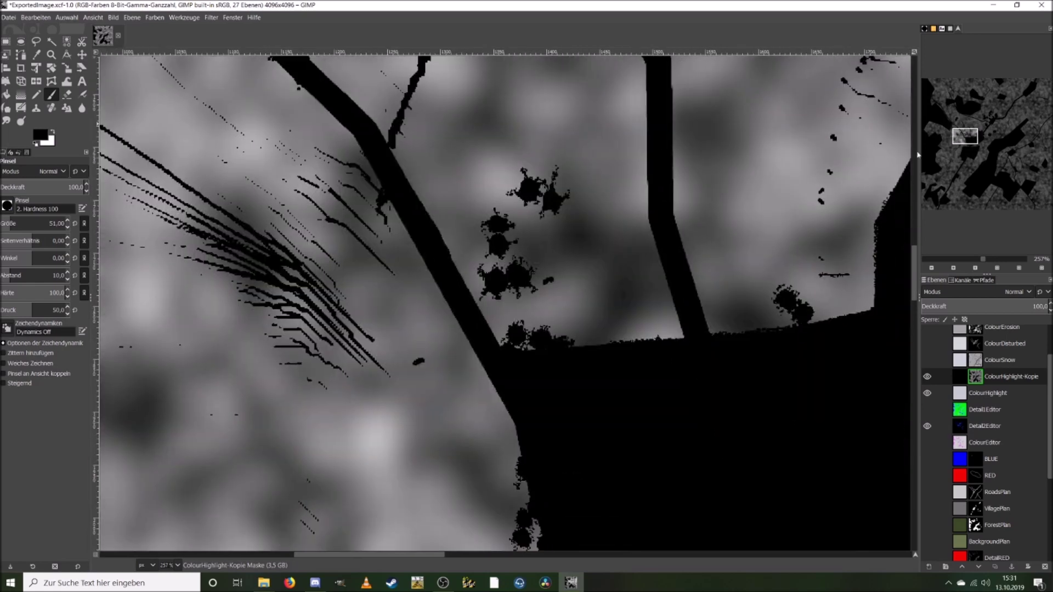
left_click_drag(540, 348, 521, 344)
mouse_move(495, 289)
left_mouse_down()
mouse_move(519, 283)
mouse_move(491, 272)
mouse_move(502, 231)
mouse_move(543, 198)
left_mouse_up()
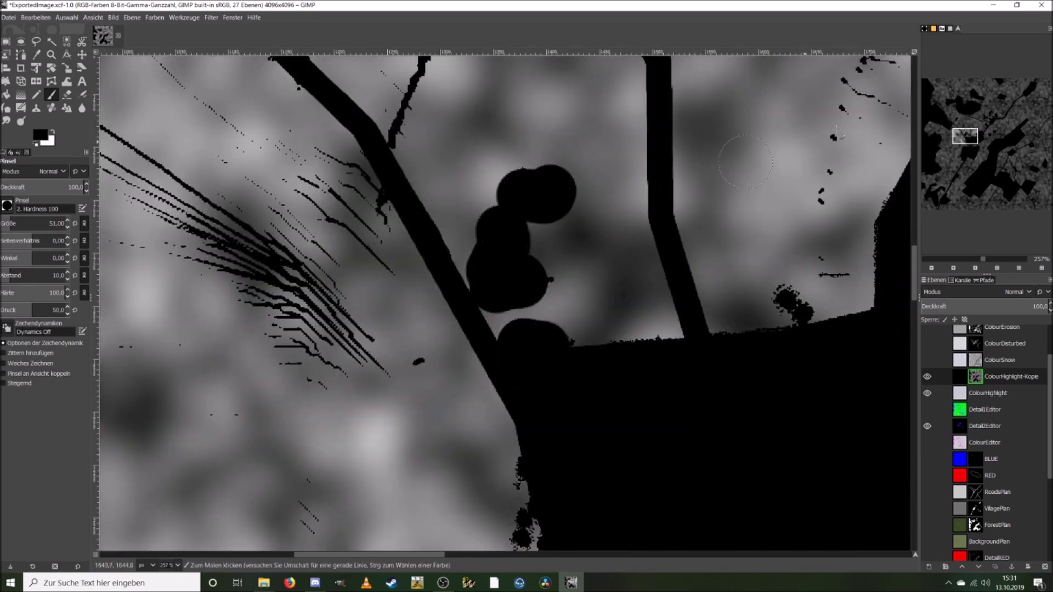
left_click_drag(964, 135, 964, 146)
mouse_move(497, 140)
left_mouse_down()
mouse_move(516, 127)
mouse_move(520, 203)
left_mouse_up()
left_click(436, 304)
left_click(466, 311)
Step: Paint the spots along the eastern road and the scattered outlines around the adjoining angular block solid black
left_click_drag(961, 145, 1020, 149)
left_click(391, 285)
left_click_drag(391, 285, 329, 343)
left_click_drag(1020, 149, 1014, 156)
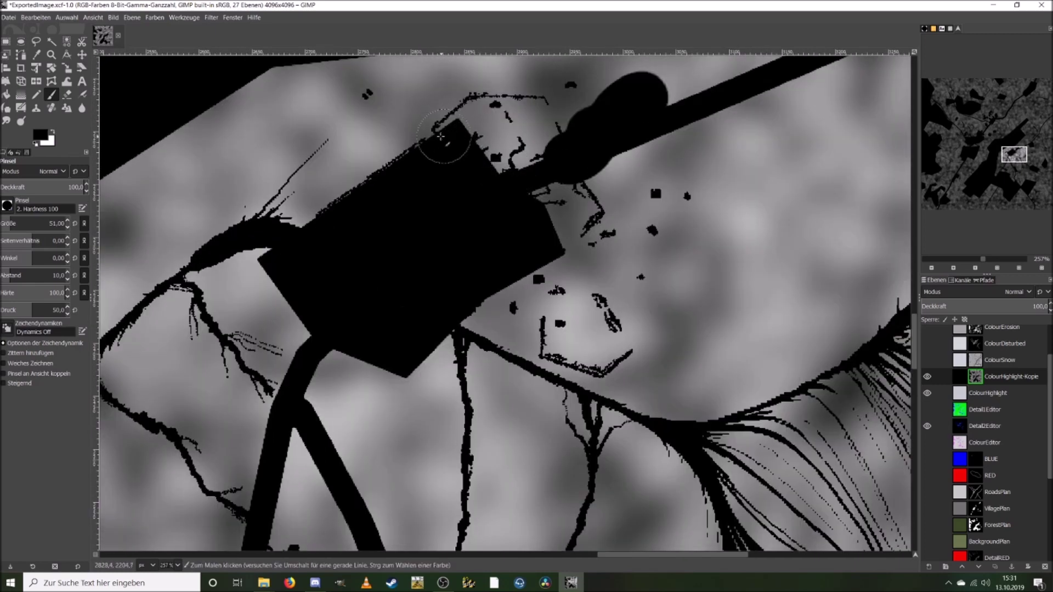
mouse_move(417, 145)
left_mouse_down()
mouse_move(465, 114)
mouse_move(544, 120)
mouse_move(551, 135)
mouse_move(506, 160)
mouse_move(486, 150)
mouse_move(506, 179)
mouse_move(565, 190)
mouse_move(581, 209)
mouse_move(574, 225)
mouse_move(549, 230)
mouse_move(633, 235)
mouse_move(645, 208)
mouse_move(667, 205)
mouse_move(622, 231)
mouse_move(557, 248)
mouse_move(519, 302)
mouse_move(546, 317)
mouse_move(560, 348)
mouse_move(609, 361)
mouse_move(620, 338)
mouse_move(564, 291)
mouse_move(586, 278)
mouse_move(585, 293)
mouse_move(604, 304)
mouse_move(621, 263)
mouse_move(603, 294)
mouse_move(565, 285)
mouse_move(487, 303)
mouse_move(524, 331)
left_mouse_up()
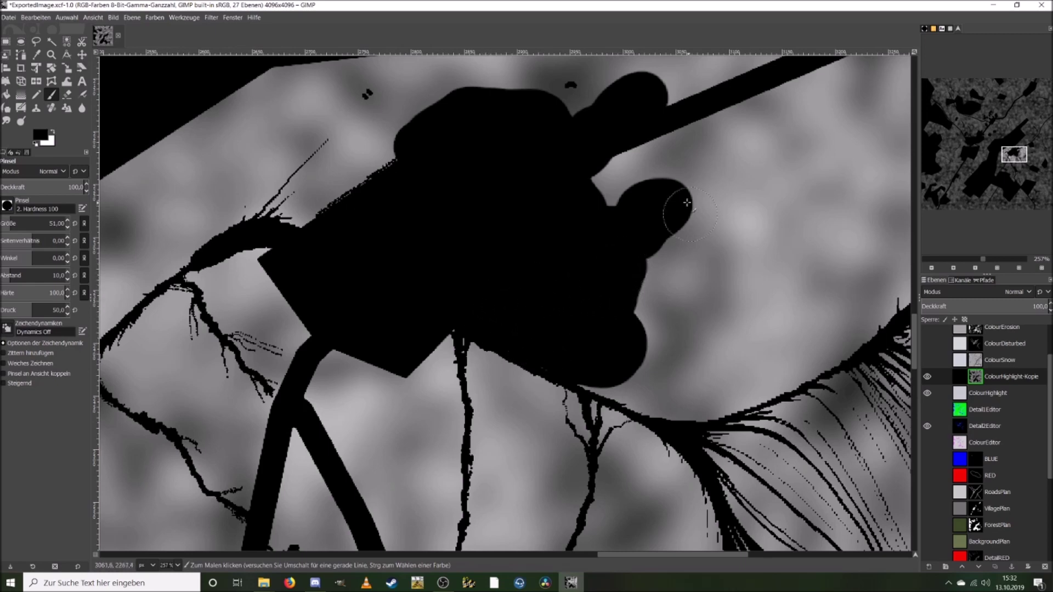
mouse_move(598, 181)
left_mouse_down()
mouse_move(639, 206)
mouse_move(614, 136)
mouse_move(647, 146)
mouse_move(677, 200)
left_mouse_up()
Step: Paint the gaps and branching lines around the road fork beside the angular block solid black
mouse_move(1019, 156)
left_mouse_down()
mouse_move(1015, 171)
mouse_move(1011, 162)
left_mouse_up()
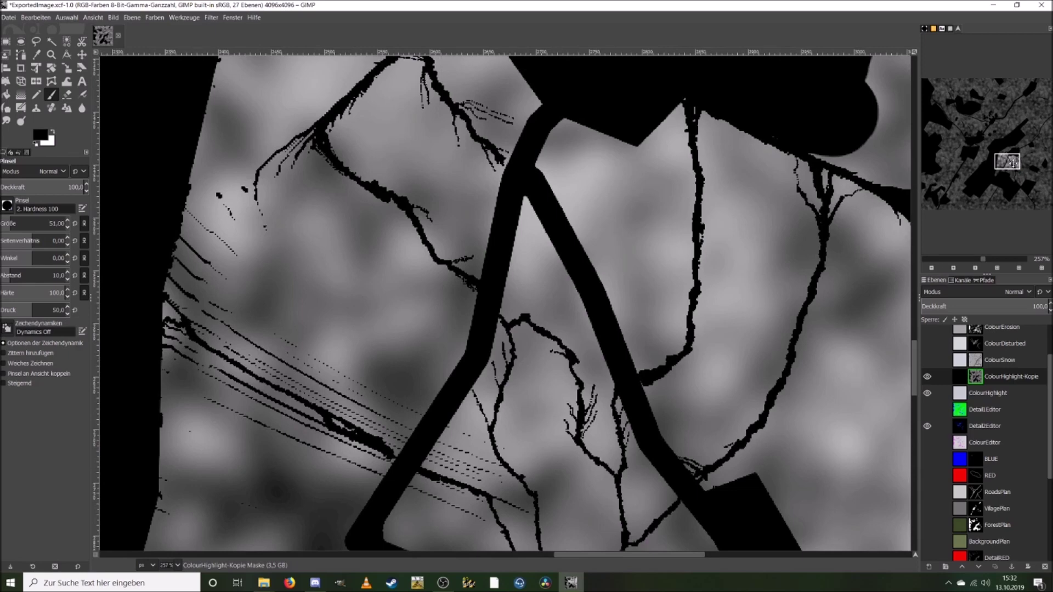
left_click_drag(1011, 163, 1015, 161)
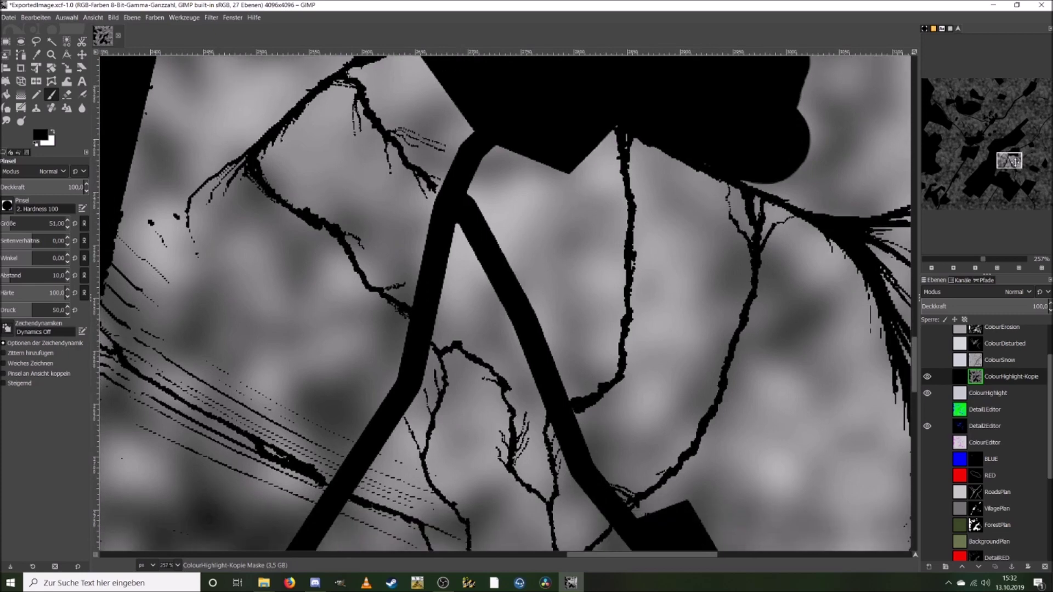
mouse_move(482, 211)
left_mouse_down()
mouse_move(470, 207)
mouse_move(499, 160)
mouse_move(587, 171)
mouse_move(608, 148)
mouse_move(608, 278)
mouse_move(571, 377)
mouse_move(492, 217)
mouse_move(576, 322)
mouse_move(538, 261)
mouse_move(525, 442)
mouse_move(460, 251)
mouse_move(407, 258)
mouse_move(478, 130)
mouse_move(383, 242)
mouse_move(370, 275)
mouse_move(295, 176)
mouse_move(337, 97)
mouse_move(324, 160)
mouse_move(423, 148)
left_mouse_up()
left_click_drag(1014, 159, 1007, 153)
mouse_move(455, 334)
left_mouse_down()
mouse_move(481, 305)
mouse_move(509, 298)
mouse_move(508, 321)
mouse_move(534, 341)
left_mouse_up()
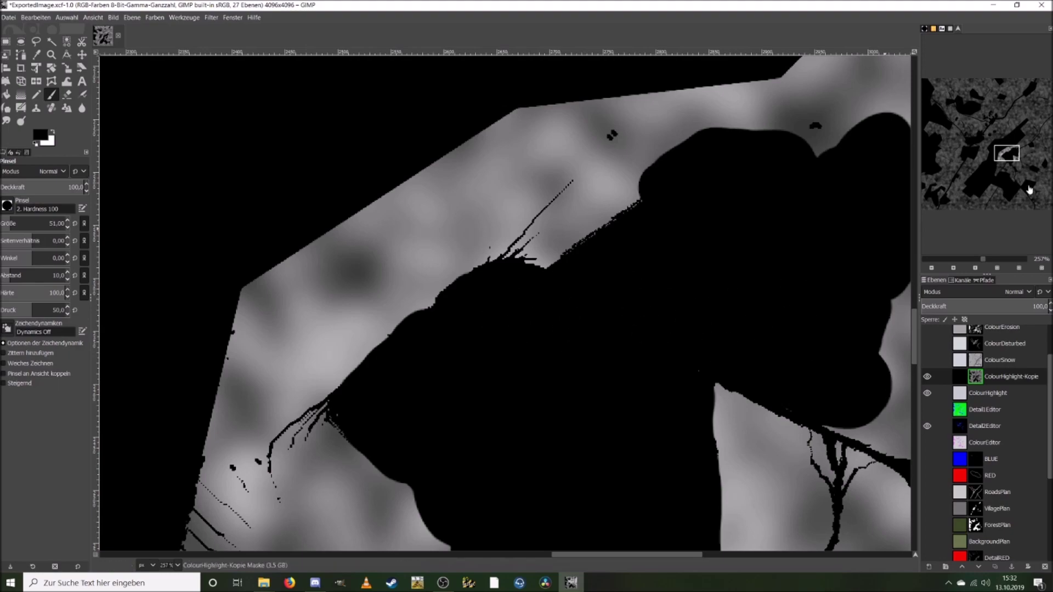
Step: Reapply the blur filter to the whole mask of the ColourHighlight copy layer
left_click_drag(1006, 154, 1020, 157)
left_click_drag(975, 262, 966, 262)
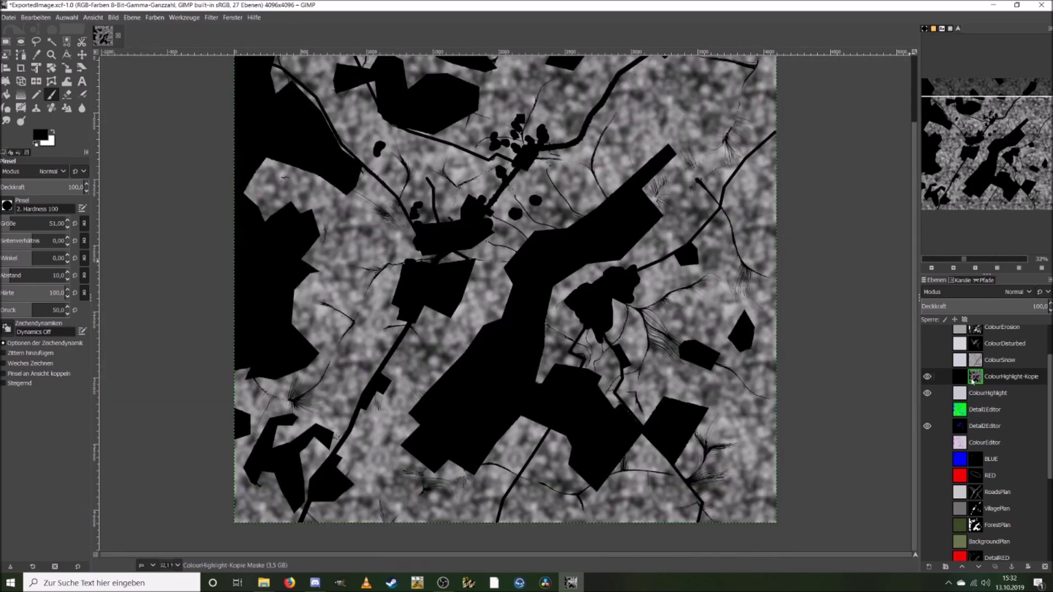
left_click(155, 17)
left_click(221, 31)
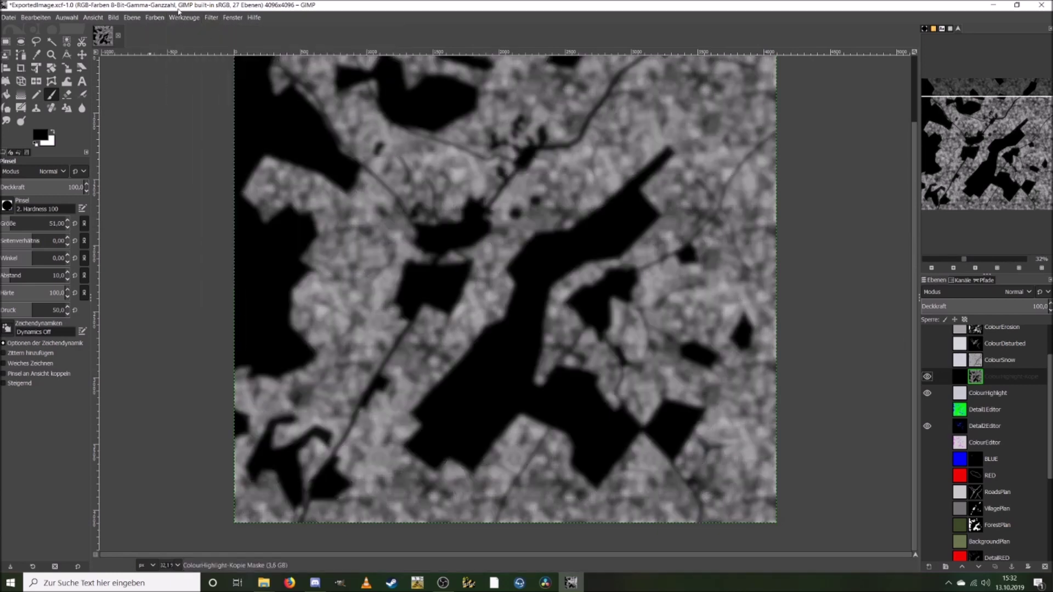
Step: Darken the mask with Brightness/Contrast, setting the brightness to -109
left_click(211, 17)
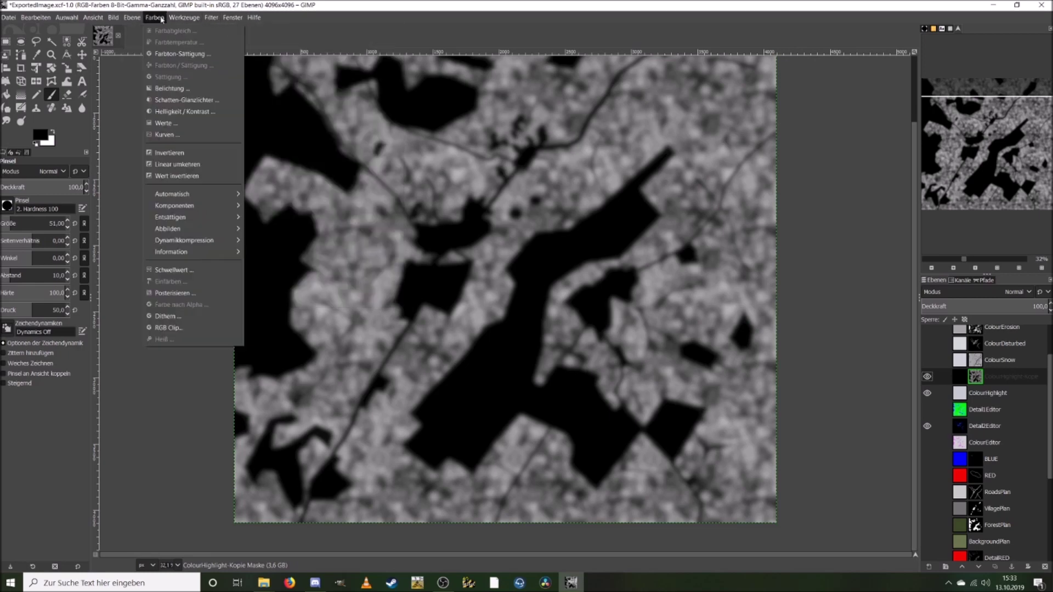
left_click(184, 112)
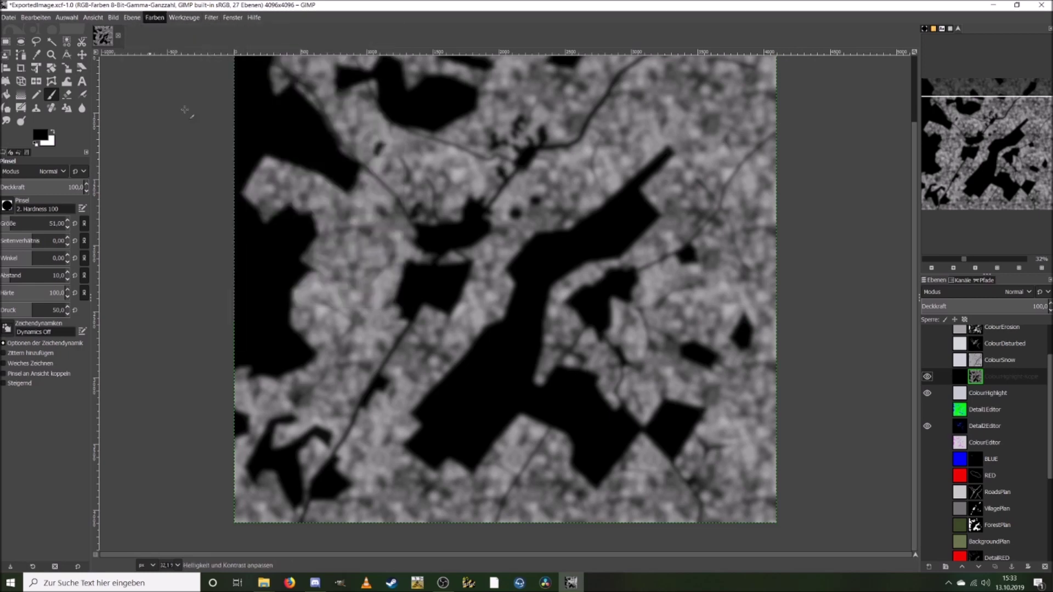
left_click_drag(202, 112, 139, 112)
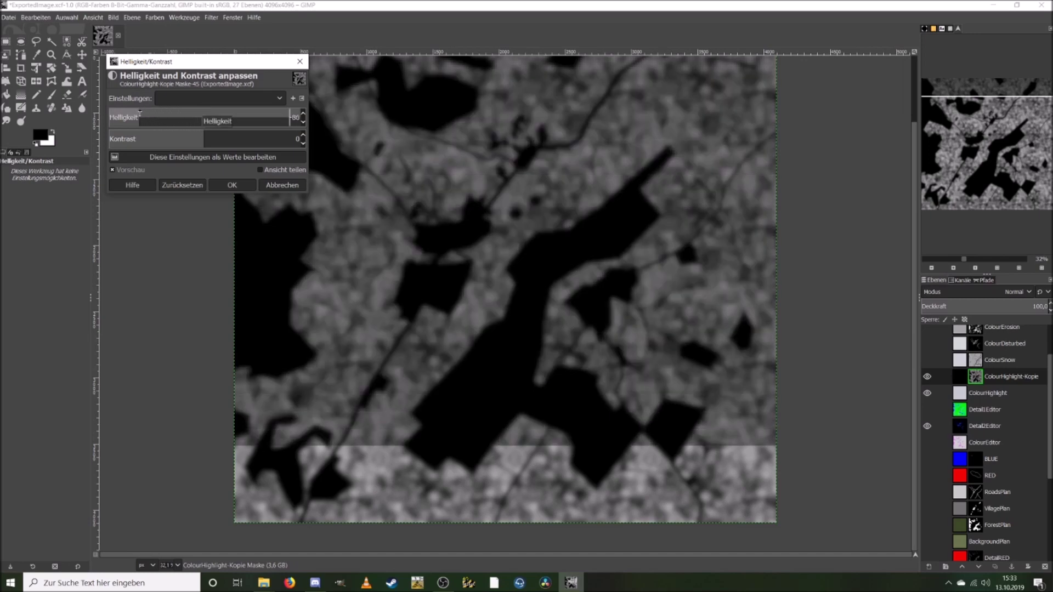
left_click_drag(140, 111, 121, 116)
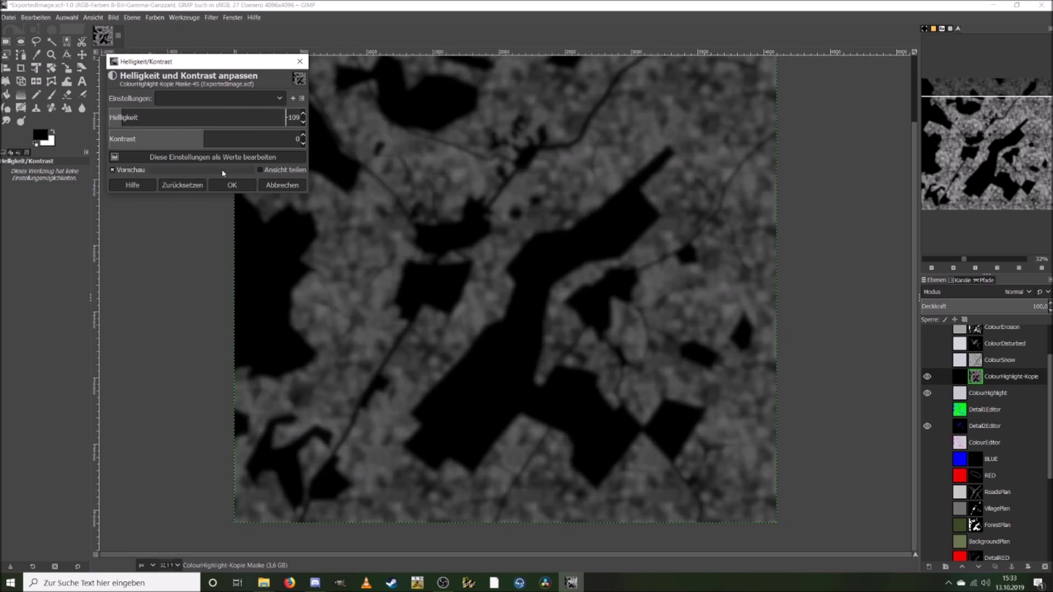
left_click(232, 185)
Step: Stop displaying the ColourHighlight copy layer's mask and apply the mask to the layer
right_click(977, 380)
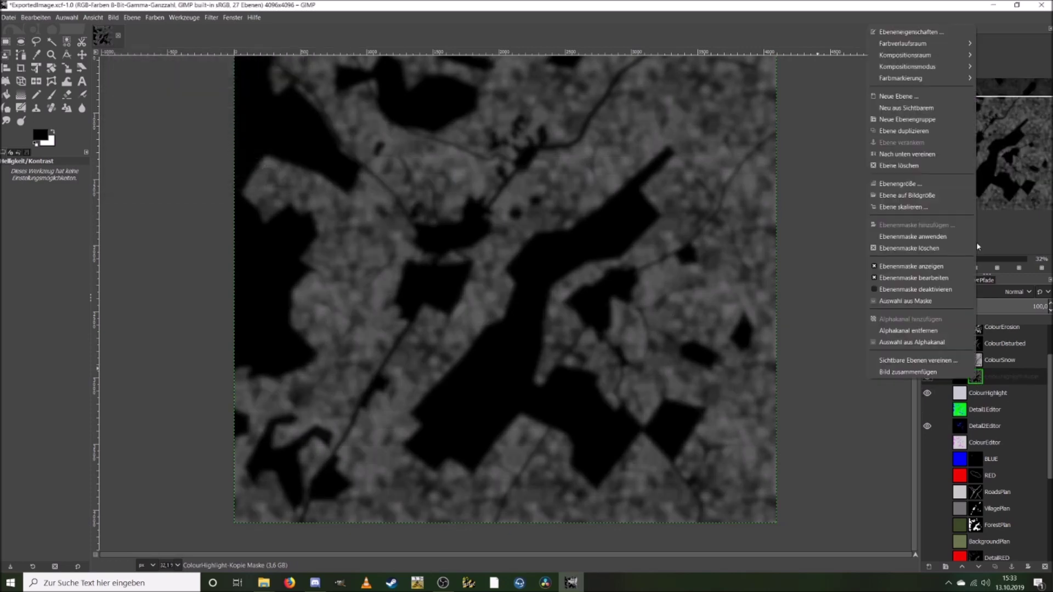
left_click(950, 267)
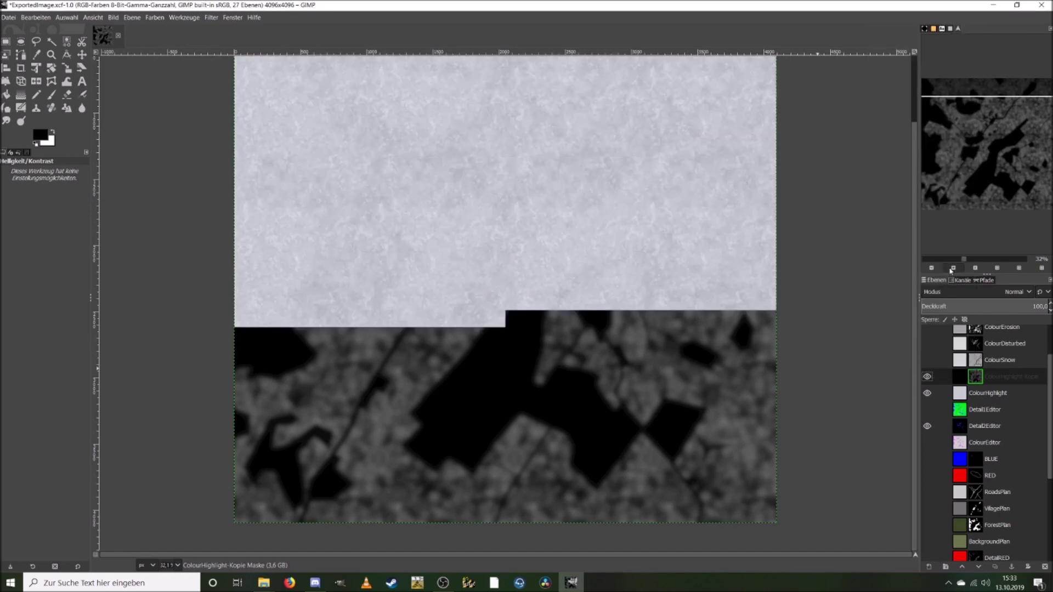
left_click(961, 380)
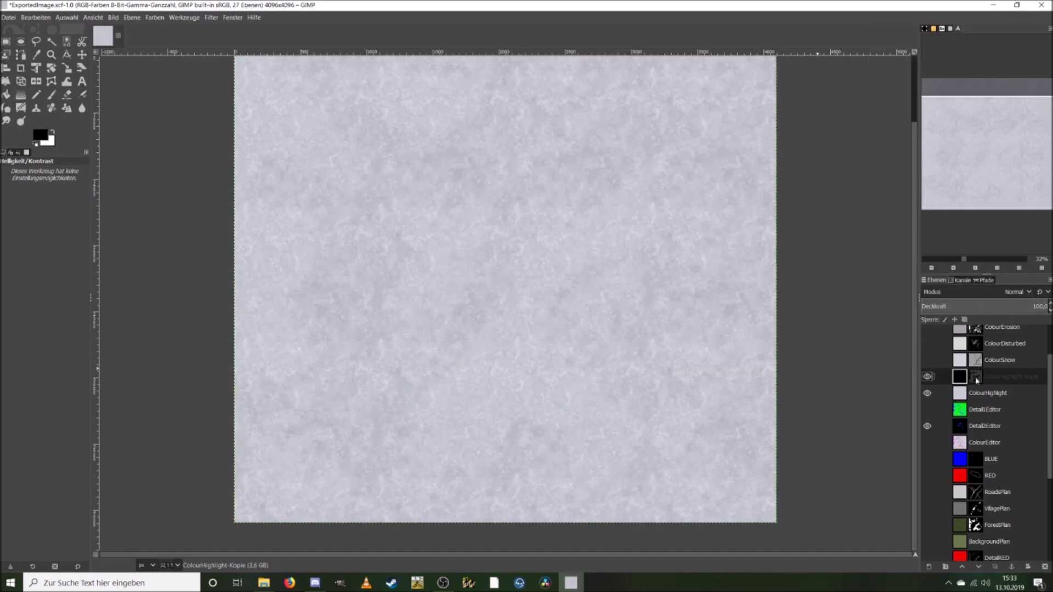
right_click(977, 381)
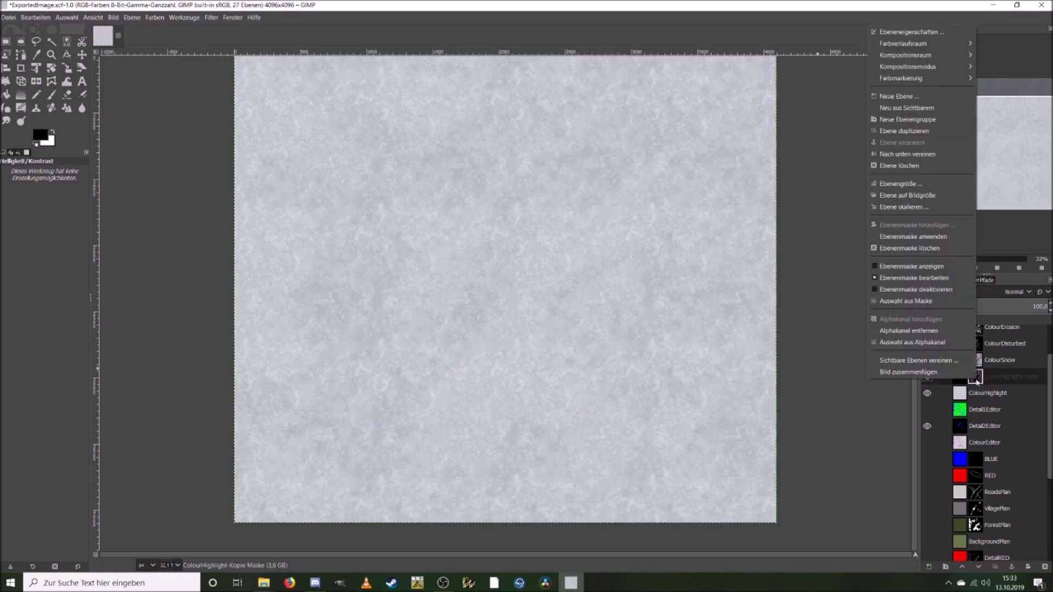
left_click(943, 244)
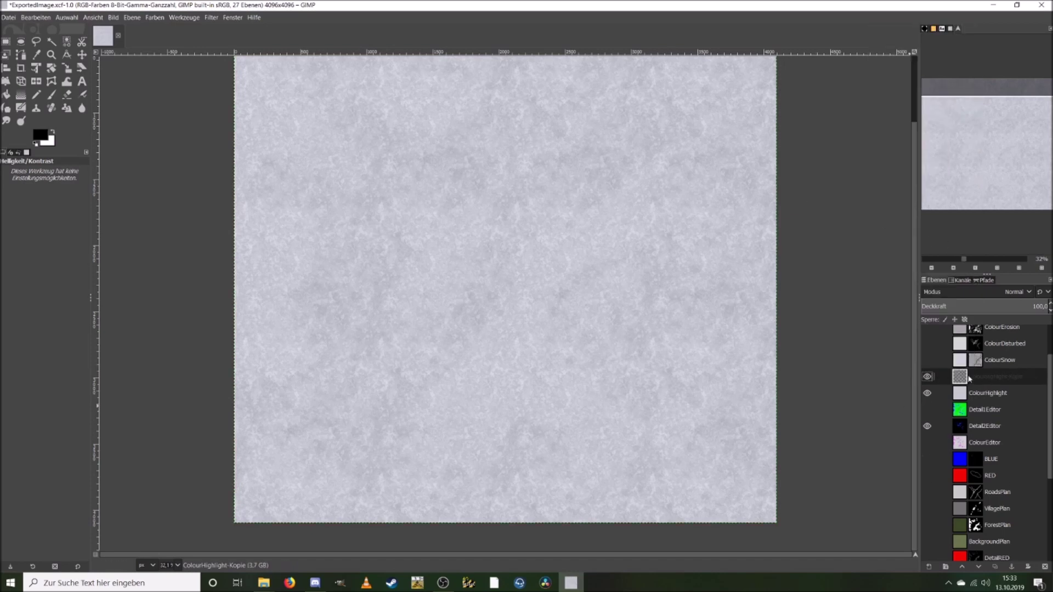
Step: Copy the ColourHighlight copy layer and paste it as a new layer
key("ctrl+c")
key("ctrl+v")
right_click(993, 382)
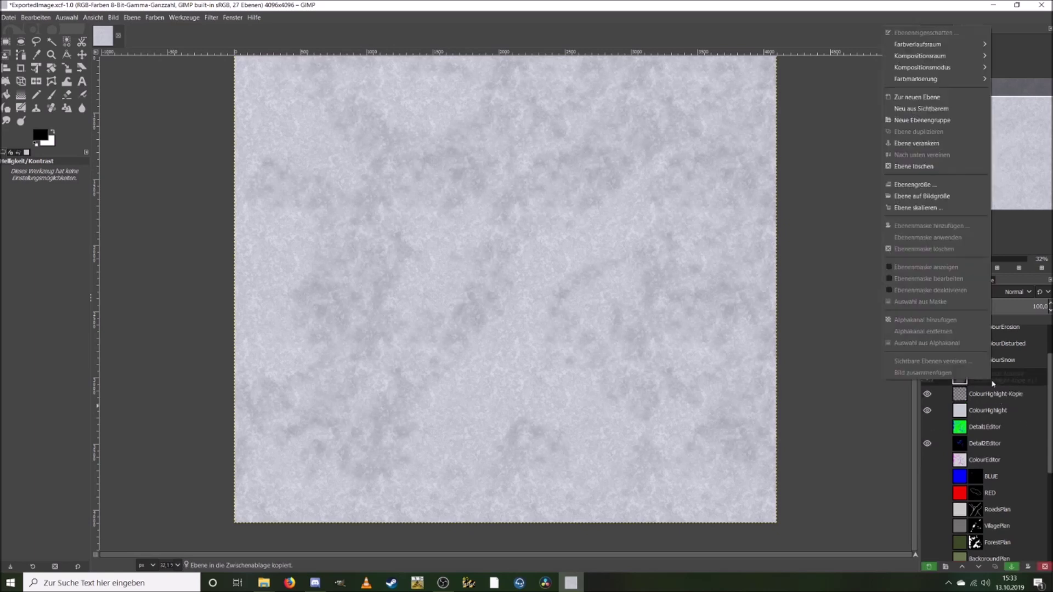
left_click(964, 97)
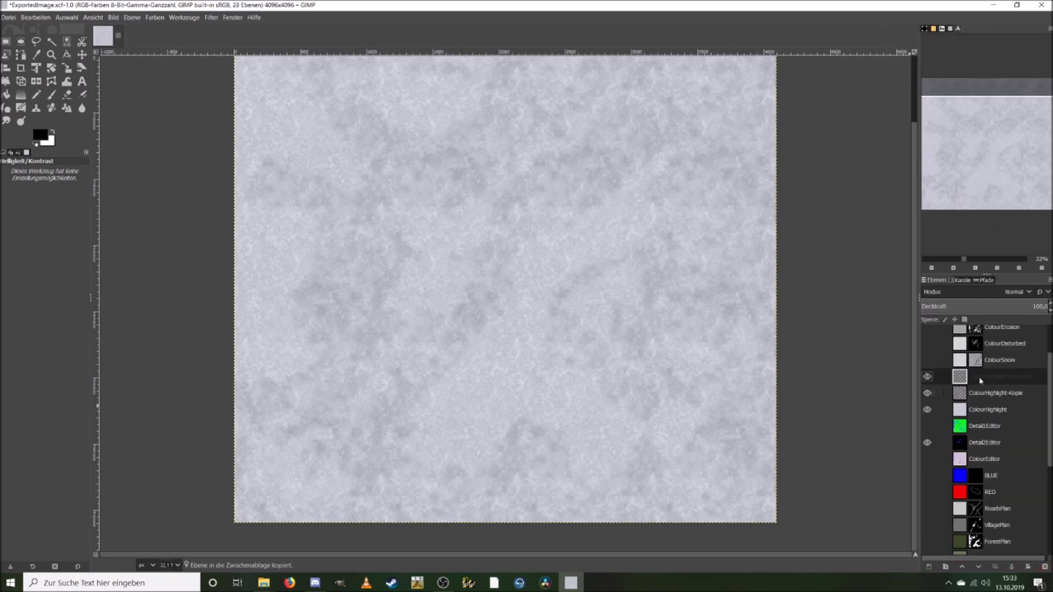
Step: Scale the newly pasted shading layer to 1025 × 1025 px with the proportions kept
left_click(132, 18)
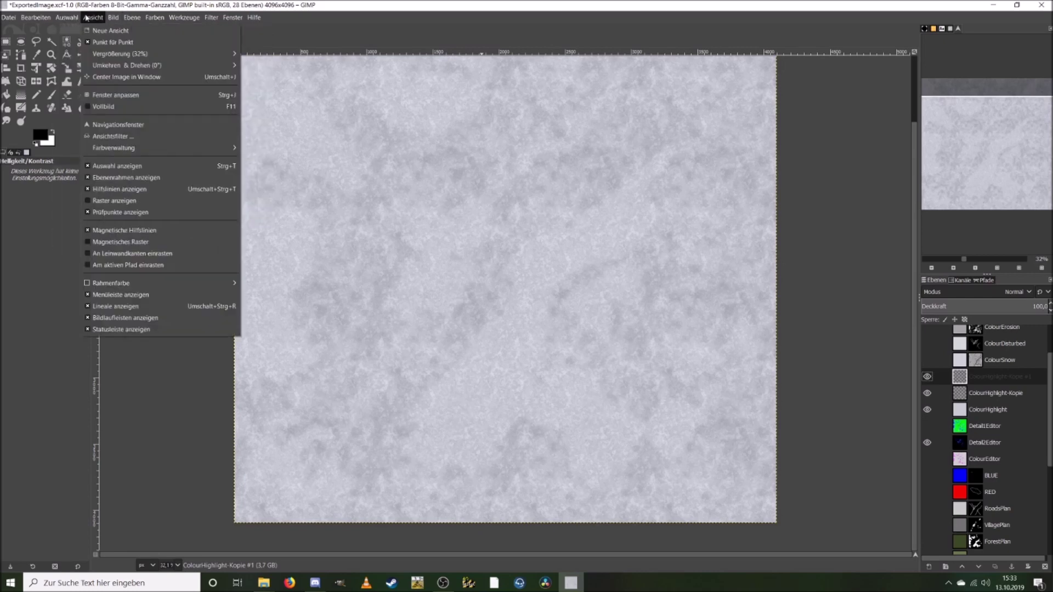
left_click(143, 21)
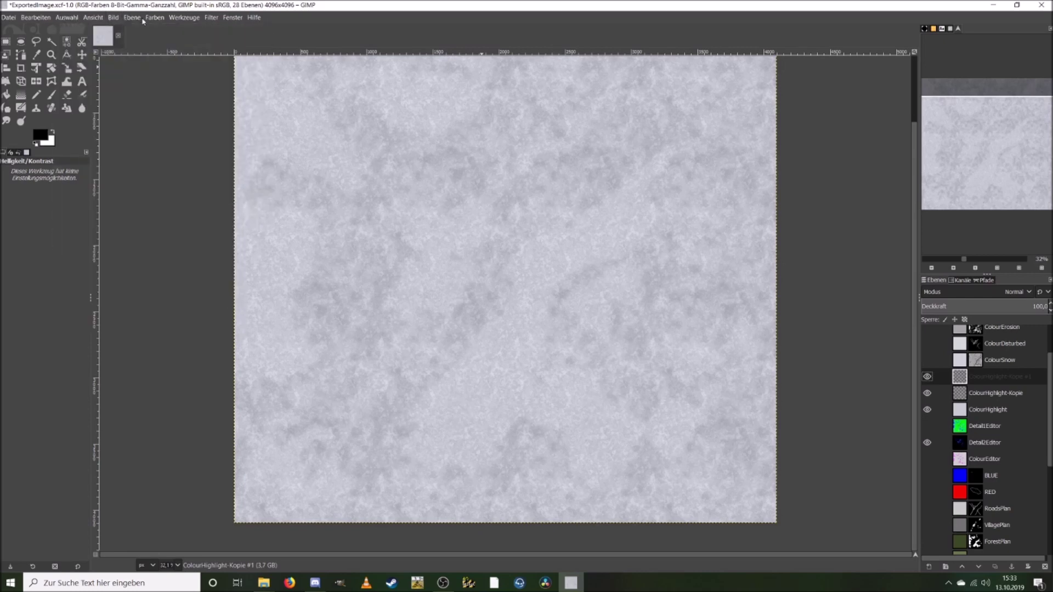
left_click(64, 72)
left_click(475, 277)
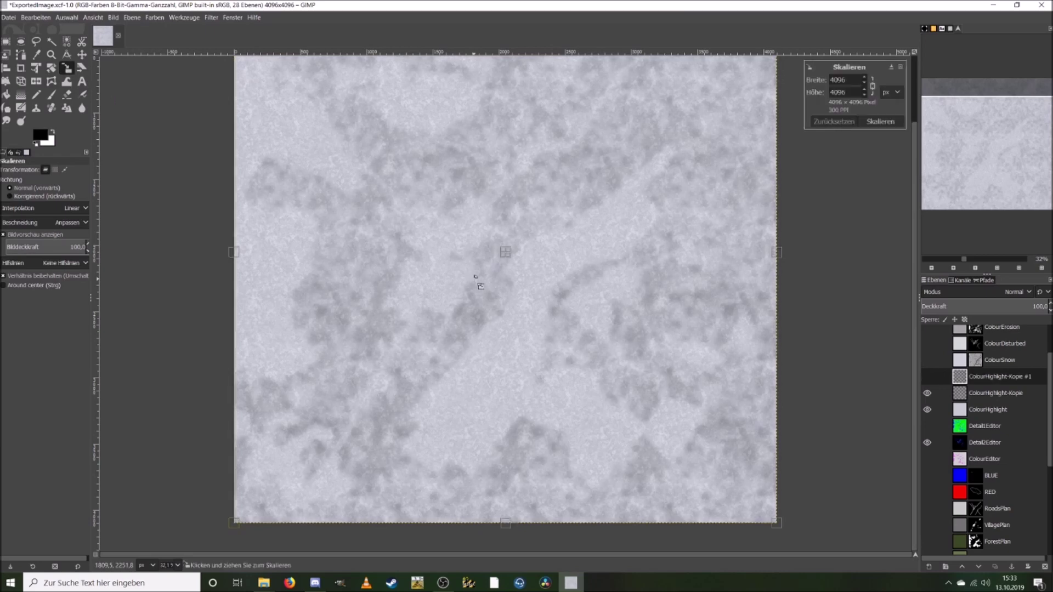
double_click(838, 79)
type("1025")
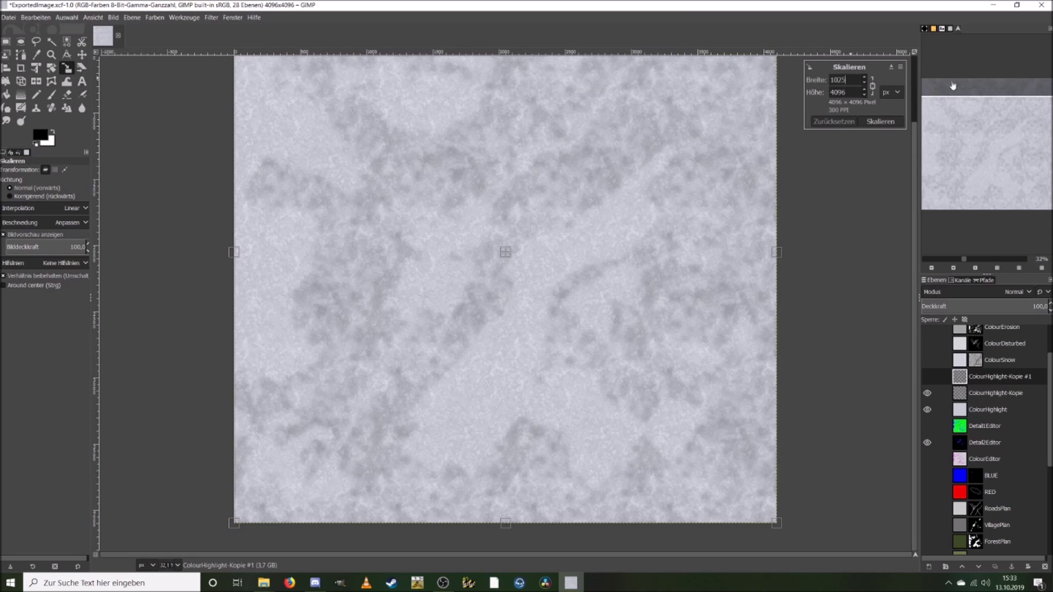
key("Tab")
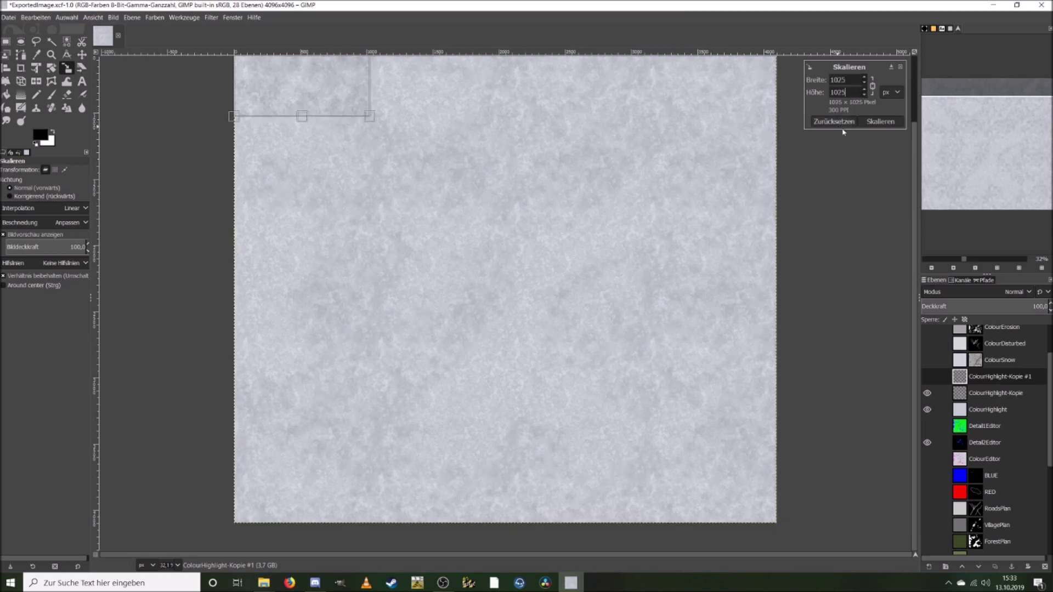
left_click(880, 121)
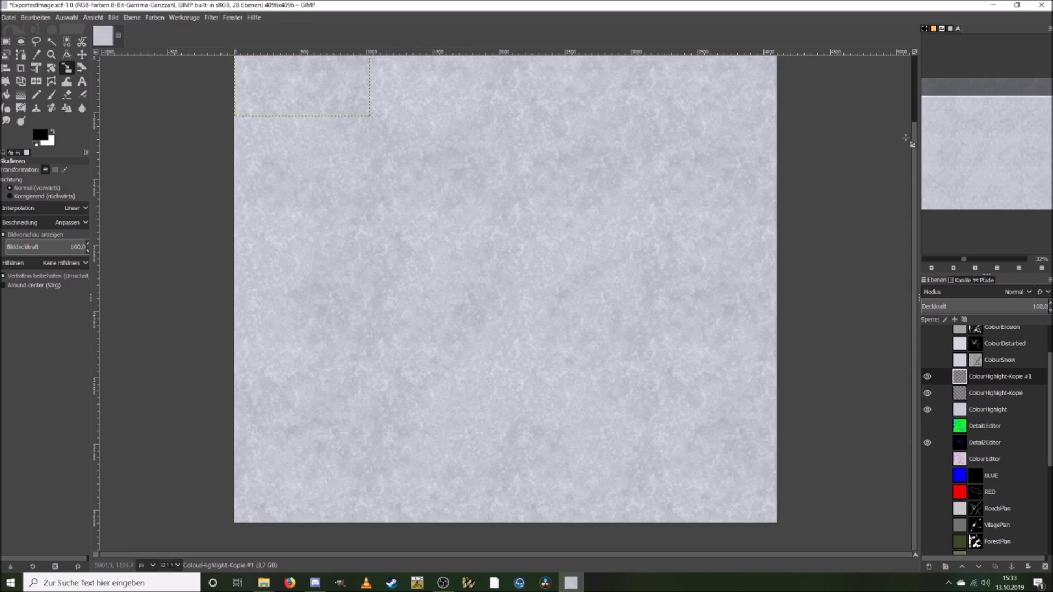
left_click_drag(1019, 151, 974, 132)
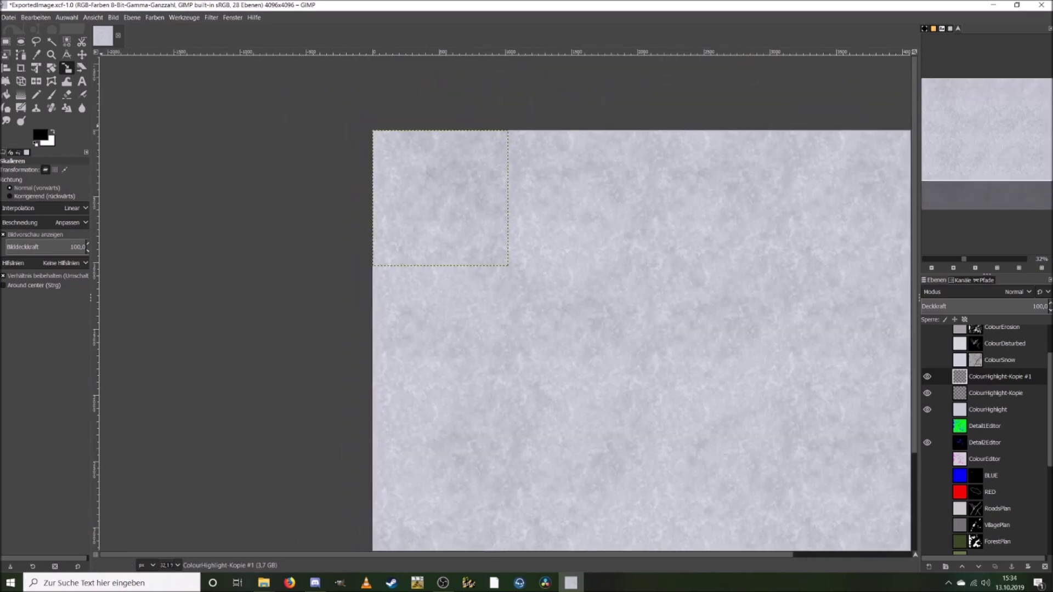
Step: Open heightmapprimary.png from the opmars project folder as a separate image
left_click(9, 17)
left_click(22, 54)
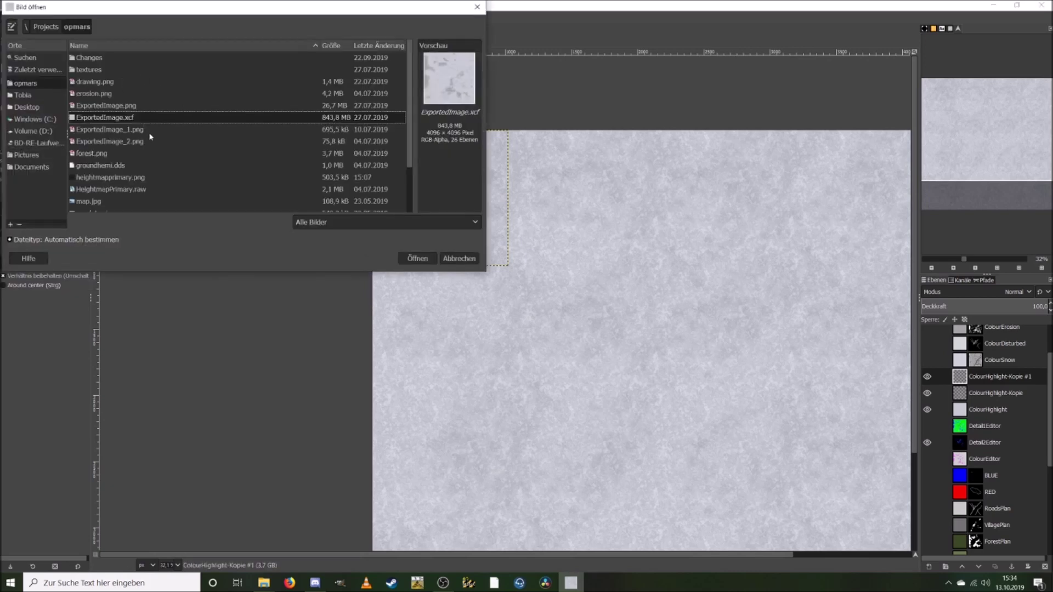
left_click(130, 178)
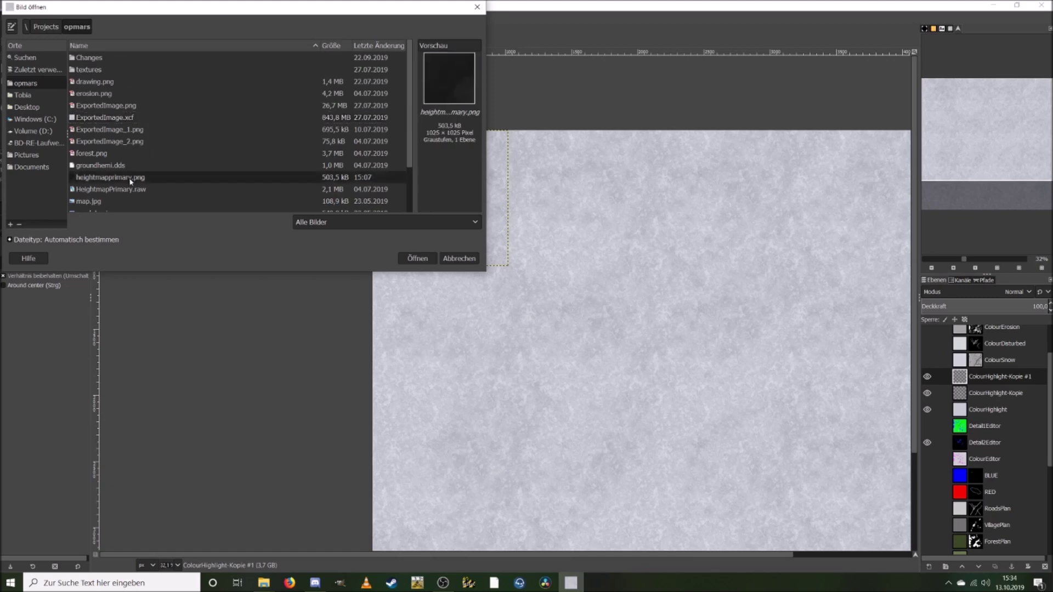
left_click(414, 260)
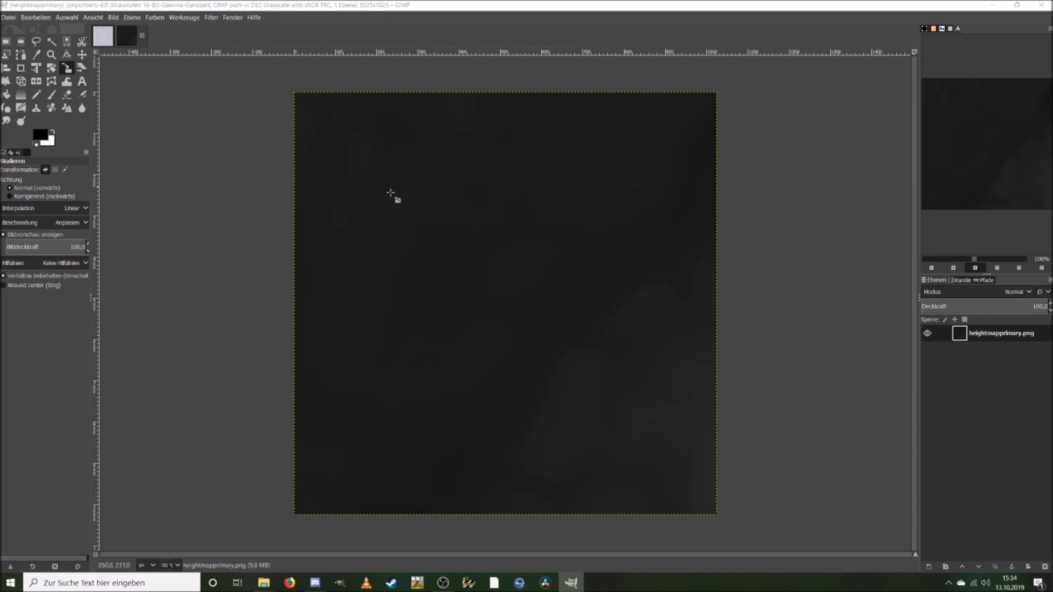
Step: Copy the 1025 px ColourHighlight-Kopie #1 layer from ExportedImage.xcf and paste it as a new layer in the heightmapprimary image
left_click(109, 39)
double_click(999, 433)
key("ctrl+c")
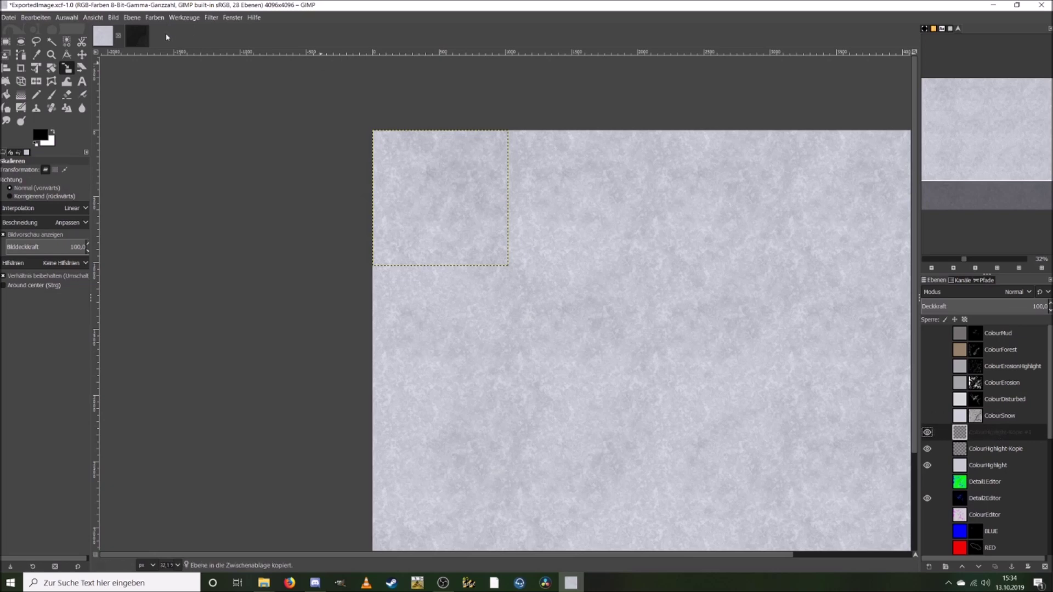
left_click(141, 42)
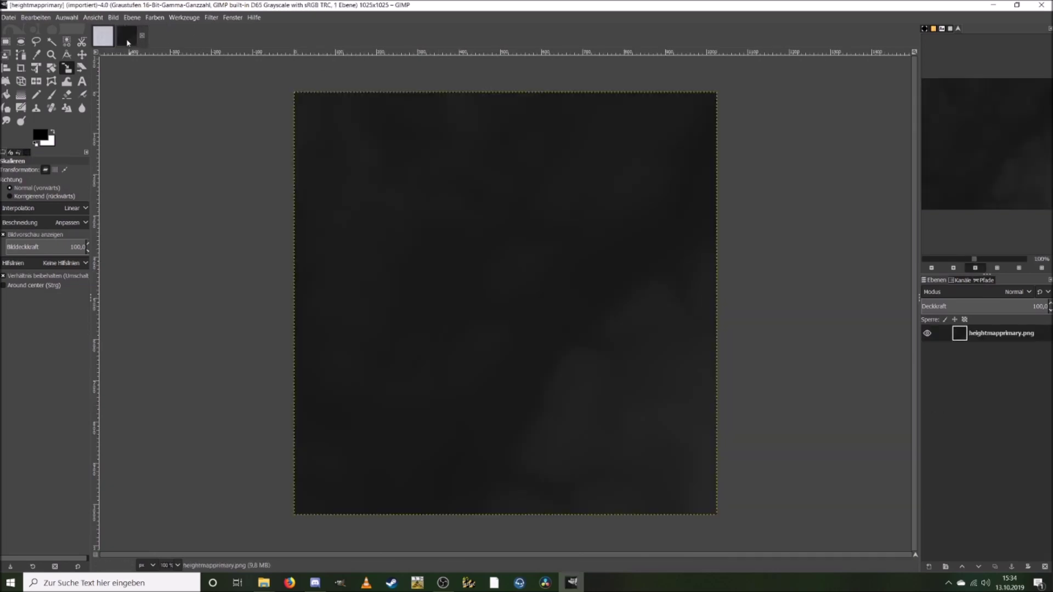
key("ctrl+v")
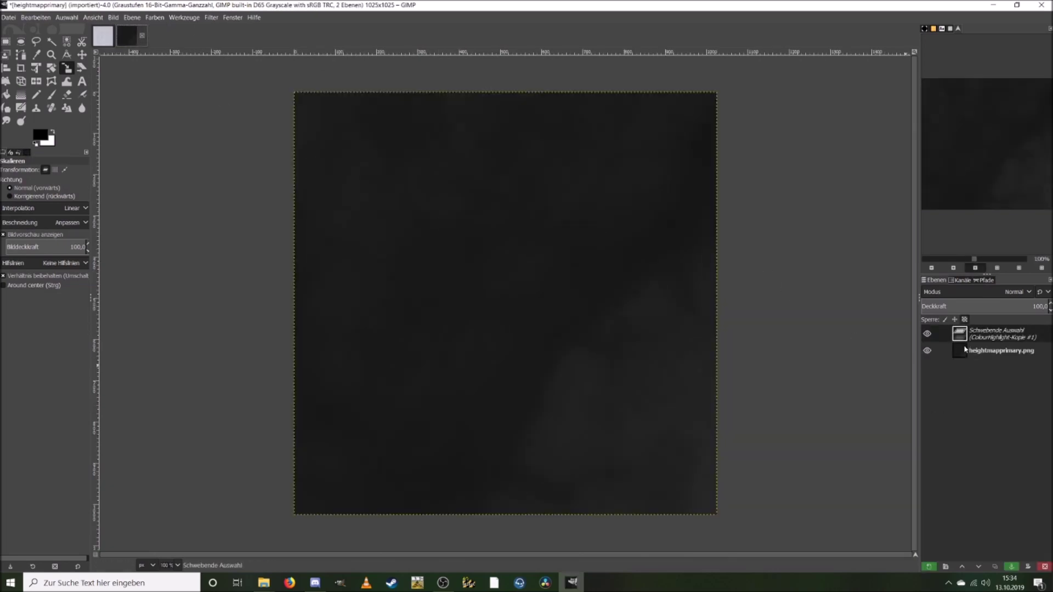
right_click(1005, 341)
left_click(942, 74)
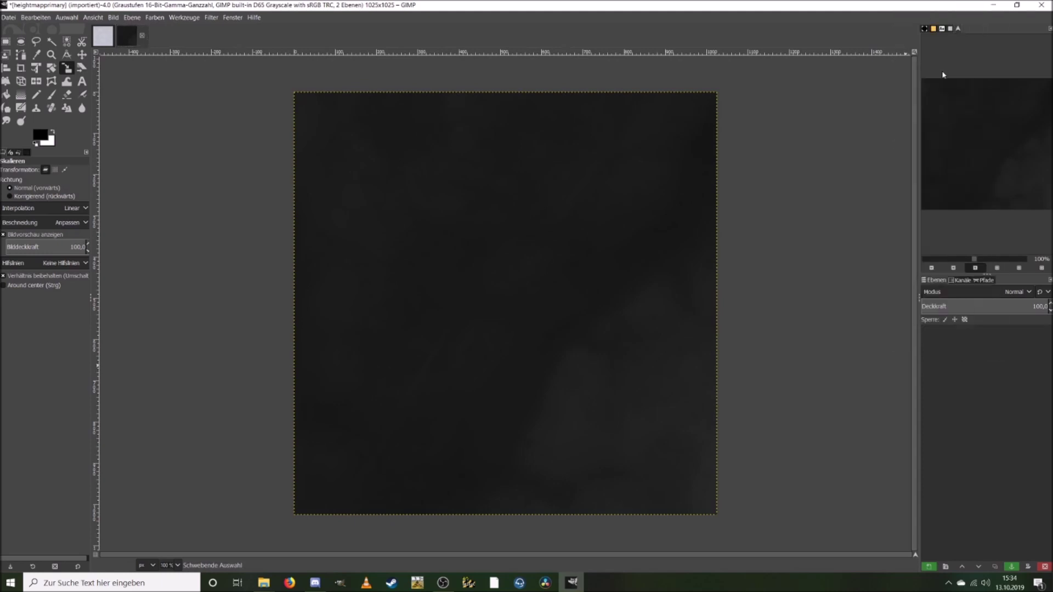
Step: Compare the heightmap with and without the pasted shading layer, including a close-up of the terrain
left_click(927, 333)
left_click(927, 333)
left_click(927, 333)
left_click(927, 333)
left_click(927, 333)
left_click(927, 333)
left_click(927, 332)
left_click(994, 261)
left_click(994, 262)
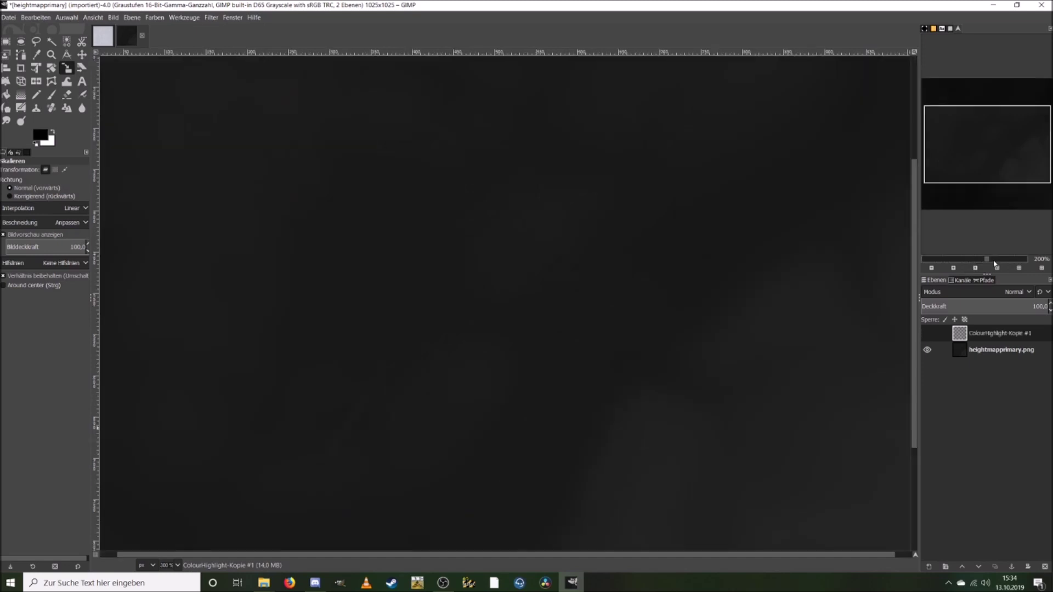
left_click(927, 333)
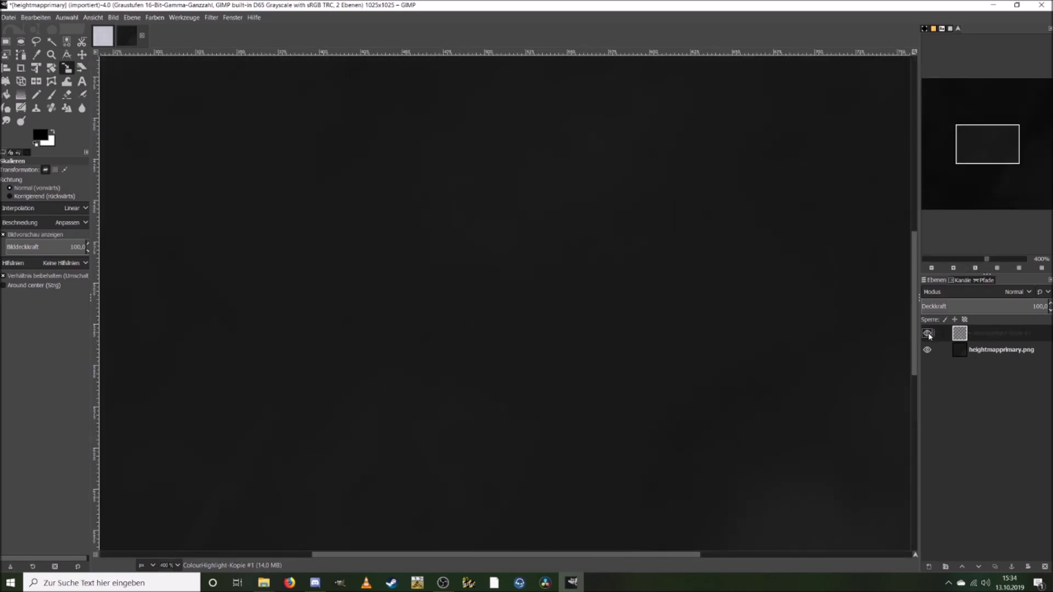
left_click(927, 334)
Step: Add a layer mask to the pasted shading layer, initialised by transferring the layer's alpha channel
right_click(963, 335)
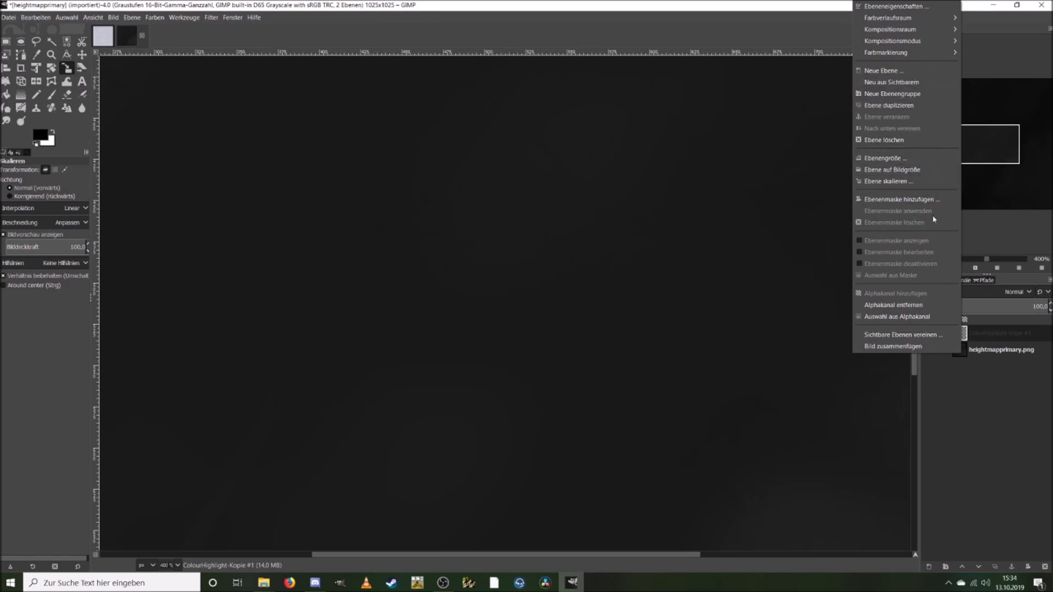
left_click(914, 200)
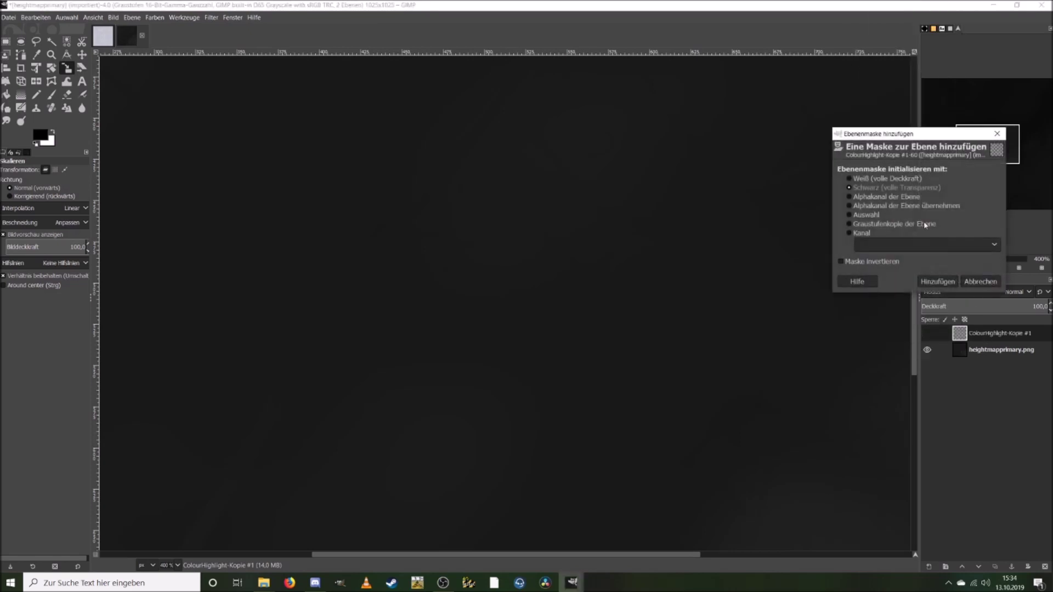
left_click(917, 205)
left_click(937, 281)
Step: Display the shading layer's mask on the canvas at 100 % zoom with the layer made visible
right_click(984, 338)
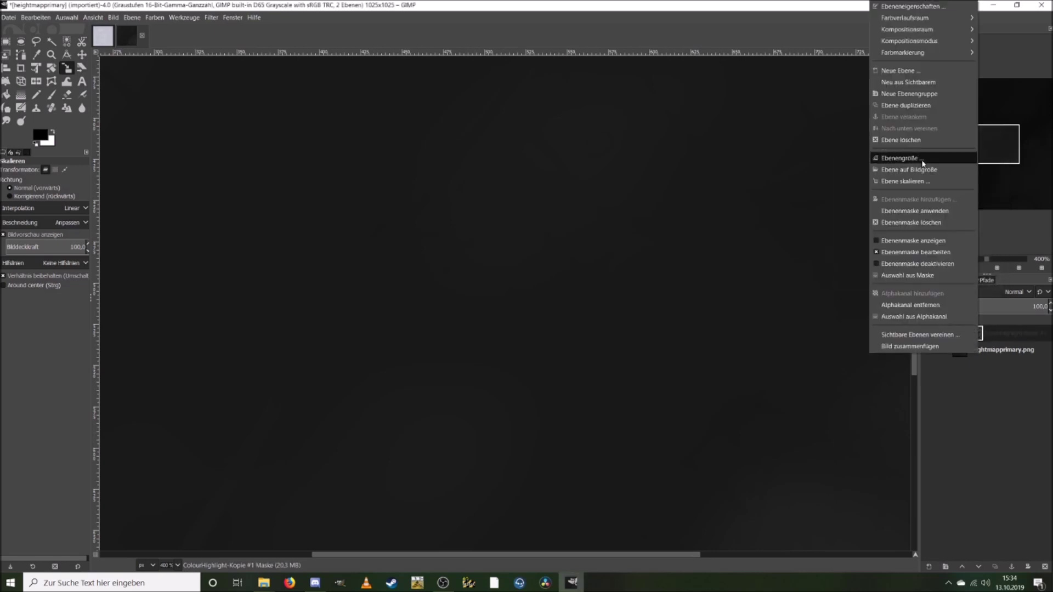
left_click(936, 255)
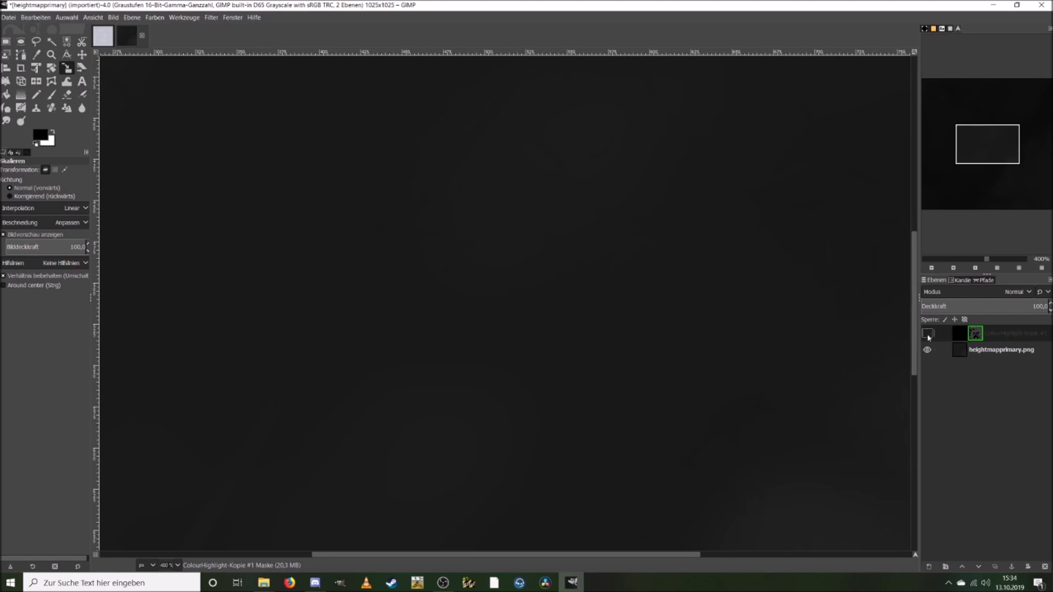
left_click_drag(987, 159, 952, 119)
left_click(975, 268)
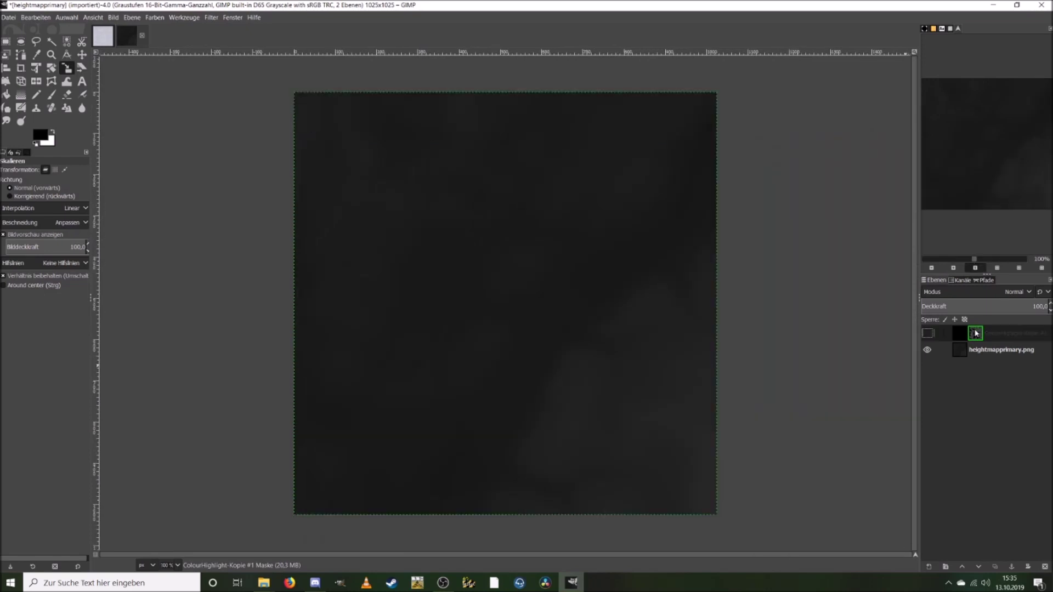
left_click(927, 334)
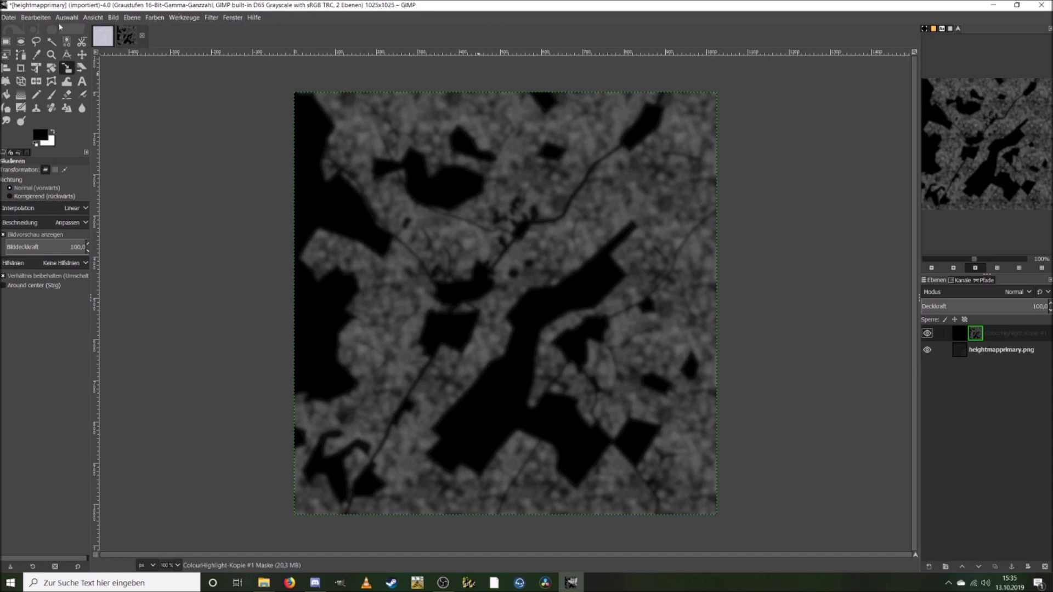
Step: Darken the displayed layer mask with a brightness of -0.500, repeat the same adjustment once, and stop displaying the mask
left_click(153, 17)
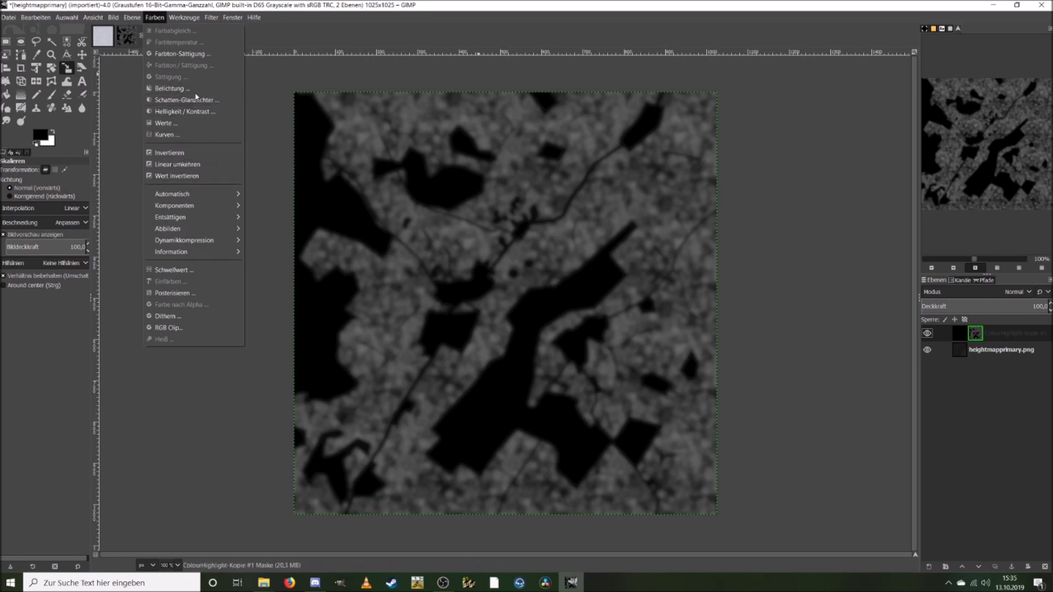
left_click(198, 114)
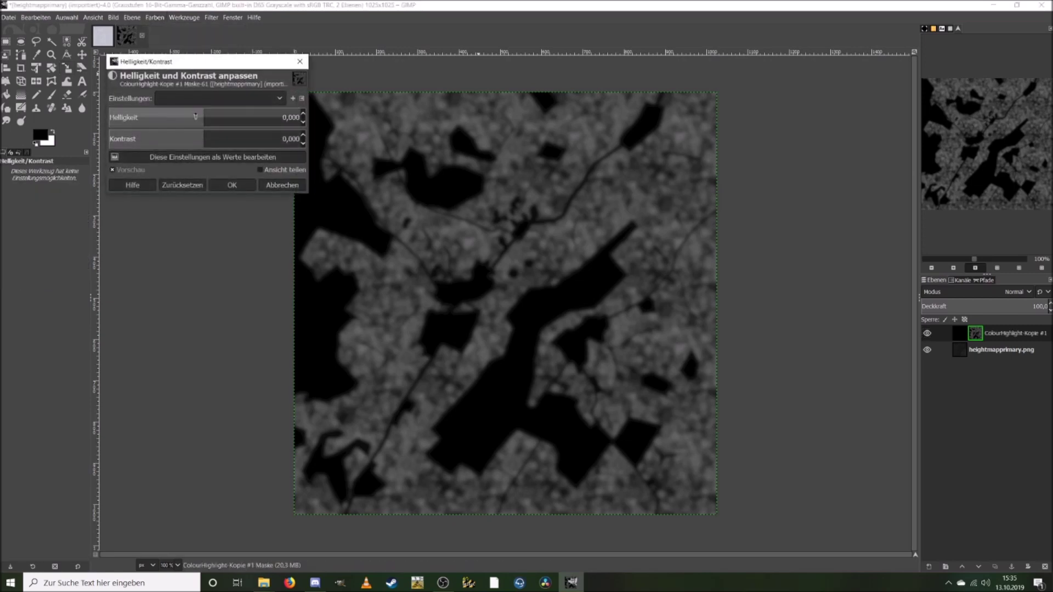
left_click_drag(198, 118, 157, 118)
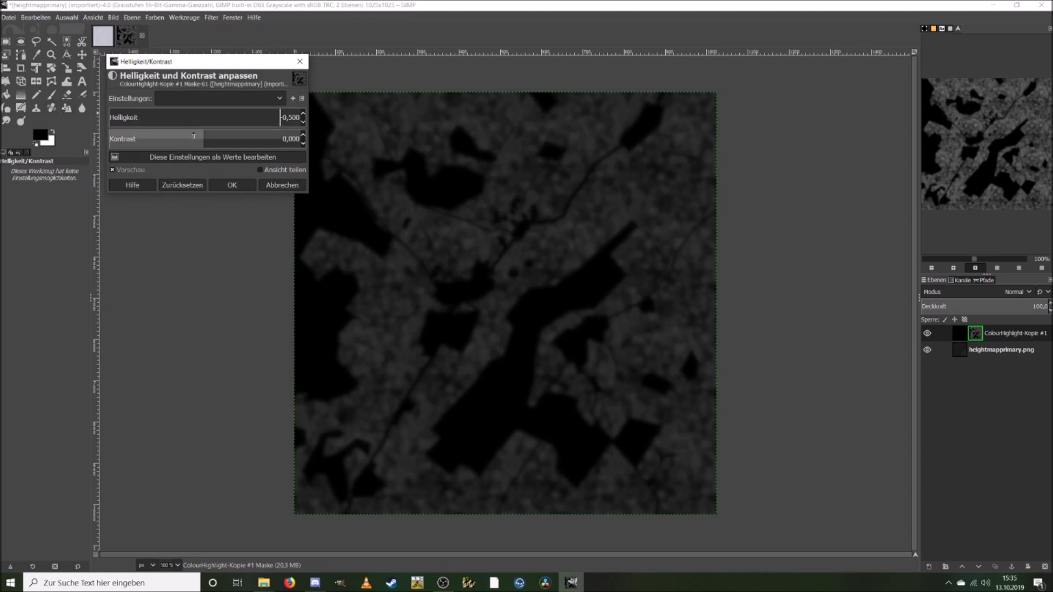
left_click(232, 185)
left_click(153, 18)
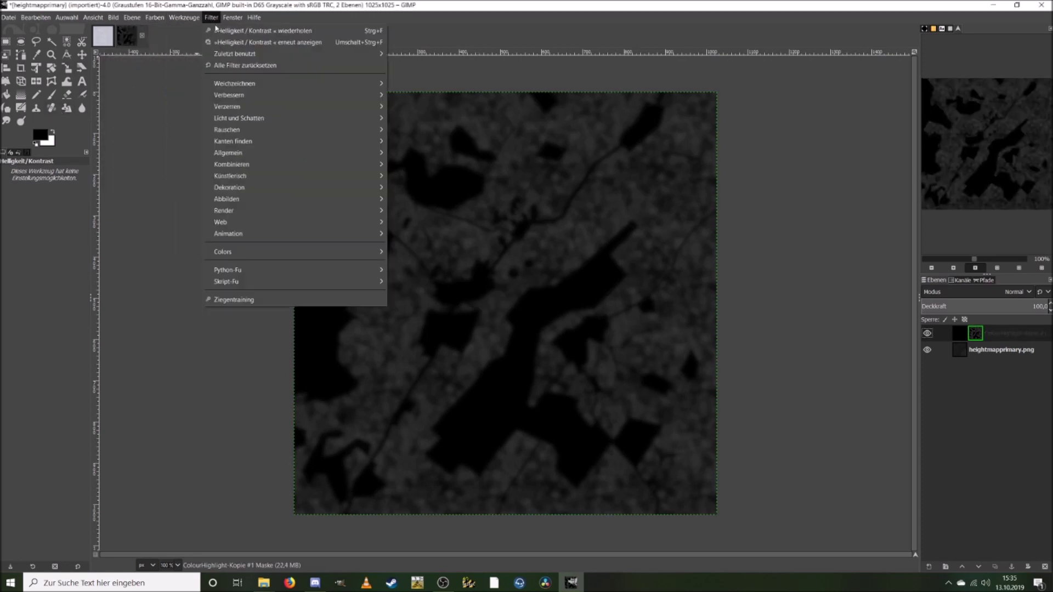
left_click(217, 30)
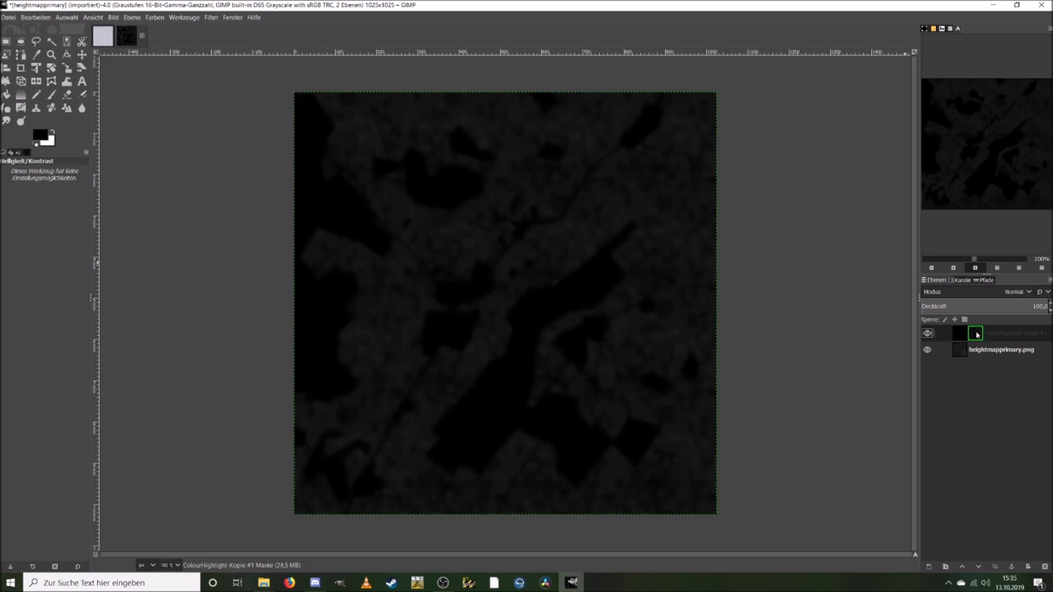
right_click(980, 334)
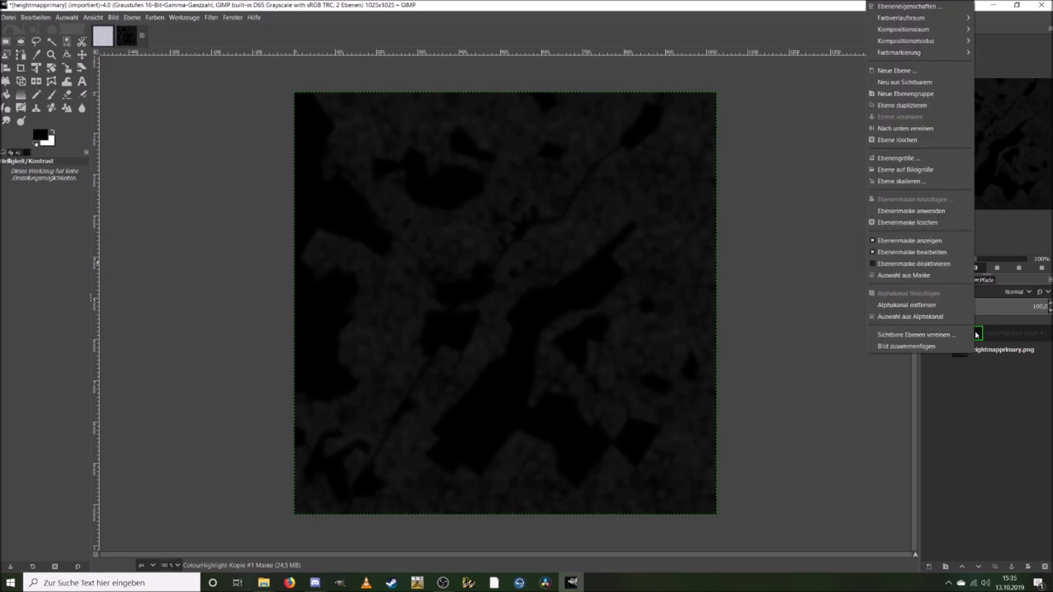
left_click(954, 244)
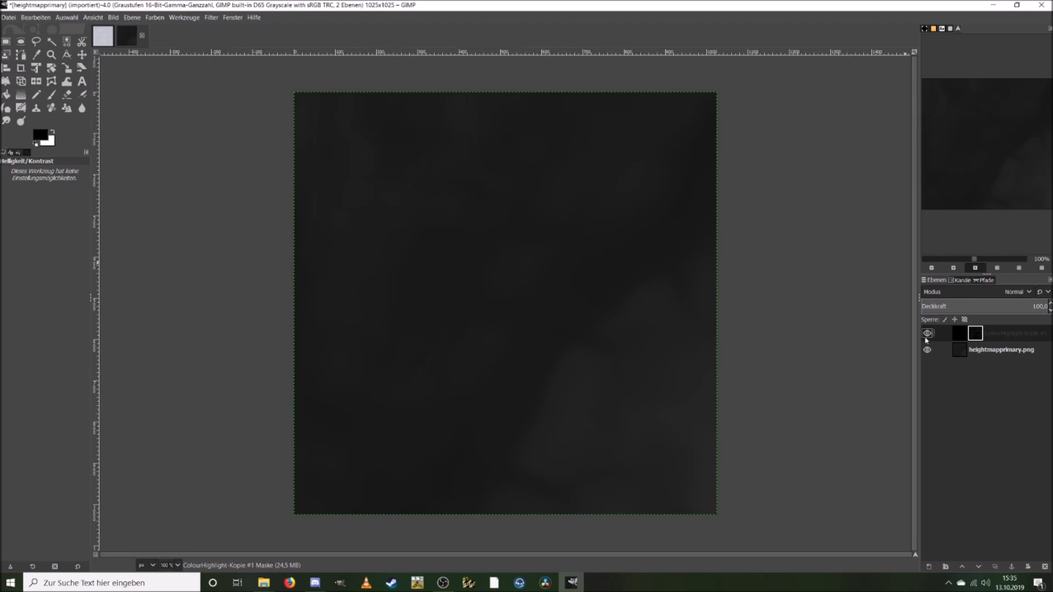
Step: Compare the heightmap with and without the darkened shading layer at 200 % zoom, in the centre and the upper-left corner
left_click(987, 260)
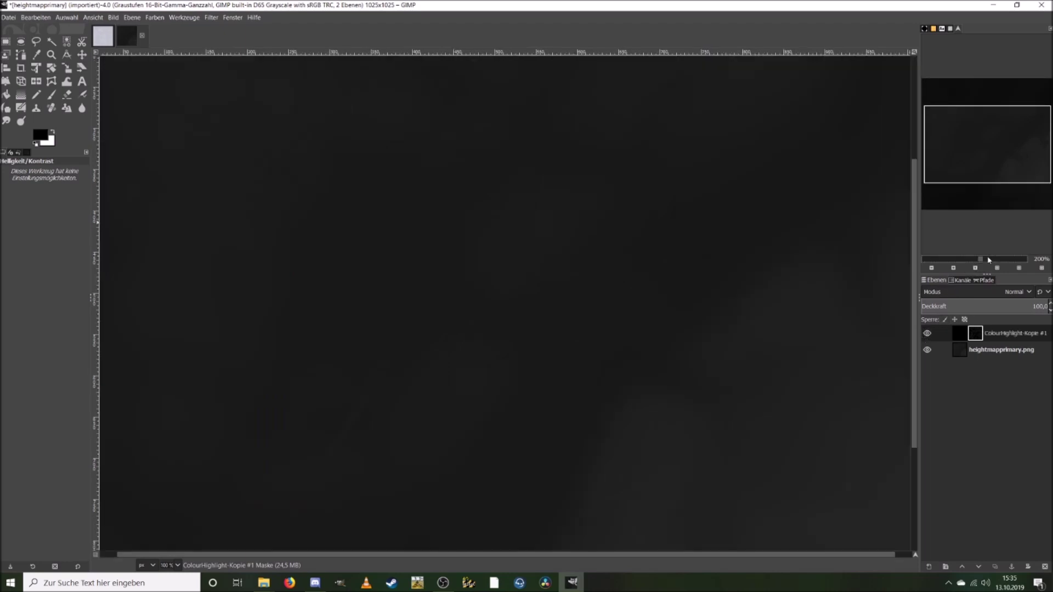
left_click(925, 335)
left_click(925, 335)
left_click(925, 335)
left_click(926, 335)
left_click(925, 335)
left_click(925, 335)
left_click(926, 335)
left_click(926, 335)
left_click(925, 335)
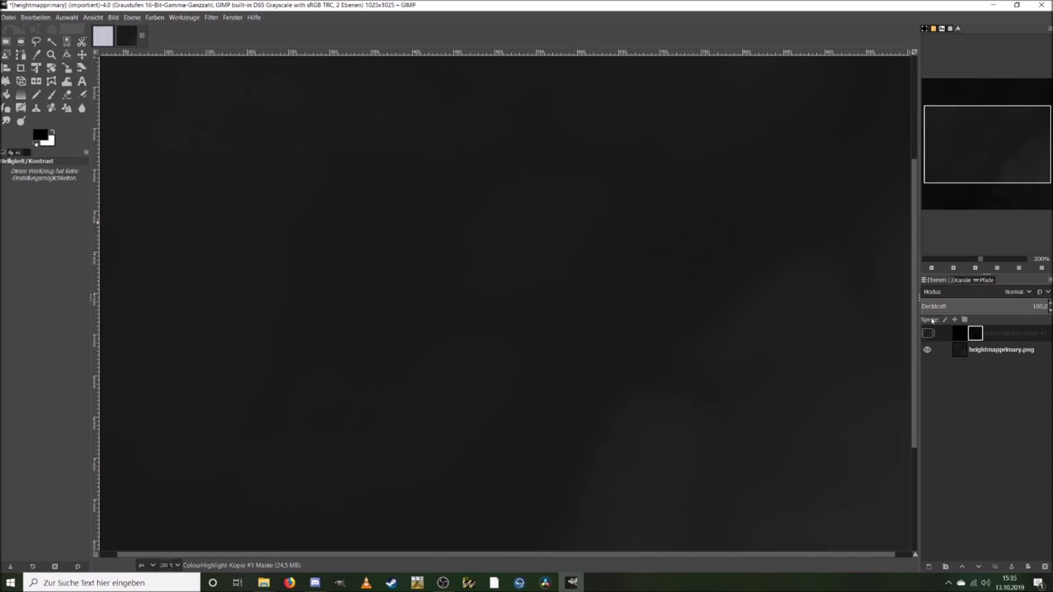
left_click_drag(992, 163, 965, 130)
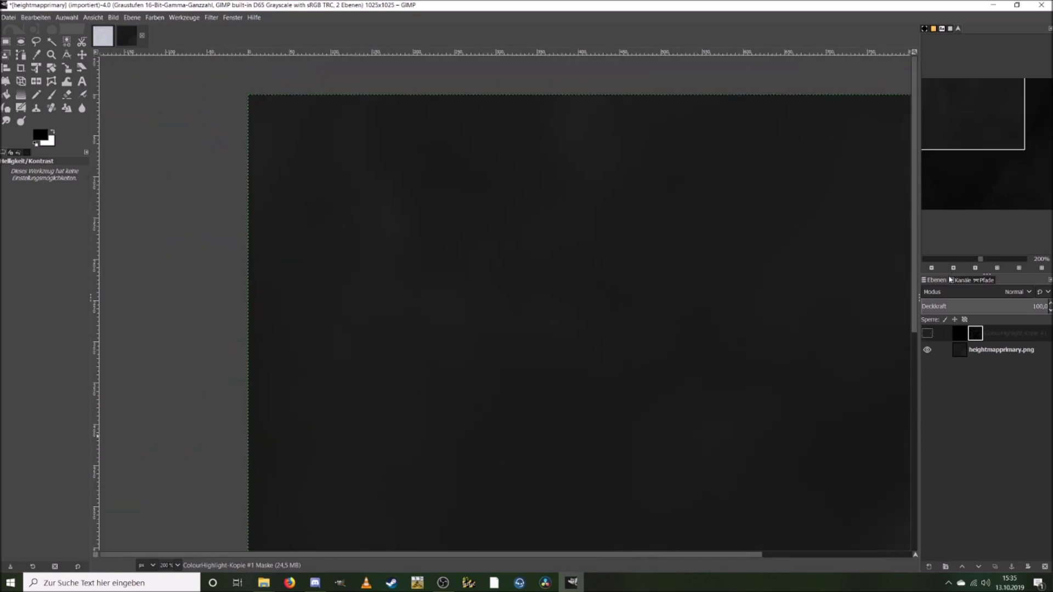
left_click(926, 334)
left_click(926, 334)
left_click(926, 334)
left_click(926, 333)
left_click(926, 334)
left_click(925, 334)
left_click(926, 334)
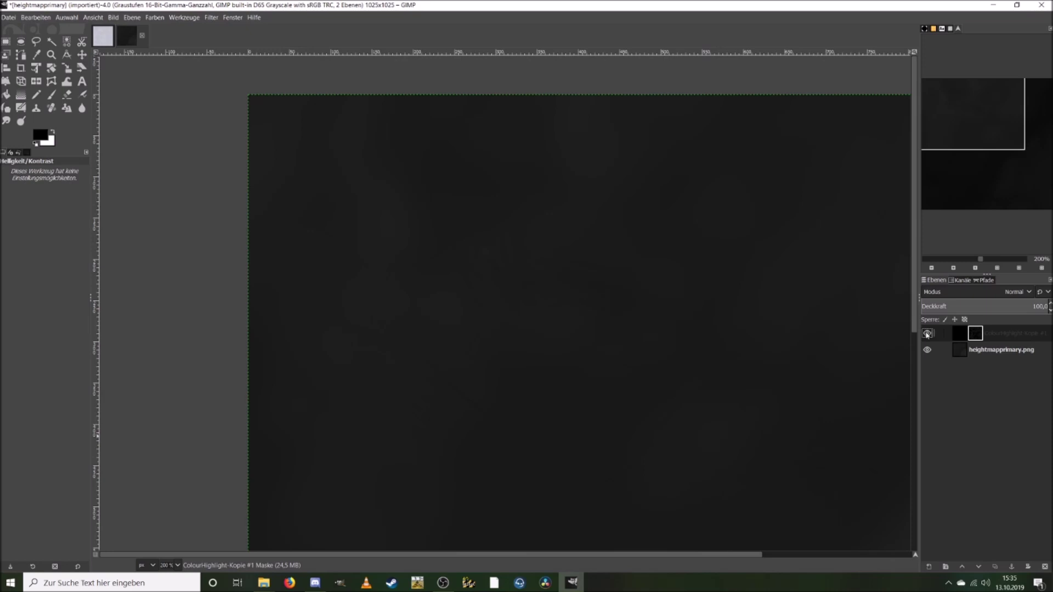
Step: Apply the shading layer's mask and merge the layer down into heightmapprimary.png
right_click(980, 337)
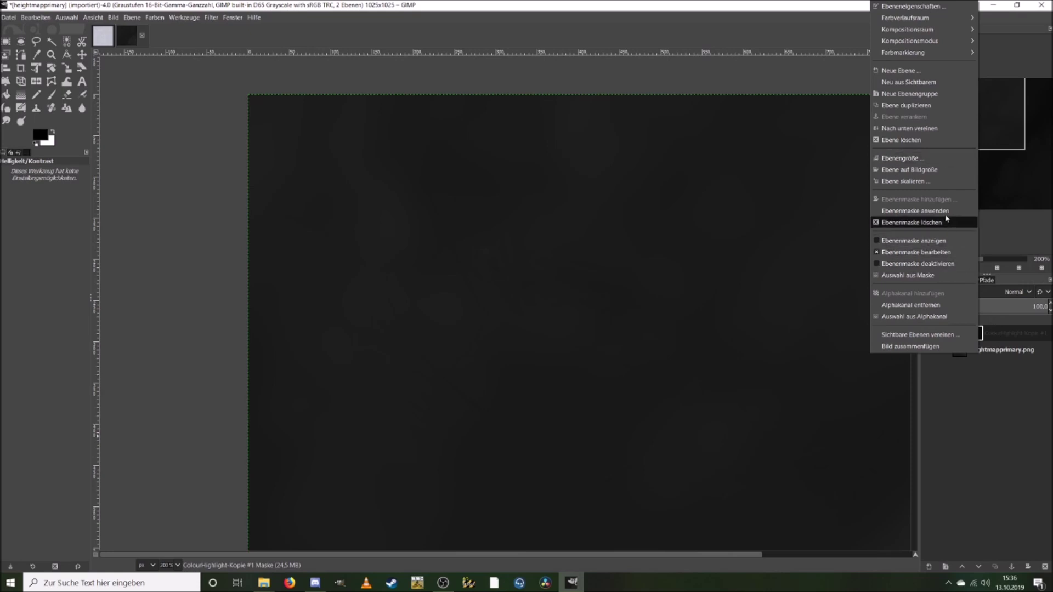
left_click(914, 211)
right_click(991, 339)
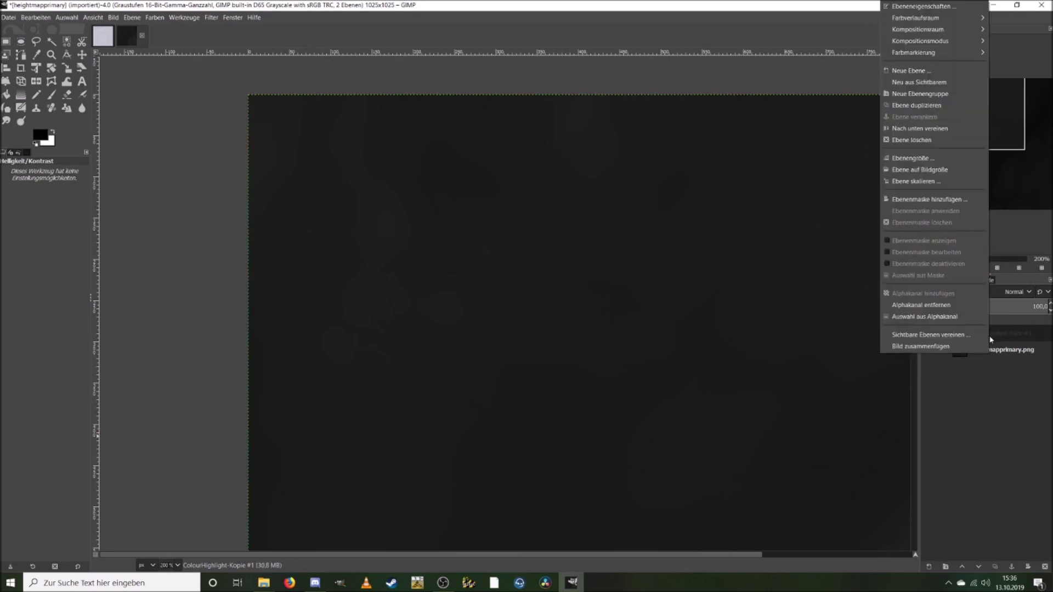
left_click(963, 129)
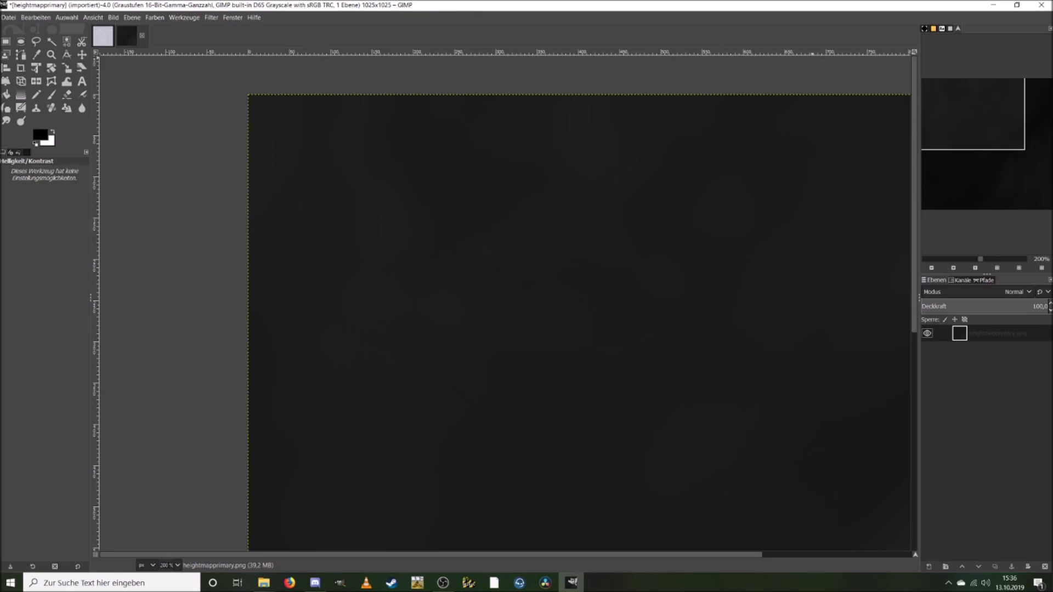
Step: Overwrite heightmapprimary.png with the merged heightmap and save the ExportedImage.xcf project
left_click(8, 17)
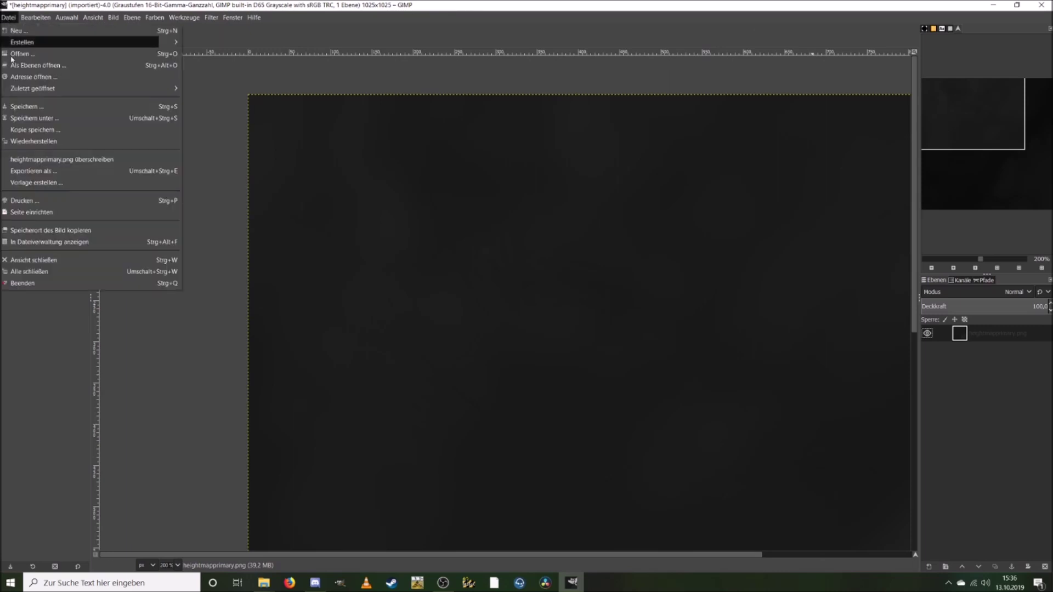
left_click(46, 162)
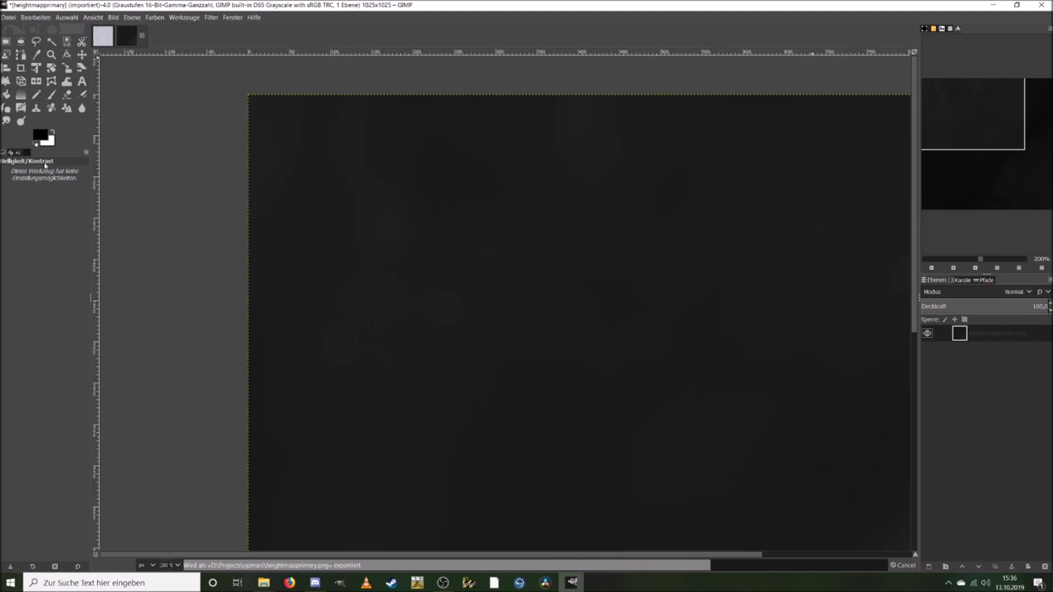
left_click(102, 36)
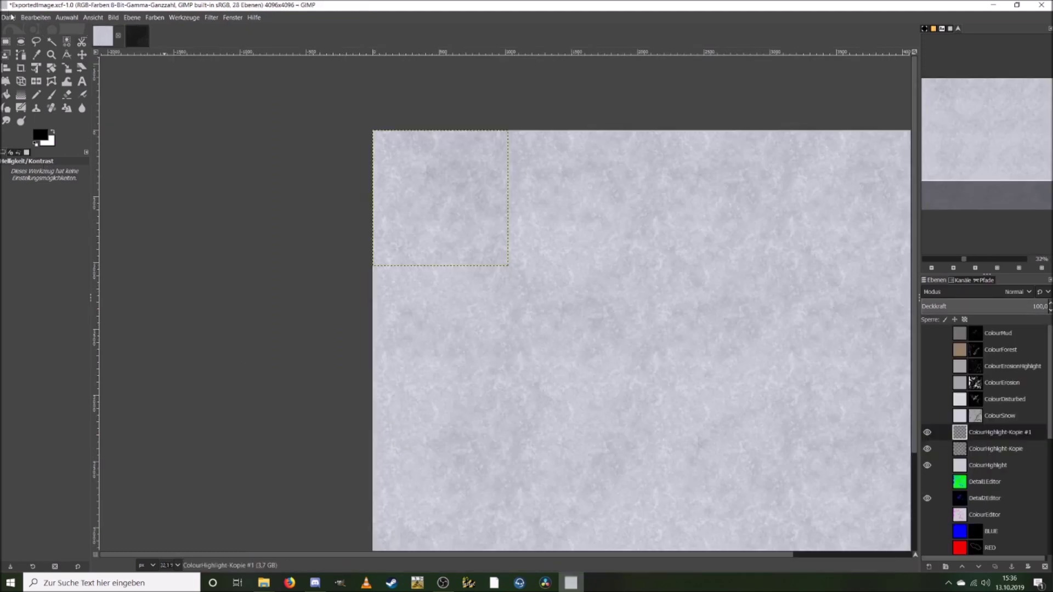
left_click(9, 17)
left_click(25, 106)
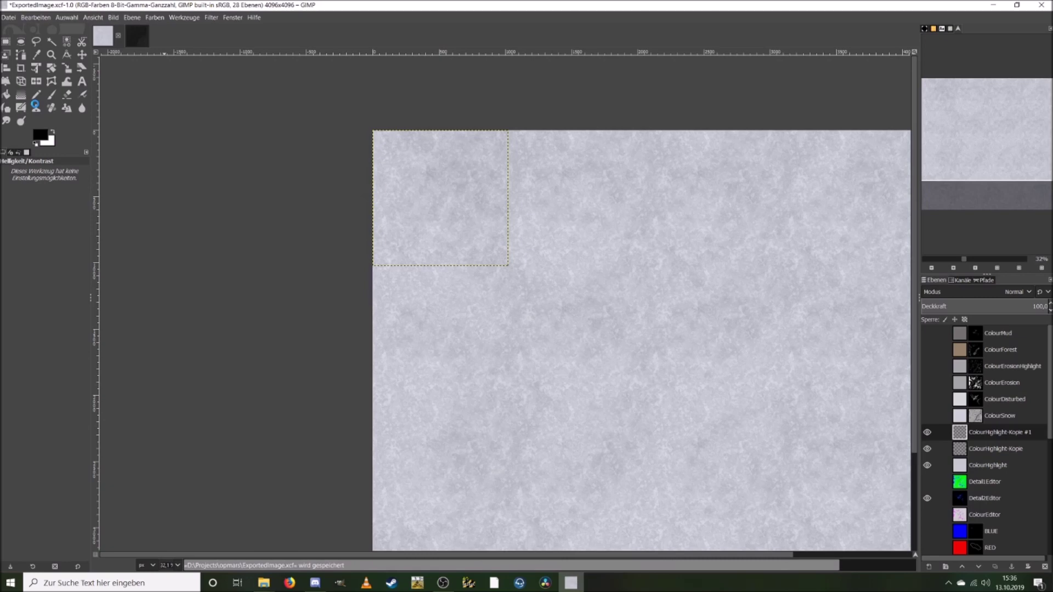
left_click(1037, 8)
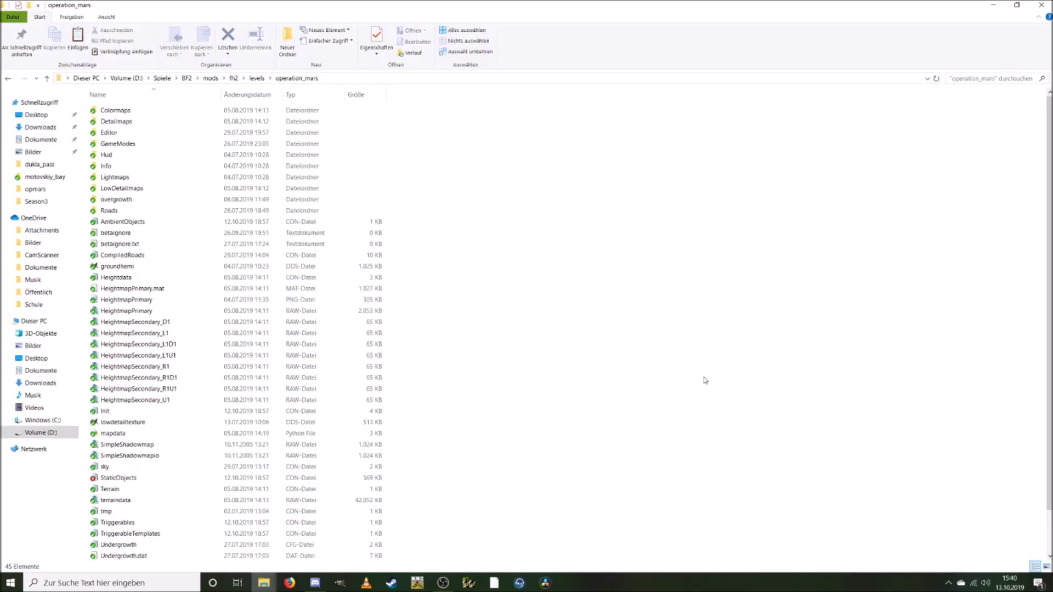
Step: Paste the new HeightmapPrimary RAW file into the operation_mars level folder, replacing the existing file
right_click(703, 302)
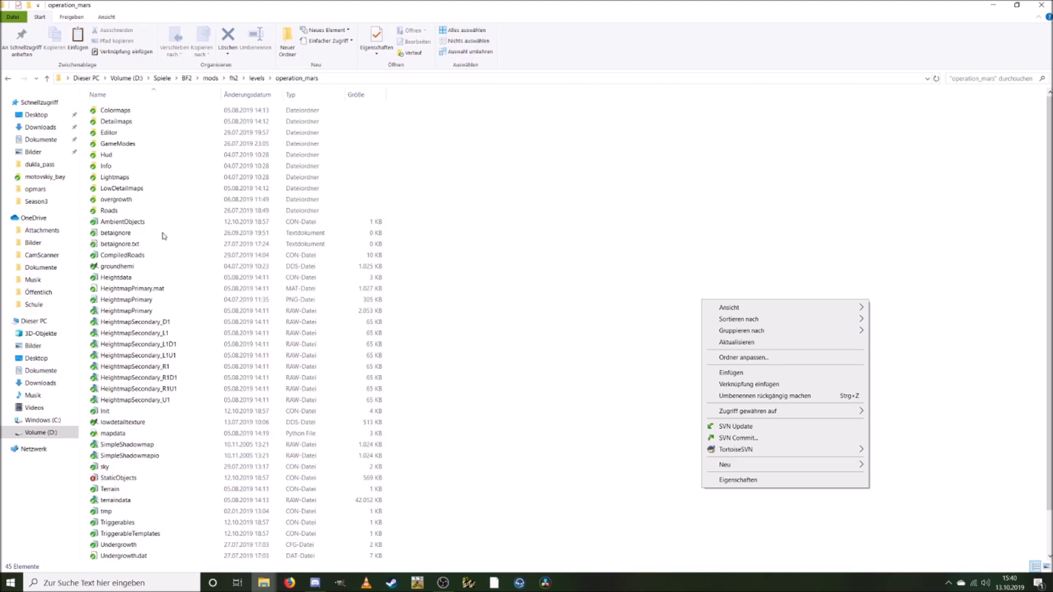
left_click(760, 373)
left_click(241, 249)
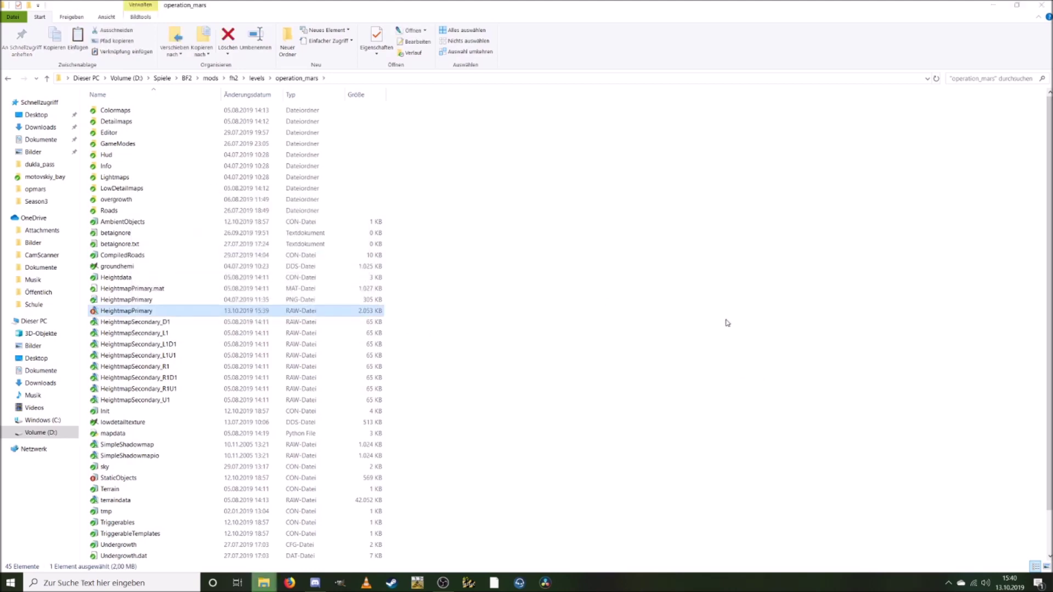
left_click(671, 306)
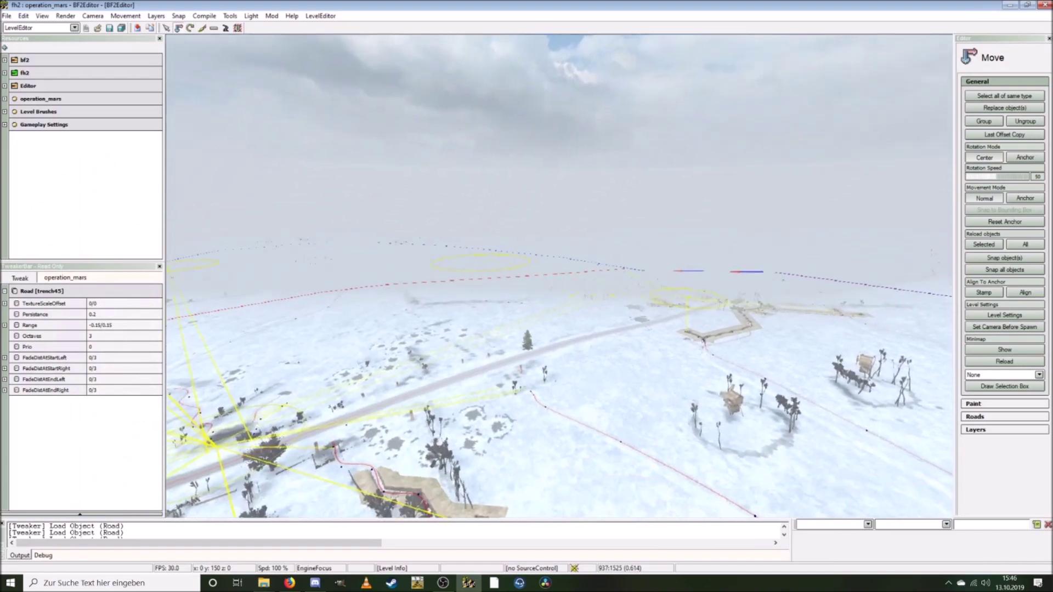
Step: Display the operation_mars terrain in BF2Editor as a grid with texture
left_click(65, 15)
left_click(103, 50)
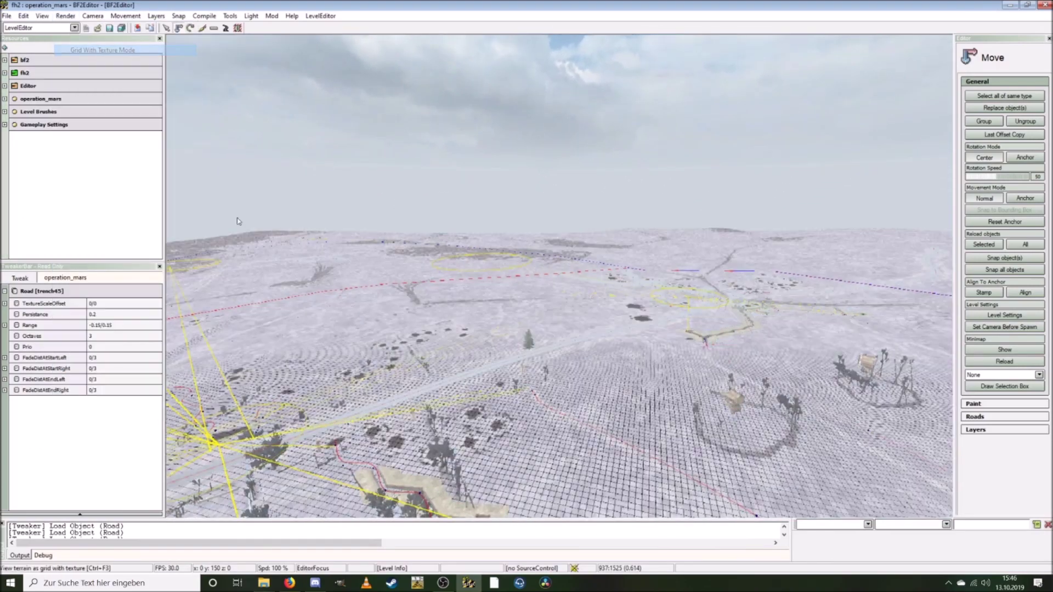
Step: Examine the operation_mars terrain grid up close, from the open snowfield past the tree areas to the trenches, checking the ground's surface relief
key("ctrl+w")
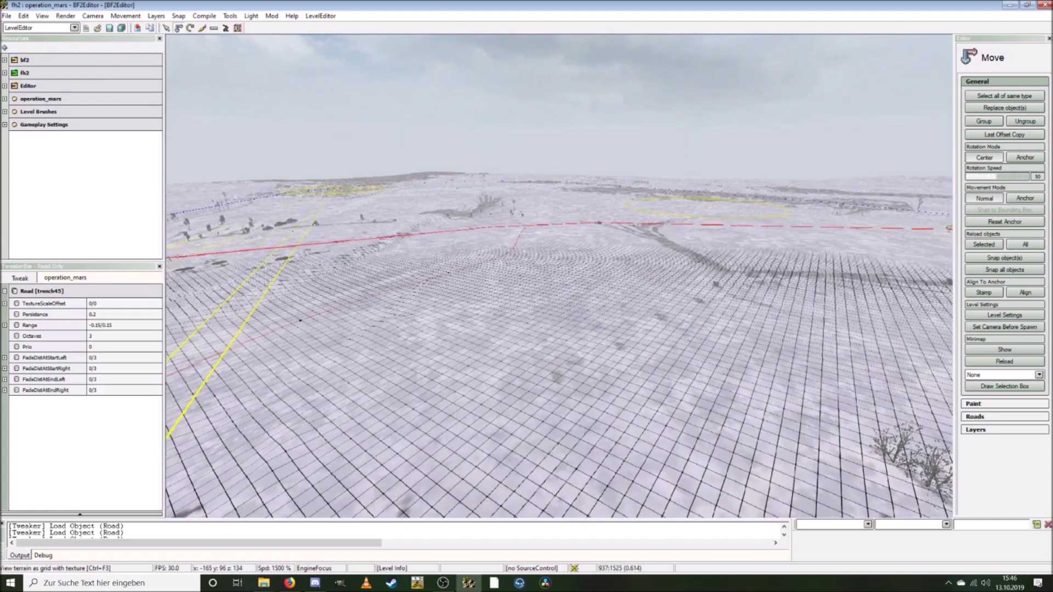
key("ctrl+w")
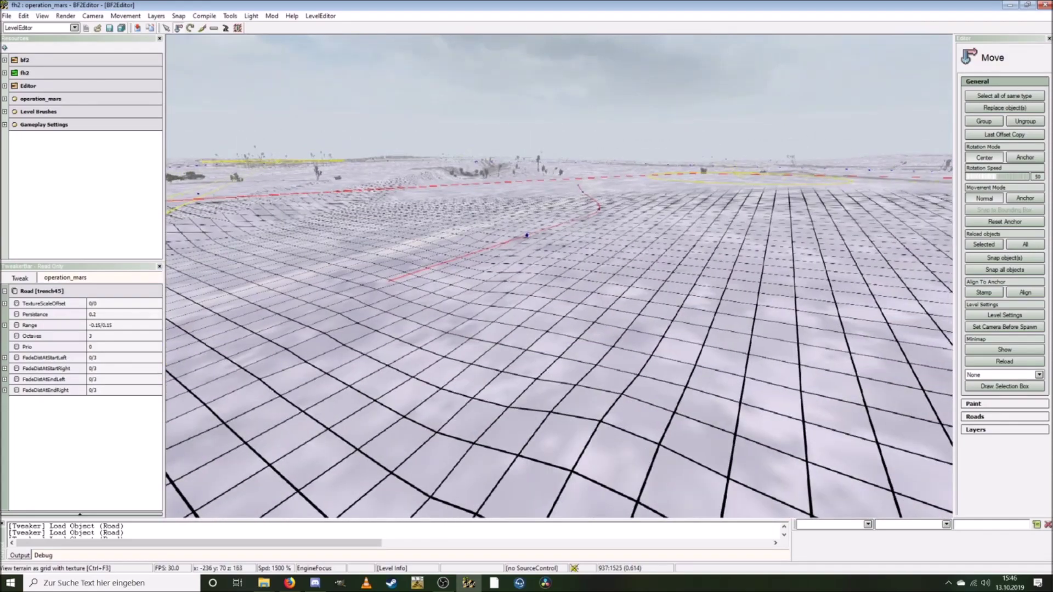
key("ctrl+a")
key("ctrl+w")
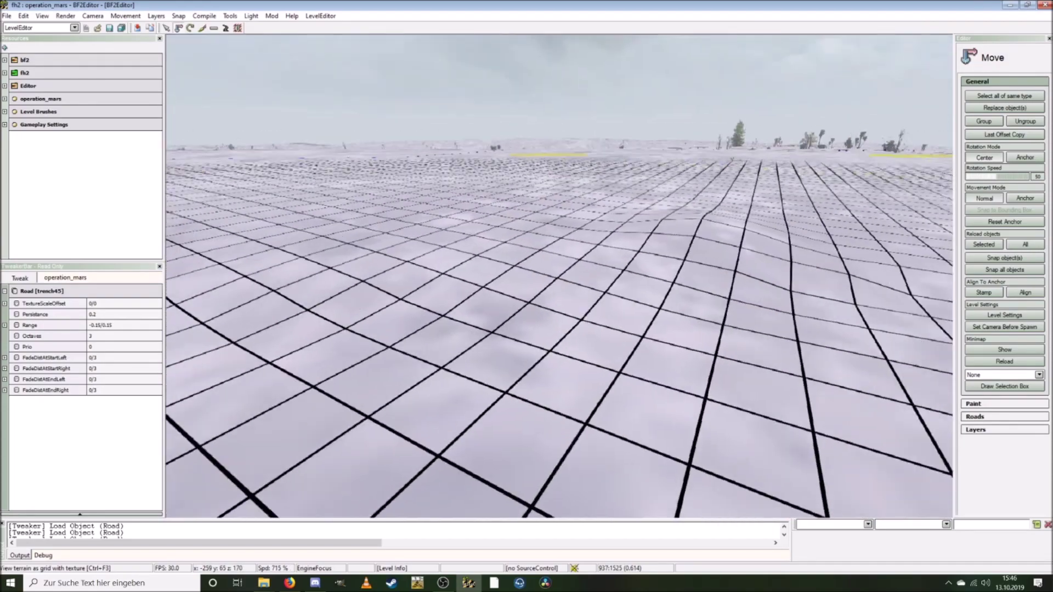
scroll(450, 343, "down", 2)
key("ctrl+w")
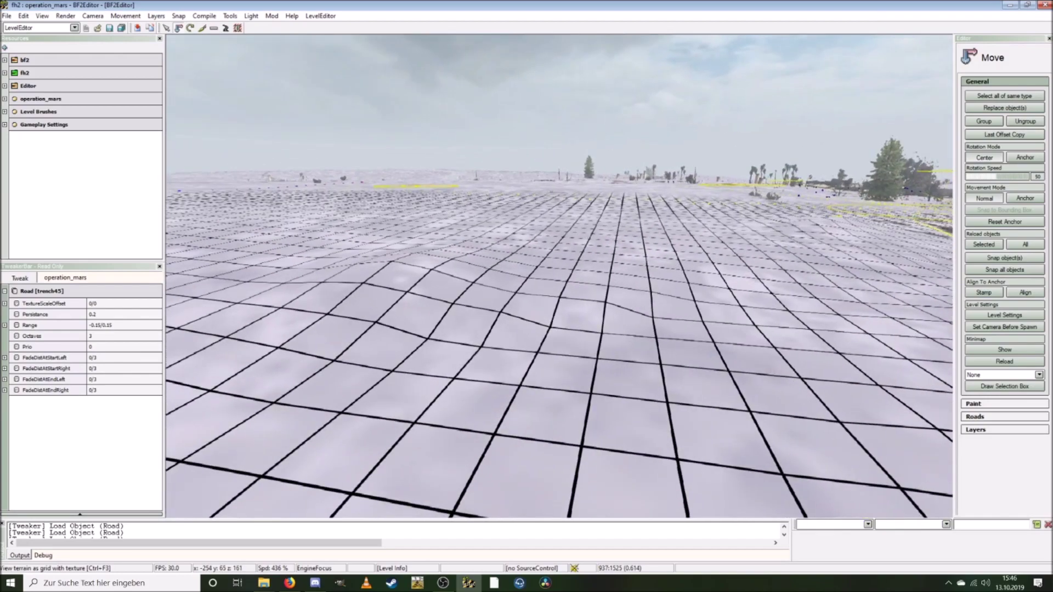
key("ctrl+d")
key("ctrl+w")
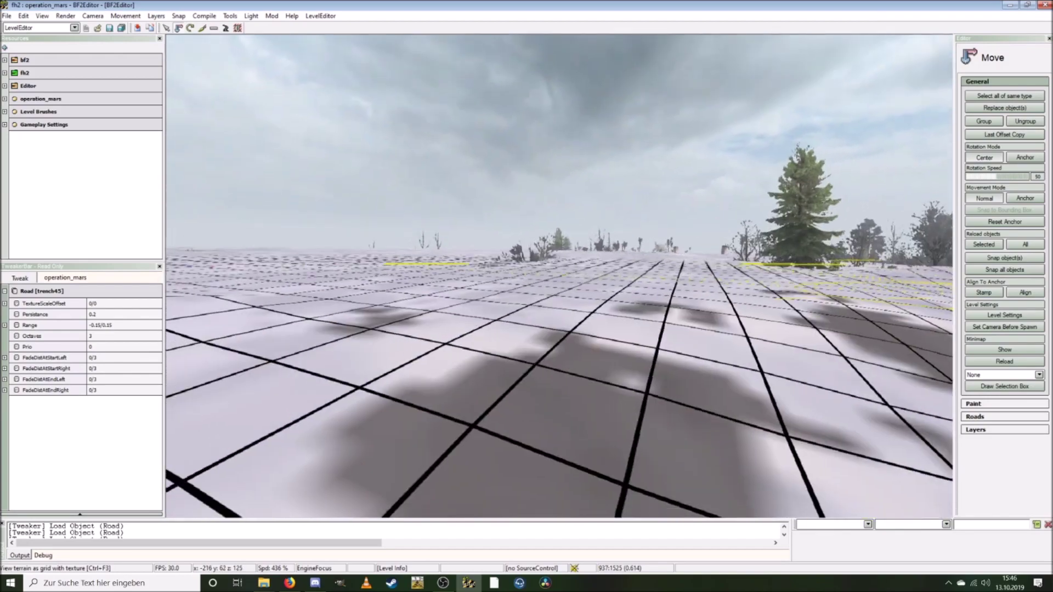
key("ctrl+s")
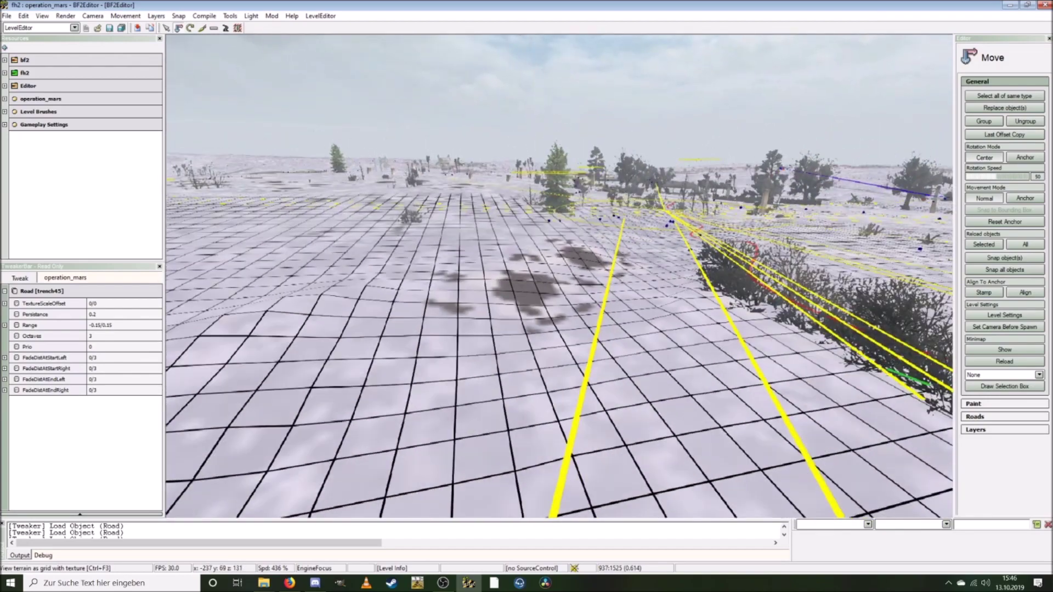
key("ctrl+w")
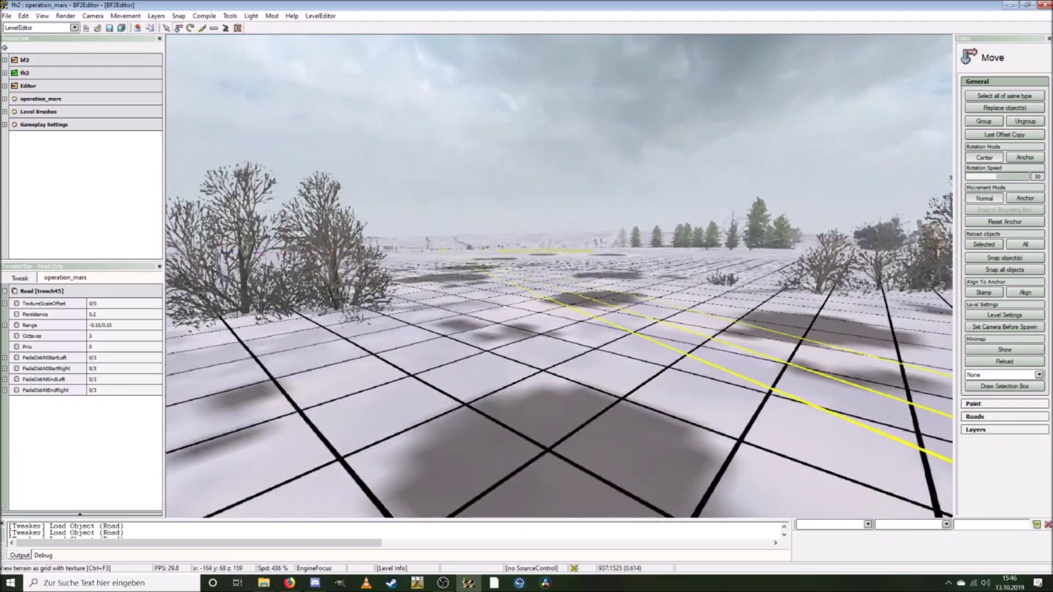
key("ctrl+w")
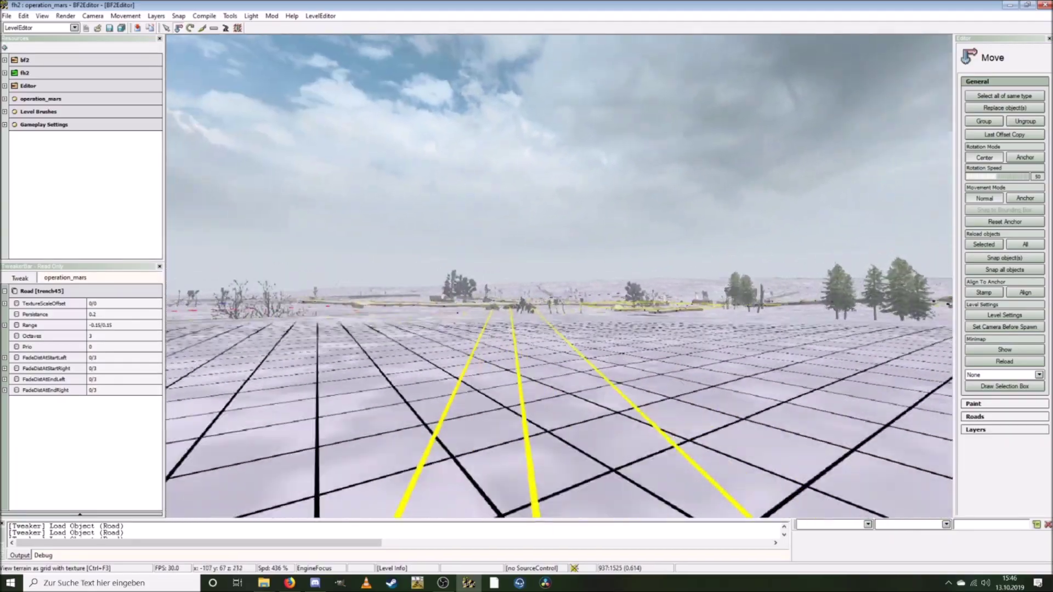
key("ctrl+w")
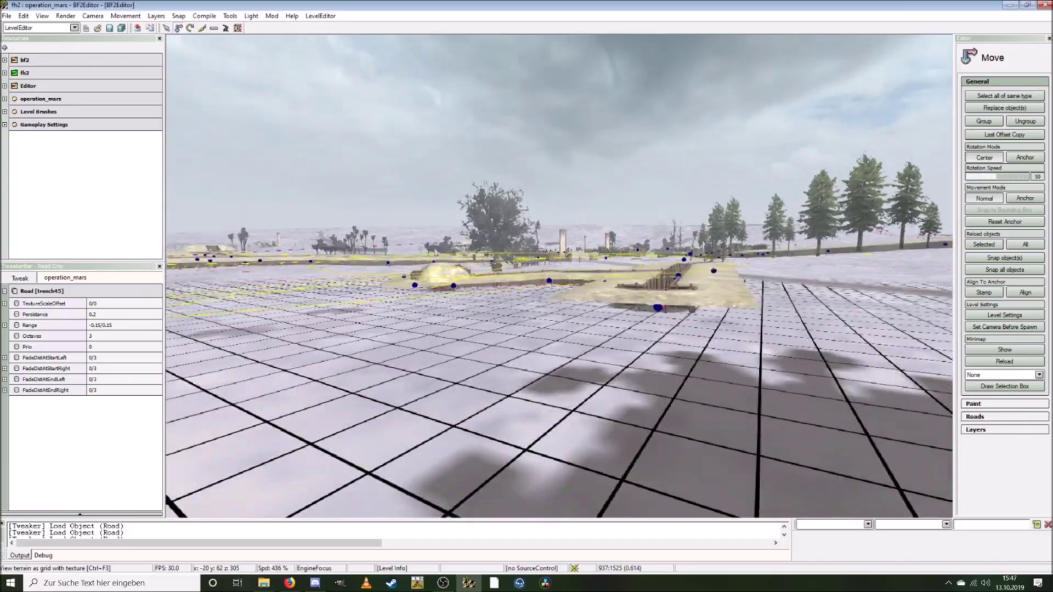
Step: Fly across the operation_mars map to examine its snowy terrain, trench lines and vegetation
key("ctrl+w")
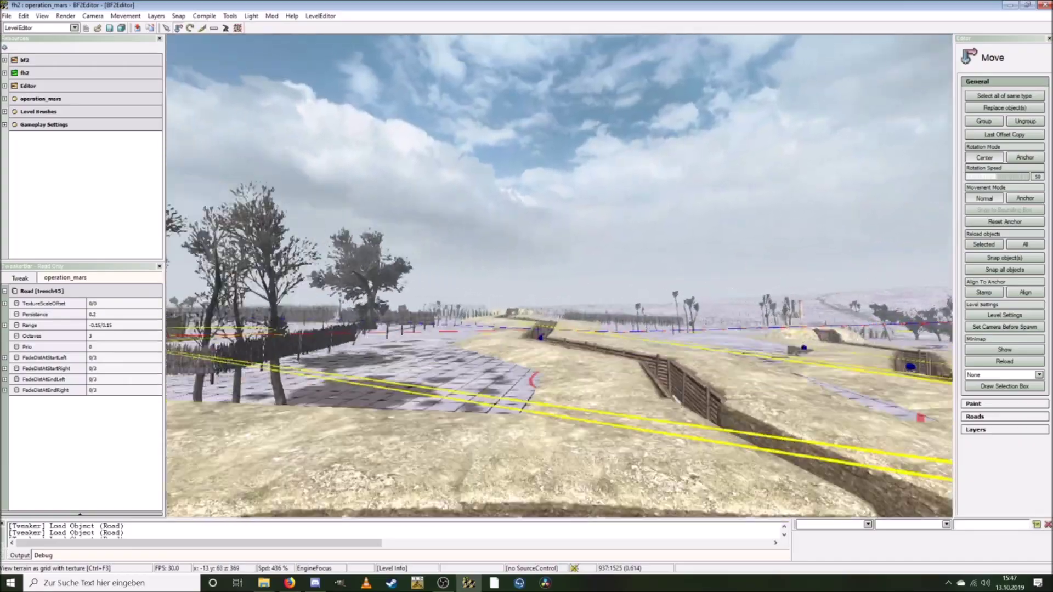
key("ctrl+w")
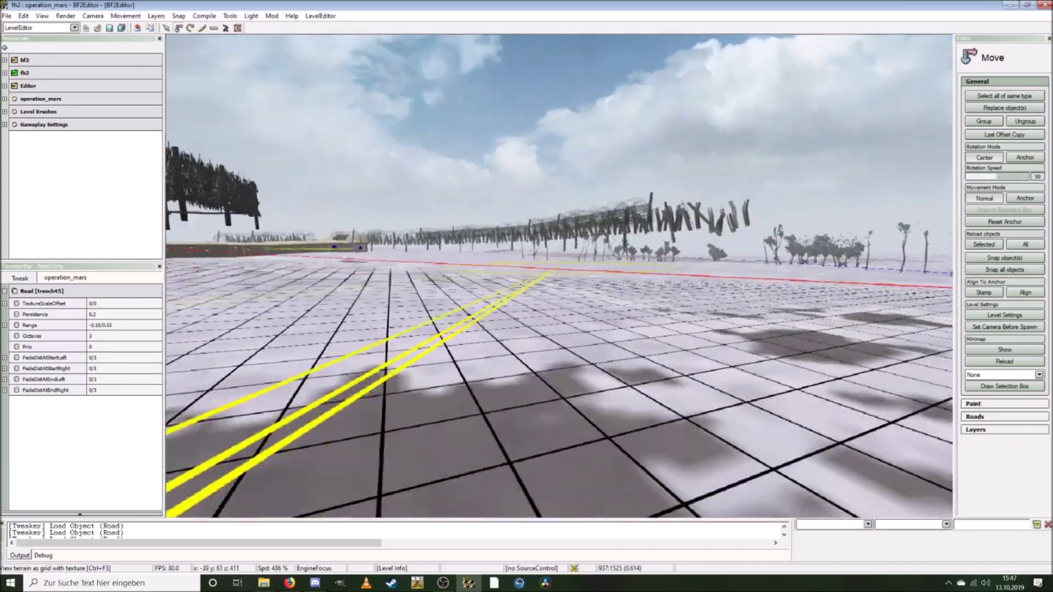
key("ctrl+w")
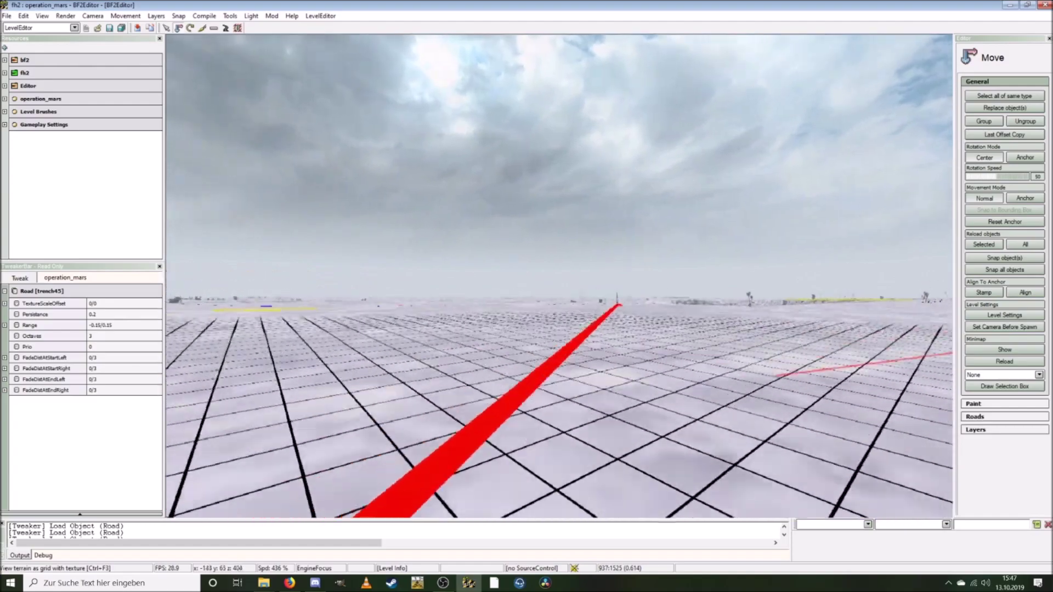
key("ctrl+w")
key("ctrl+w")
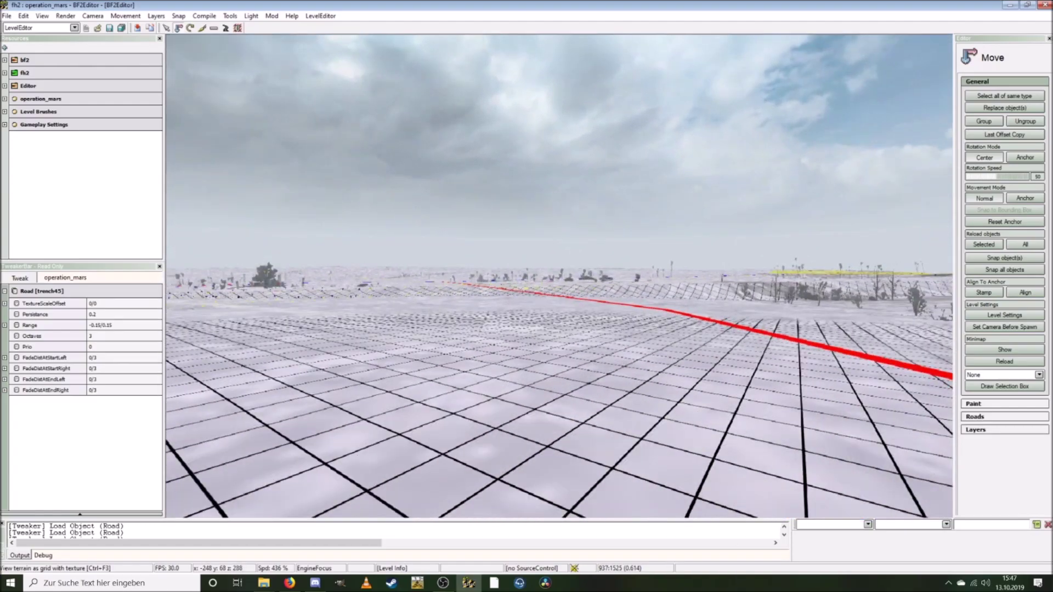
key("ctrl+w")
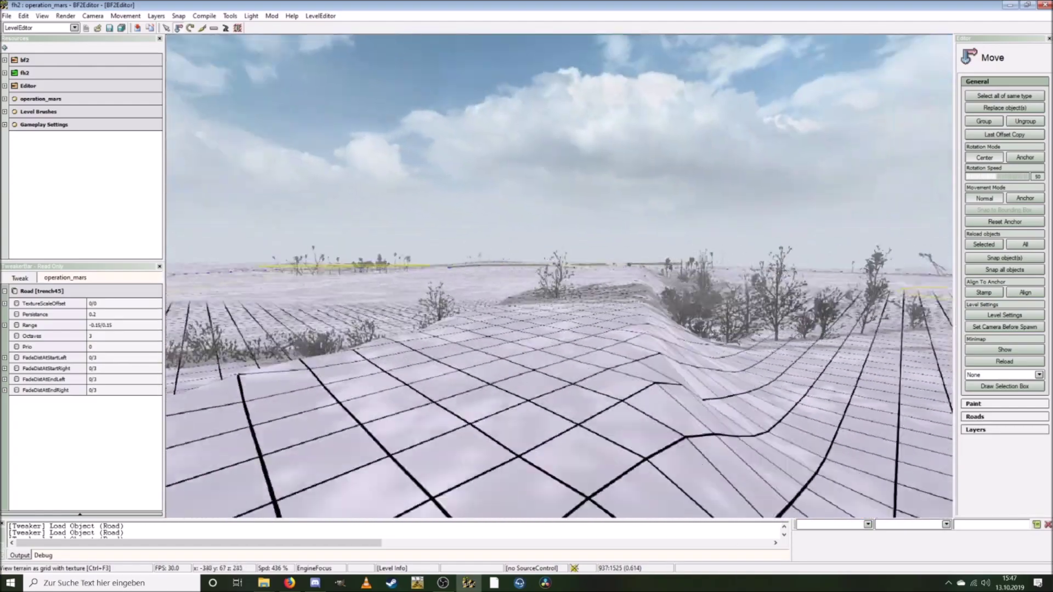
key("ctrl+w")
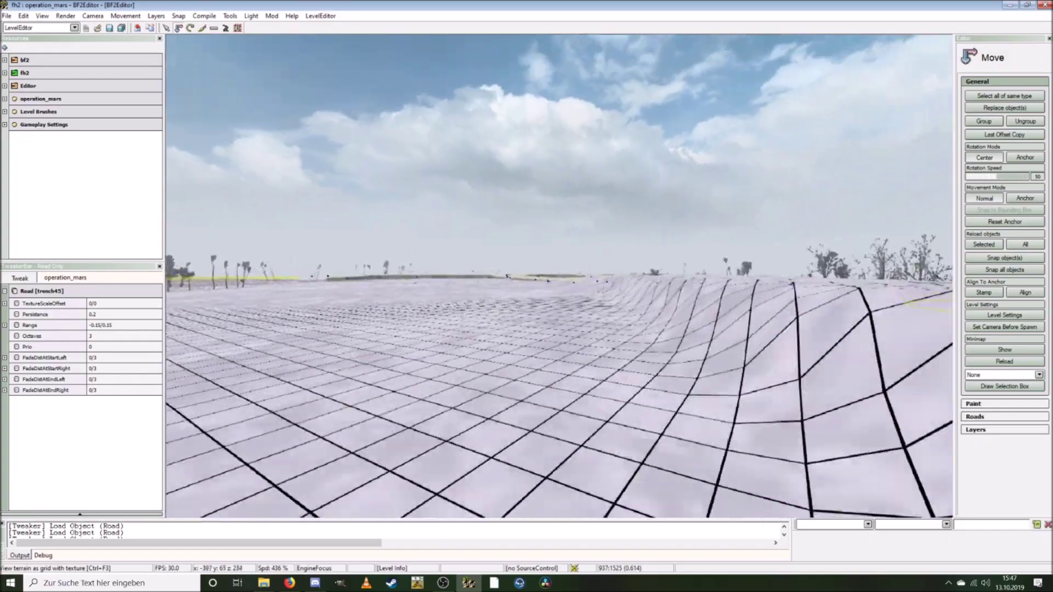
key("ctrl+w")
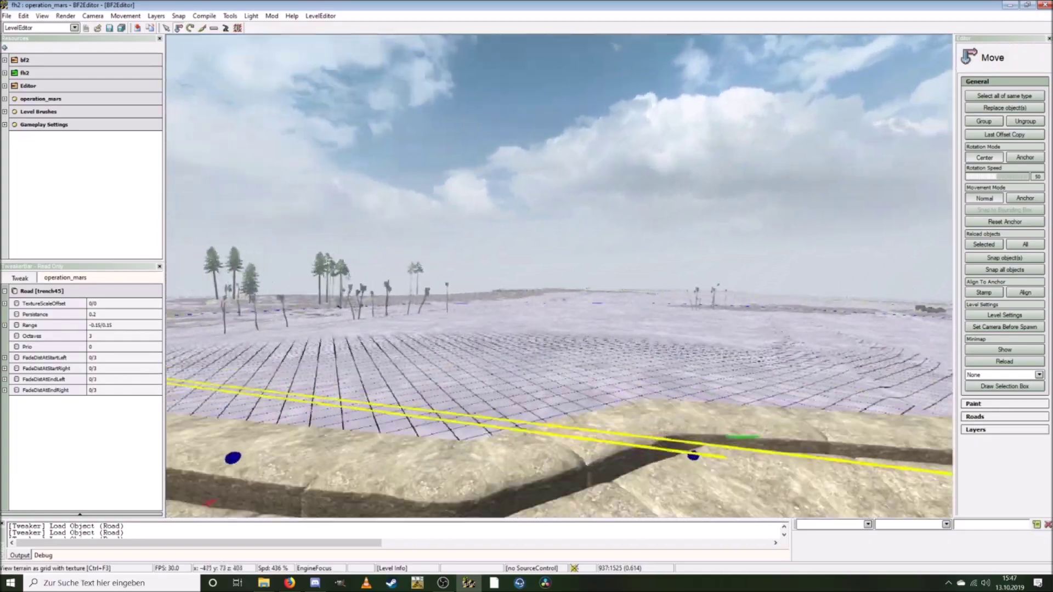
key("ctrl+w")
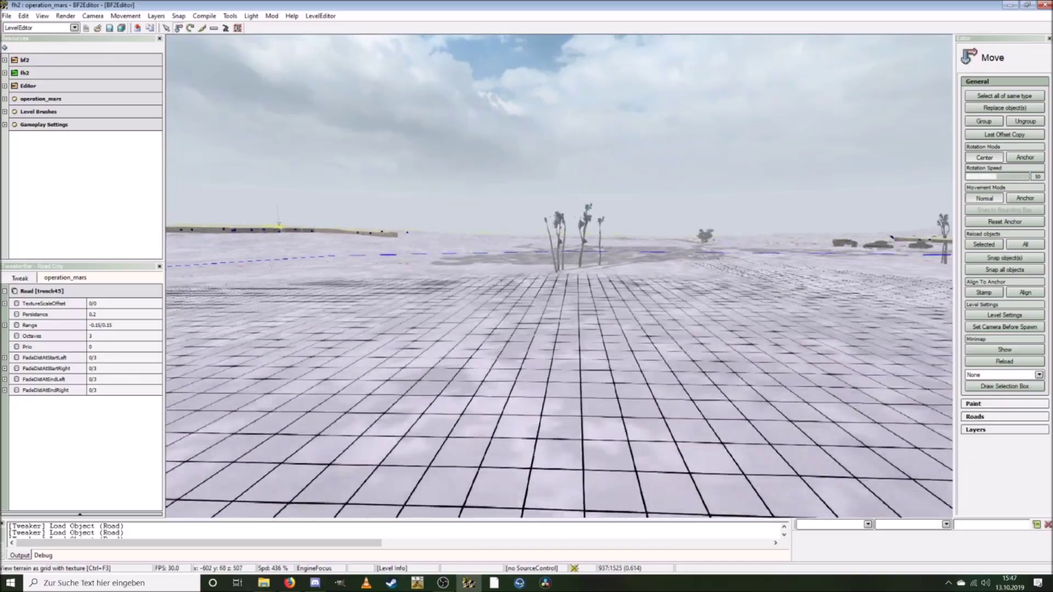
key("ctrl+w")
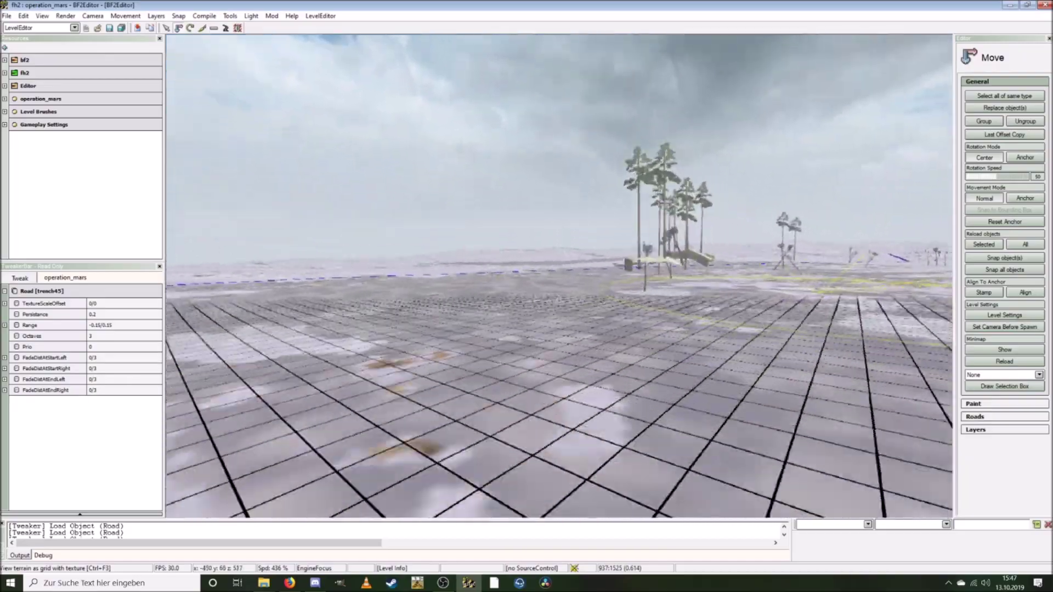
key("ctrl+w")
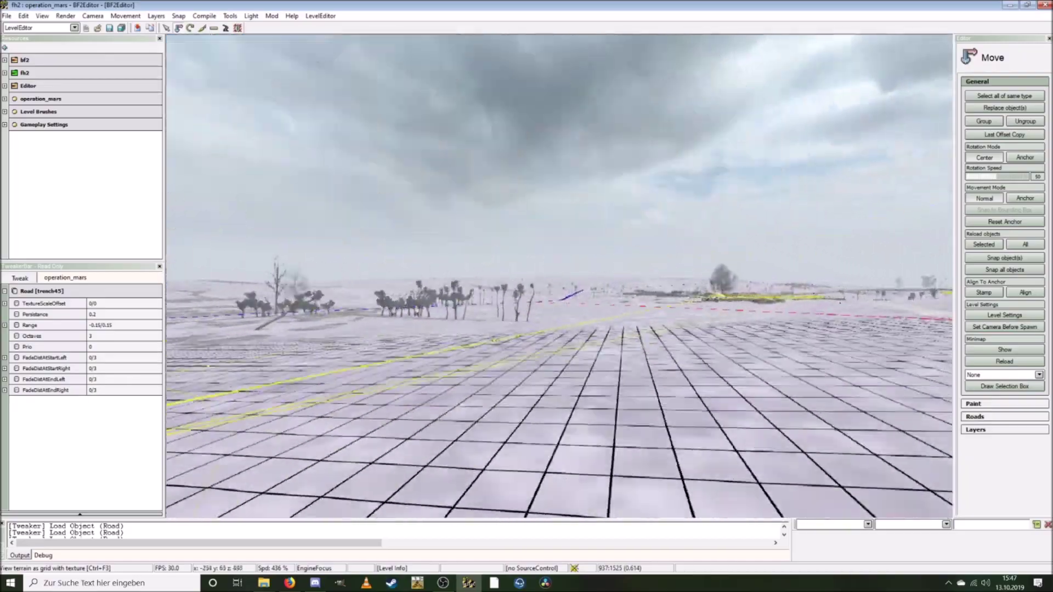
key("ctrl+w")
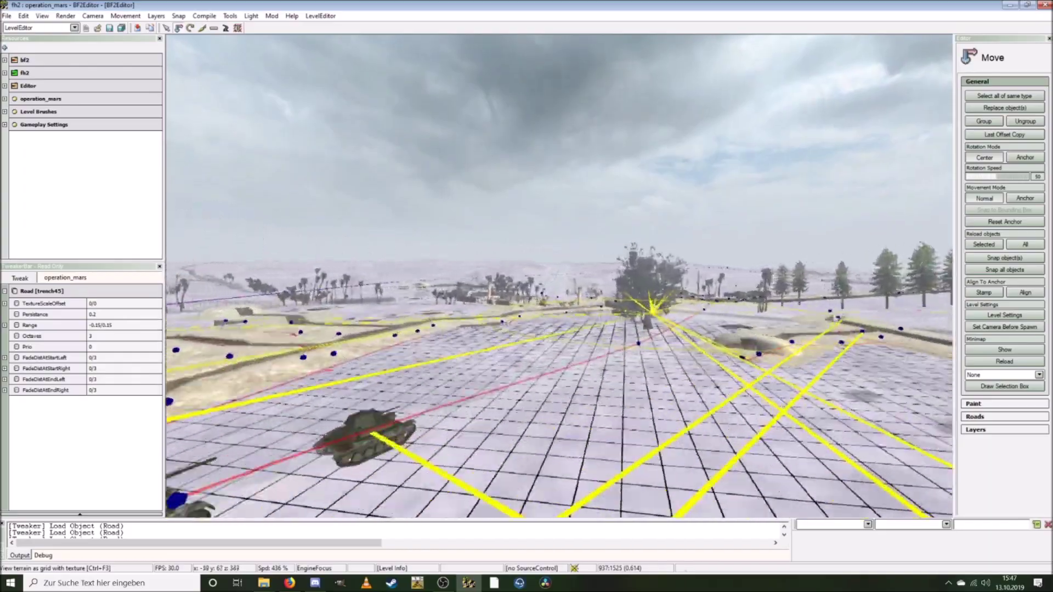
key("ctrl+w")
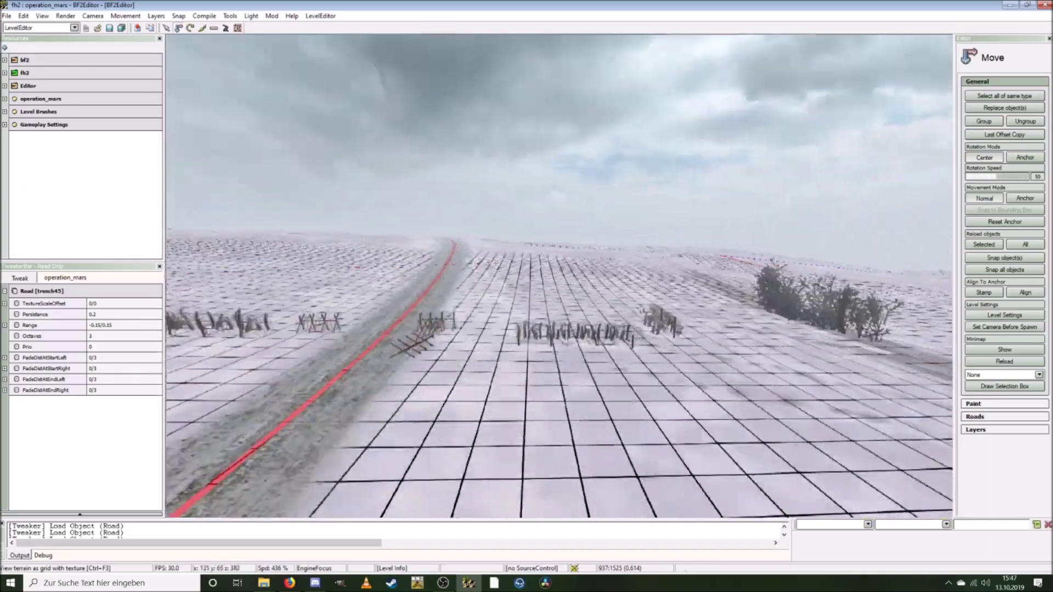
key("ctrl+w")
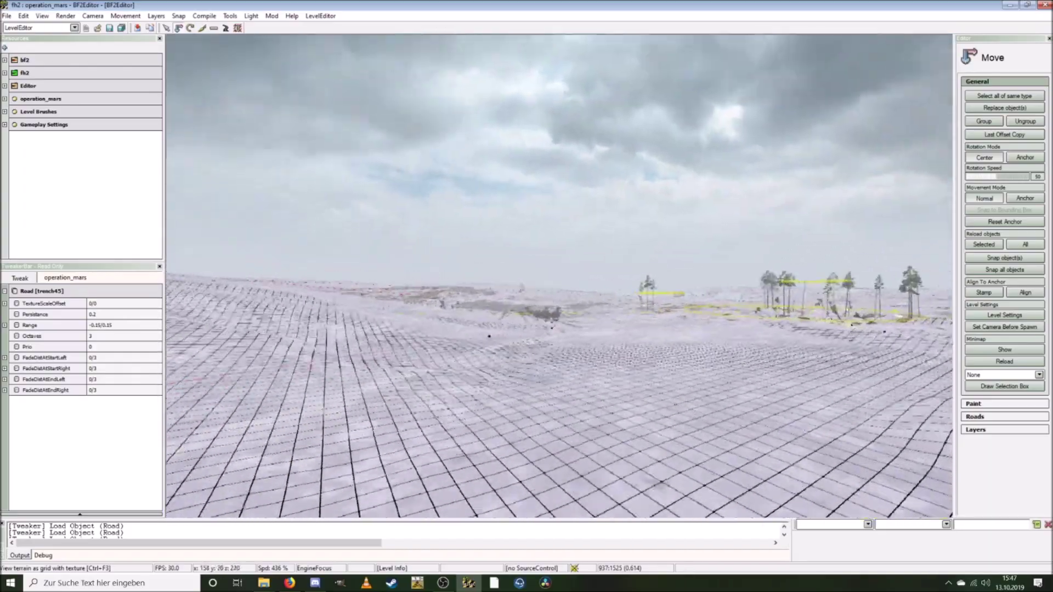
key("ctrl+w")
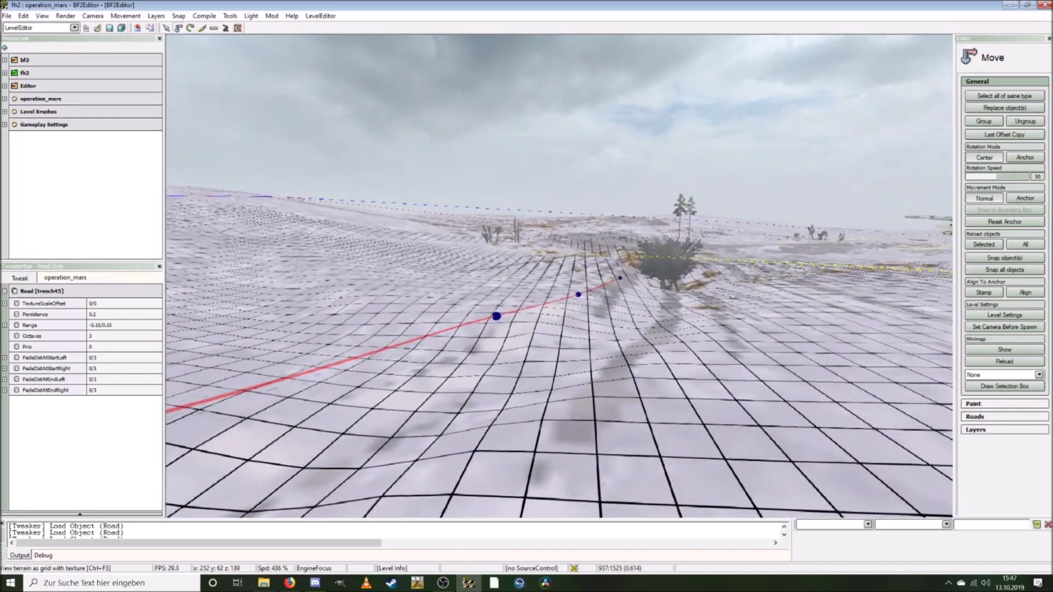
key("ctrl+s")
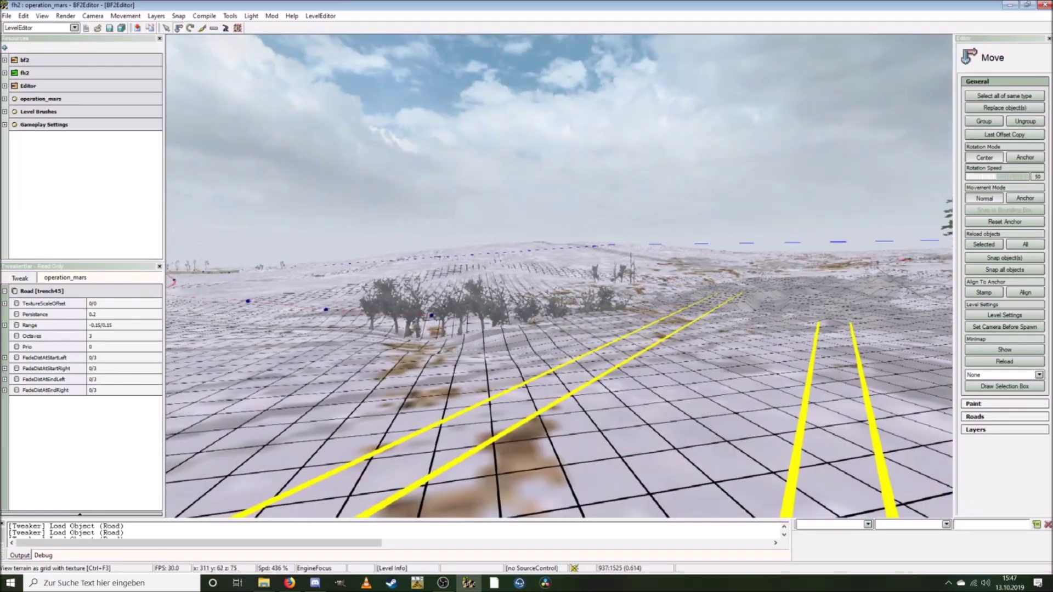
Step: Switch to File Explorer, delete HeightmapPrimary.raw from the operation_mars folder and restore it with an SVN update
left_click(264, 583)
left_click(214, 317)
key("Delete")
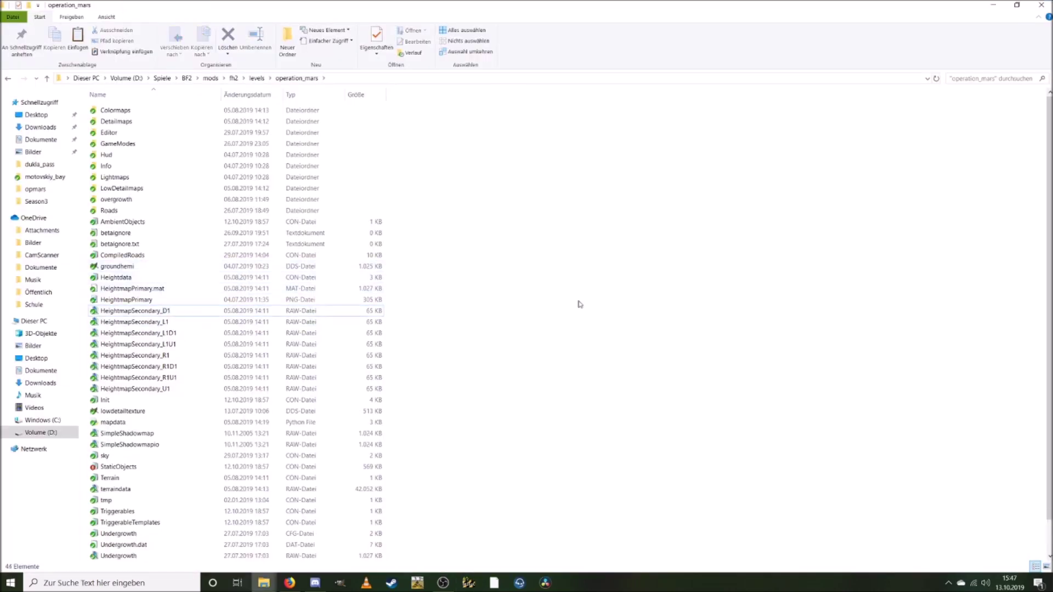
right_click(594, 301)
left_click(614, 423)
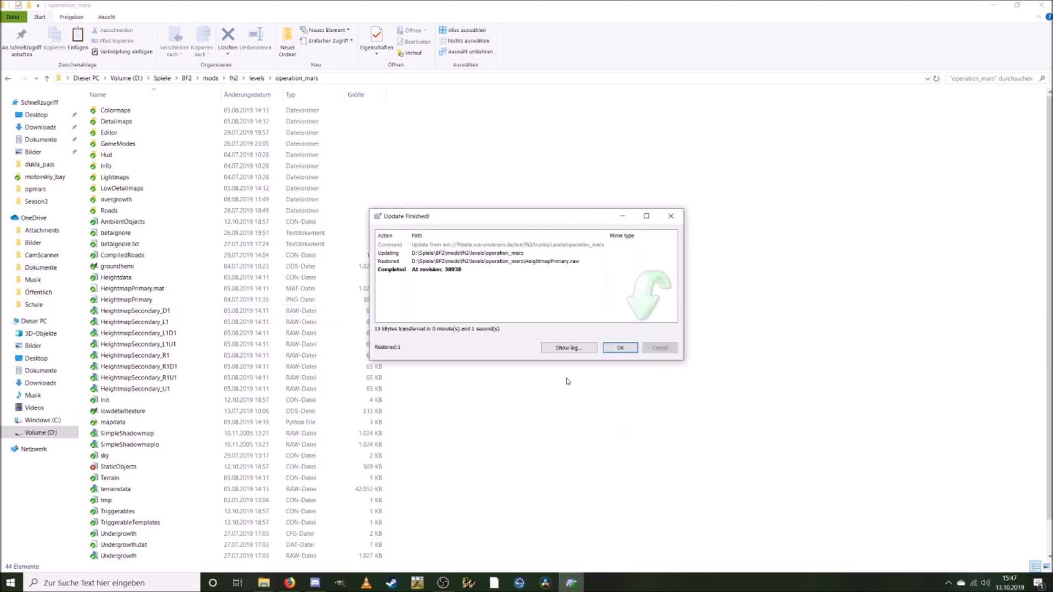
left_click(618, 350)
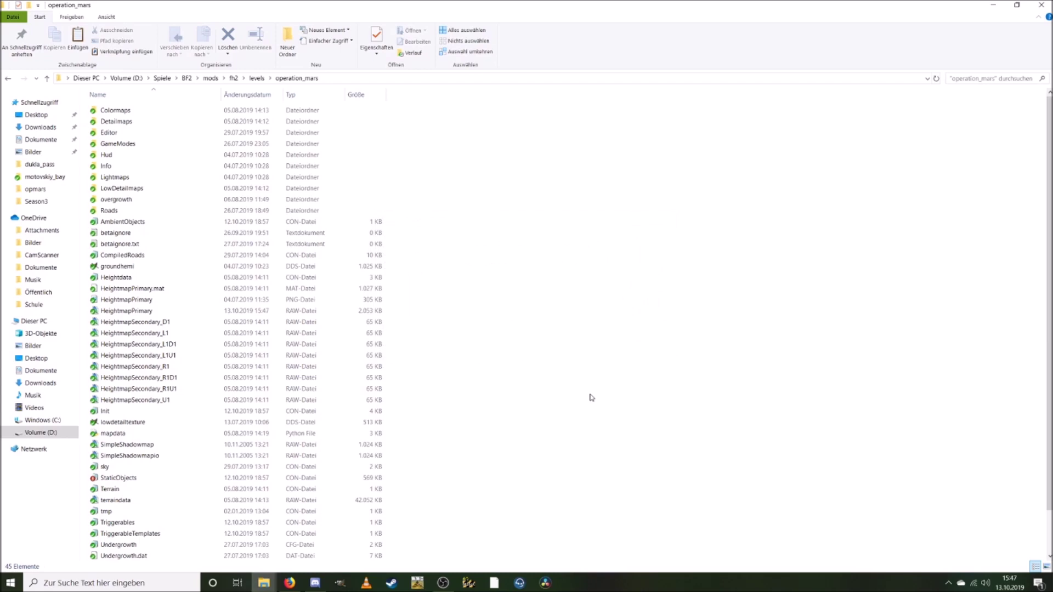
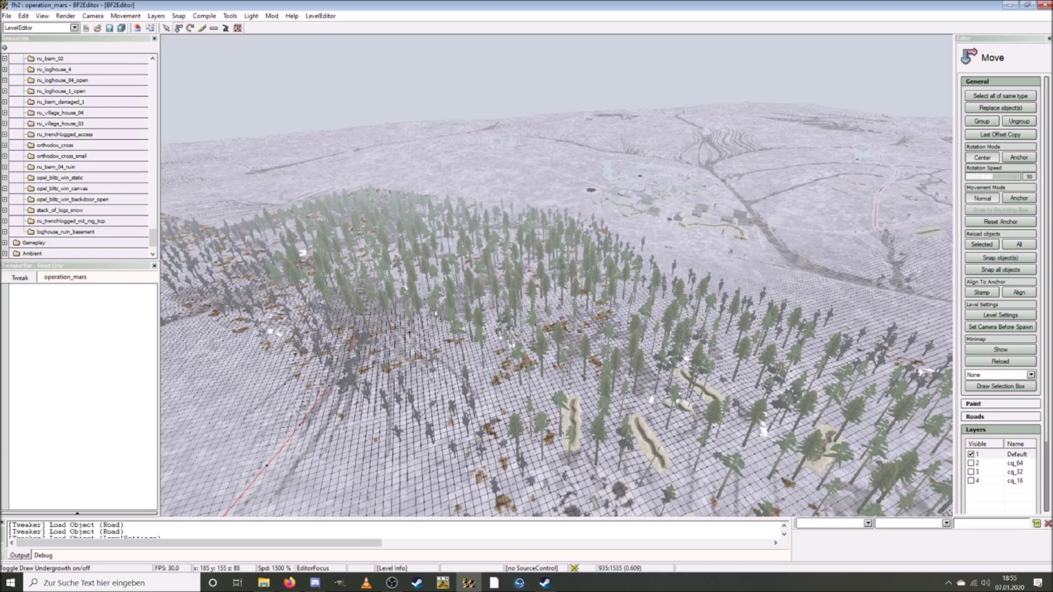
Step: Place a ru_trenchlogged_short_half_top trench cover on the snow beside the log trench near the ruined log house
left_click_drag(420, 326, 548, 251)
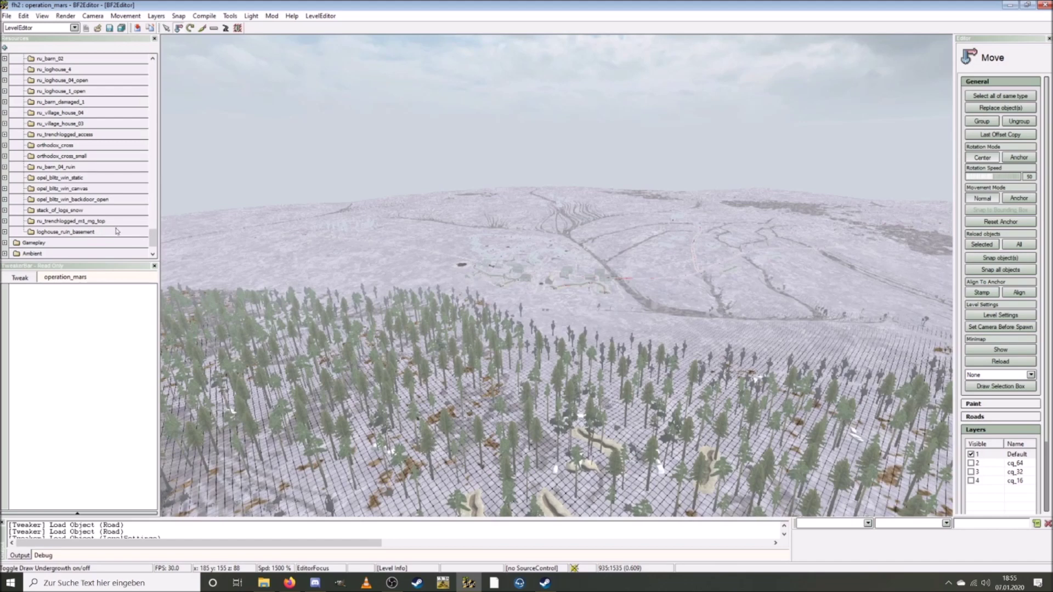
left_click_drag(153, 236, 143, 132)
left_click(122, 159)
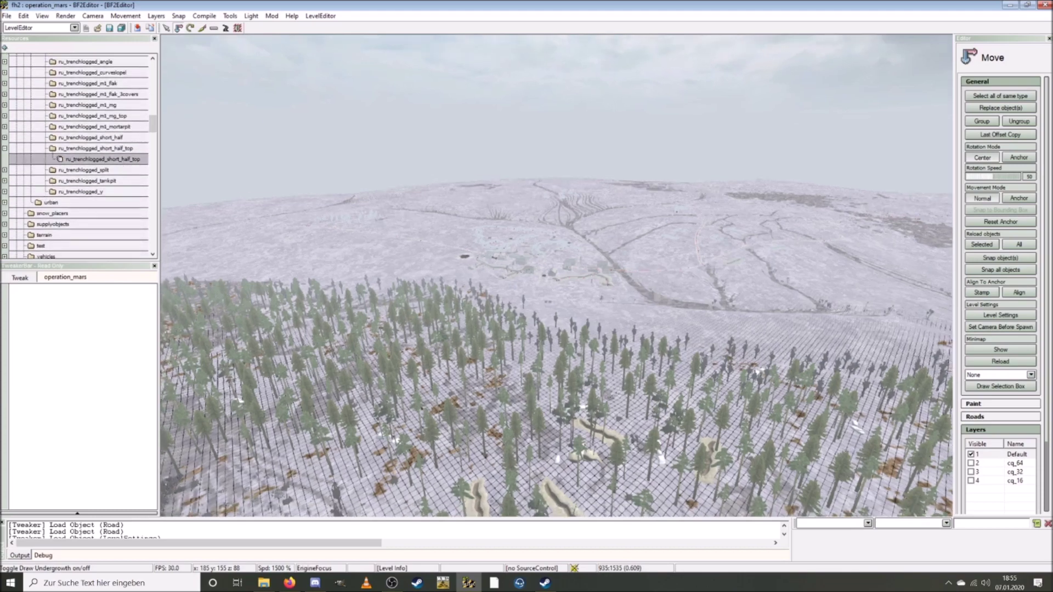
key("ctrl+w")
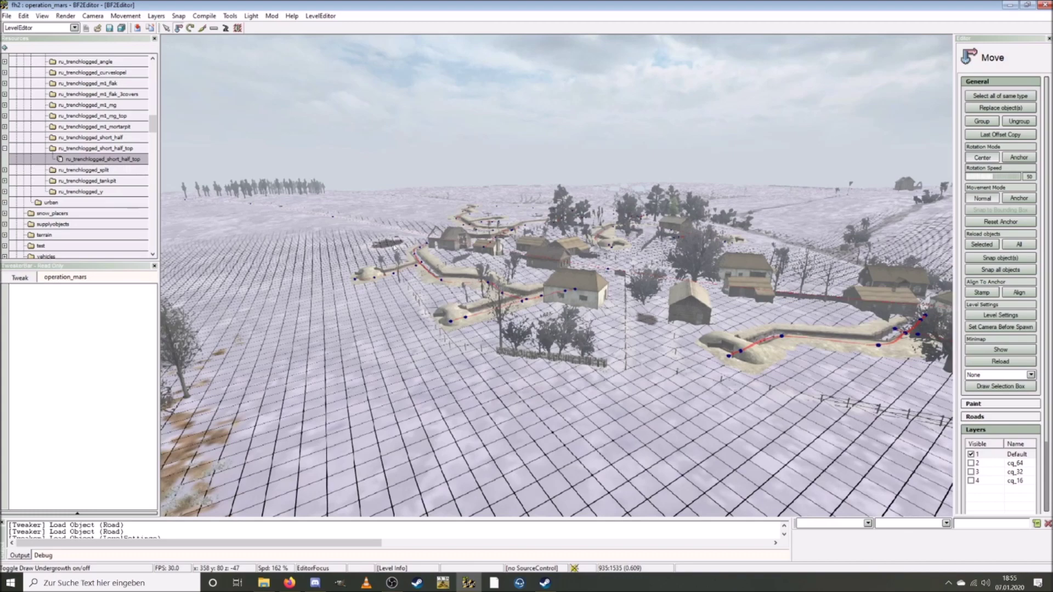
key("ctrl+w")
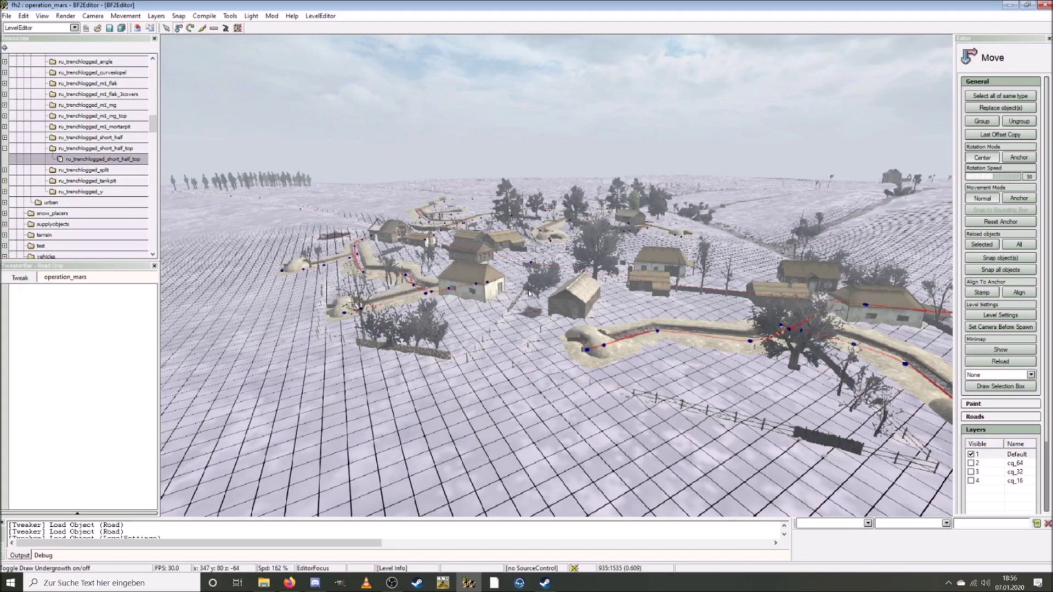
key("ctrl+w")
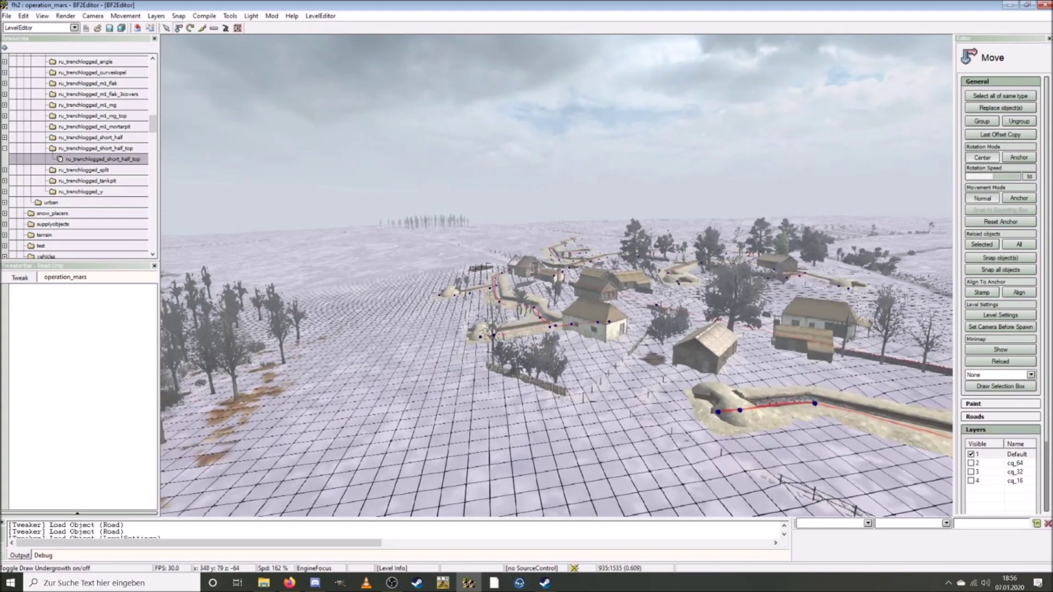
key("w")
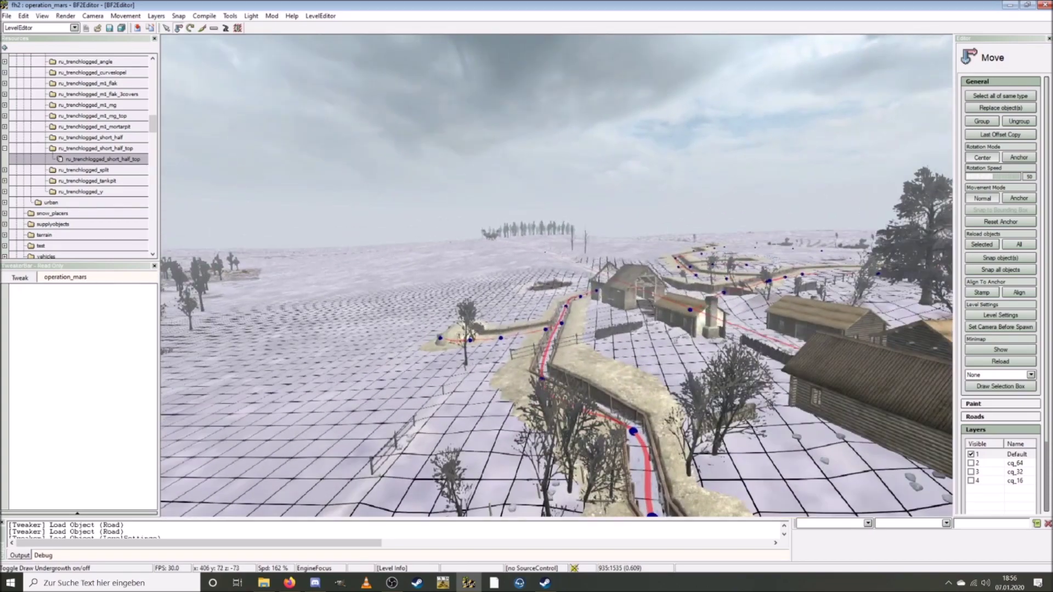
key("w")
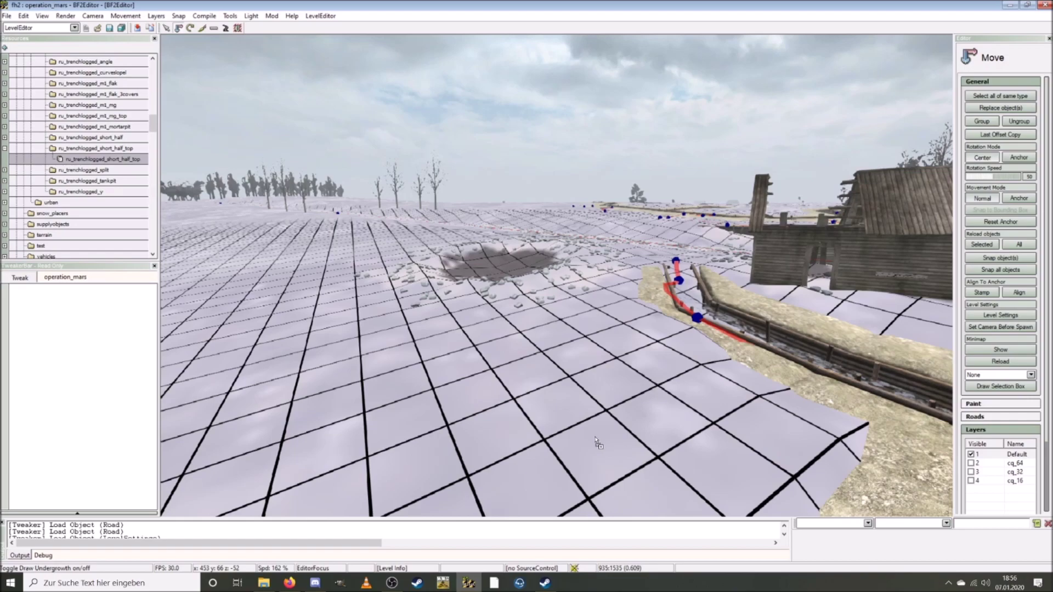
left_click_drag(596, 441, 596, 438)
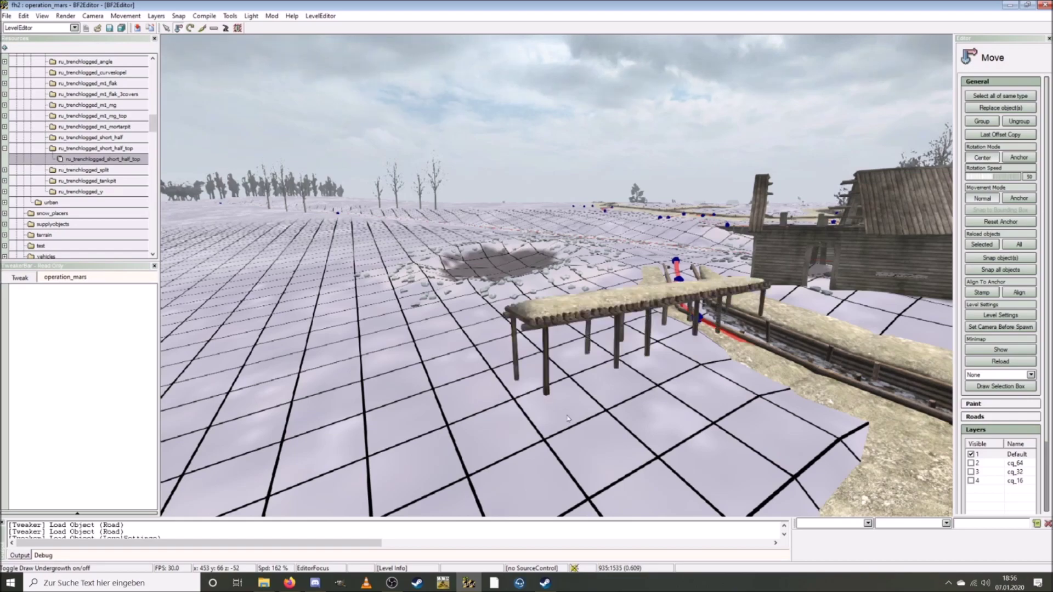
Step: Examine the placed trench cover's logs and support posts up close, along with the adjoining village trenches
key("ctrl")
scroll(565, 414, "down", 3)
key("s")
key("d")
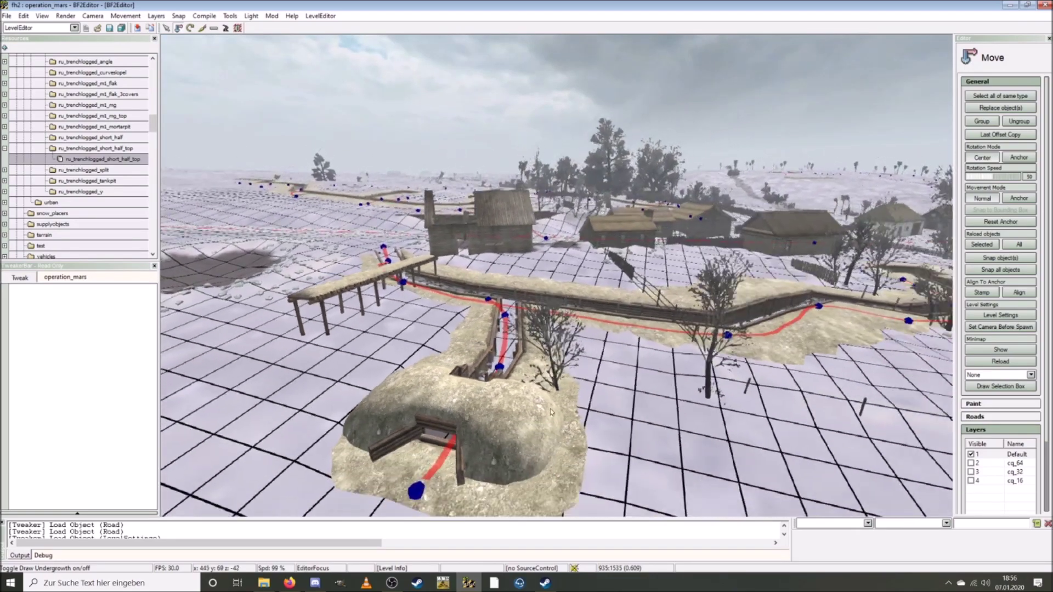
key("a")
key("w")
key("w")
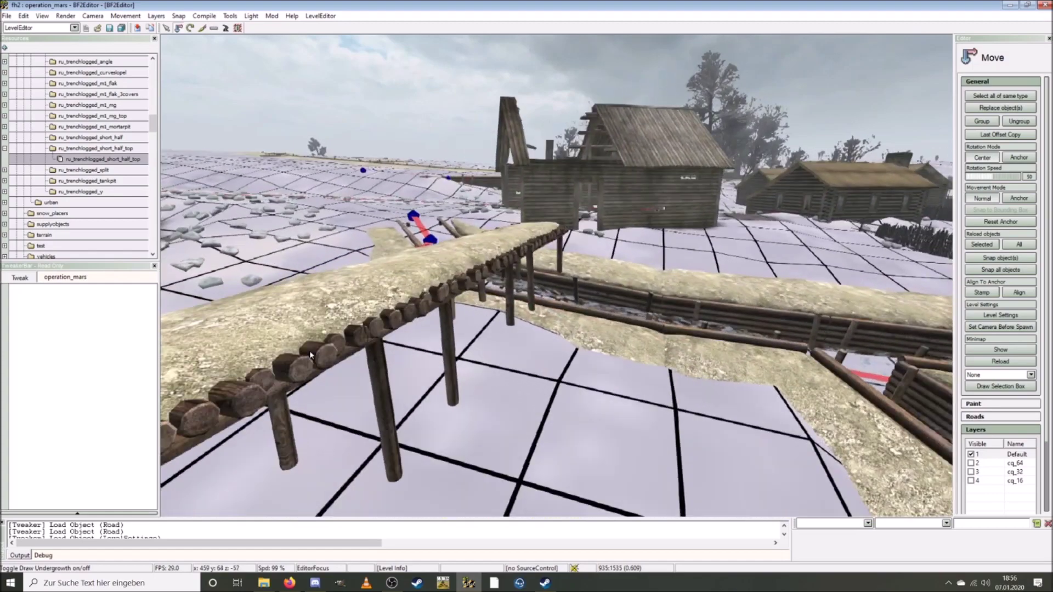
key("w")
key("ctrl")
key("d")
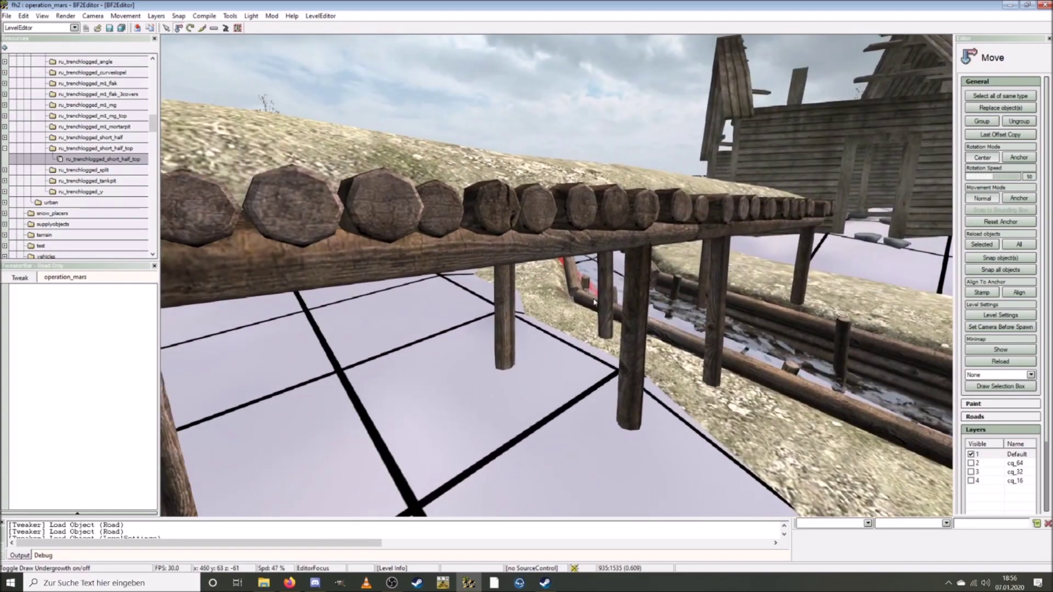
key("ctrl")
key("s")
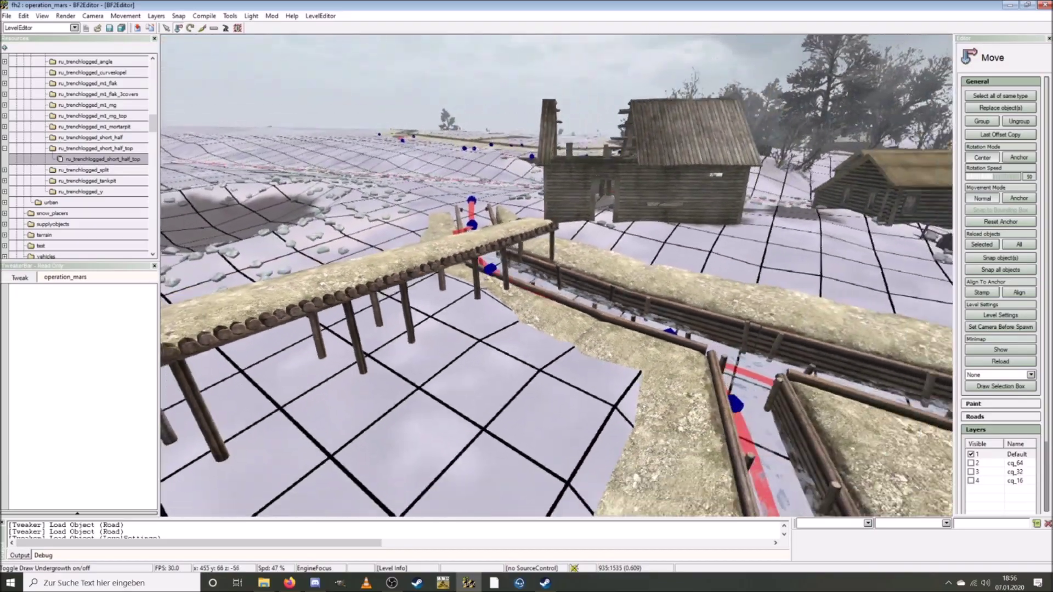
key("s")
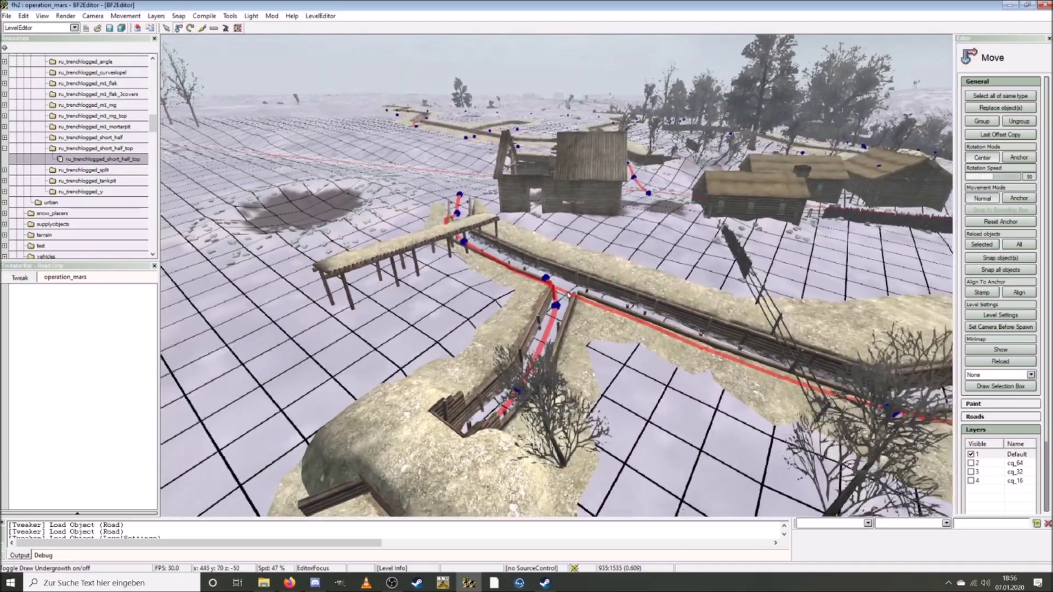
key("s")
key("d")
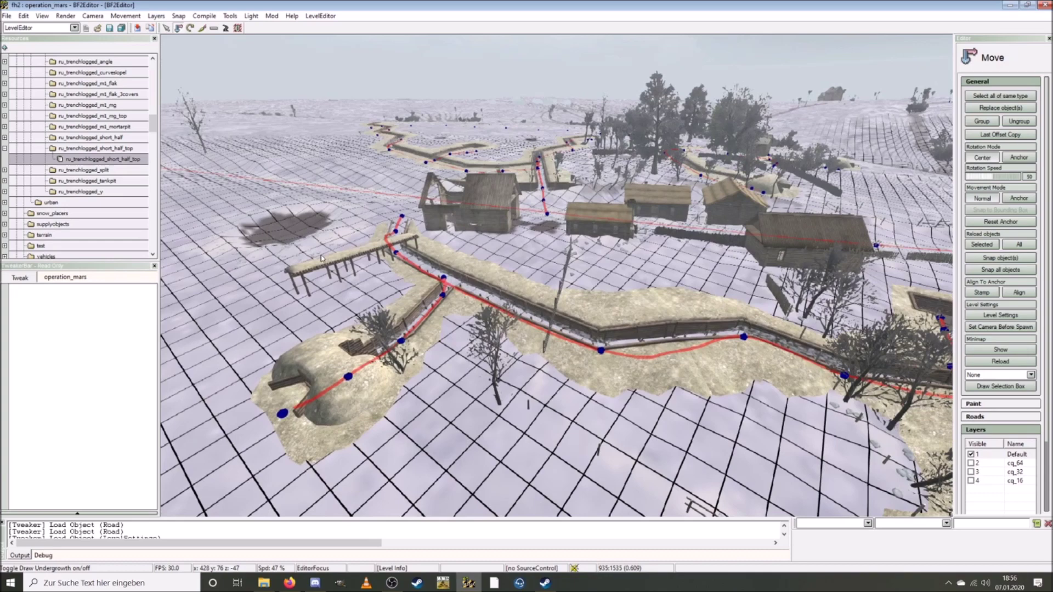
Step: Move the trench cover along the trench line to the open snow between the two bunkers, beside the wooden fence
left_click(335, 261)
left_click_drag(280, 267, 612, 350)
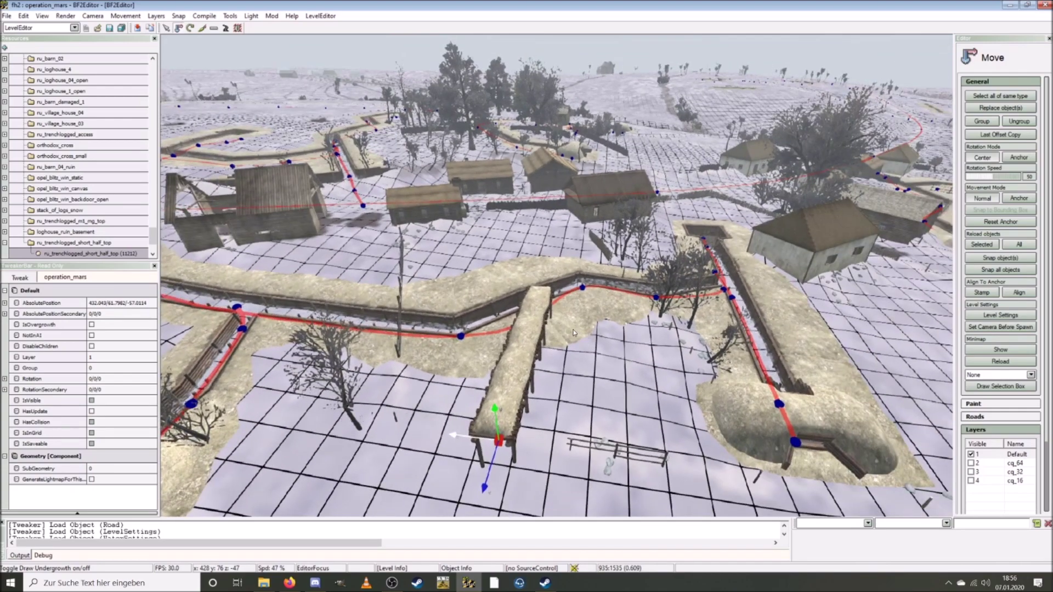
key("d")
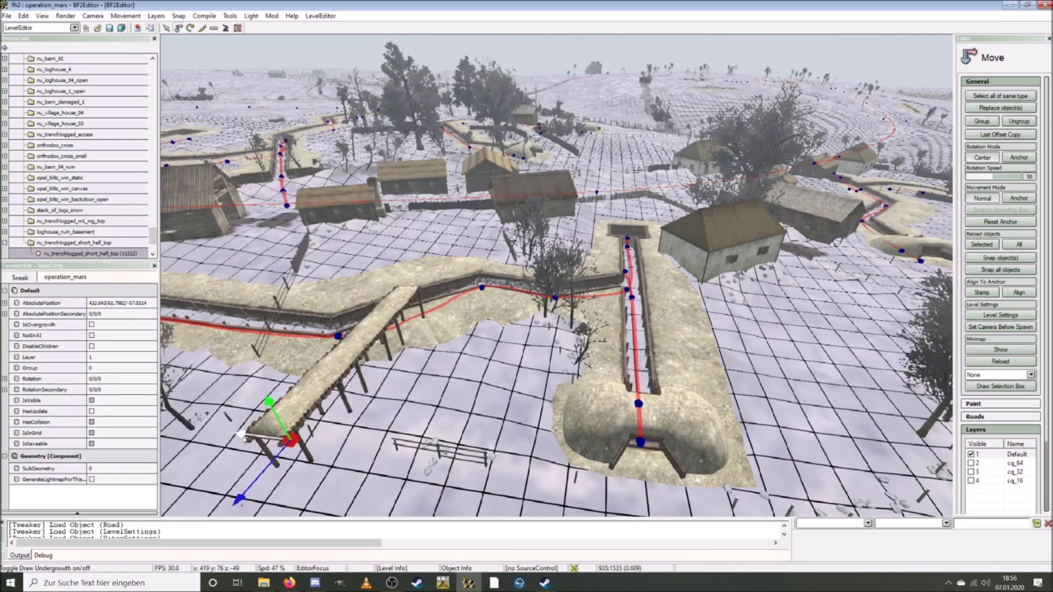
Step: Move the trench cover beside the log trench at the bunker and match the trench segment's rotation of 0/6.2/0
left_click_drag(293, 444, 590, 469)
key("d")
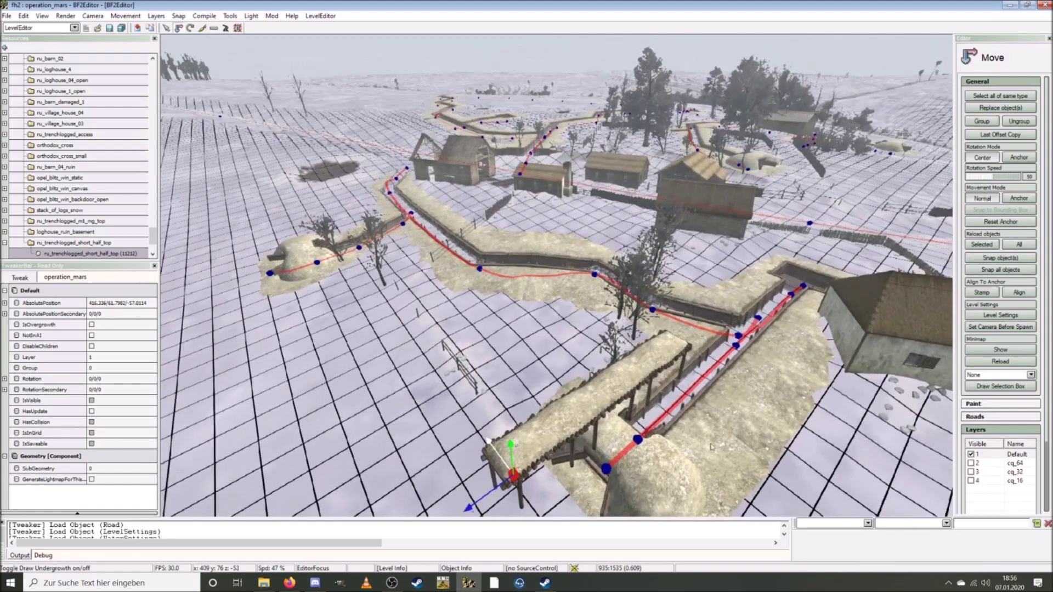
left_click(757, 431)
key("ctrl+m")
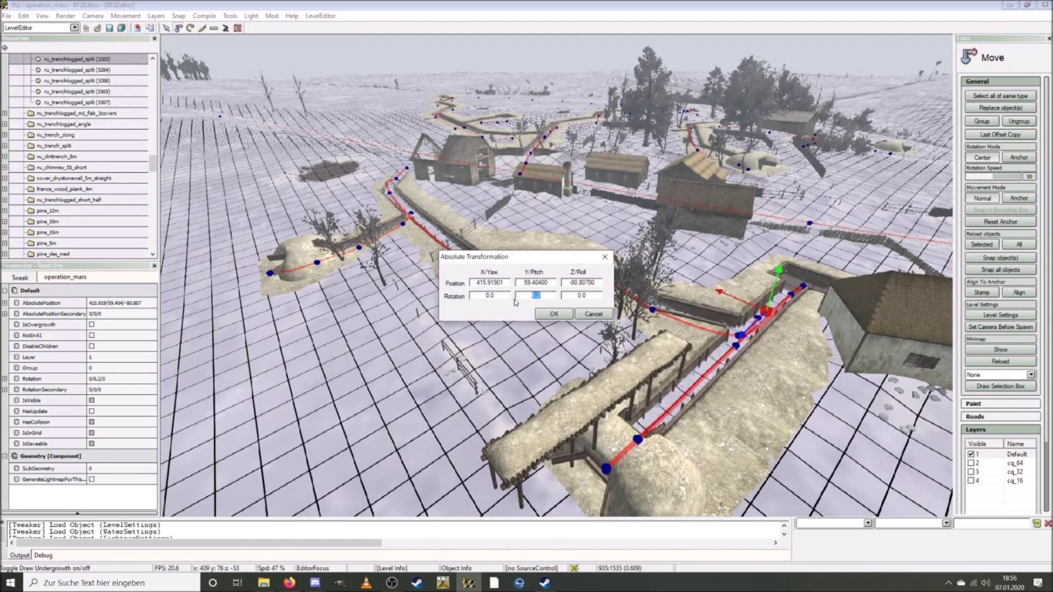
left_click(553, 316)
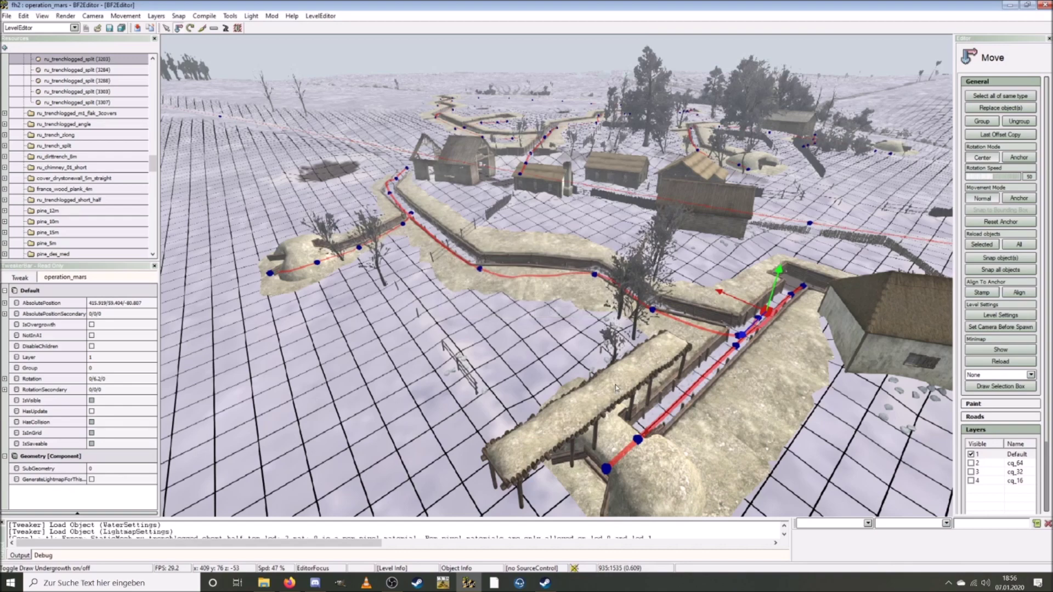
left_click(615, 388)
key("ctrl+m")
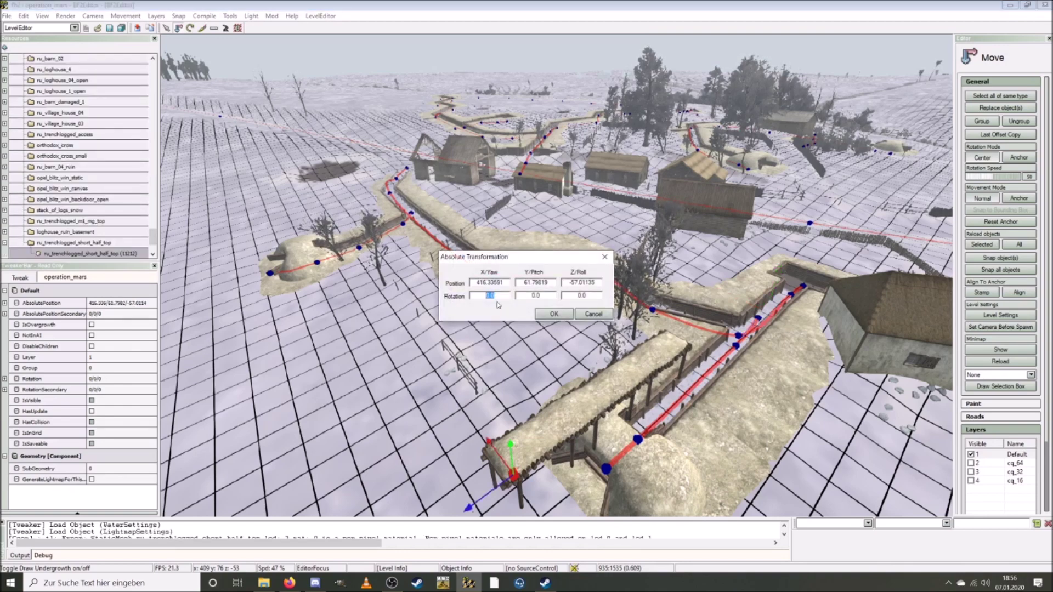
left_click(554, 315)
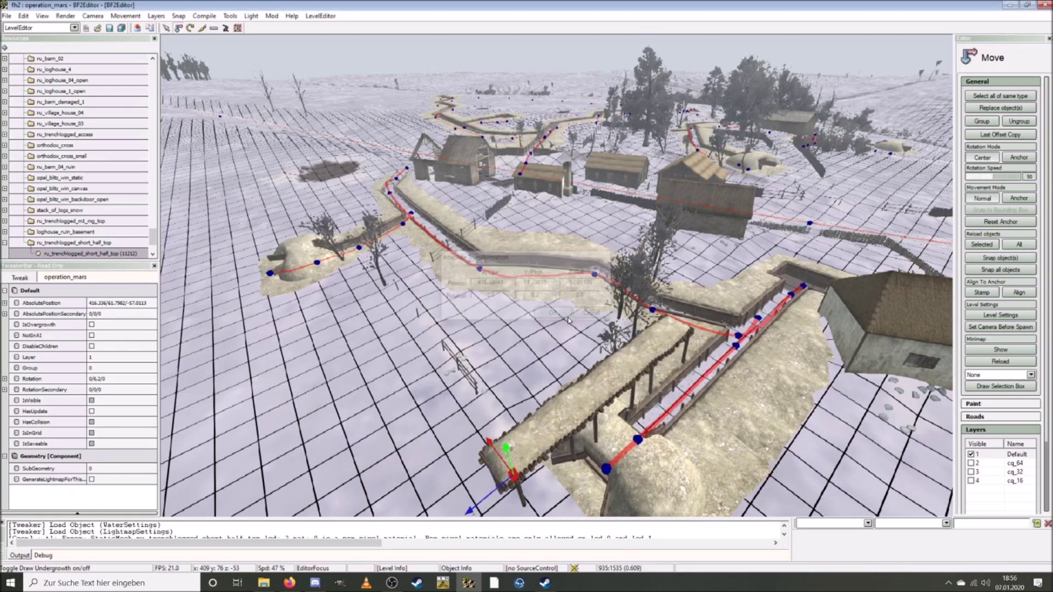
Step: Slide the cover alongside the trench towards the bunker end and lower it to a height of about 58.6
left_click_drag(471, 510, 614, 407)
left_click_drag(613, 348, 647, 369)
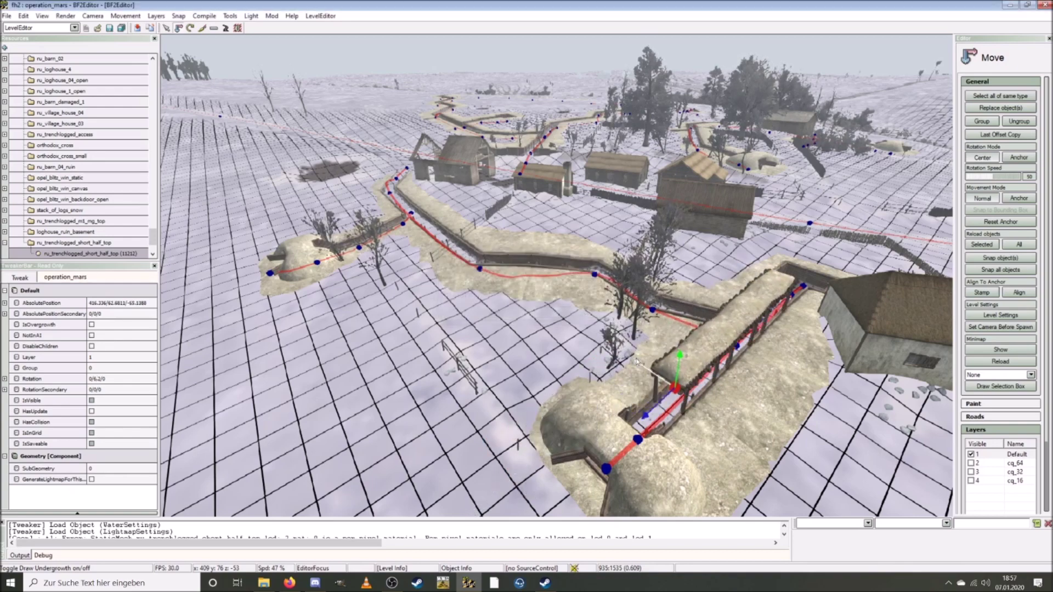
key("w")
key("w")
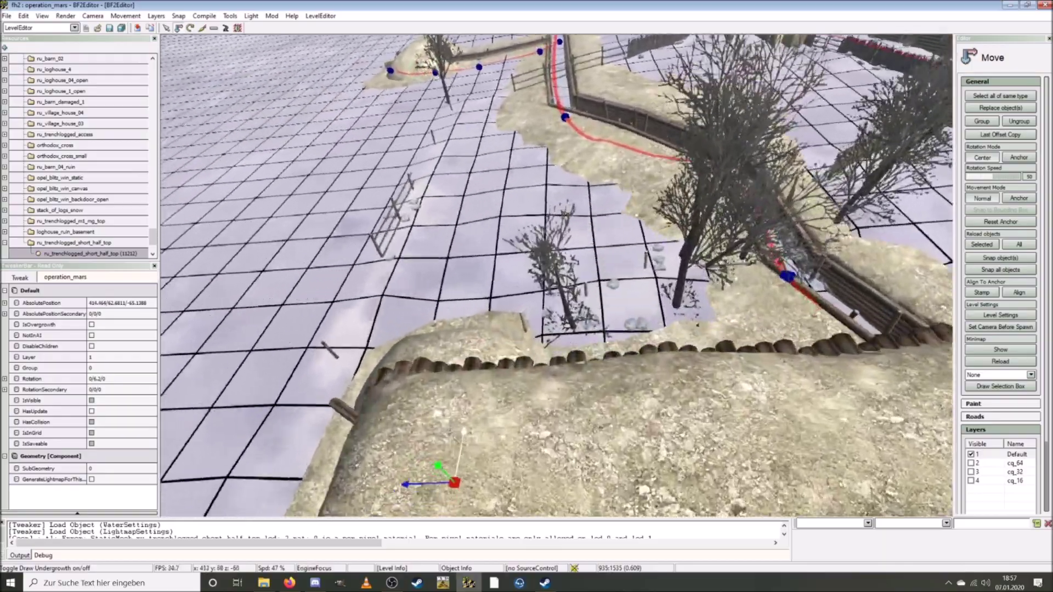
key("s")
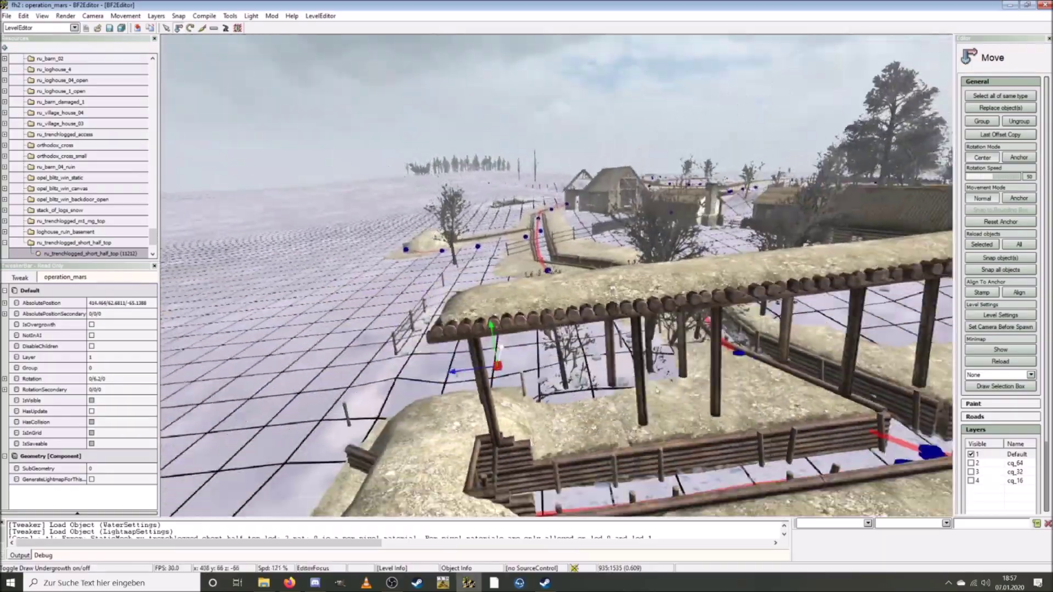
key("w")
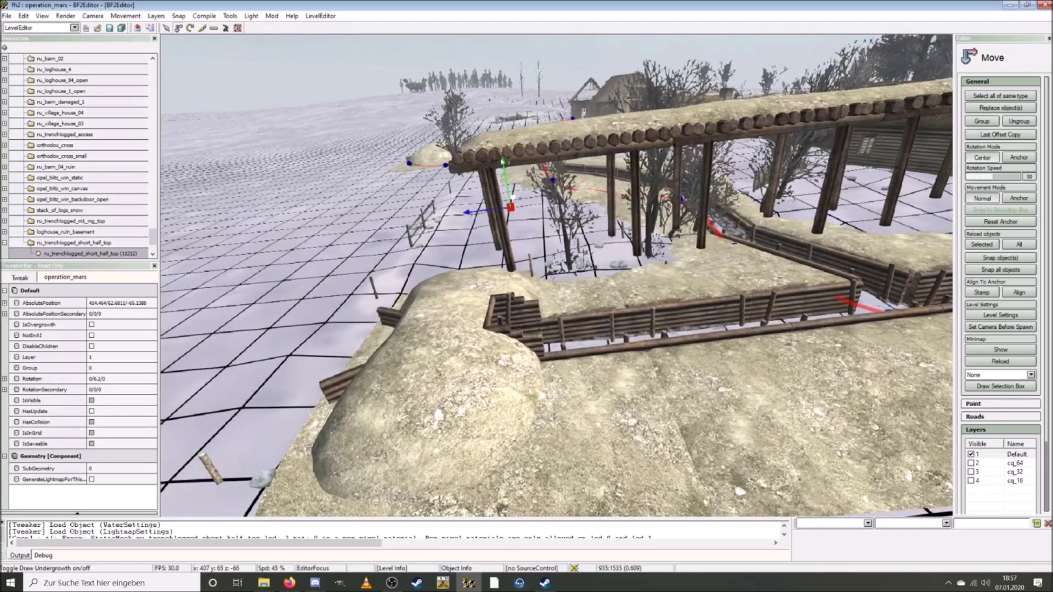
left_click_drag(515, 206, 566, 325)
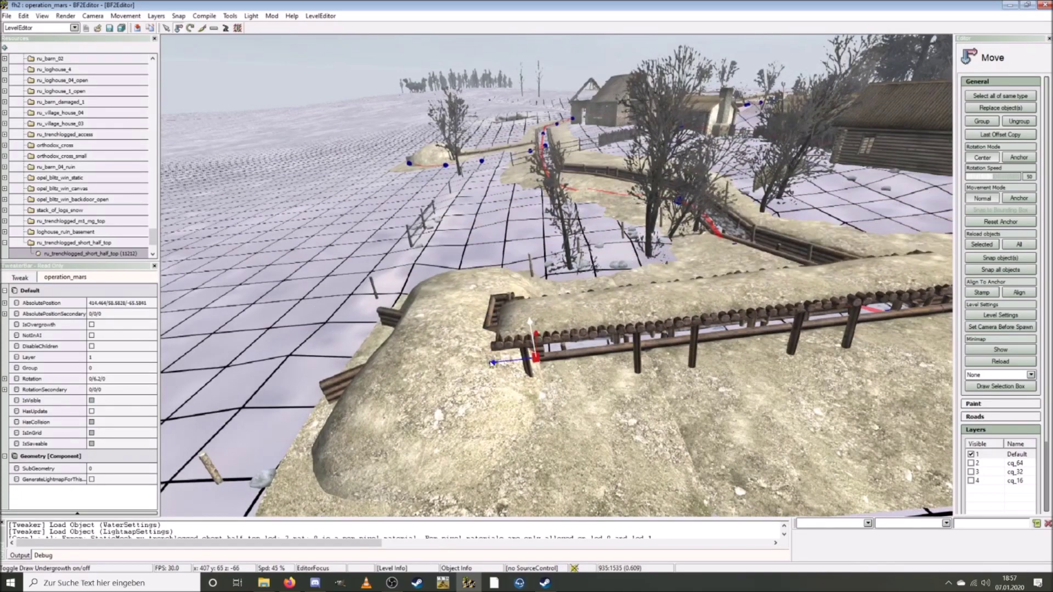
mouse_move(492, 363)
left_mouse_down()
mouse_move(515, 365)
mouse_move(505, 371)
left_mouse_up()
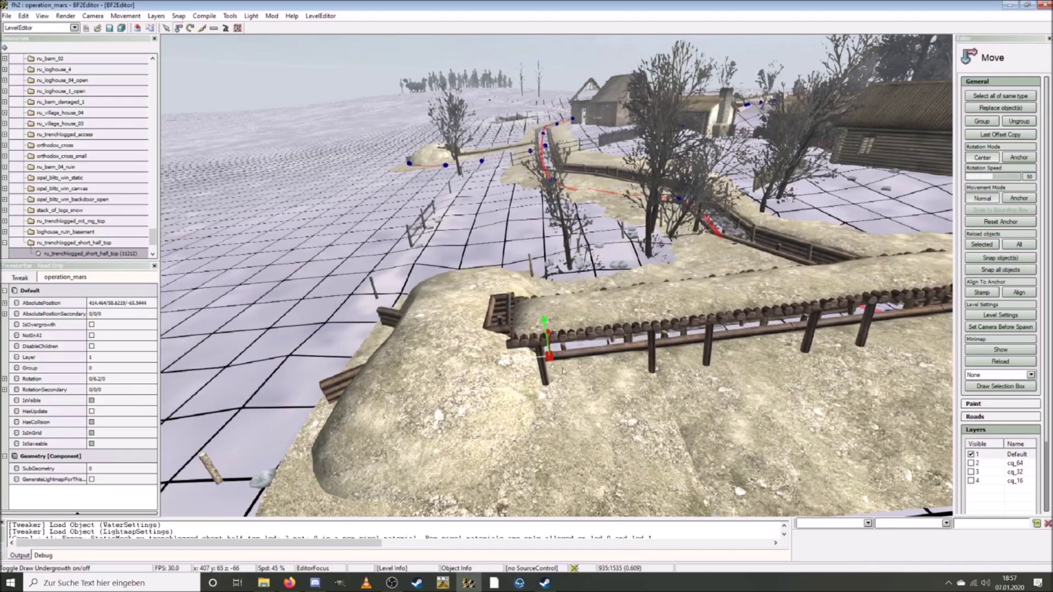
Step: Shift the trench cover sideways to centre it over the trench, at an X position of about 415.9
key("d")
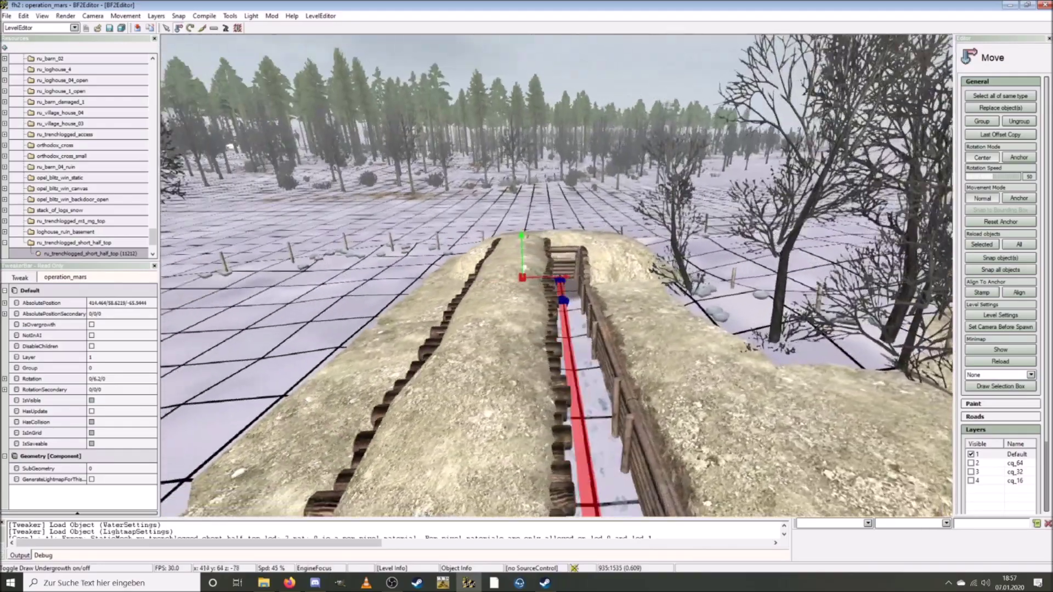
key("d")
key("w")
left_click_drag(540, 280, 599, 287)
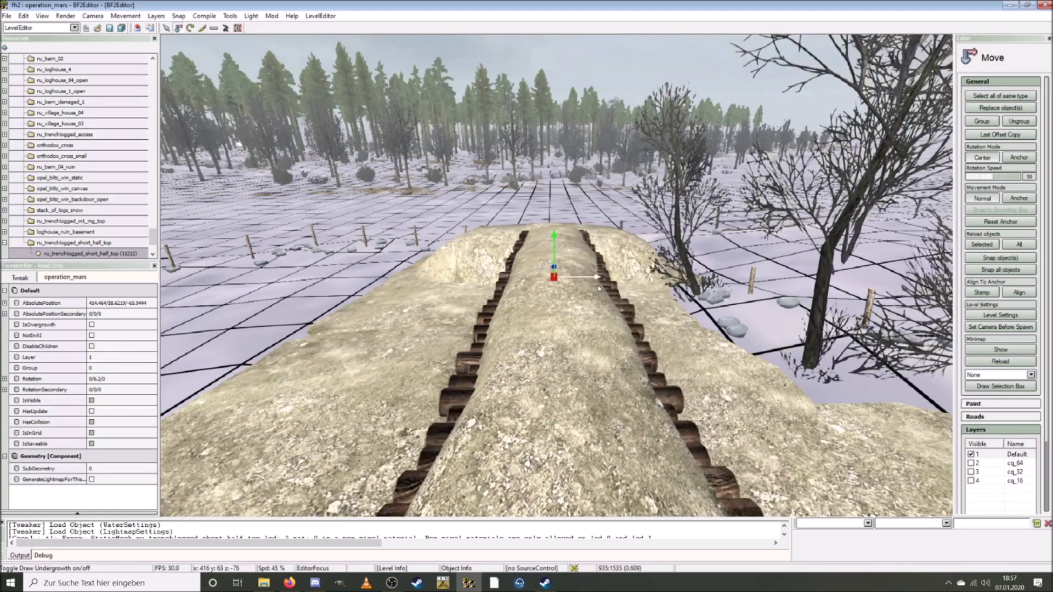
key("a")
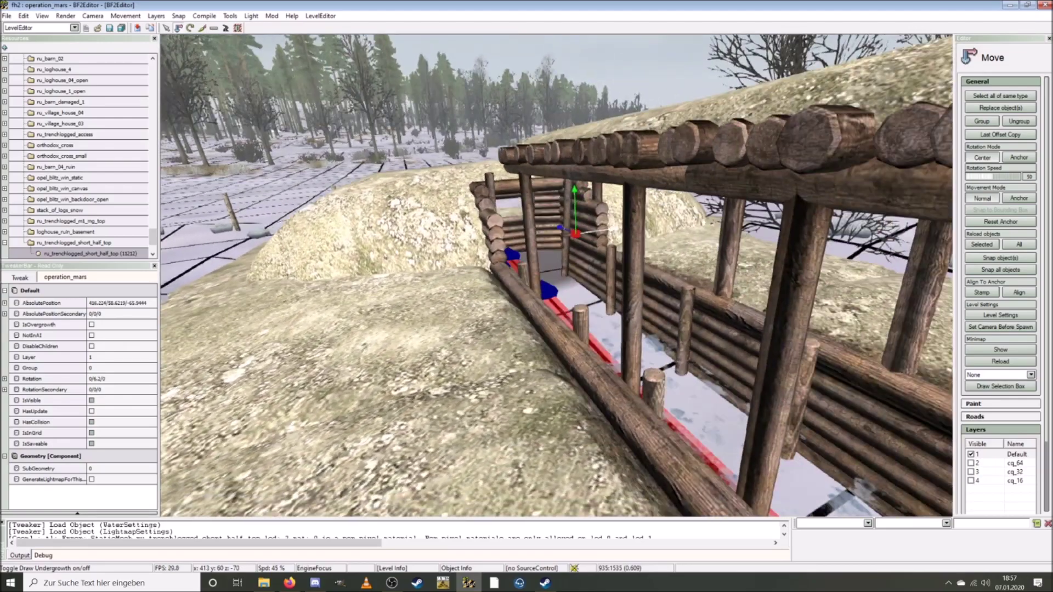
key("d")
key("s")
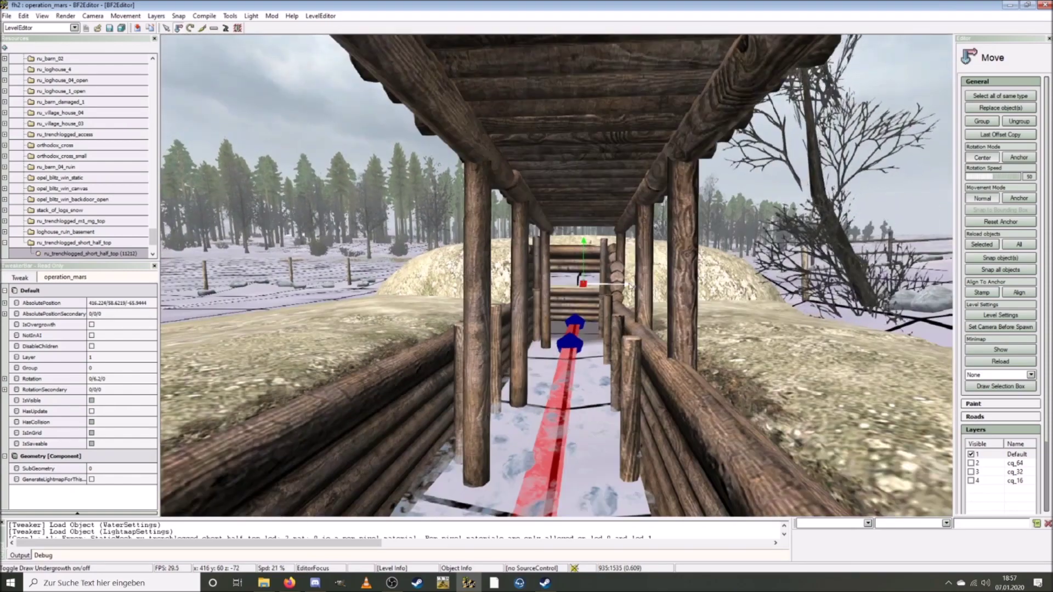
left_click_drag(627, 285, 609, 284)
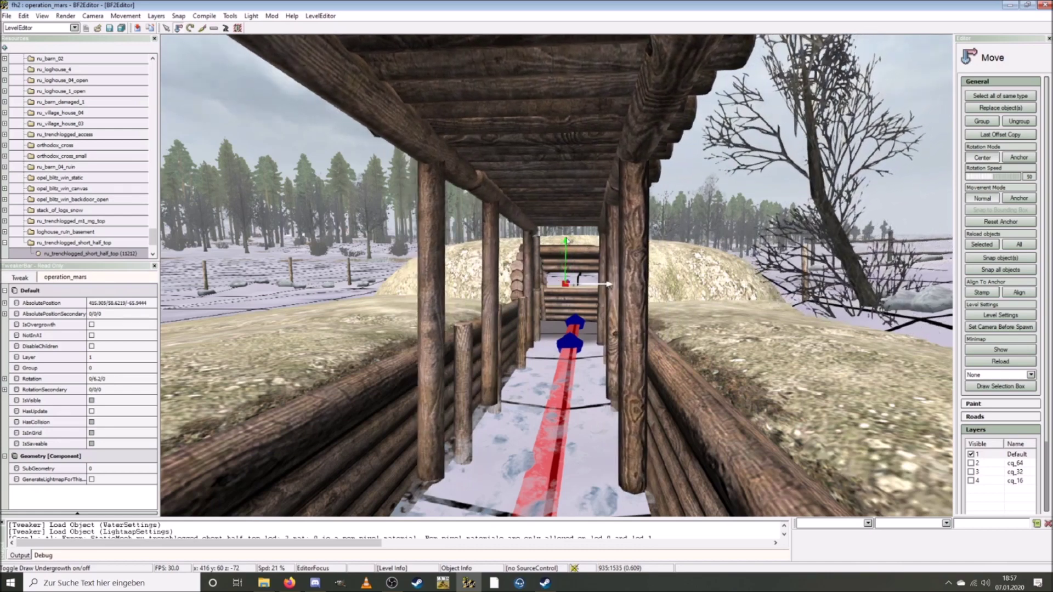
Step: Lower the cover to a height of about 57.7 and slide it slightly back from the trench's end wall
left_click_drag(567, 242, 561, 293)
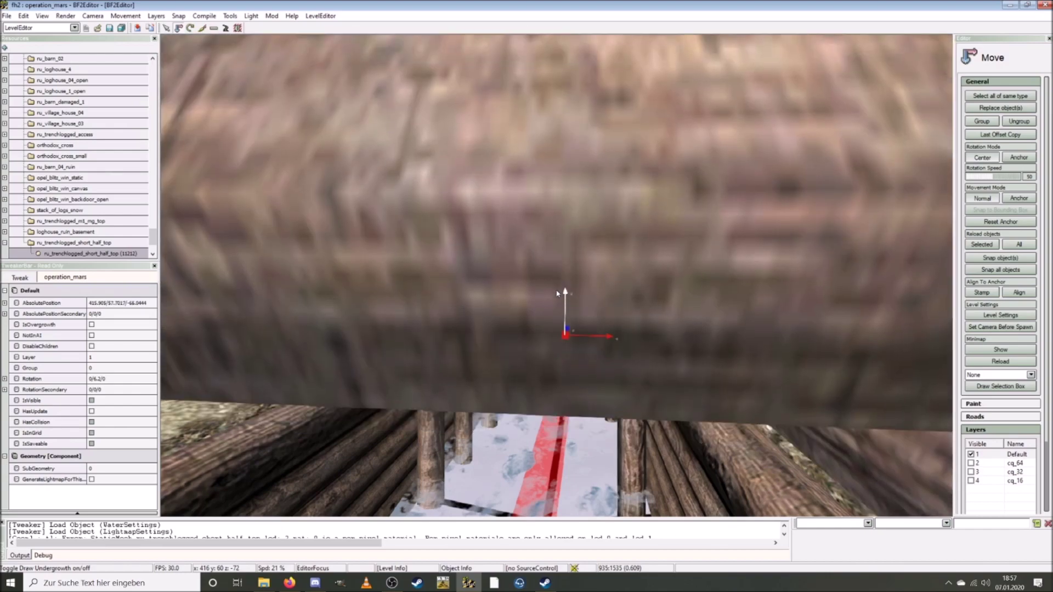
scroll(560, 293, "down", 1)
key("a")
key("w")
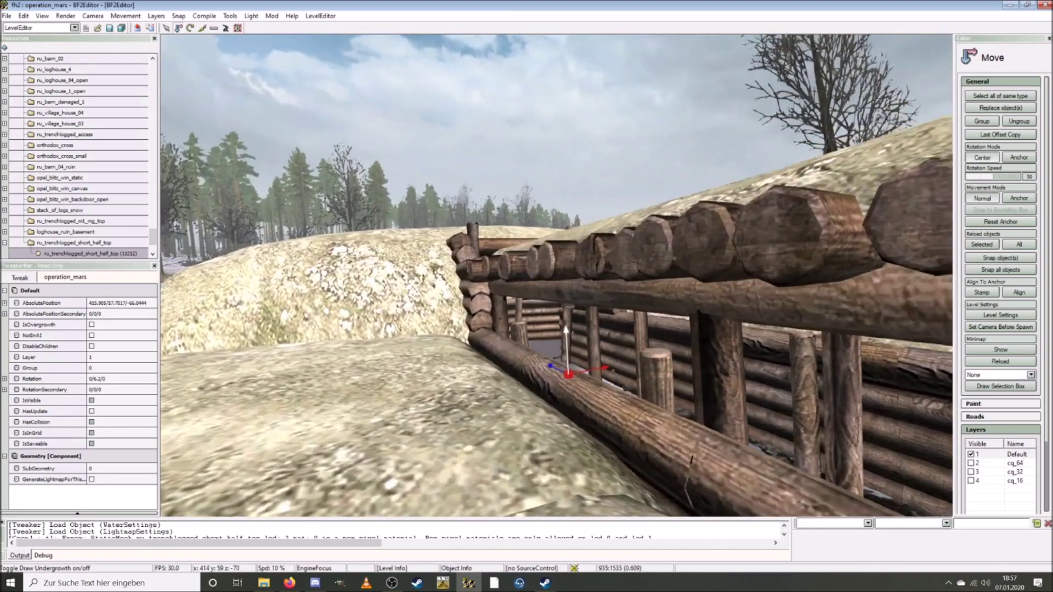
key("w")
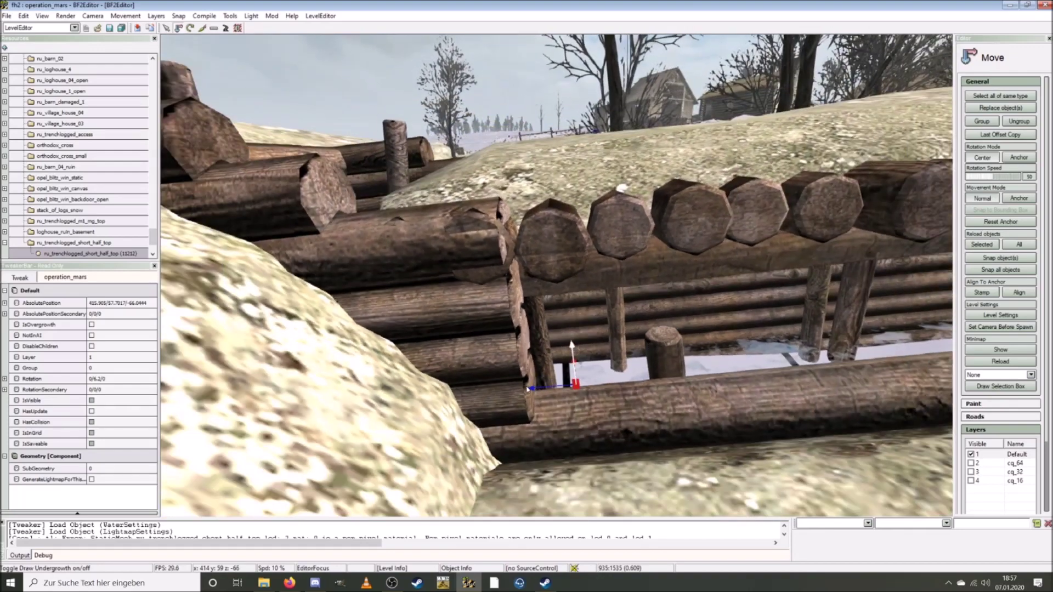
left_click_drag(527, 389, 629, 396)
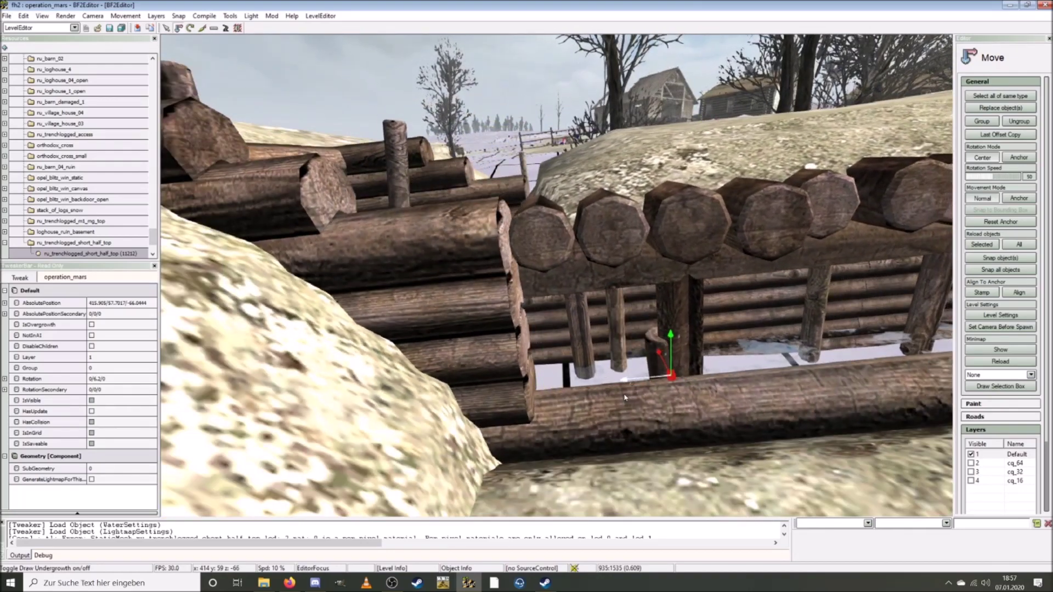
Step: Try the cover pushed right up to the trench's end wall and check the fit from inside and above
key("w")
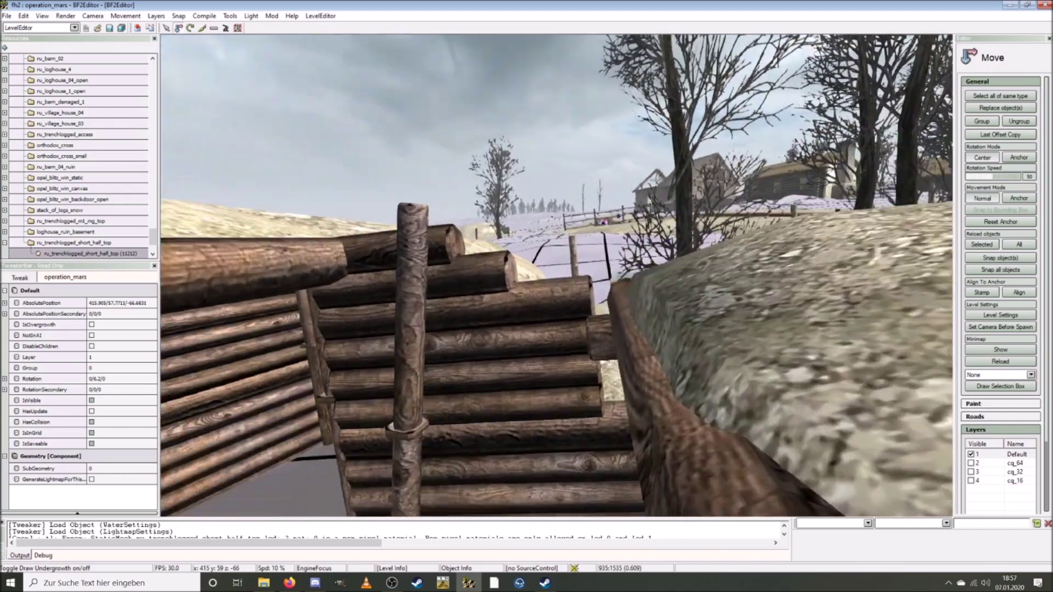
key("s")
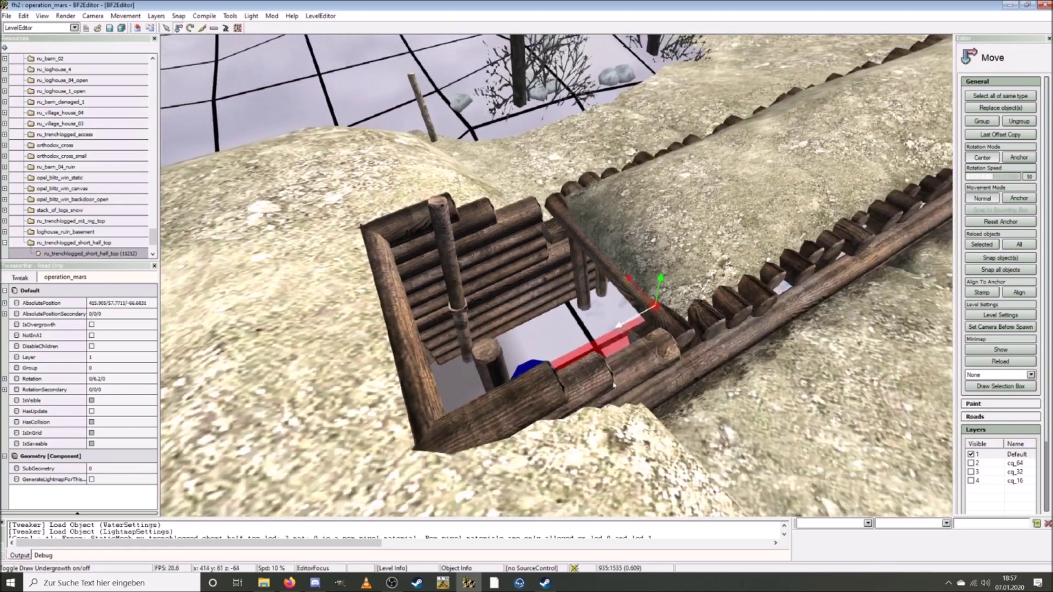
left_click_drag(618, 326, 484, 382)
key("w")
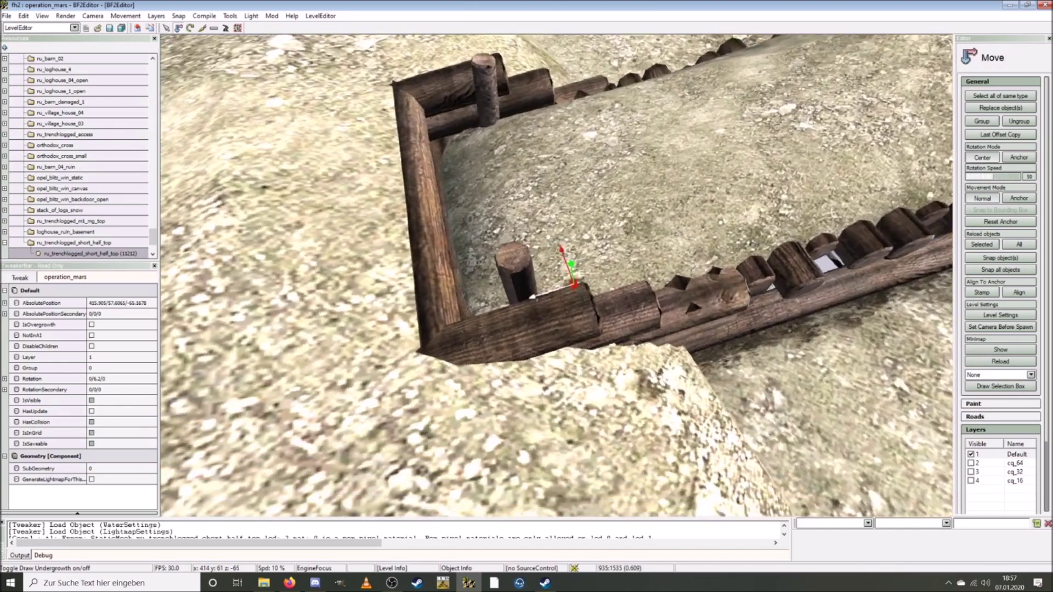
key("w")
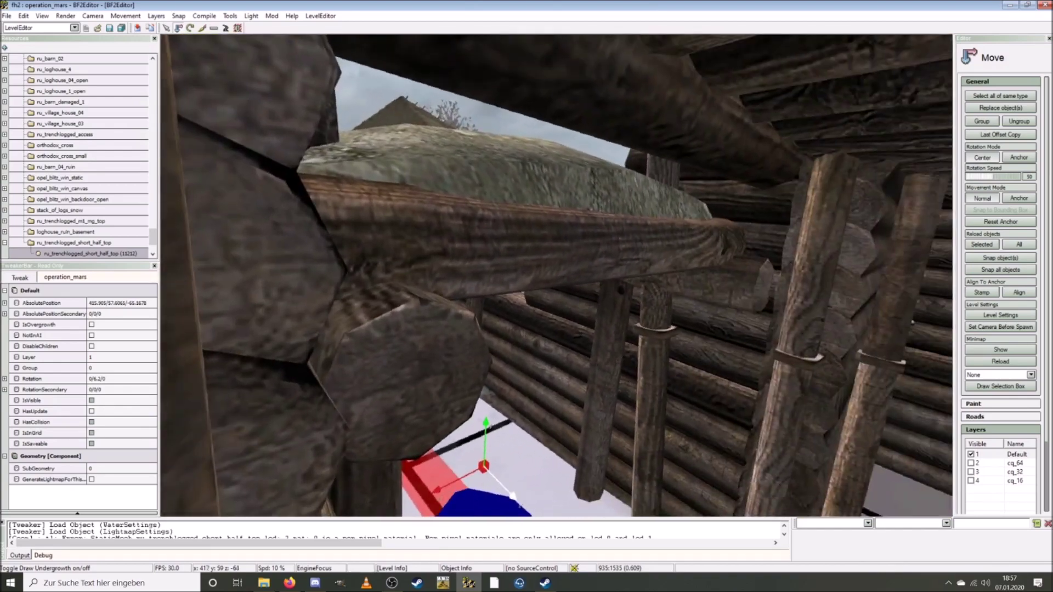
key("w")
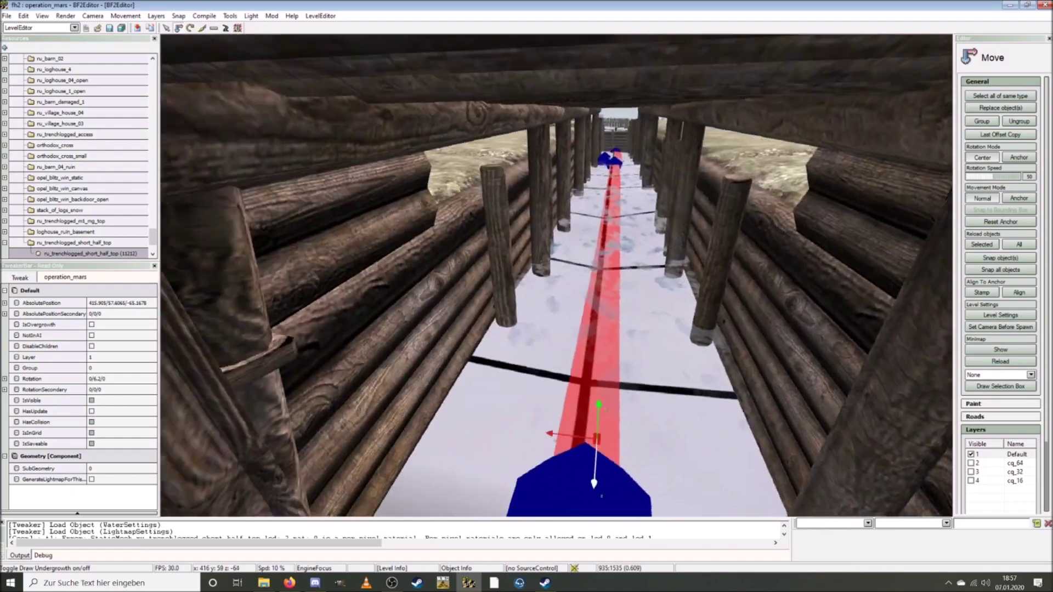
scroll(488, 392, "up", 4)
key("s")
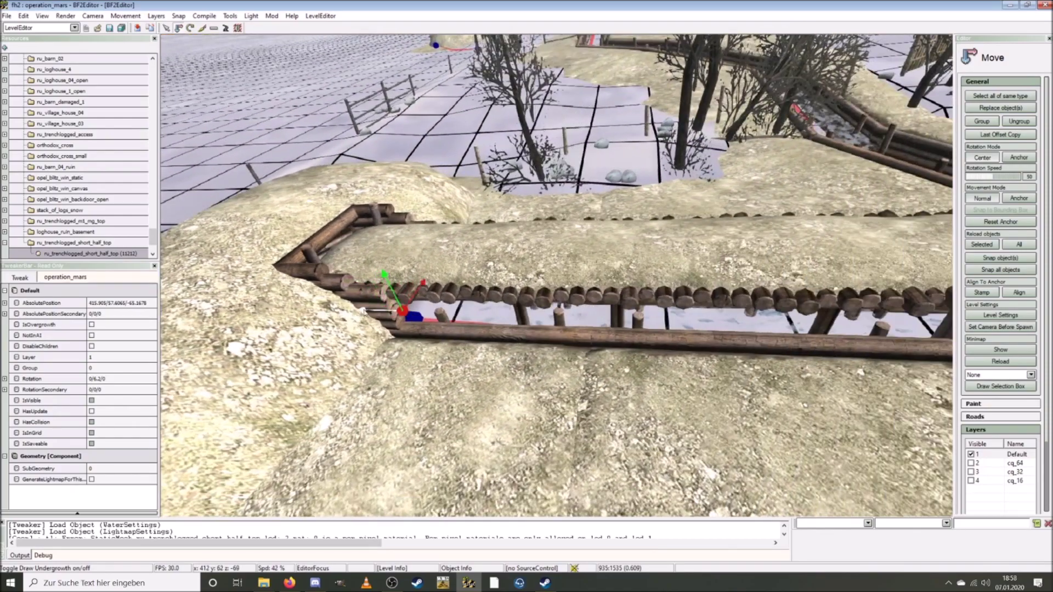
Step: Slide the cover back along the trench to a Z position of about -68.8, leaving the bunker-end firing position open
left_click_drag(365, 312, 578, 314)
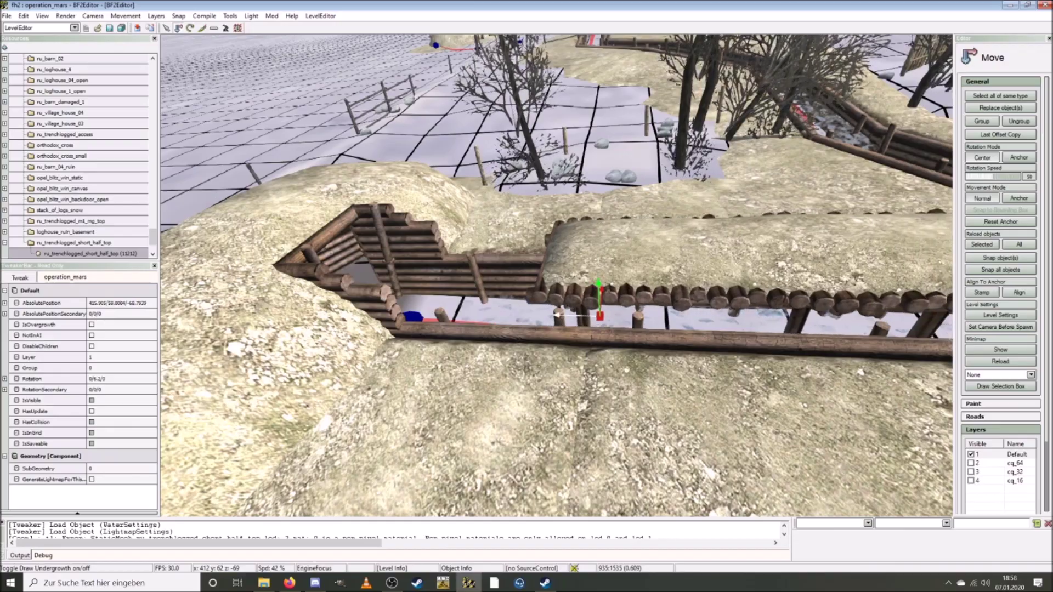
key("w")
key("s")
key("w")
key("s")
key("w")
key("s")
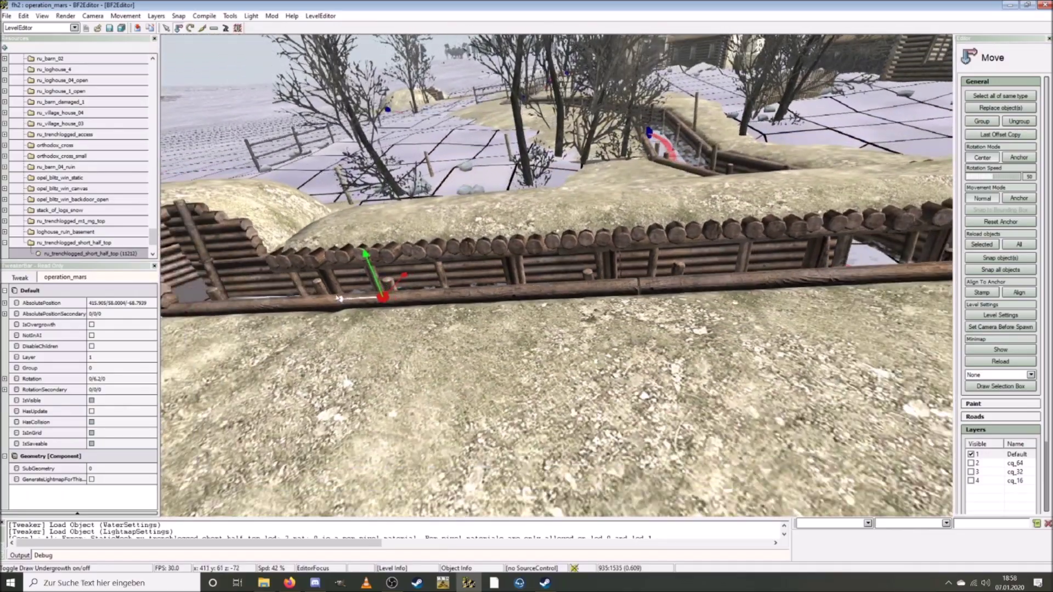
Step: Fine-tune the cover against the trench walls and posts to about 58.01 in height and -68.9 in Z
left_click(339, 298)
key("w")
key("s")
key("w")
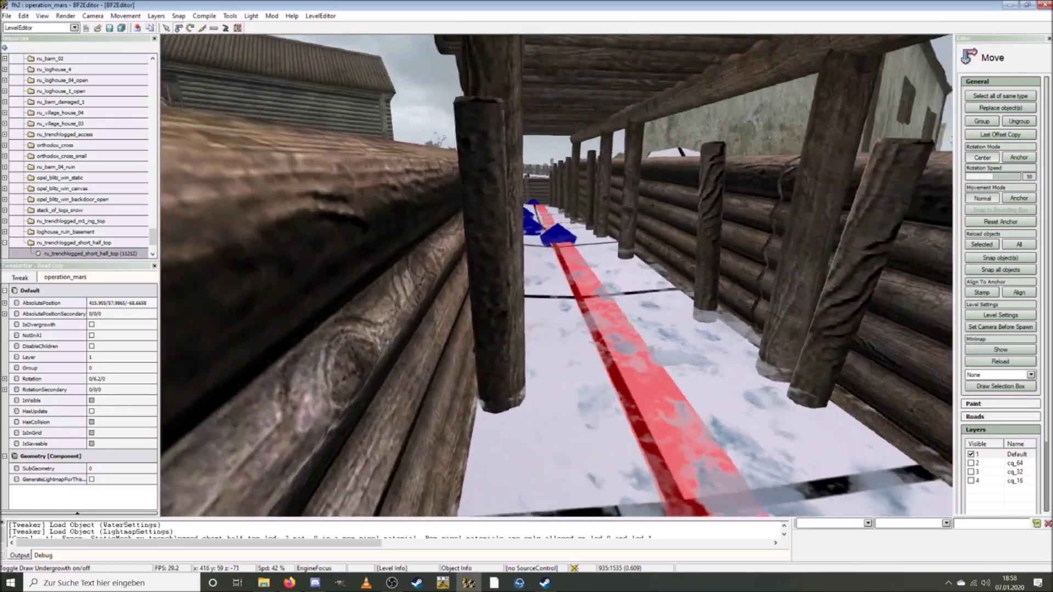
key("s")
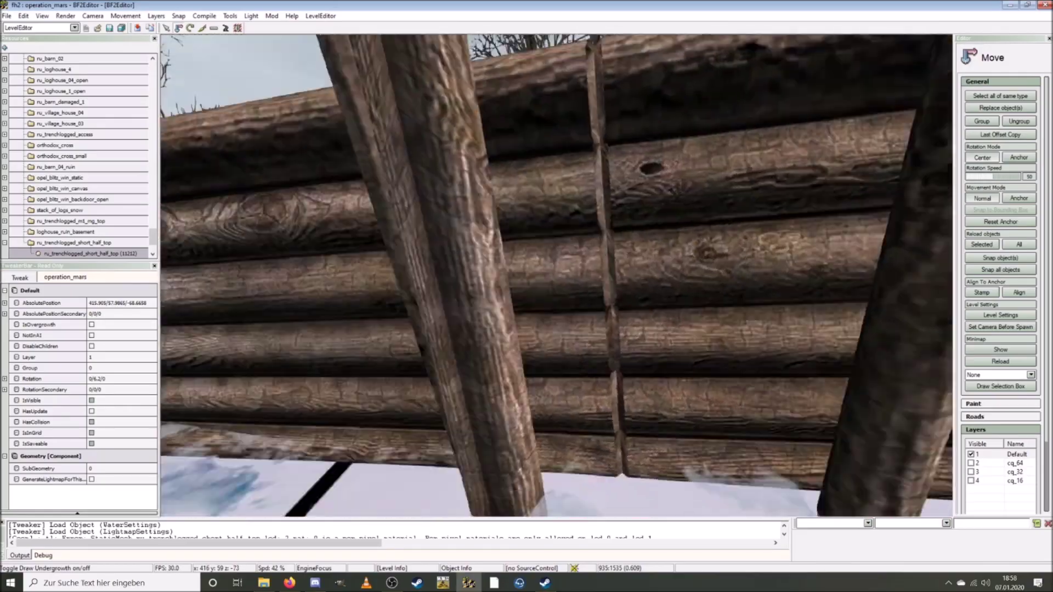
key("a")
key("d")
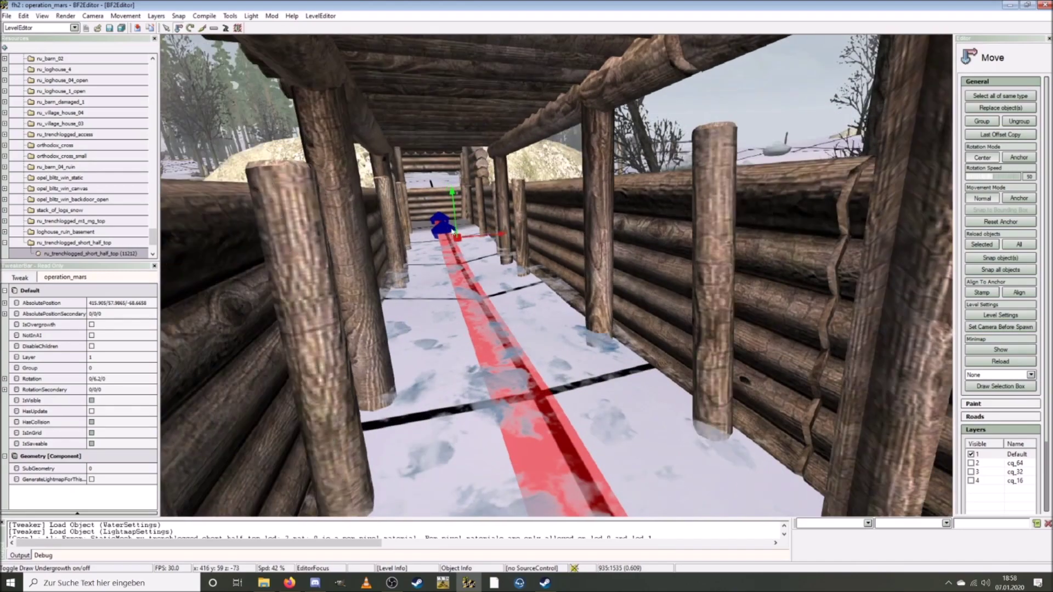
left_click_drag(451, 231, 450, 234)
Step: Walk through the covered trench with the soldier camera to check its headroom and firing view, and return to the normal camera
key("s")
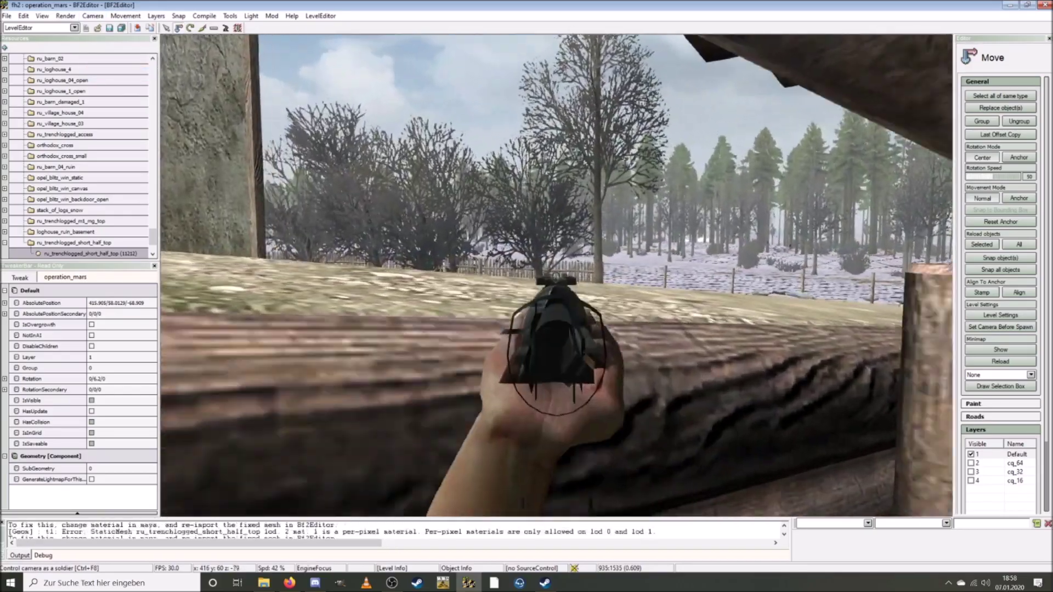
key("w")
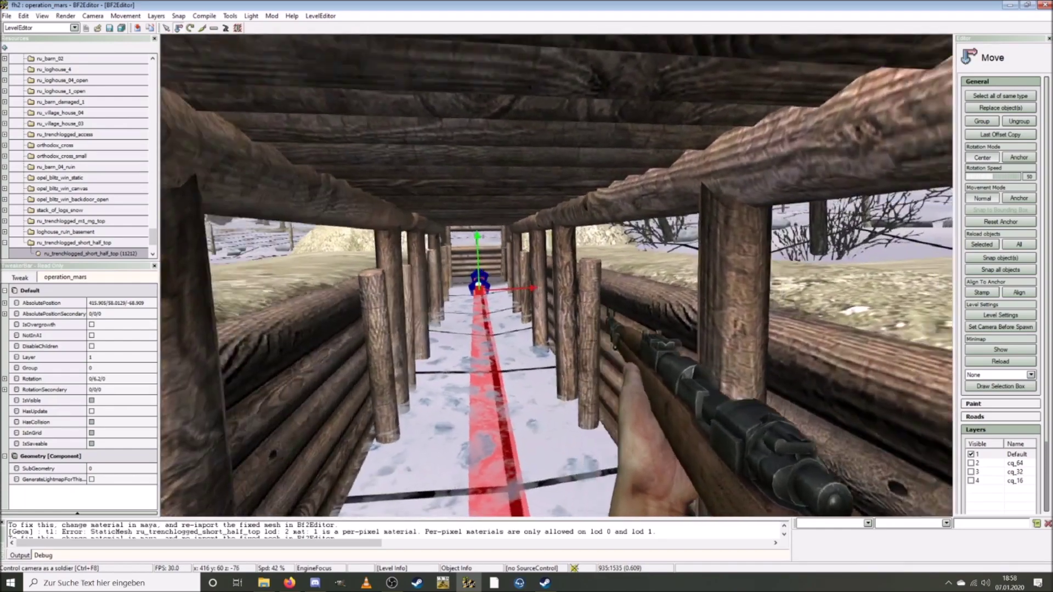
key("d")
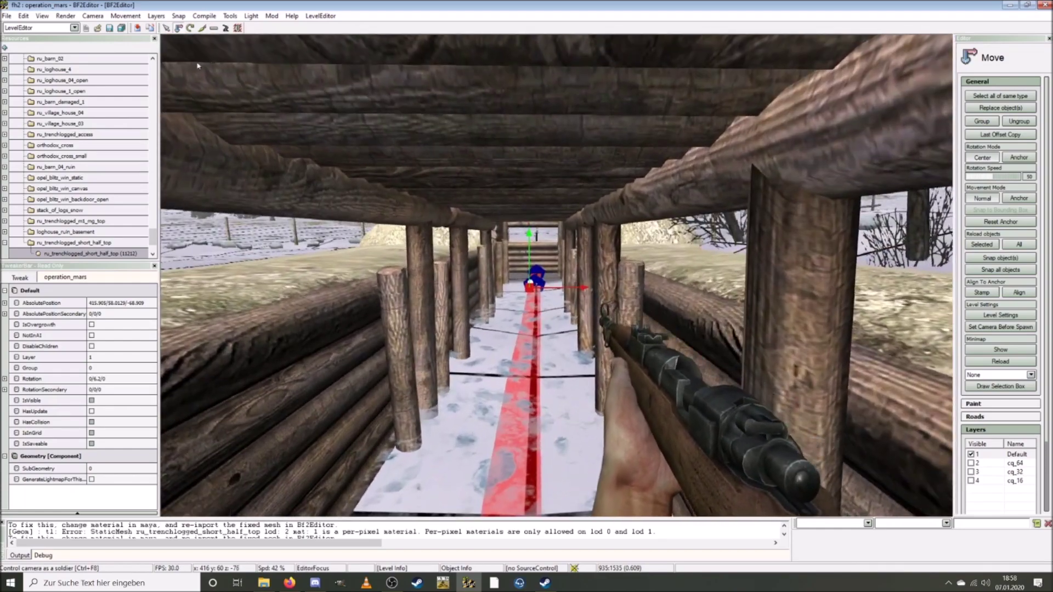
left_click(92, 28)
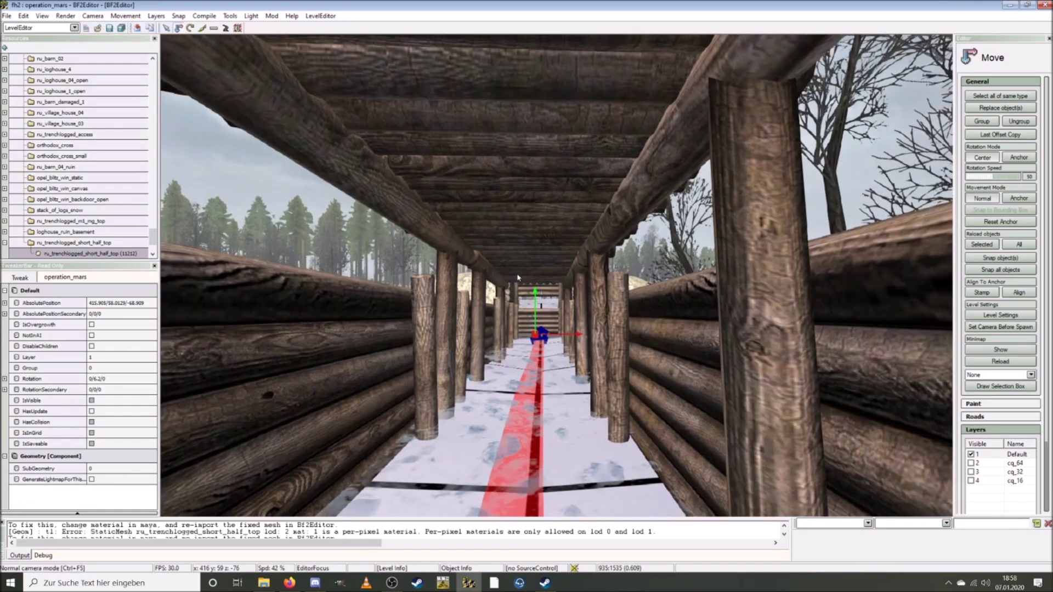
Step: Try the trench cover higher above the walls, at a height of about 58.19
left_click_drag(535, 293, 528, 267)
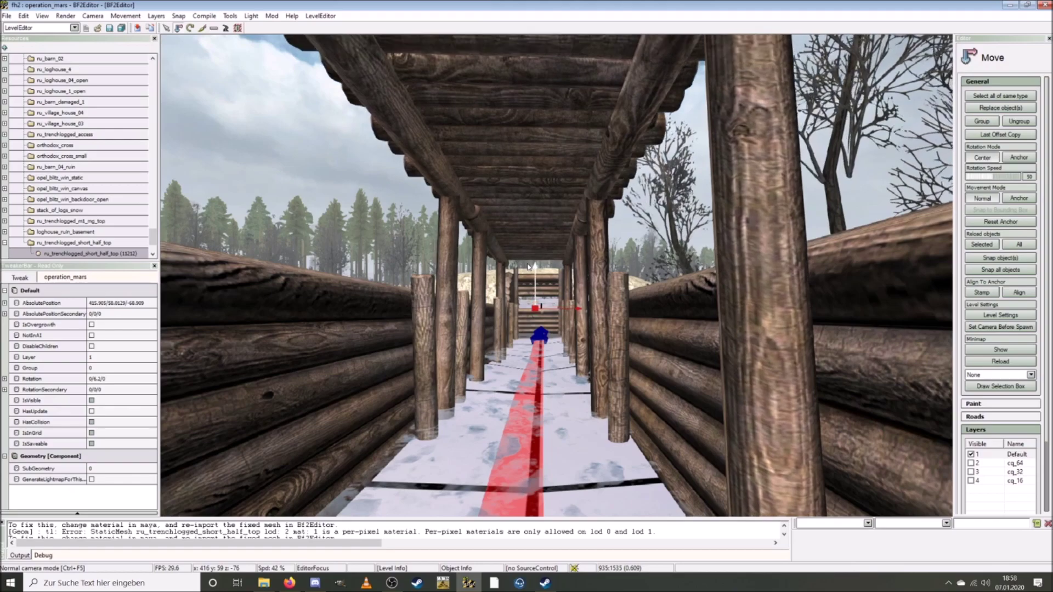
key("s")
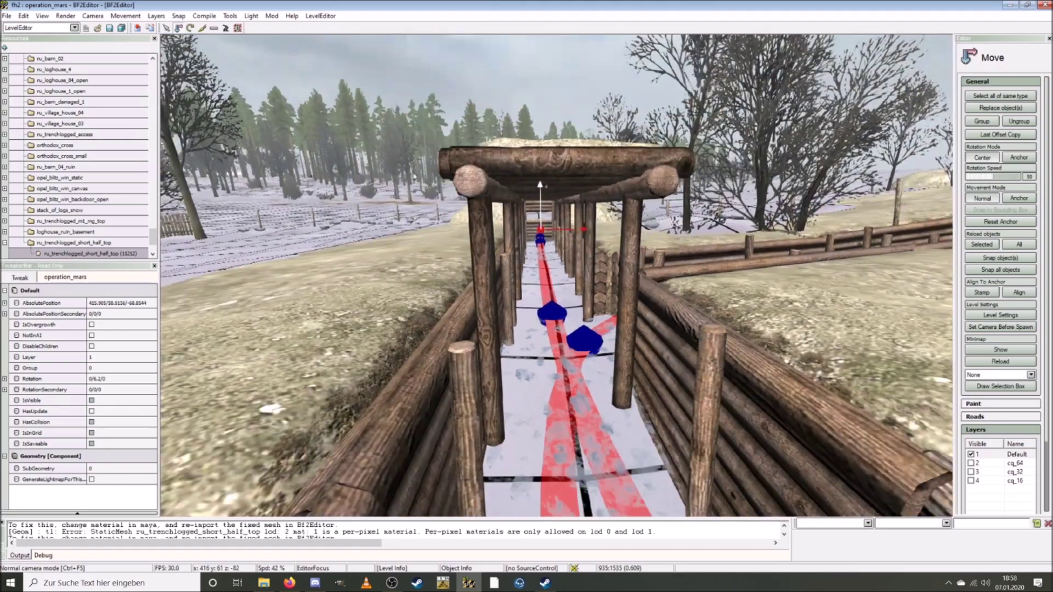
key("w")
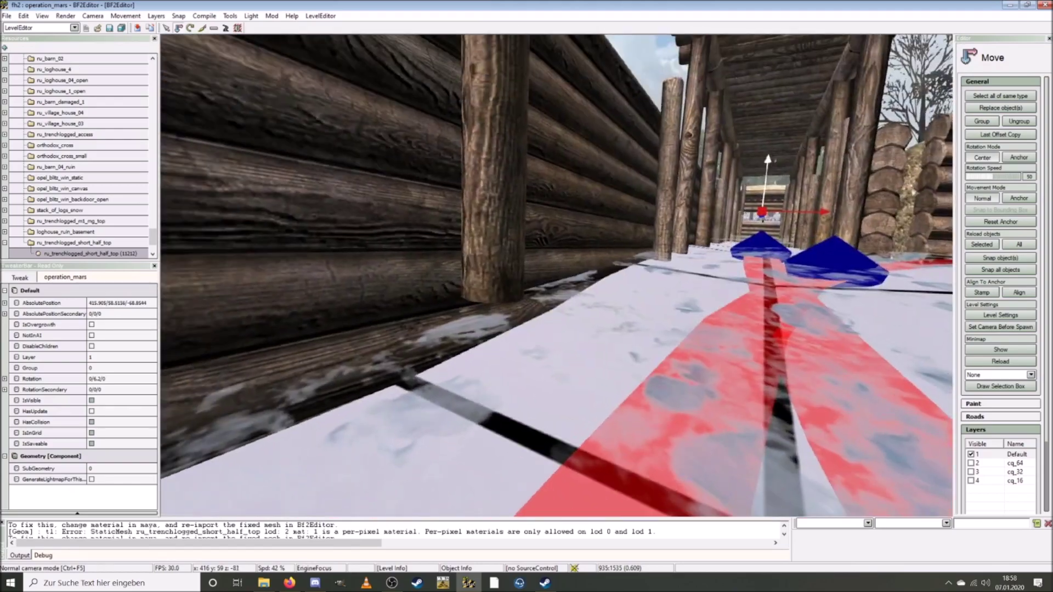
key("s")
scroll(557, 166, "down", 2)
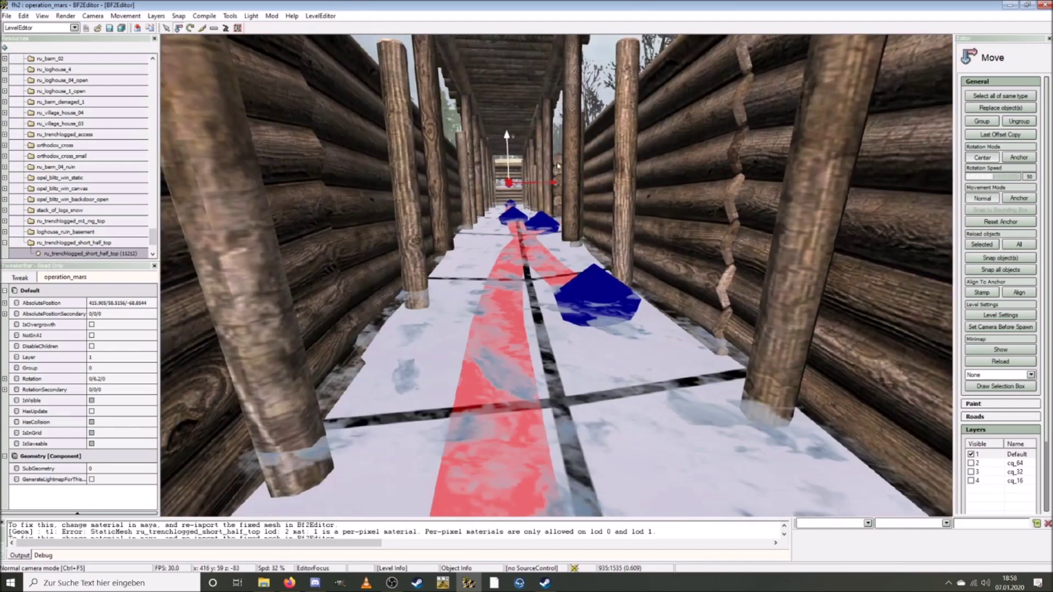
key("w")
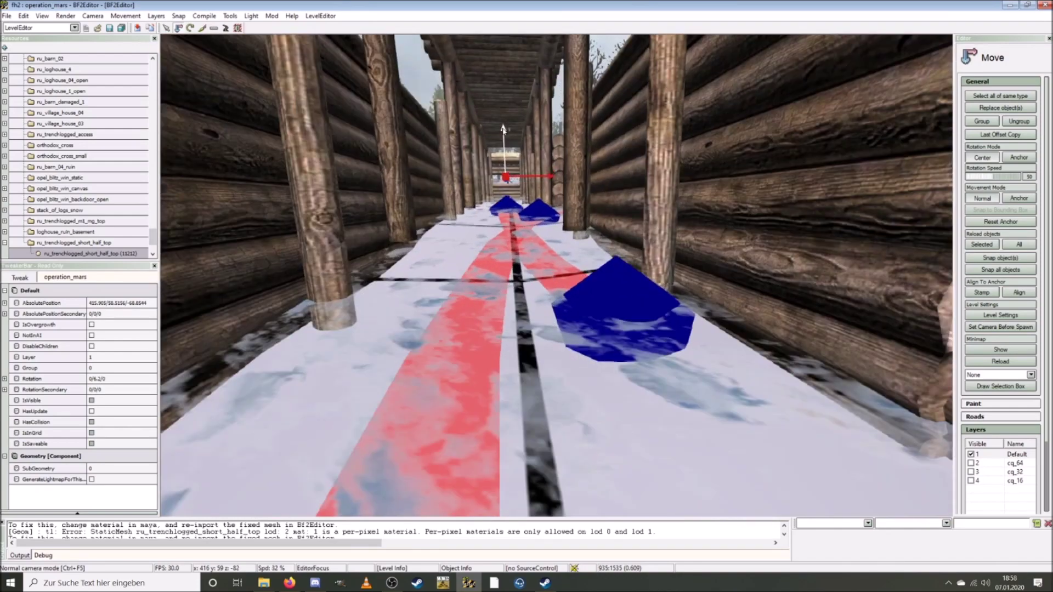
left_click_drag(503, 130, 505, 139)
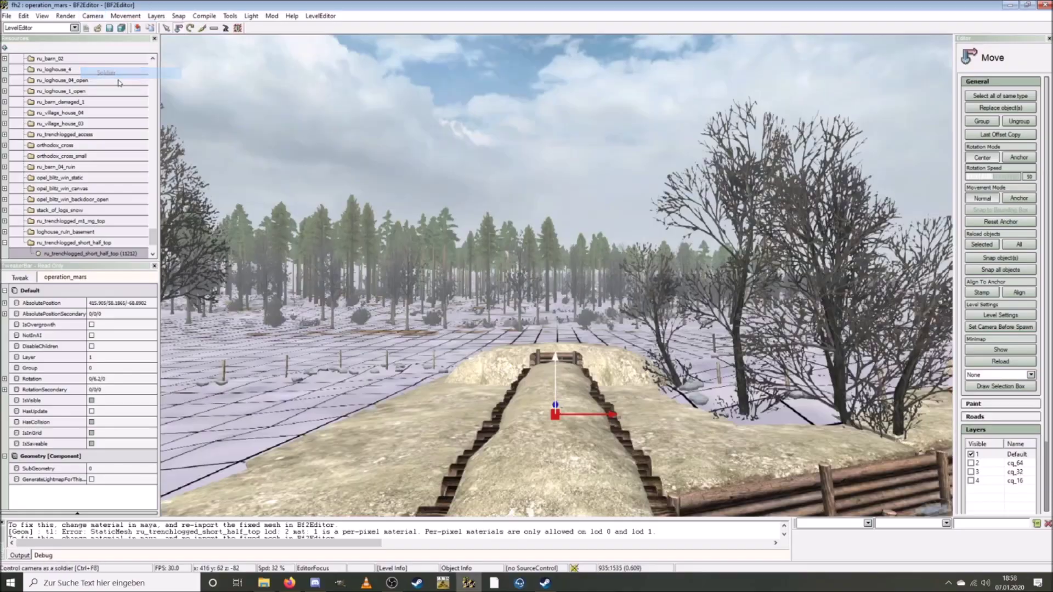
Step: Walk the covered trench with the soldier camera, aiming outward to check headroom and firing views, and return to the normal camera
key("w")
key("w")
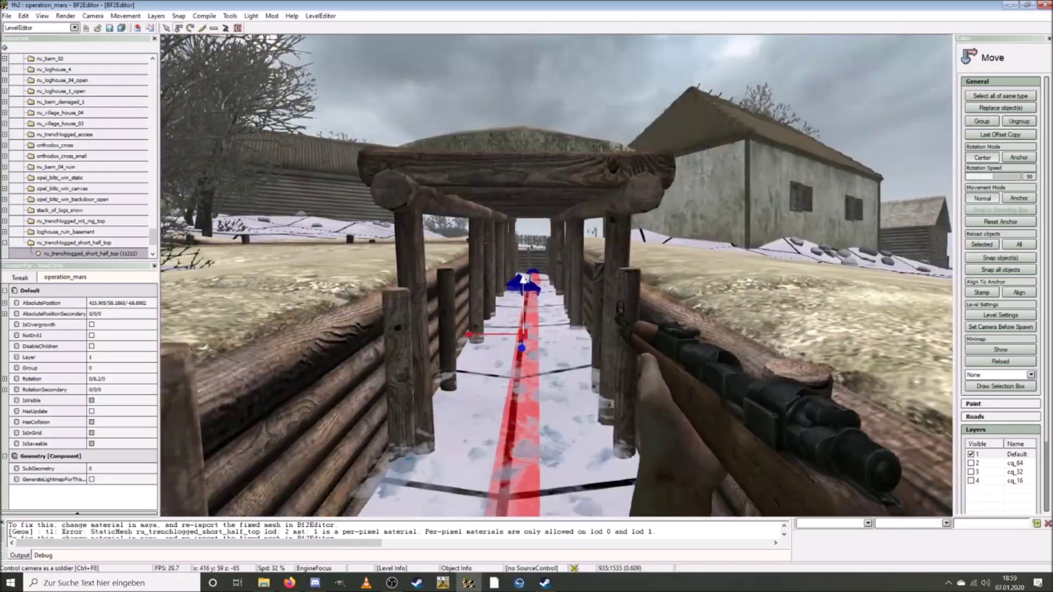
key("w")
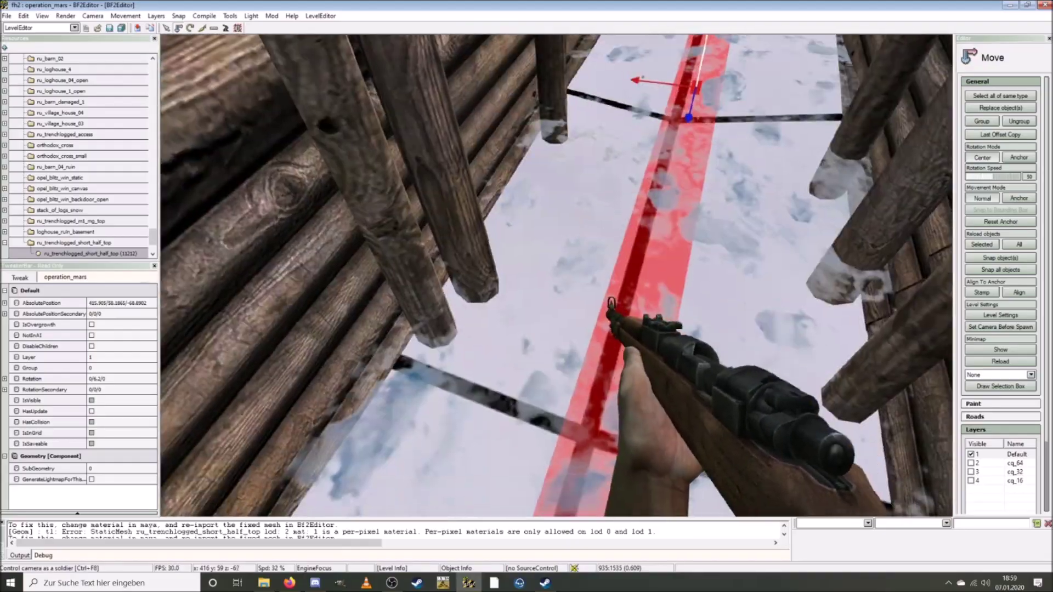
key("w")
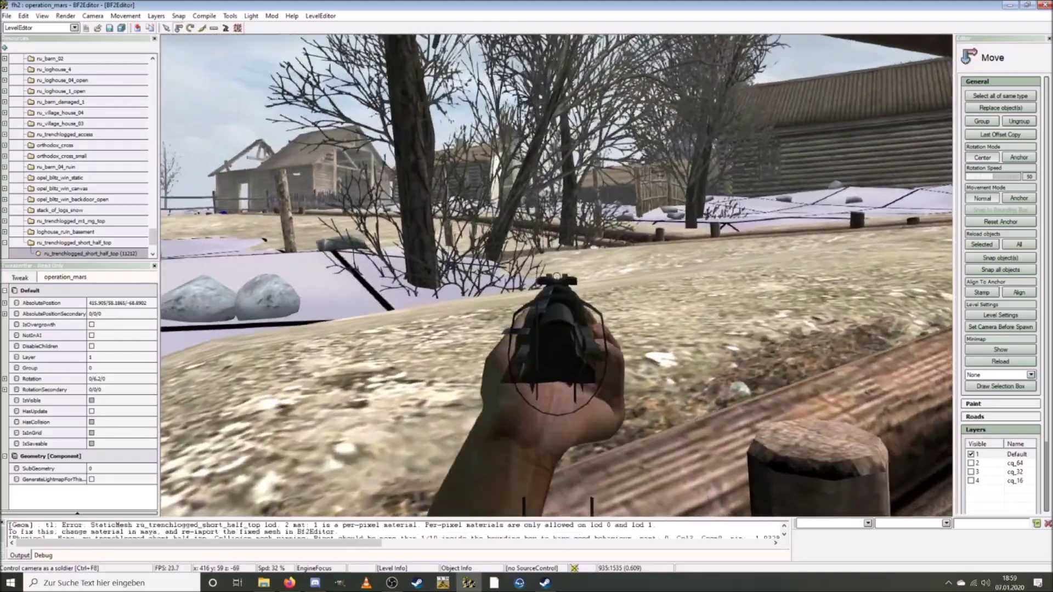
key("w")
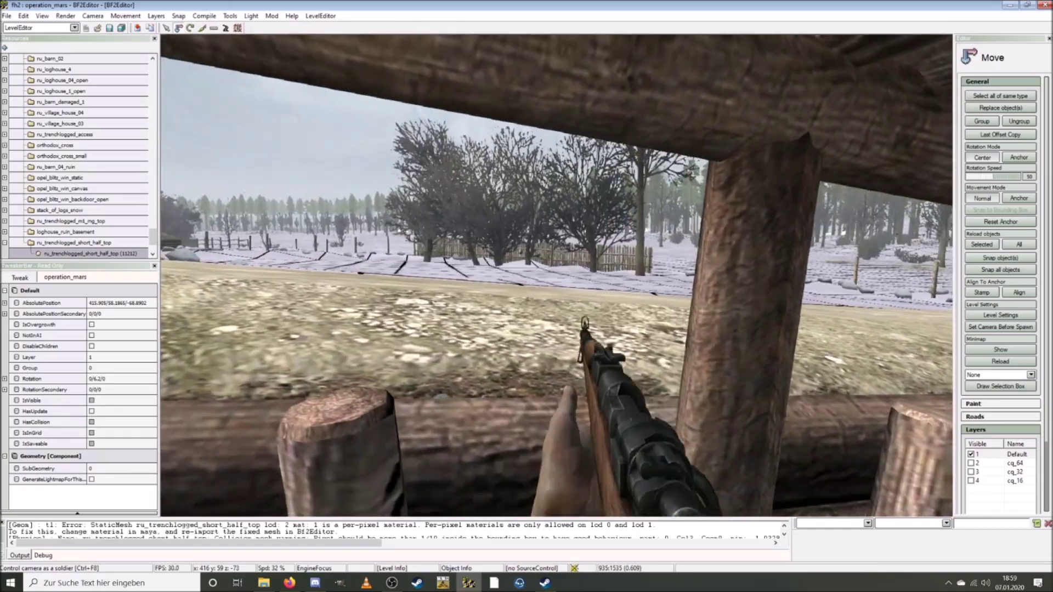
key("d")
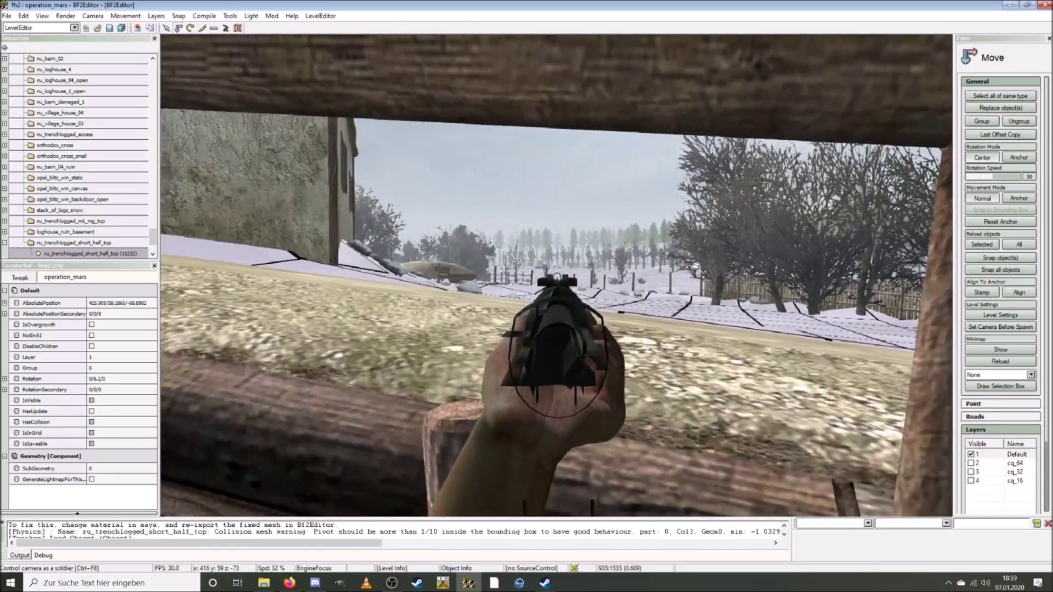
key("w")
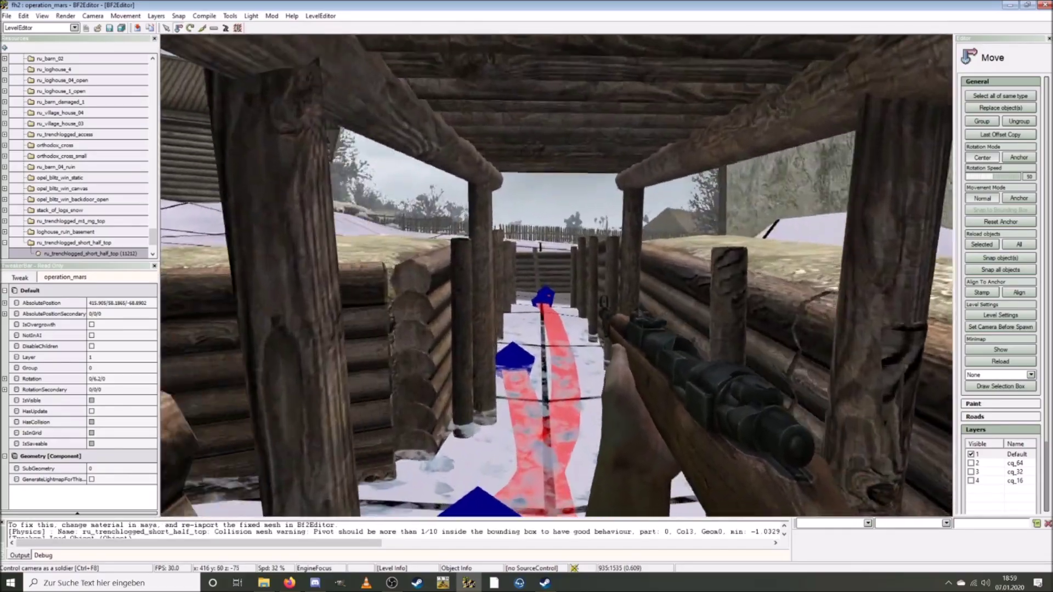
key("w")
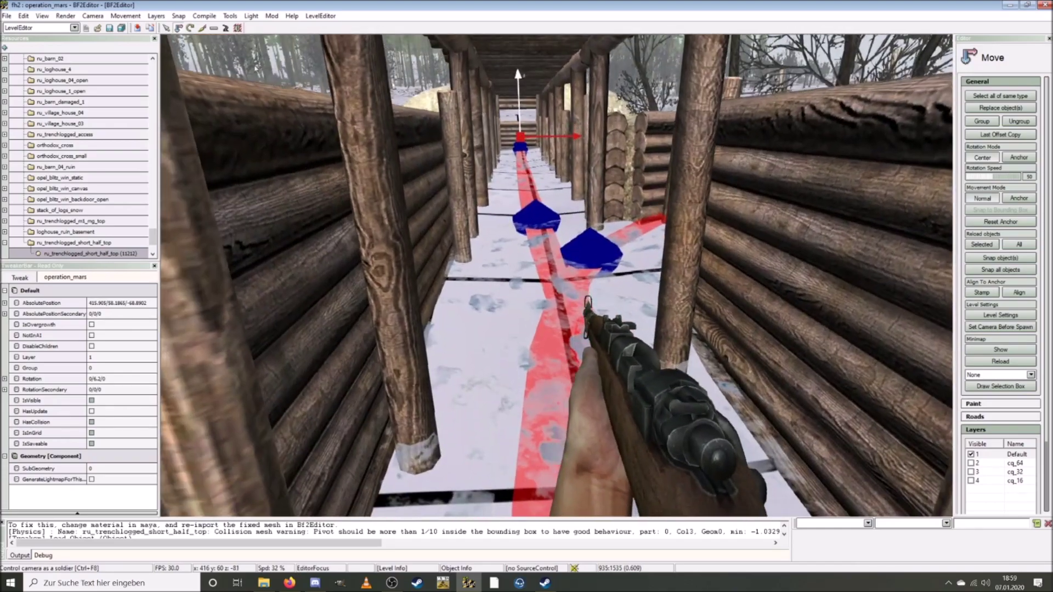
left_click(110, 27)
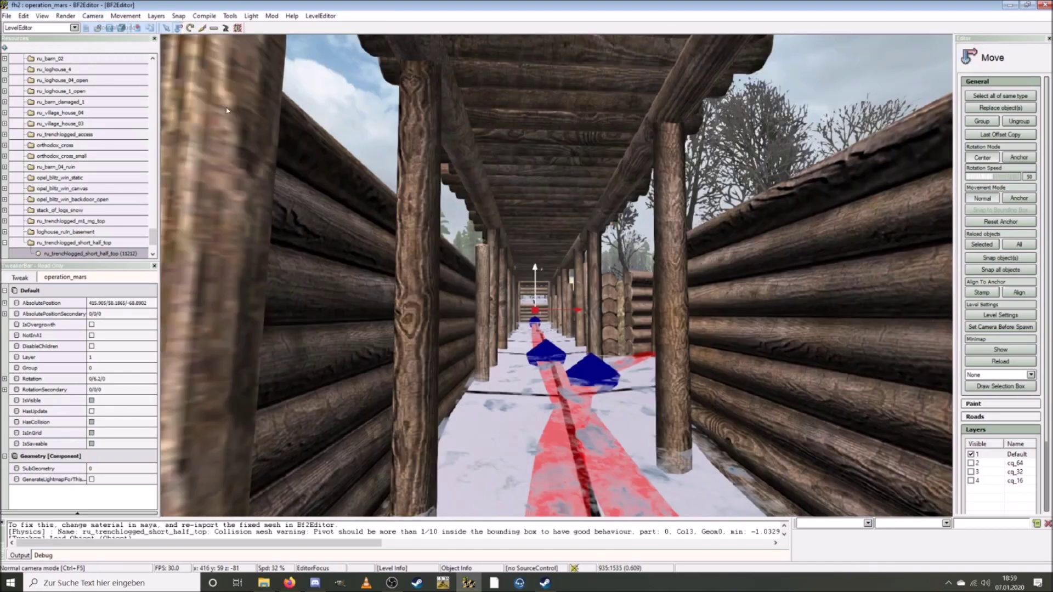
Step: Lower the cover close onto the trench walls, to about 57.52 in height and -68.96 in Z
key("s")
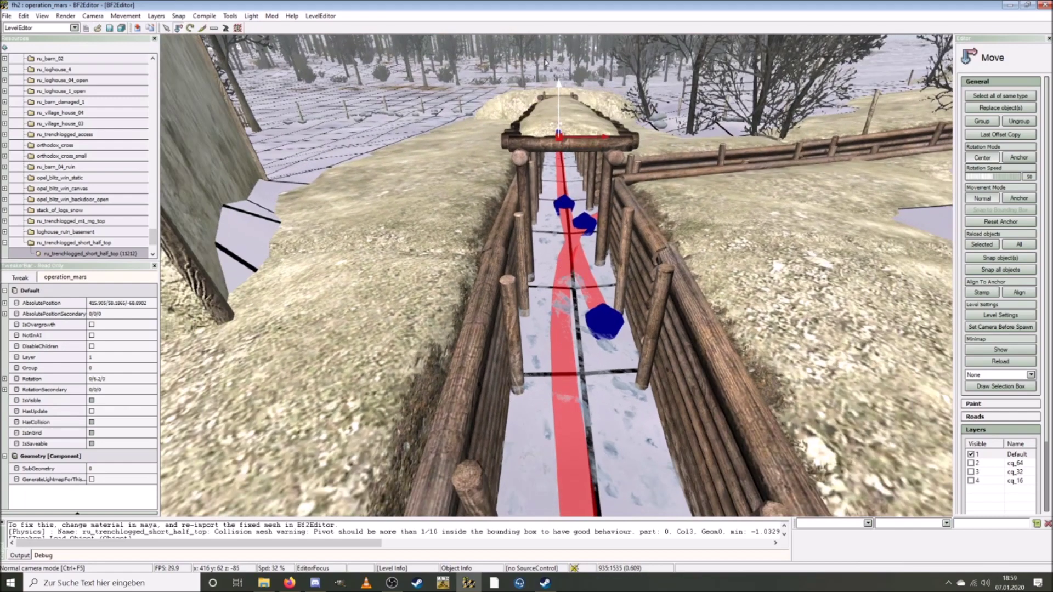
key("w")
left_click_drag(560, 70, 563, 92)
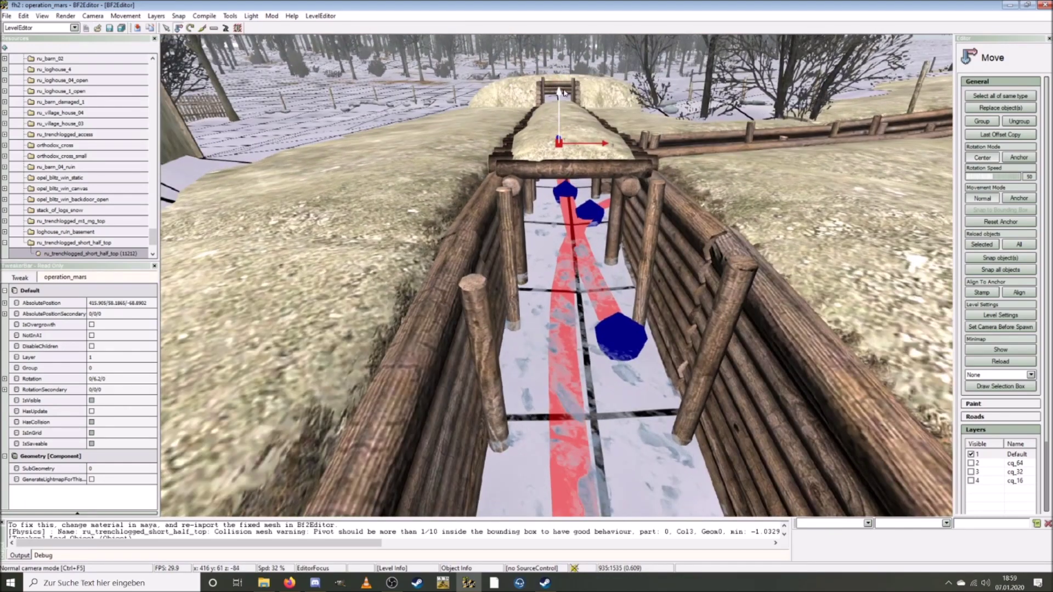
key("d")
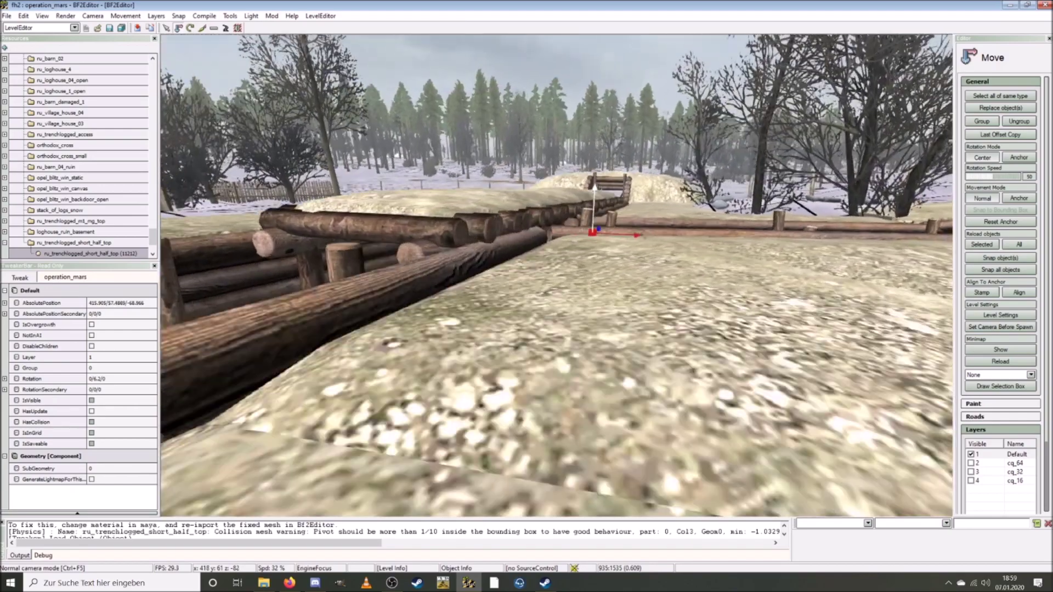
key("w")
key("w")
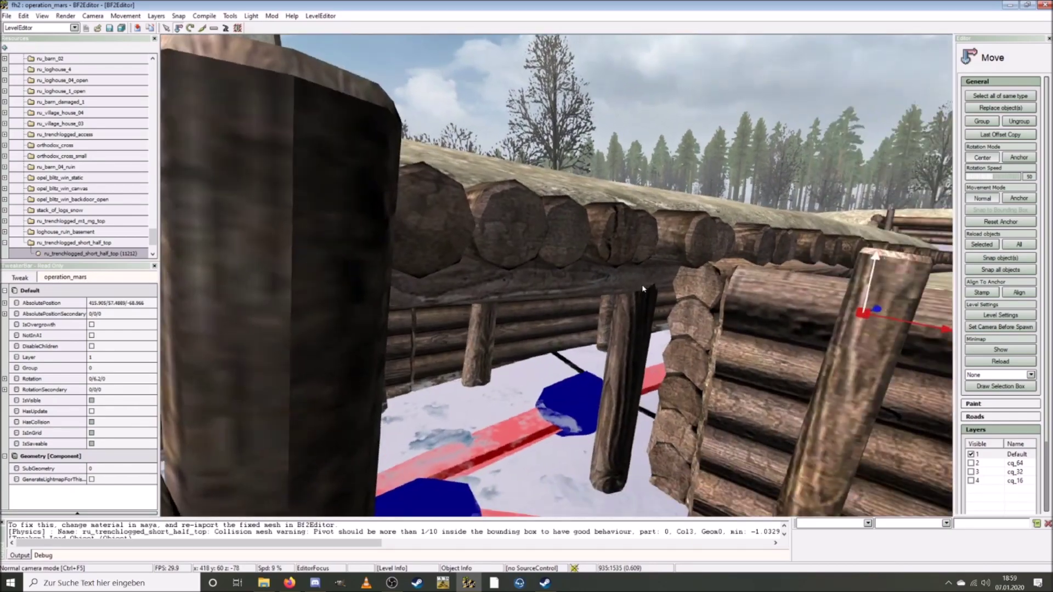
key("s")
scroll(769, 247, "down", 3)
left_click_drag(858, 256, 854, 253)
Step: Approach the lowered cover from the open trench with the soldier camera and check whether a soldier can get underneath
key("s")
key("a")
key("a")
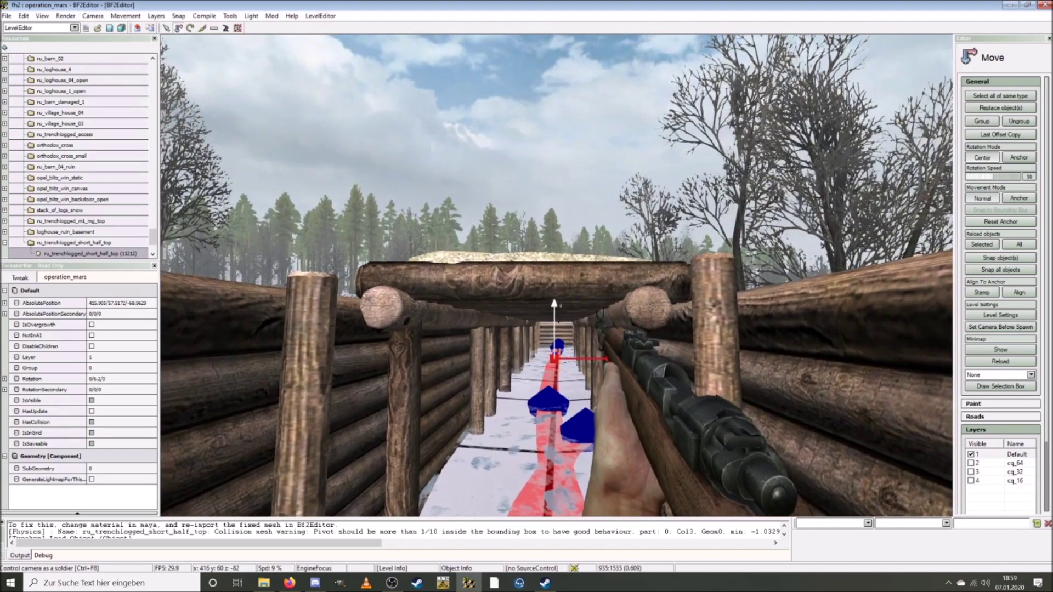
key("w")
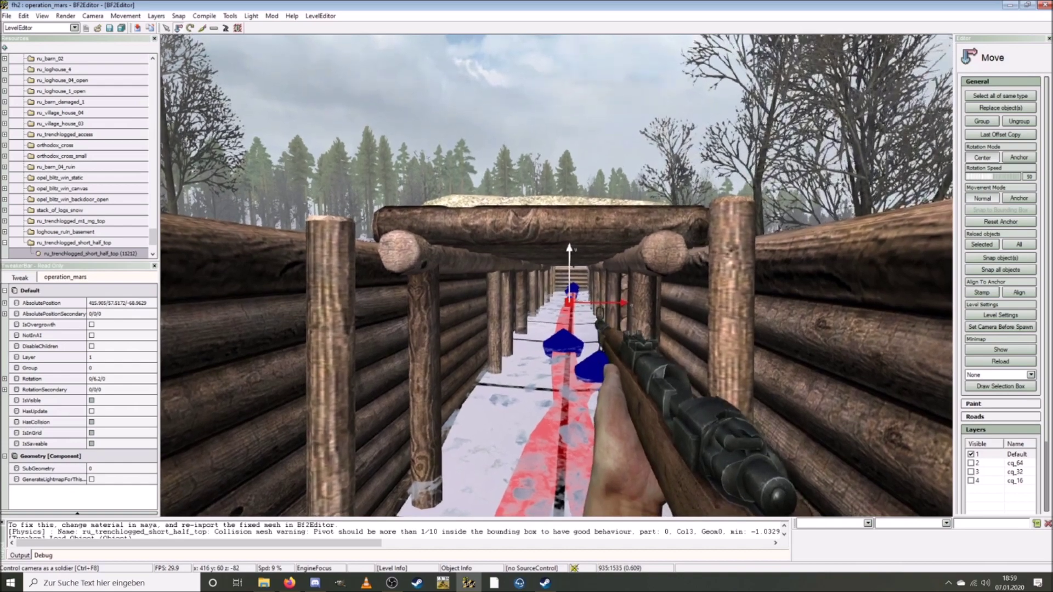
key("w")
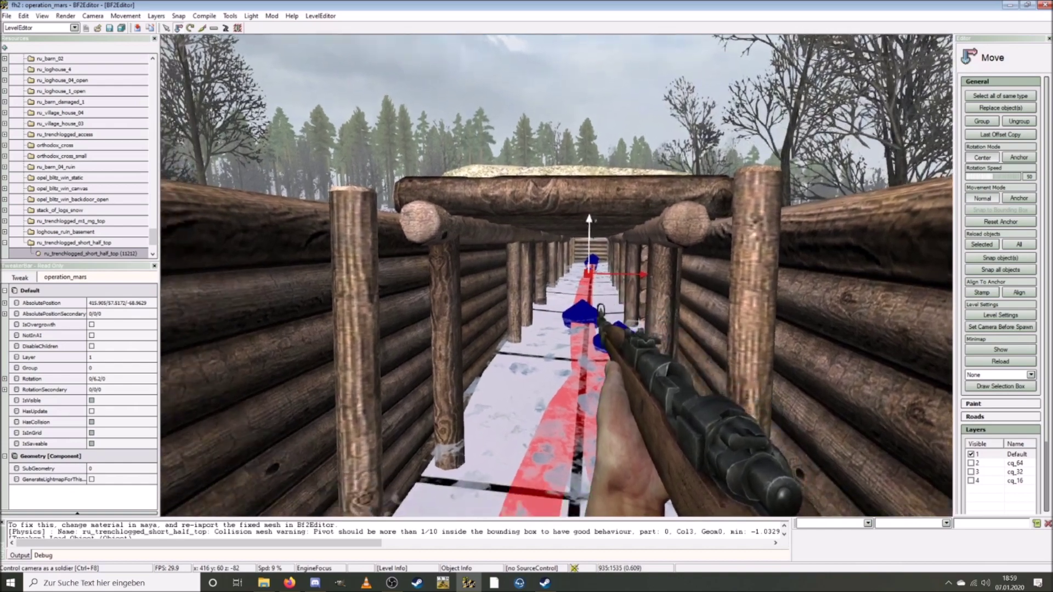
key("w")
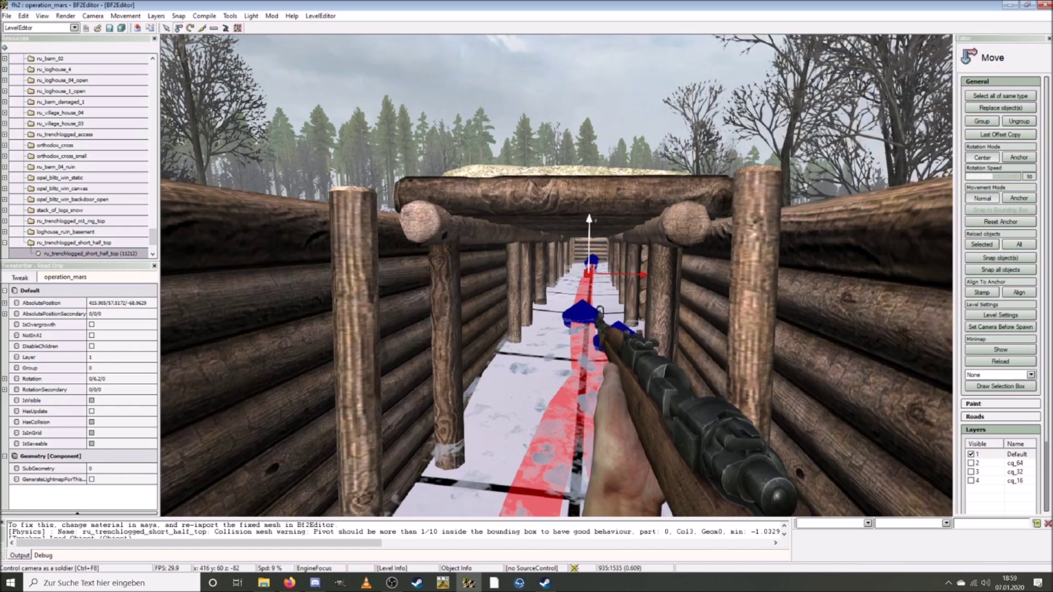
key("w")
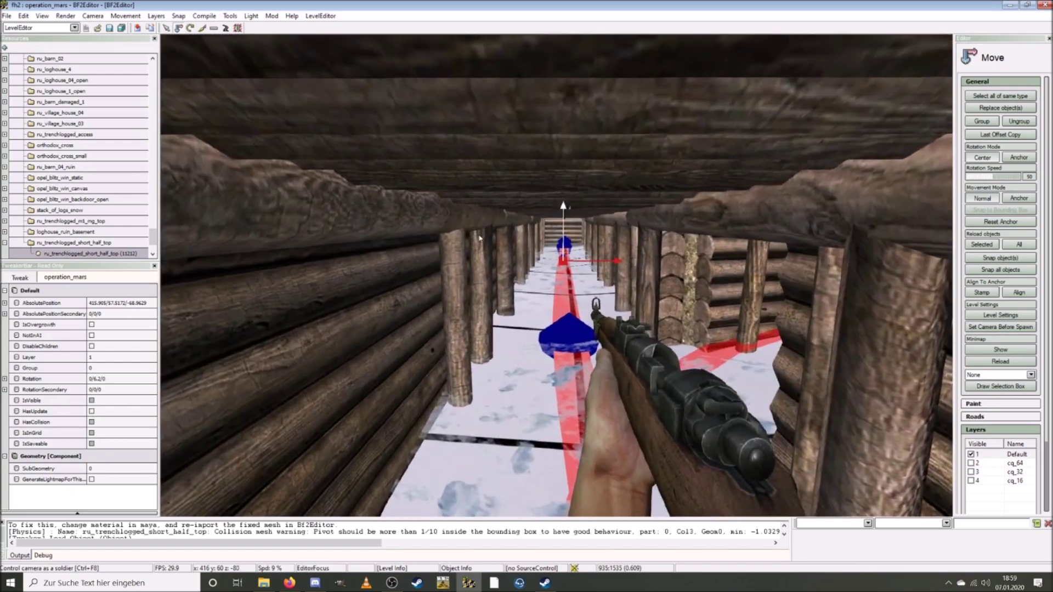
Step: Move in and out beneath the lowered cover at different stance heights to check the clearance at its entrance
key("s")
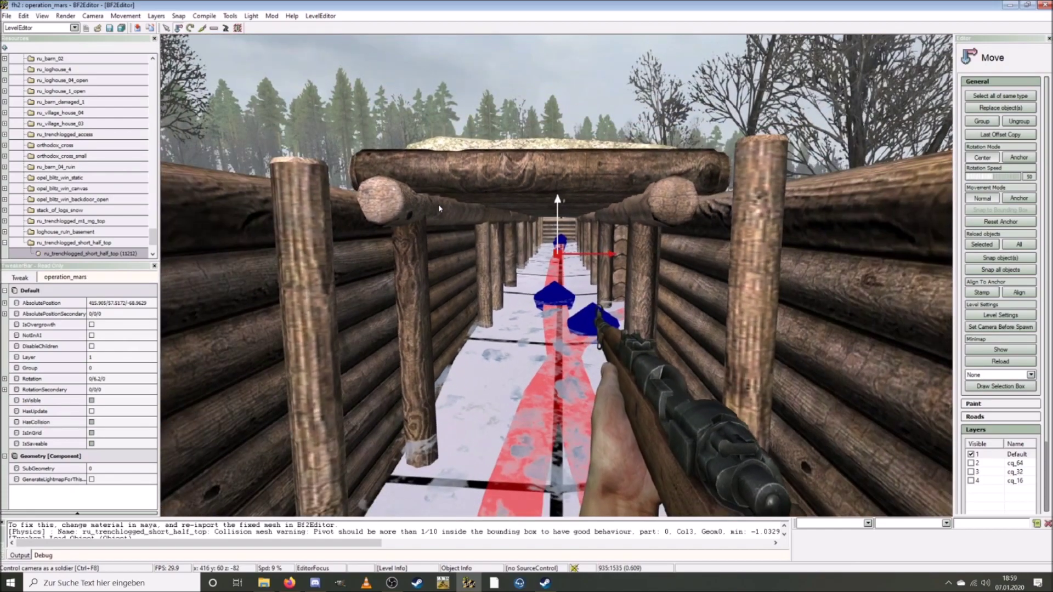
left_click(440, 217)
key("w")
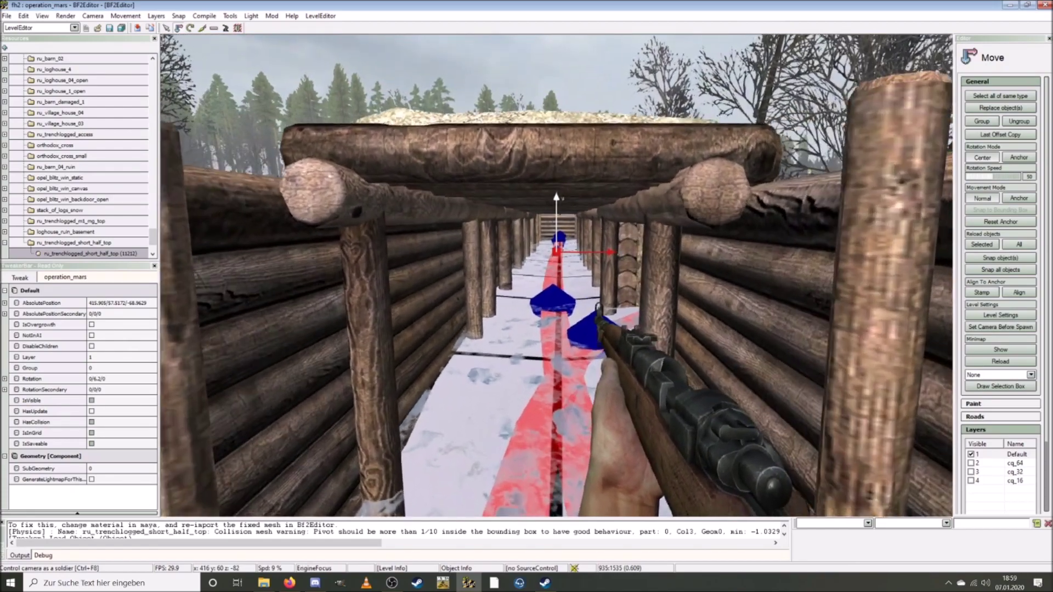
key("w")
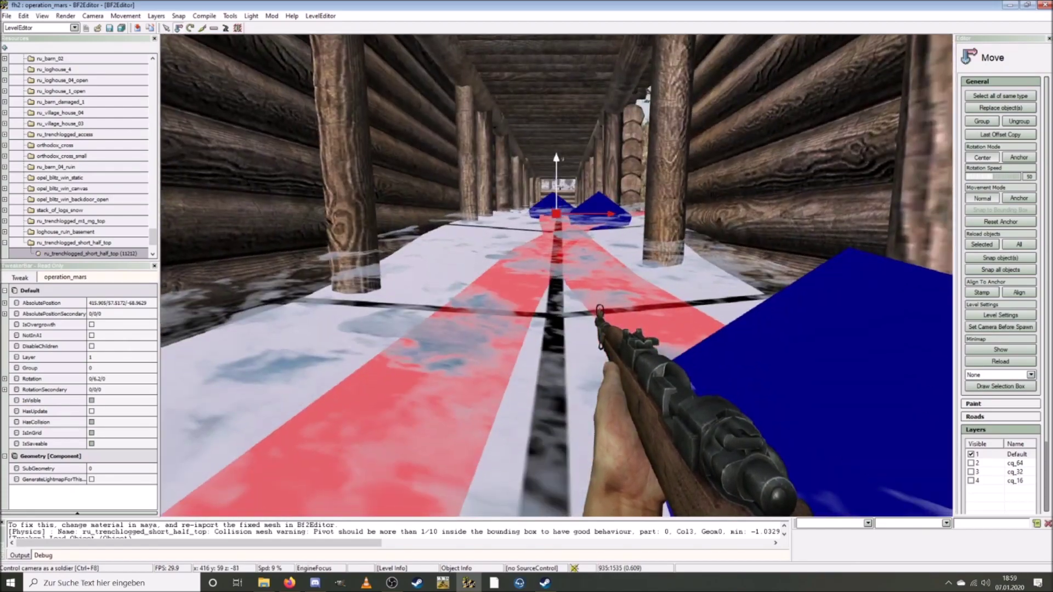
key("s")
key("w")
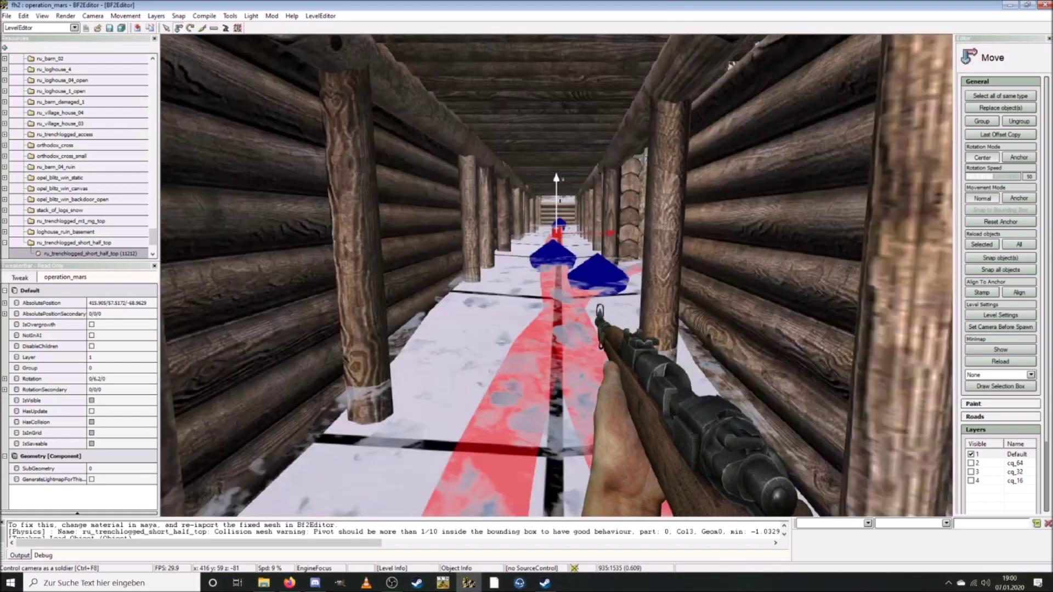
key("s")
key("w")
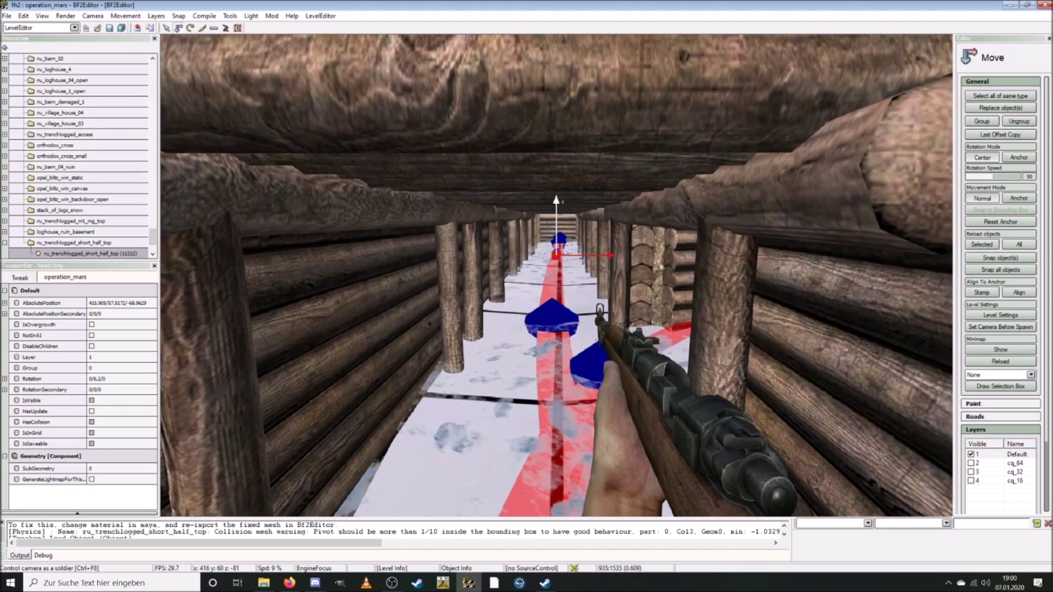
key("s")
key("Caps_Lock")
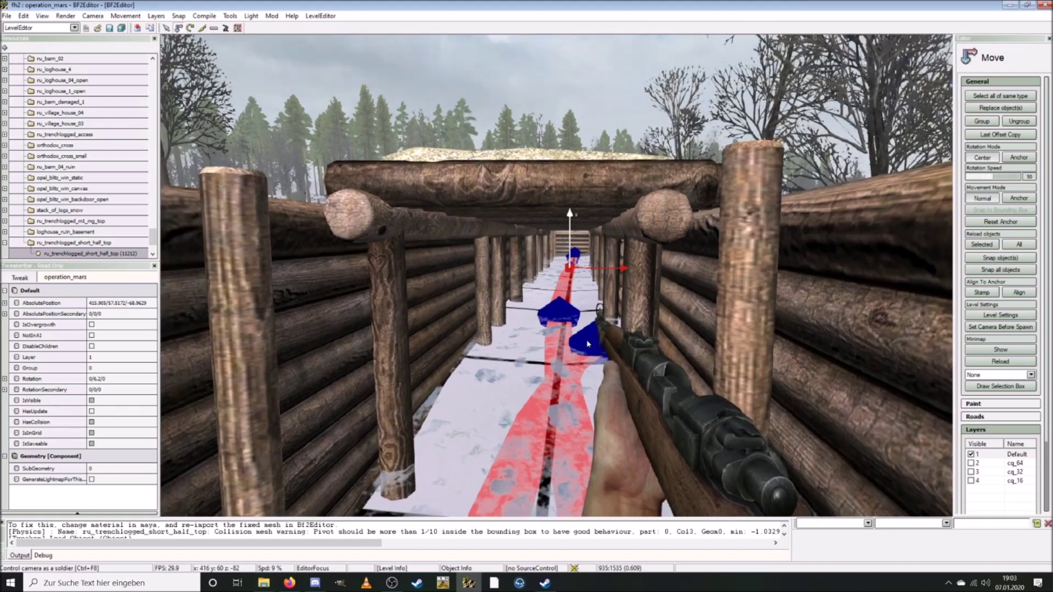
key("Caps_Lock")
key("w")
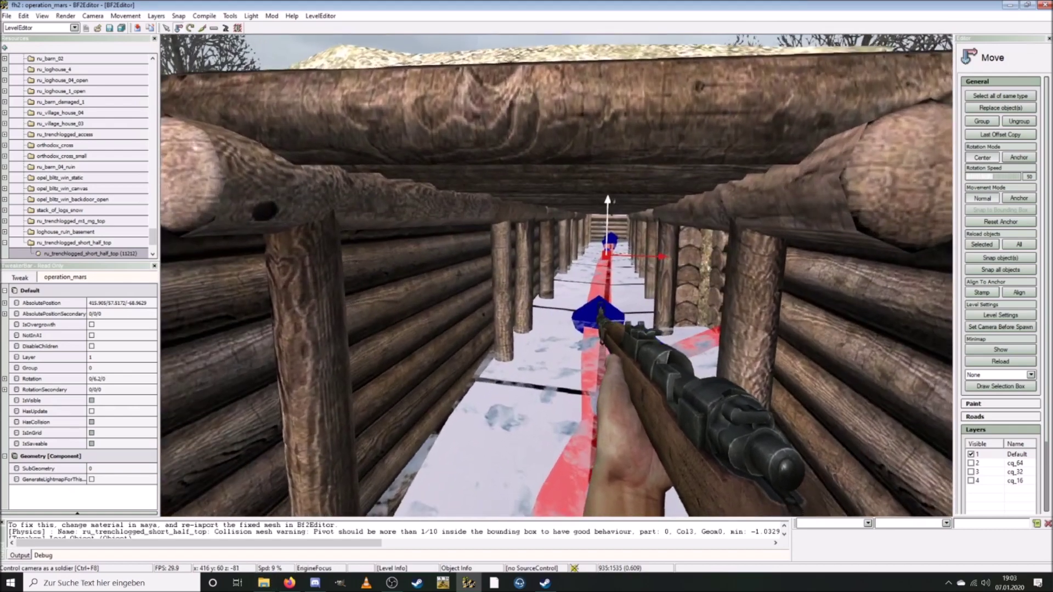
key("d")
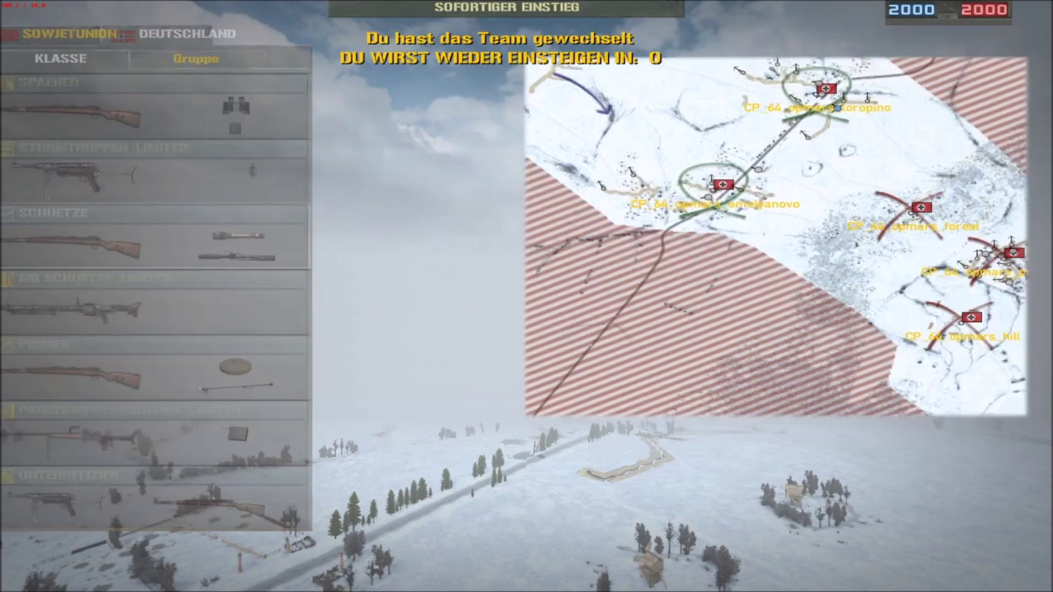
Step: Spawn on the map and walk past the picket fence and grave crosses to examine the open log-walled trench
key("w")
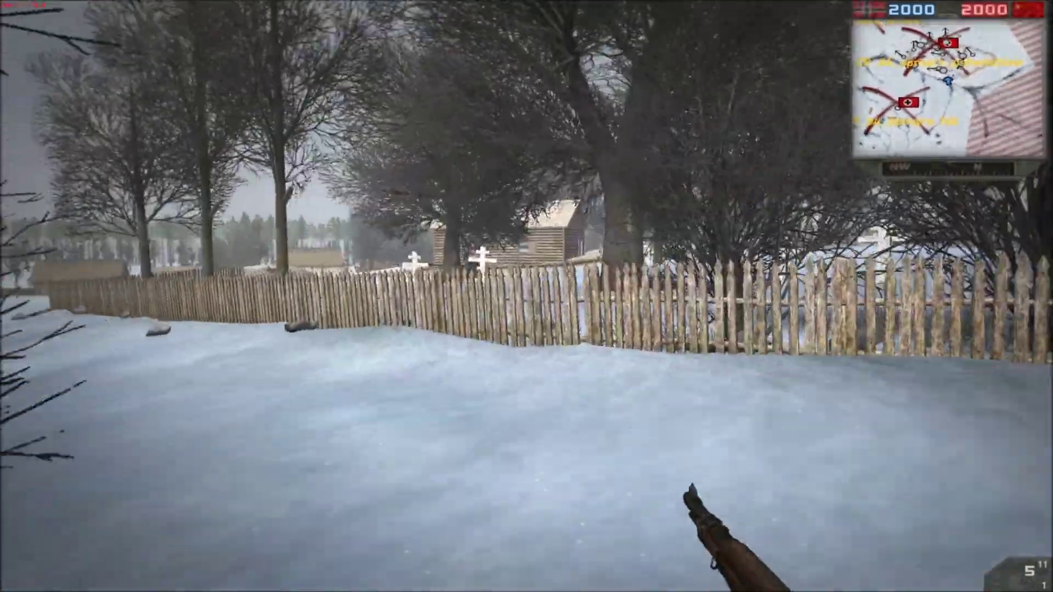
key("w")
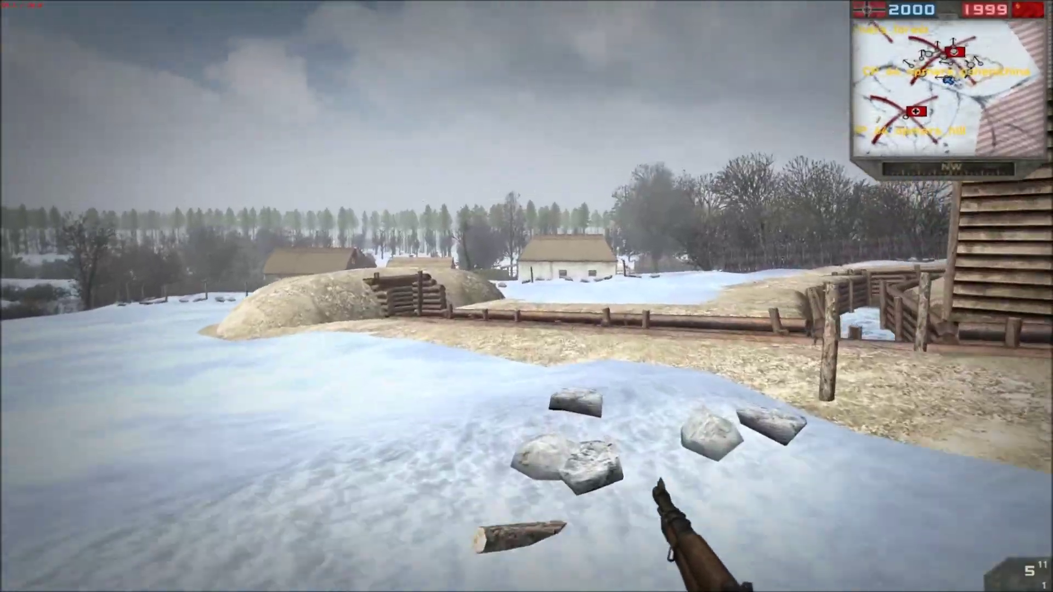
key("w")
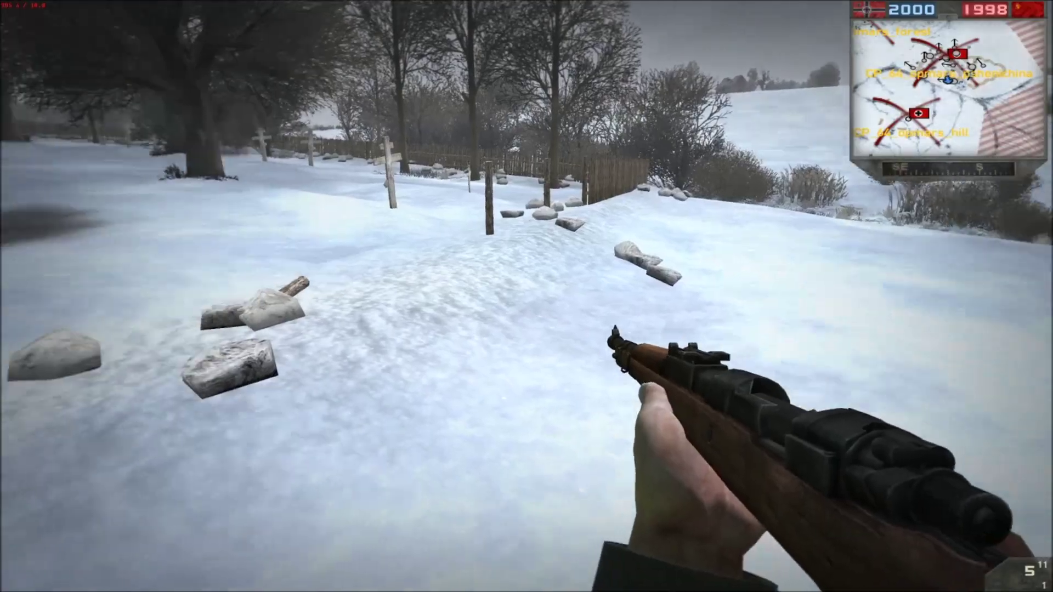
key("w")
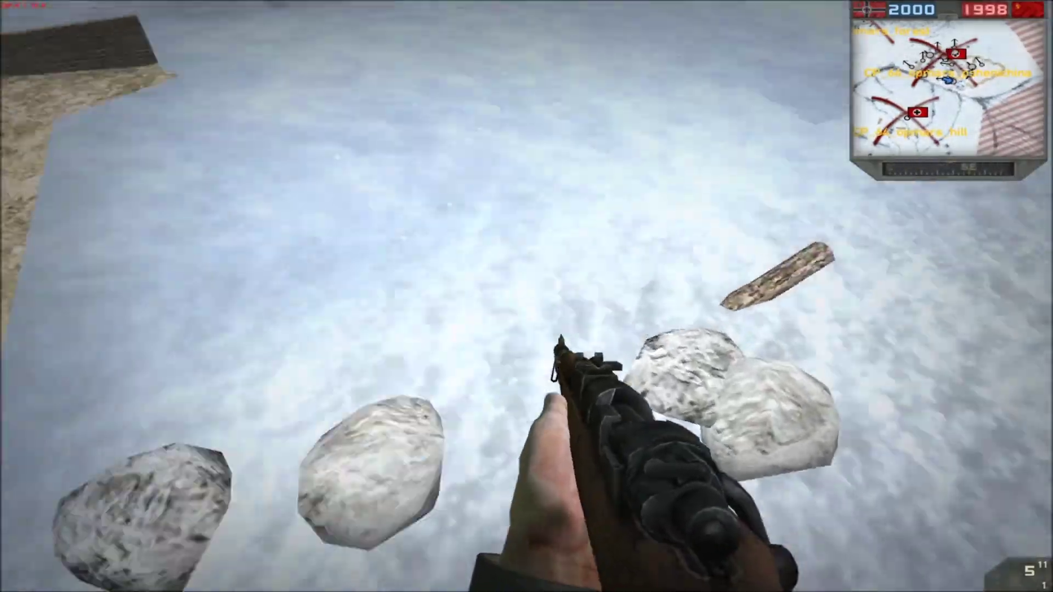
key("w")
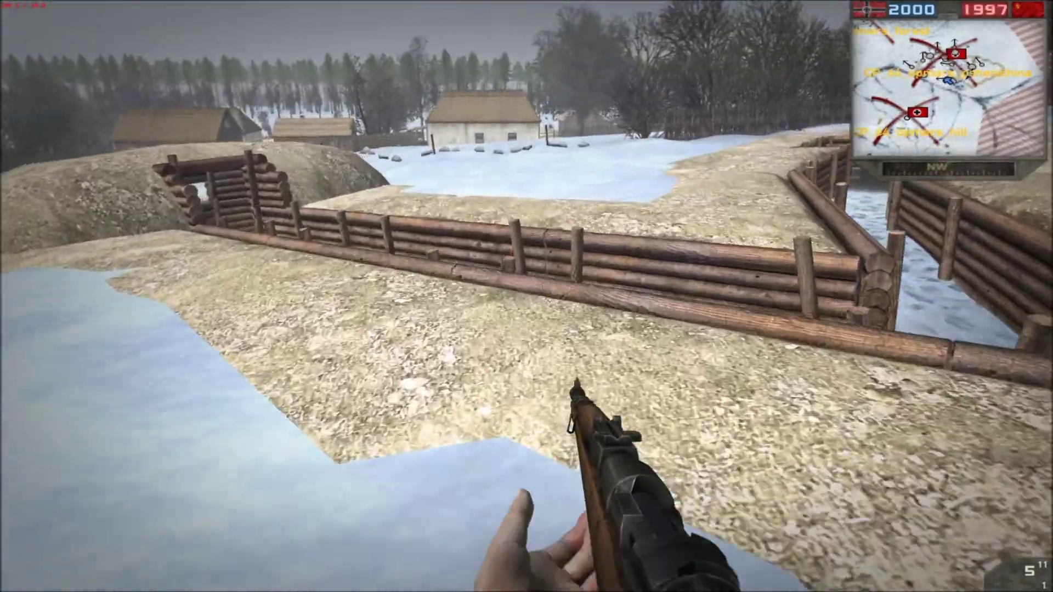
Step: Walk between the village houses to the log-walled trench beside the barn with the wooden doors
key("w")
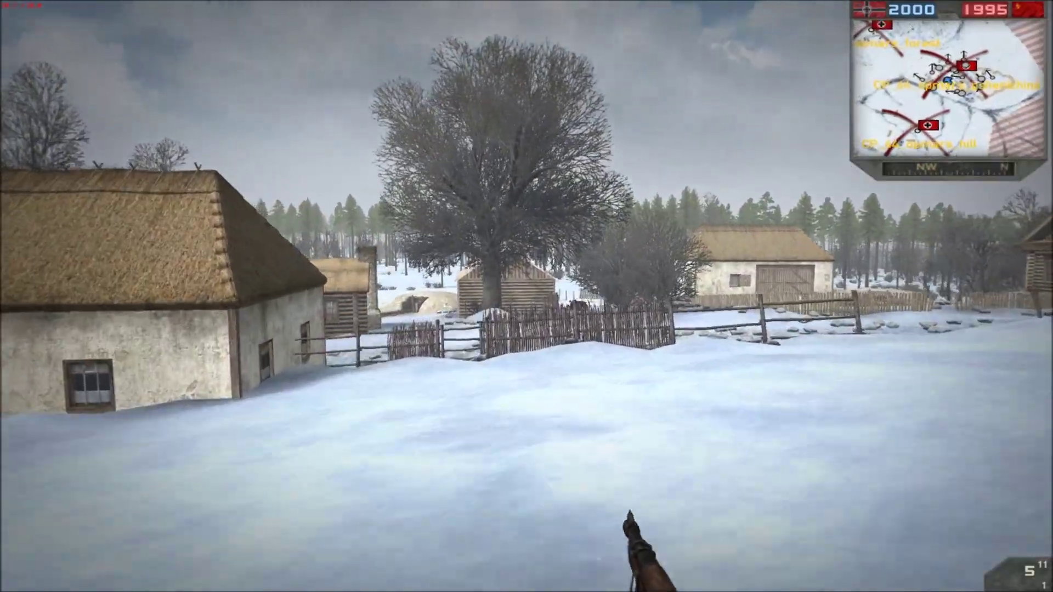
mouse_move(526, 296)
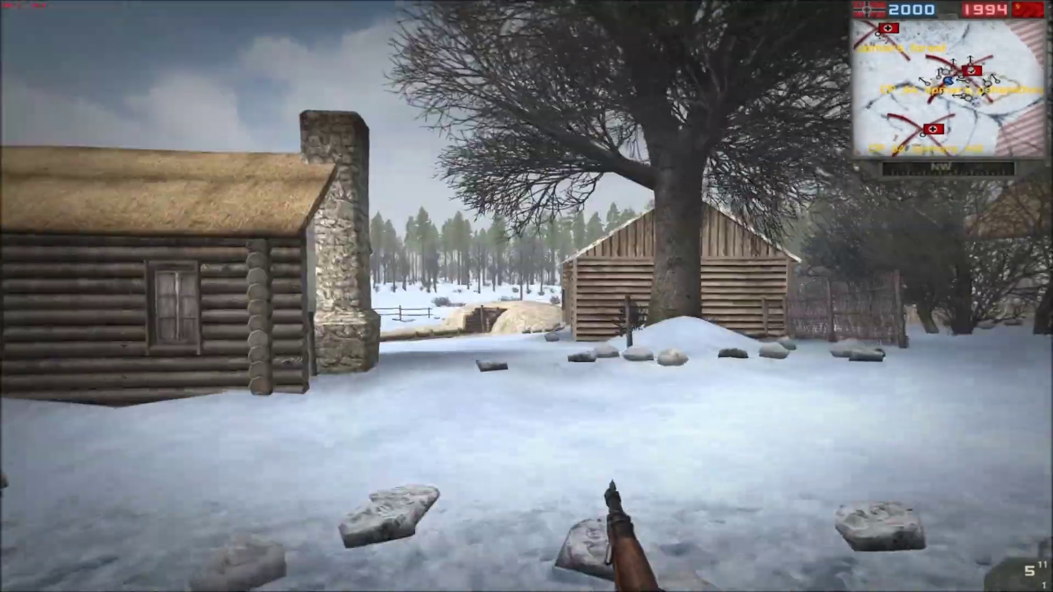
key("w")
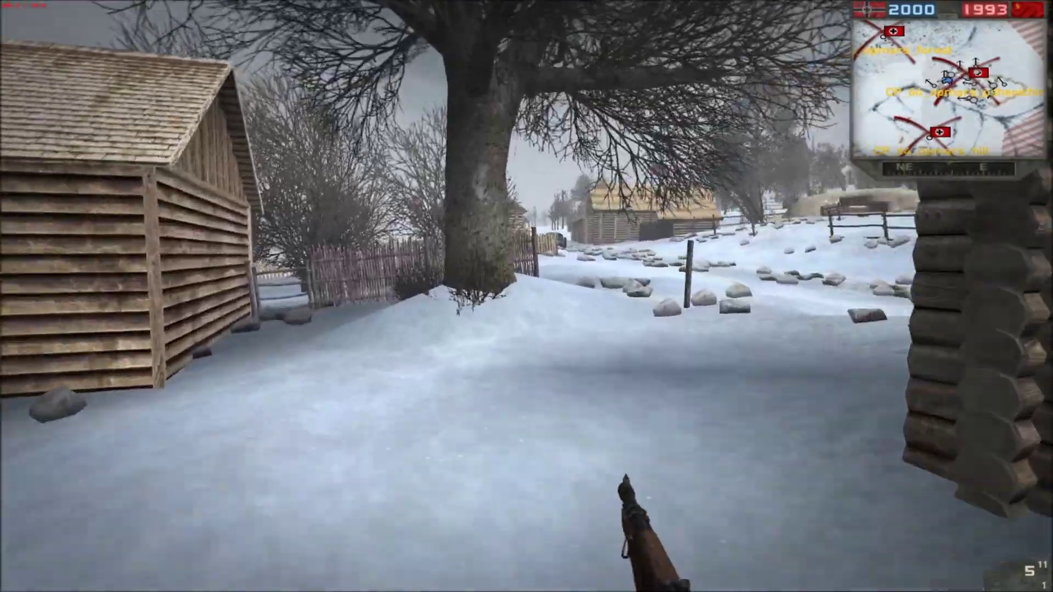
key("w")
mouse_move(526, 296)
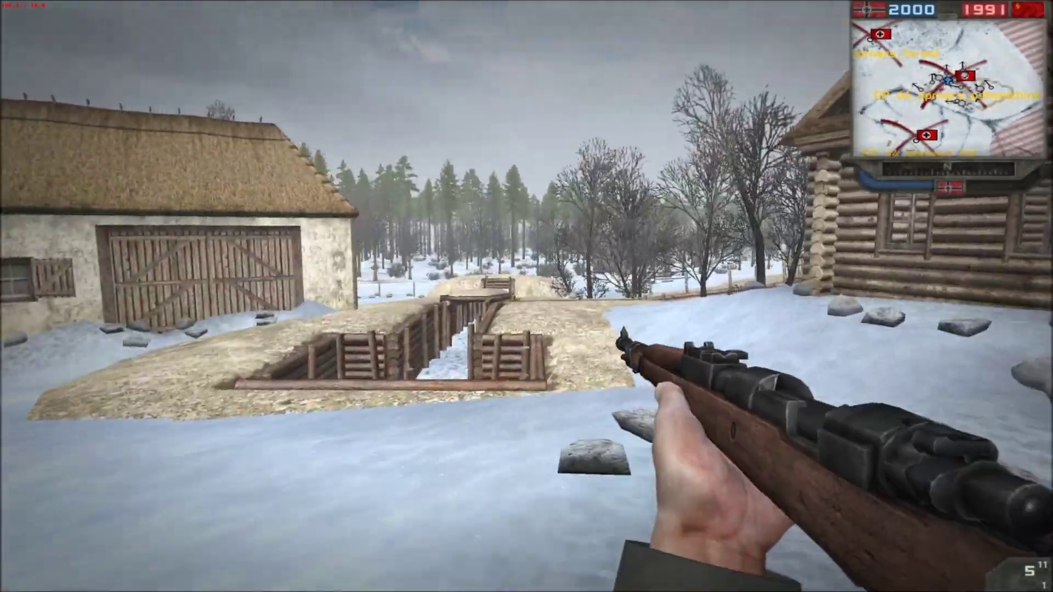
Step: Walk along the trench edge and over the earth-topped log cover to inspect its fit from above
key("w")
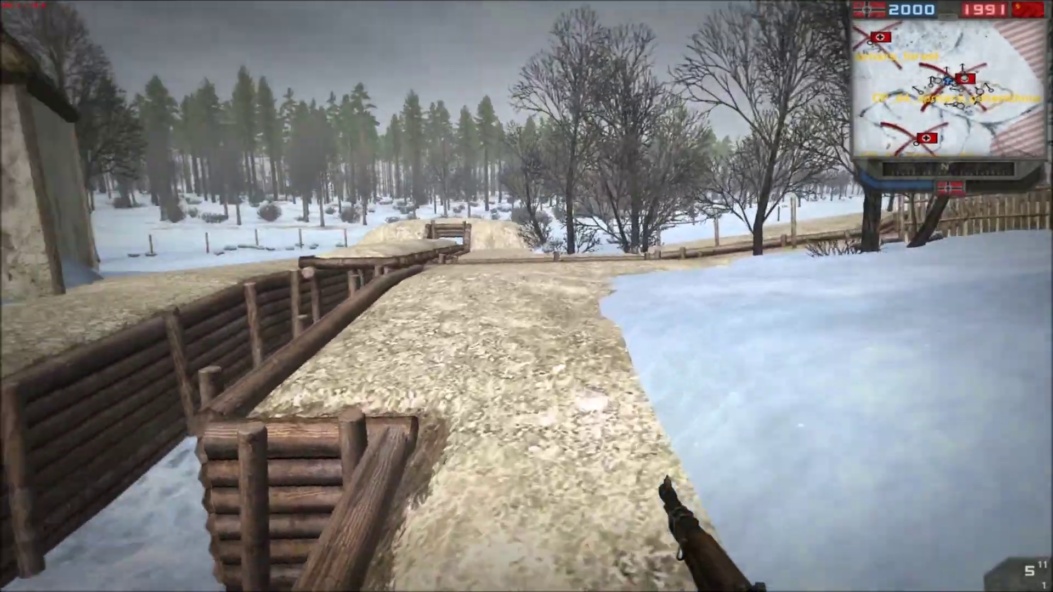
key("w")
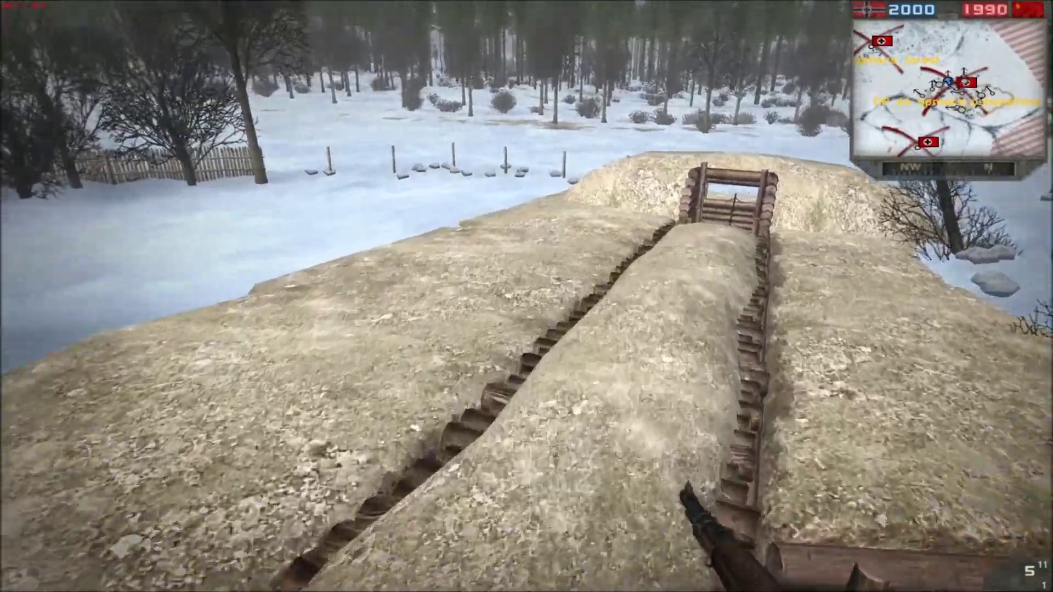
key("w")
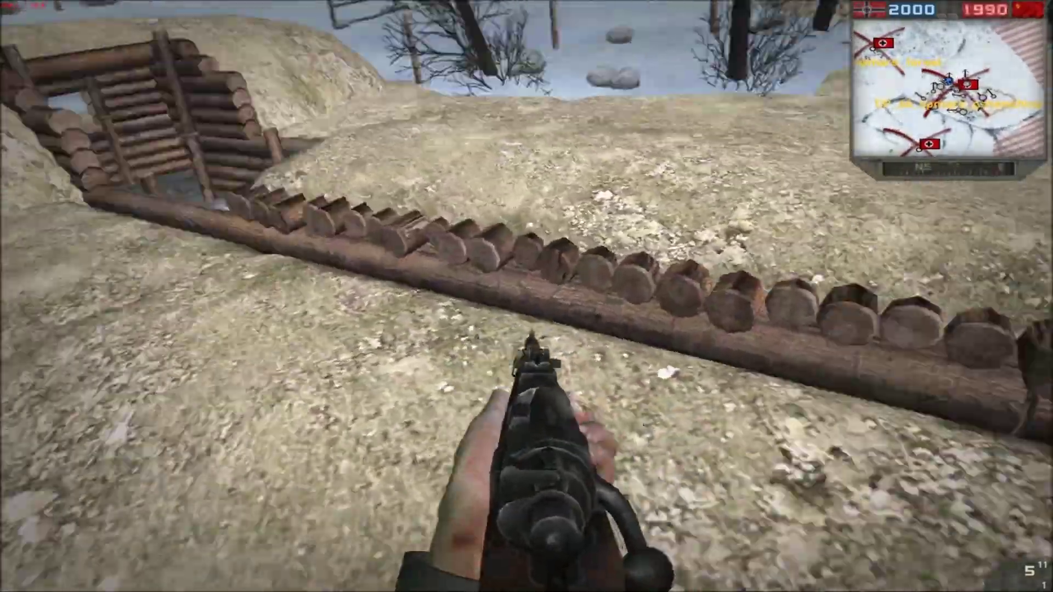
key("w")
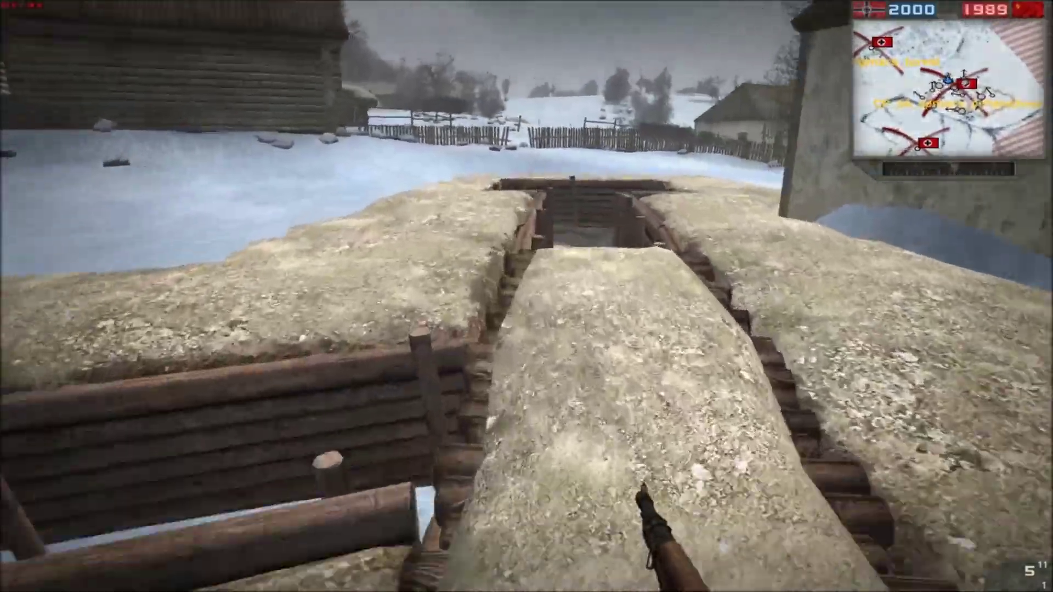
Step: Drop into the trench and walk under the log cover to check the headroom in a higher stance
key("w")
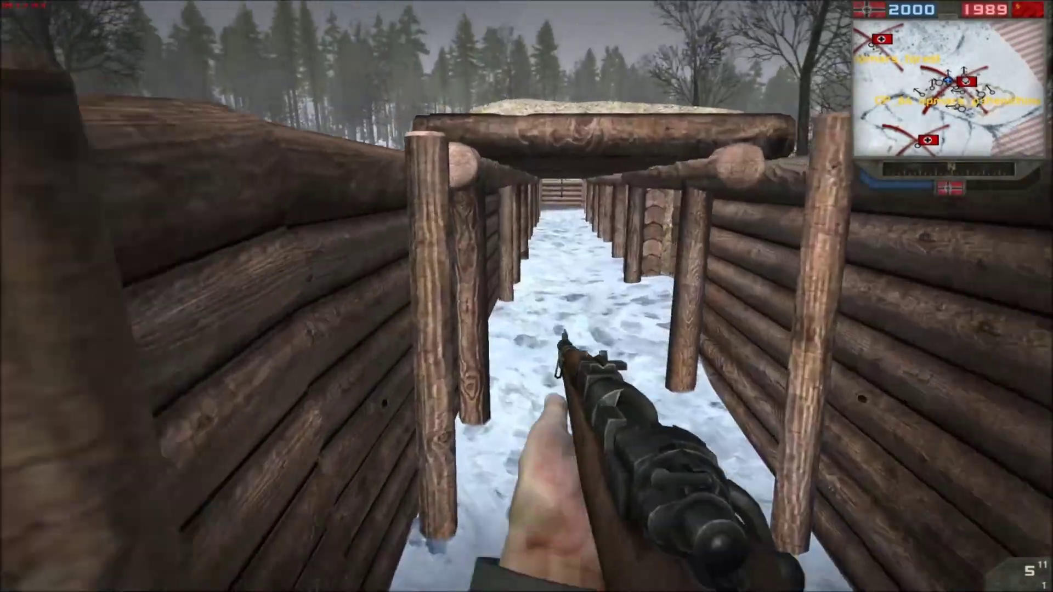
key("w")
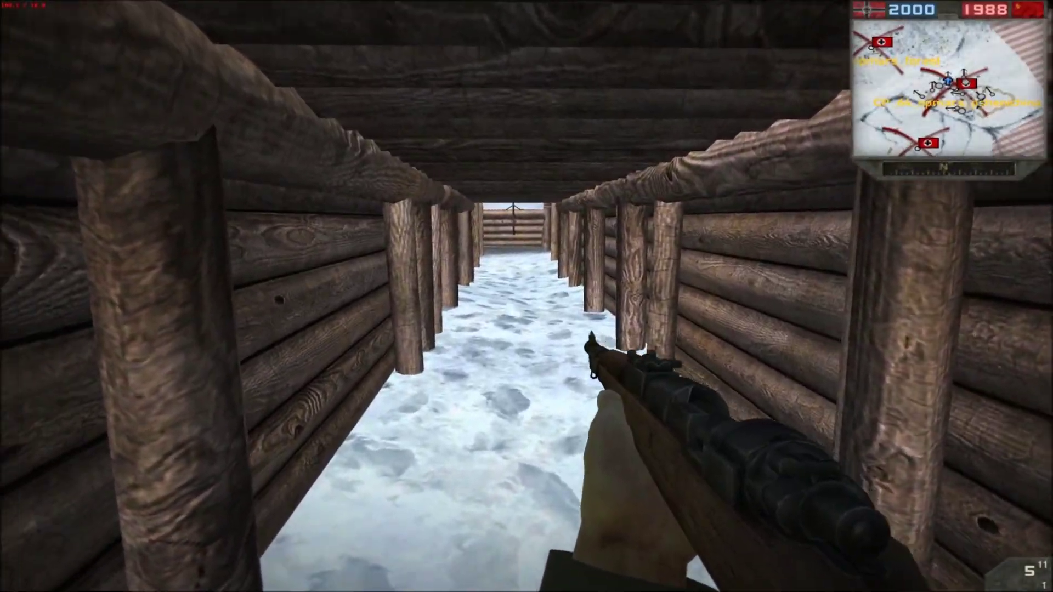
key("w")
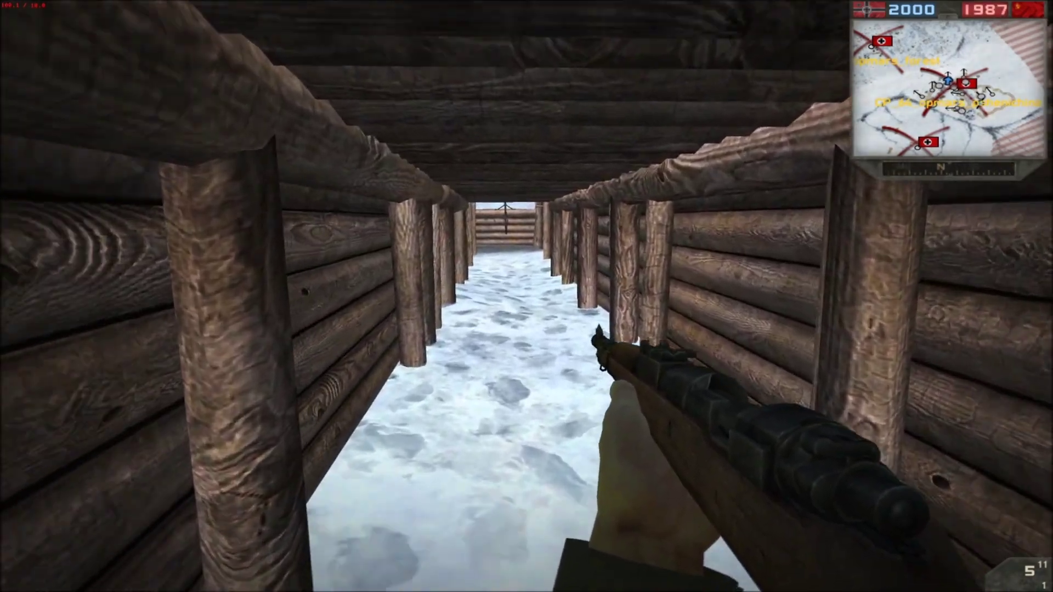
key("w")
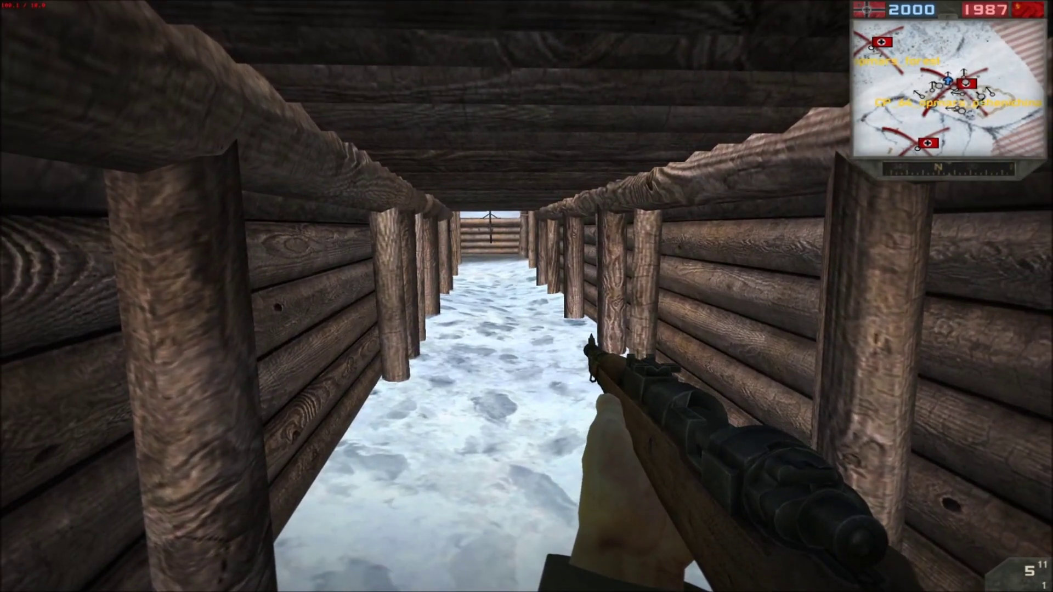
Step: Move through the covered trench in a low stance and come out in front of the machine-gun bunker
key("w")
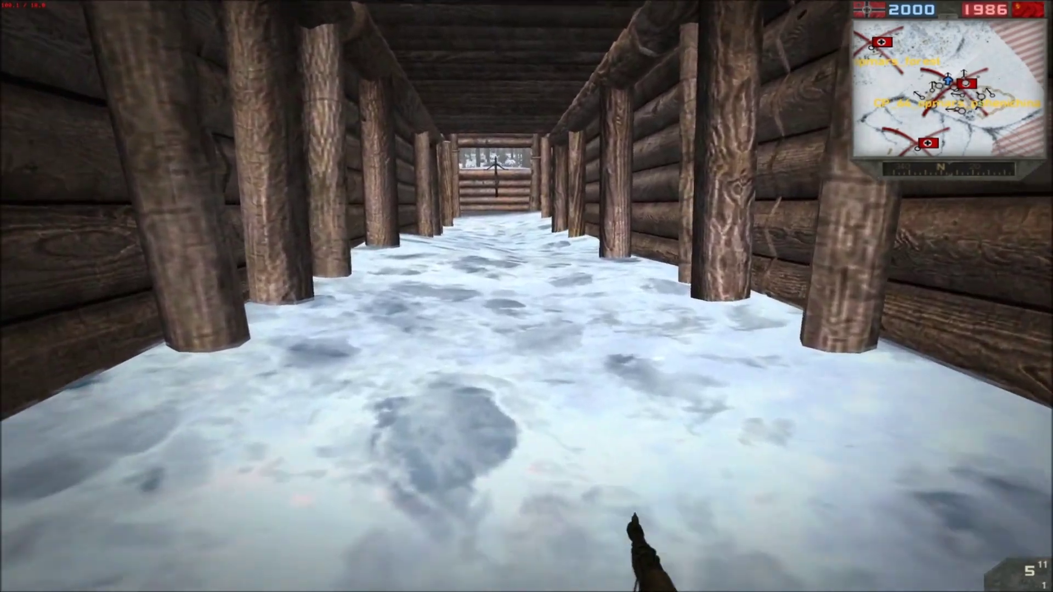
key("w")
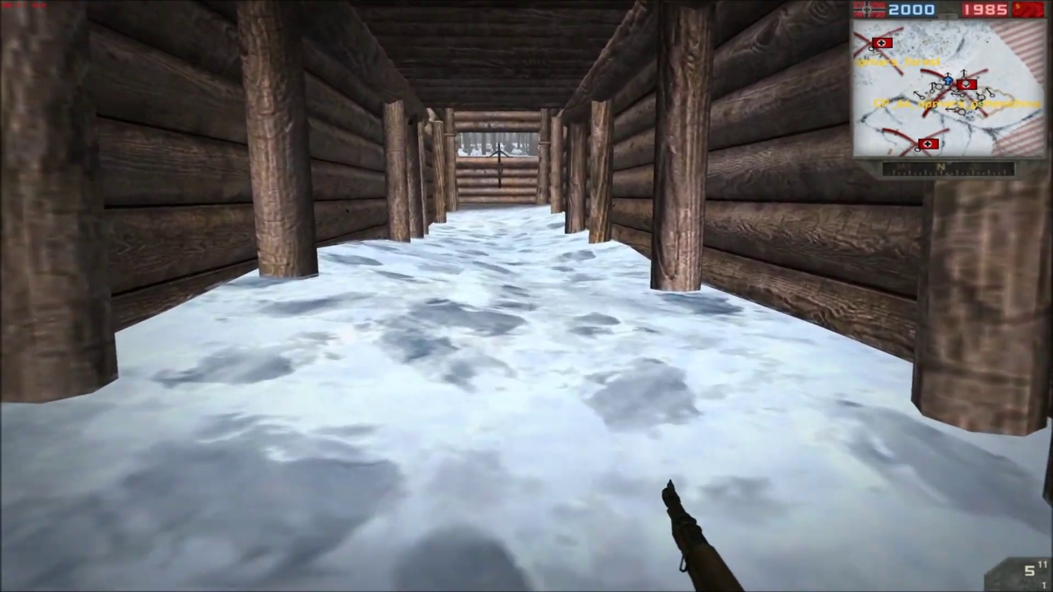
key("w")
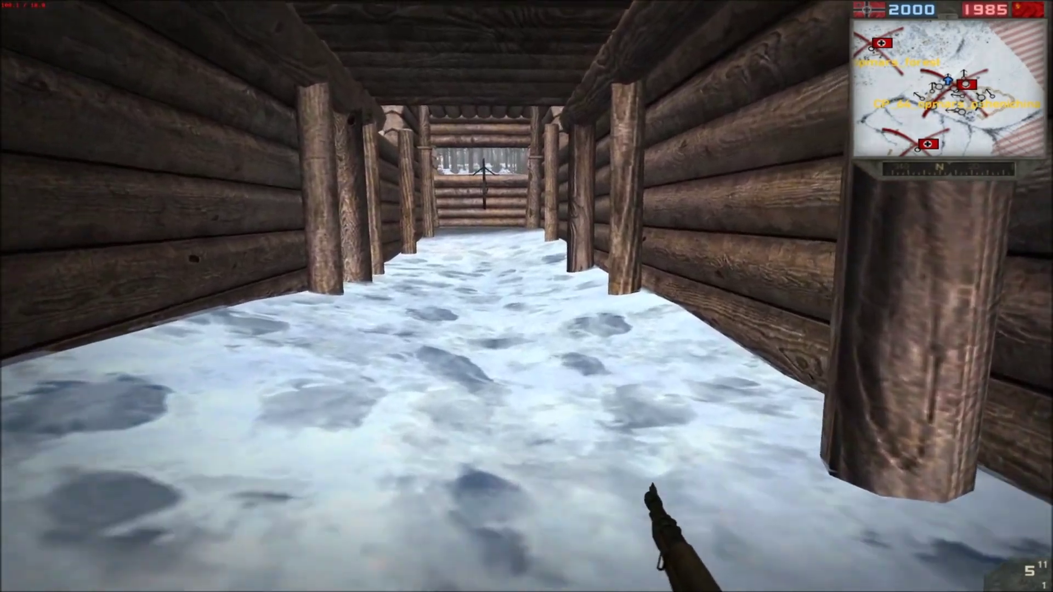
key("w")
key("w")
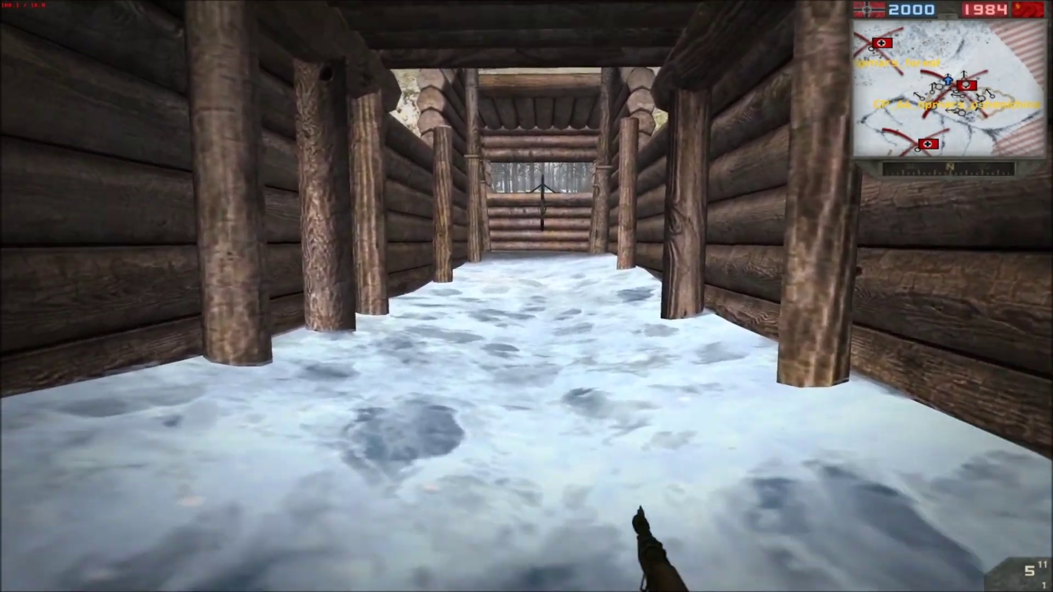
key("w")
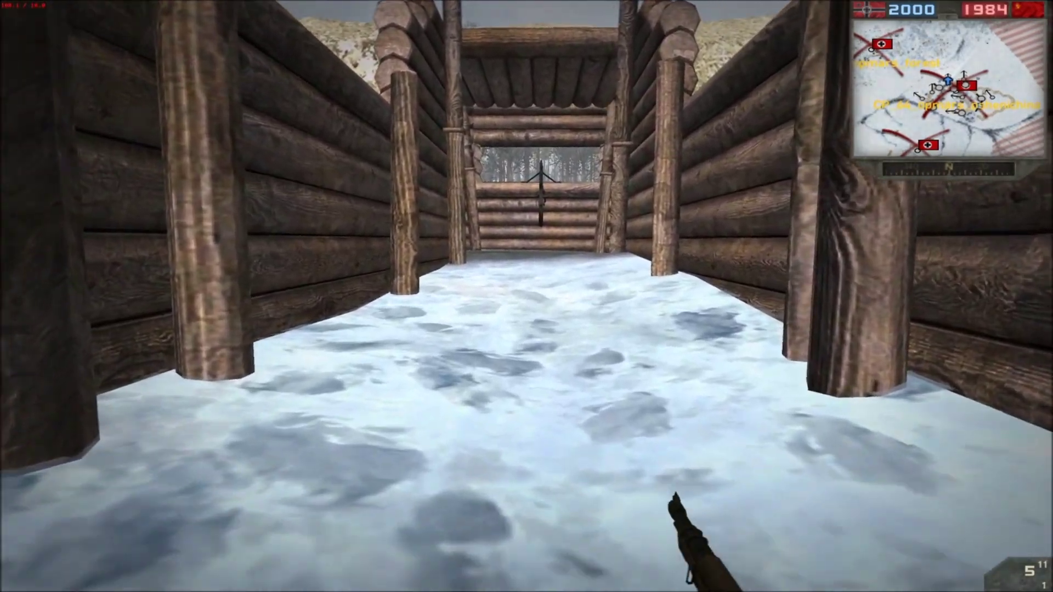
key("w")
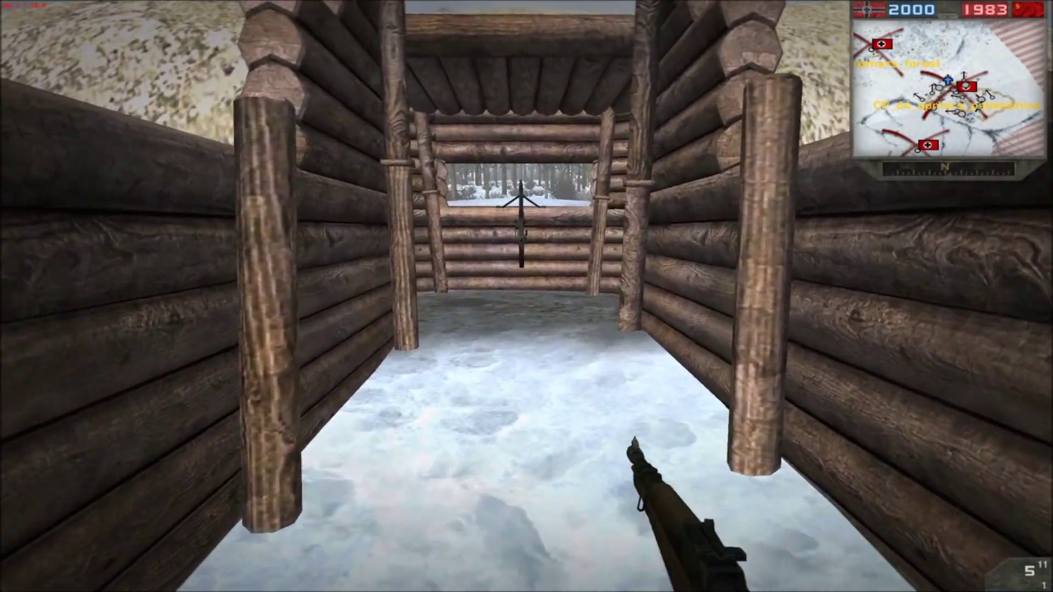
Step: Inspect the cover's entrance on the bunker side, the bunker interior and its firing slit
key("w")
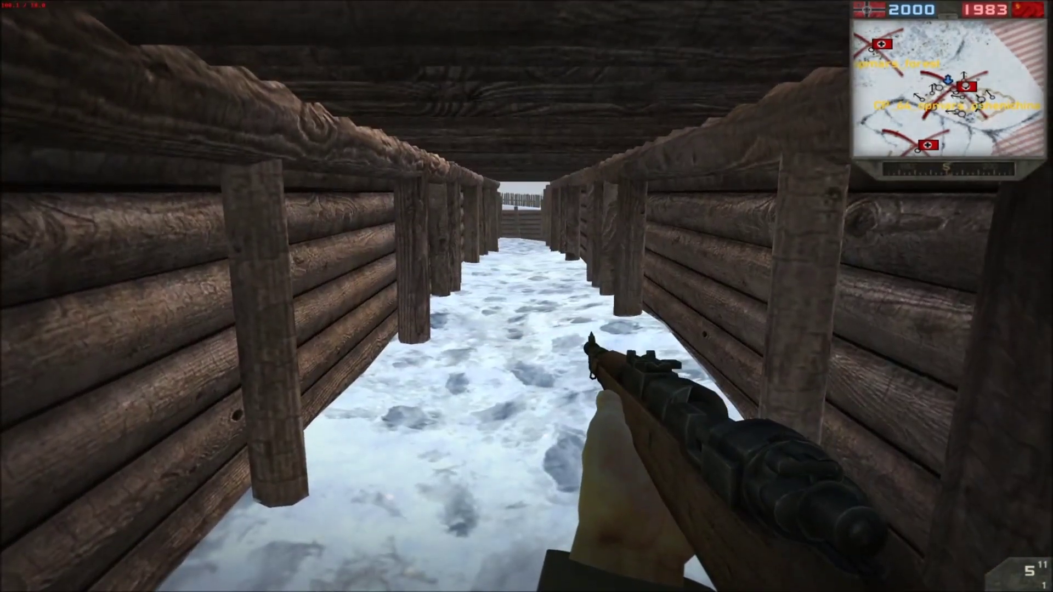
key("s")
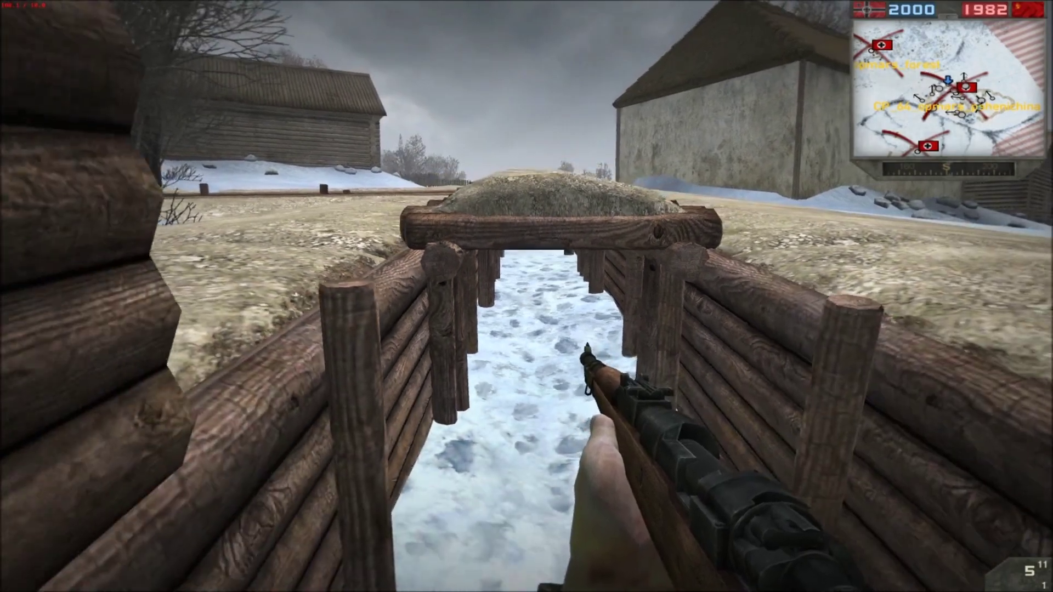
key("w")
key("w")
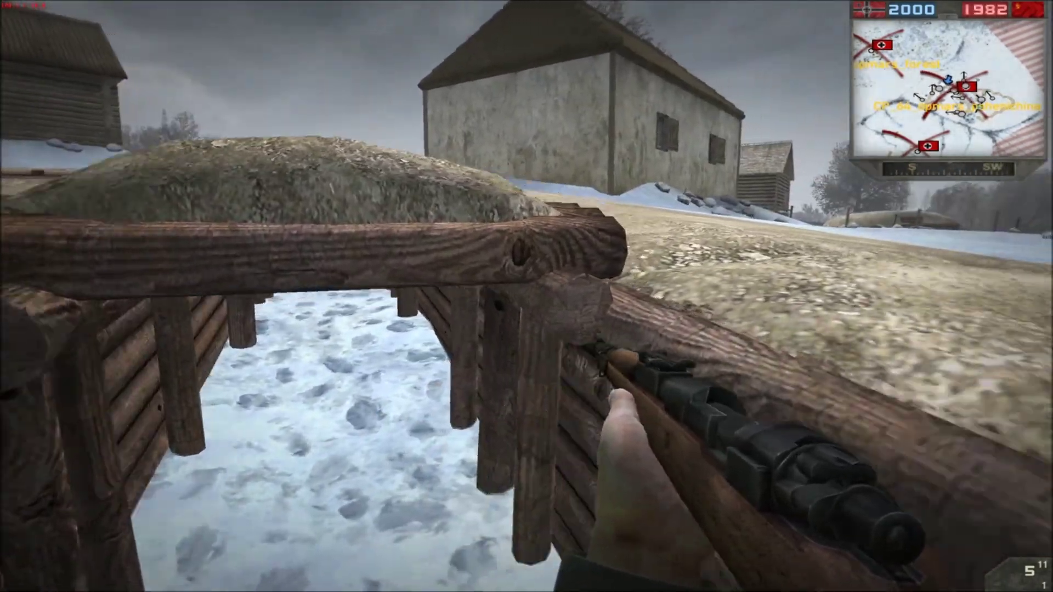
key("w")
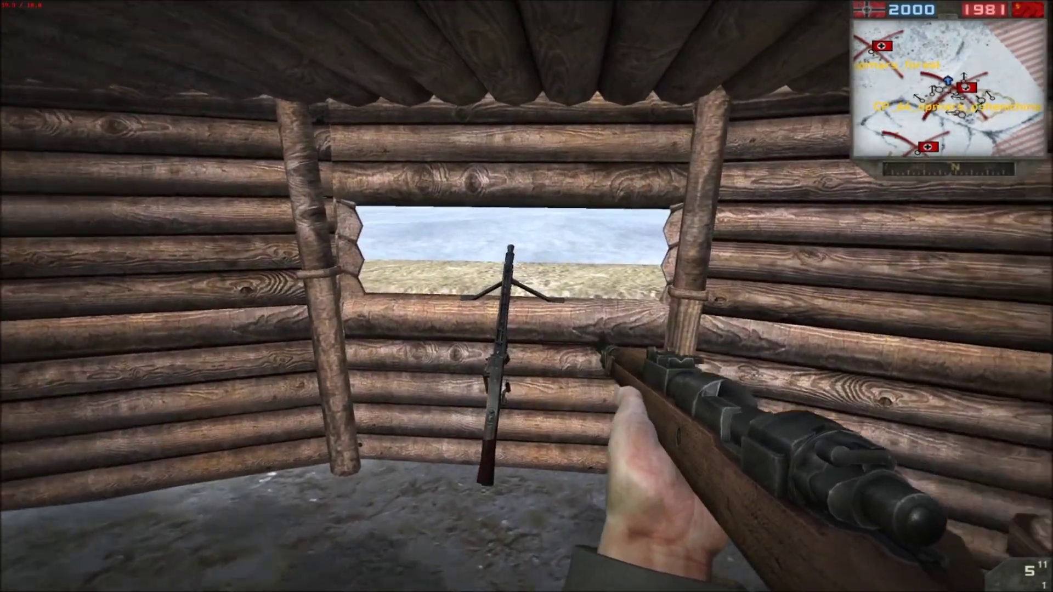
key("w")
key("w")
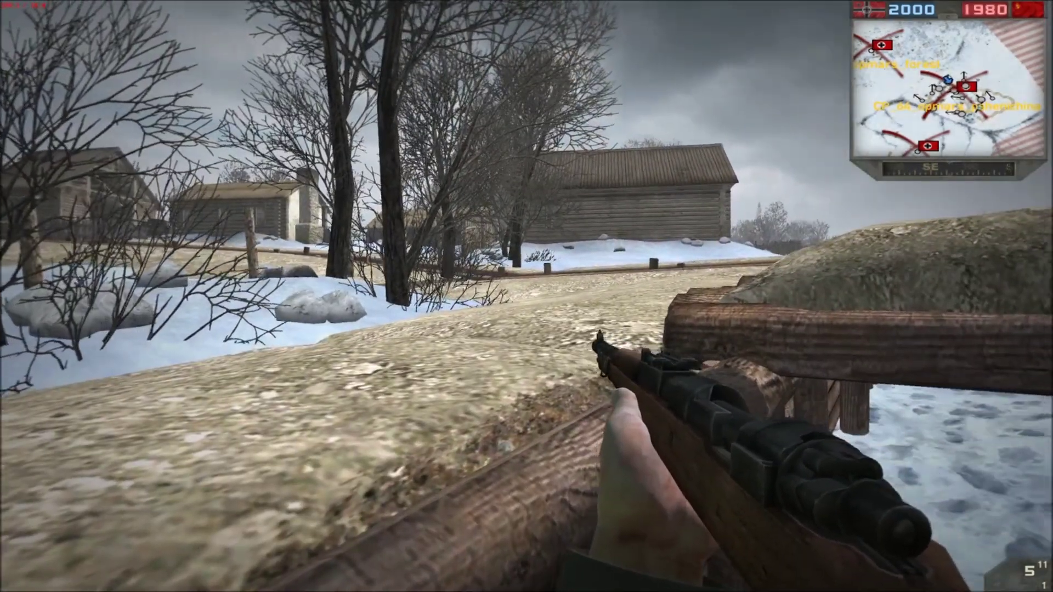
Step: Re-enter the covered trench from the bunker side, crawl along it and examine the log ceiling from below
key("w")
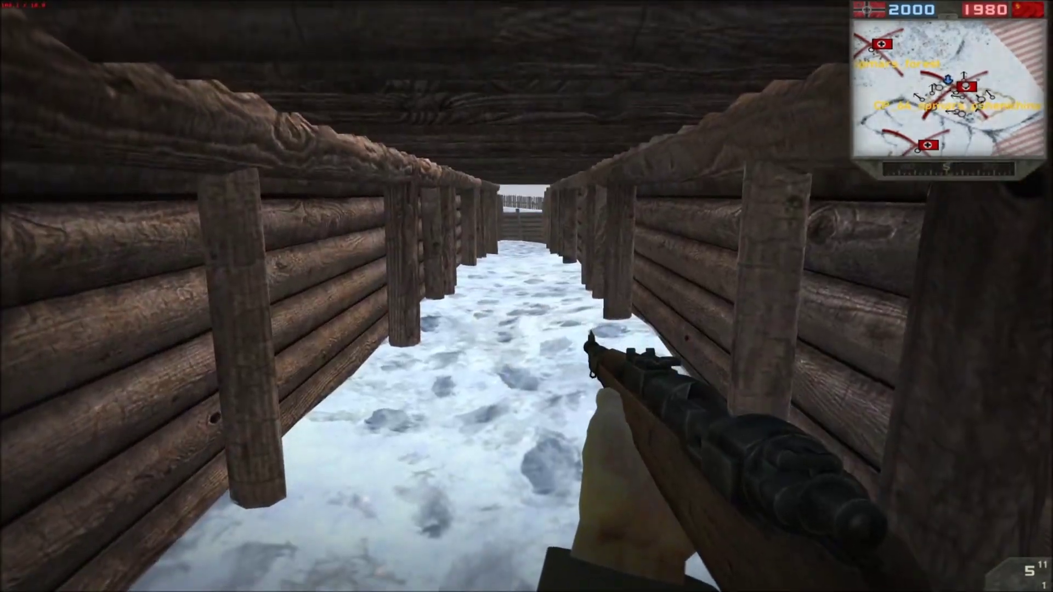
key("w")
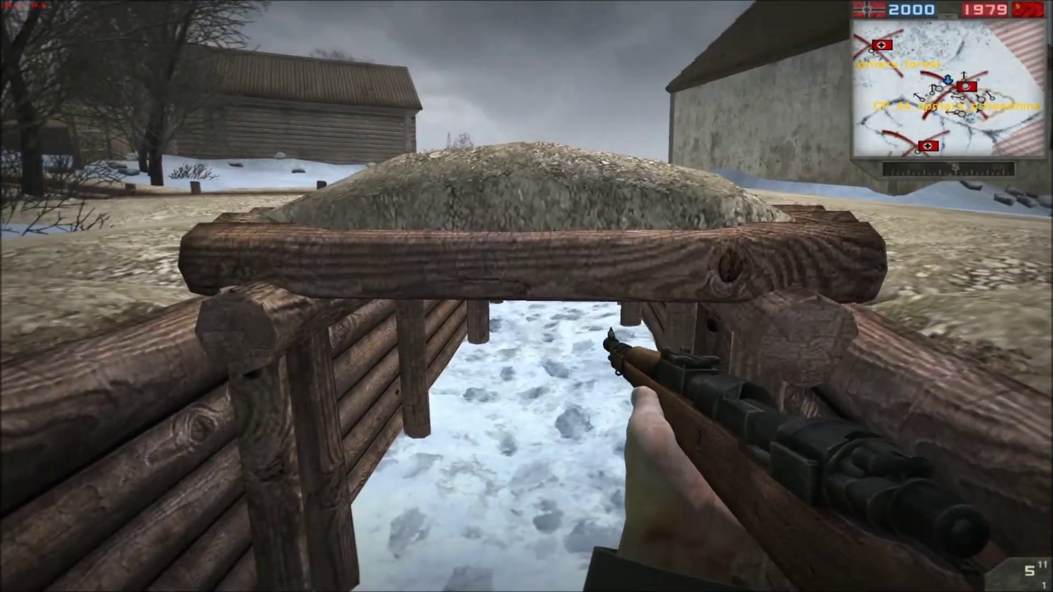
key("w")
key("w")
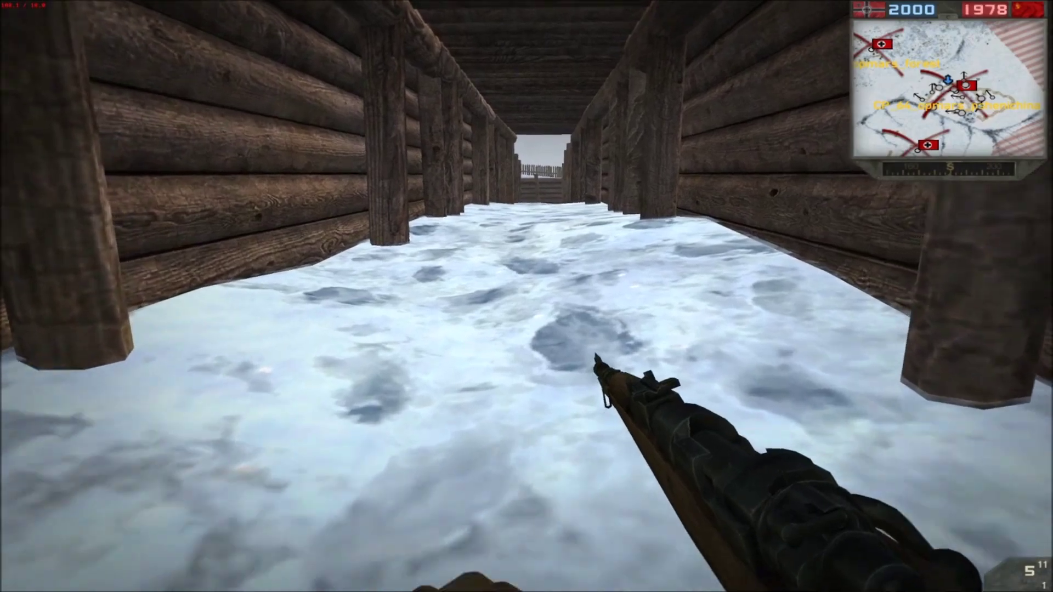
key("w")
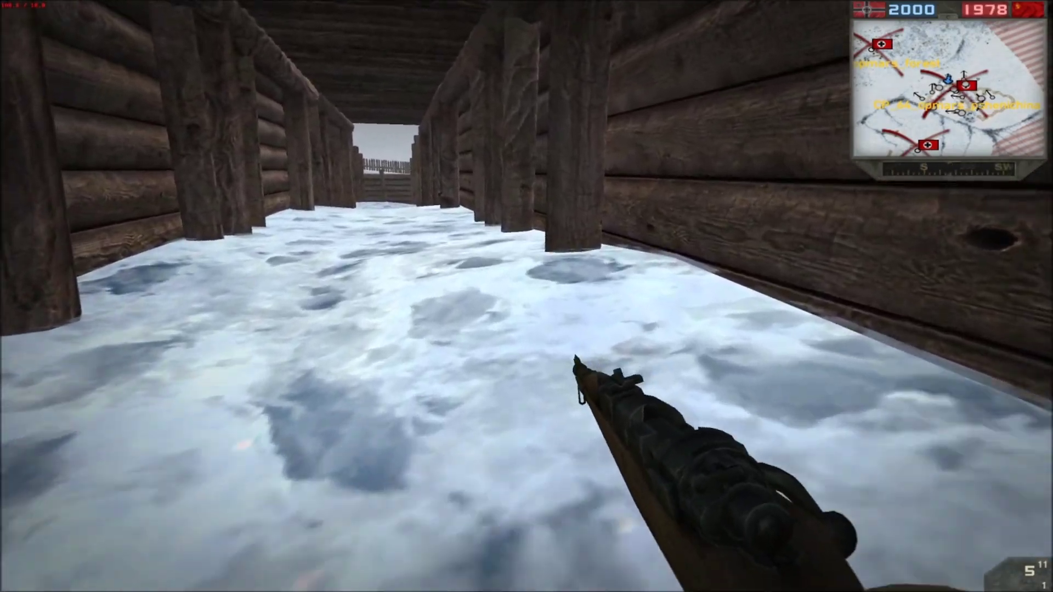
key("w")
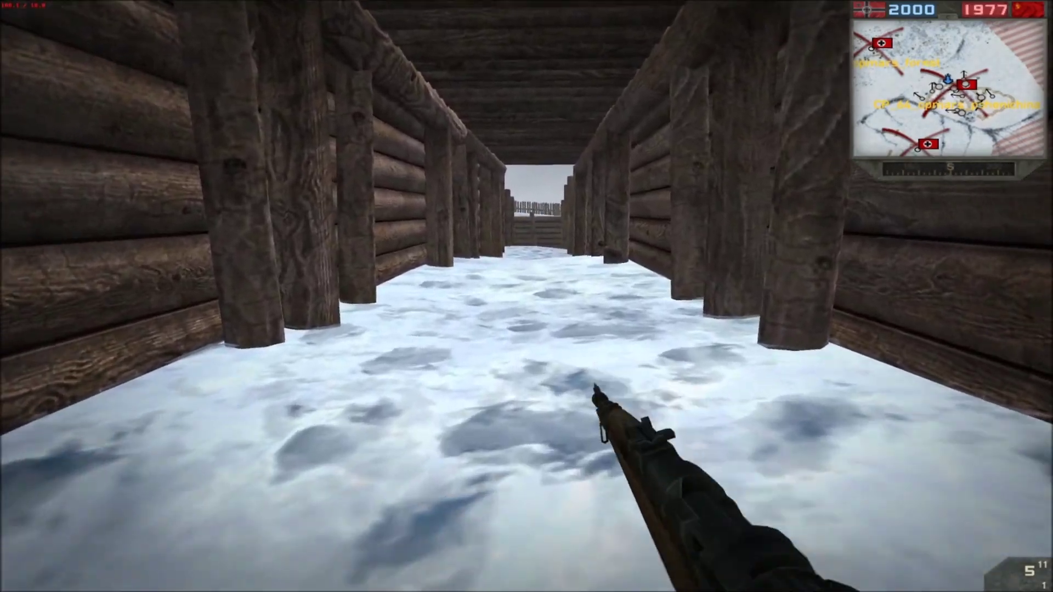
key("w")
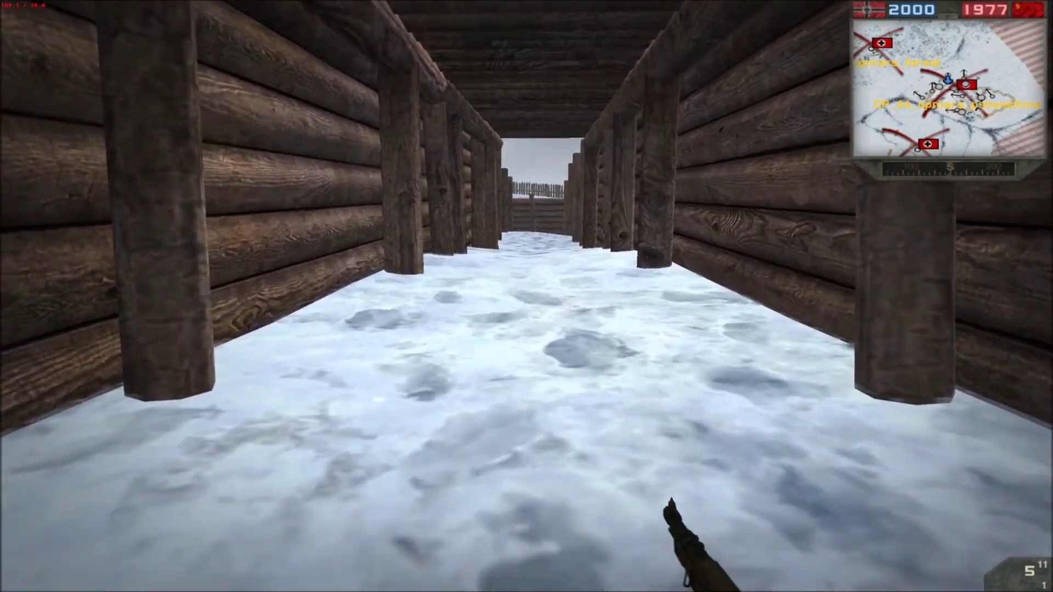
key("w")
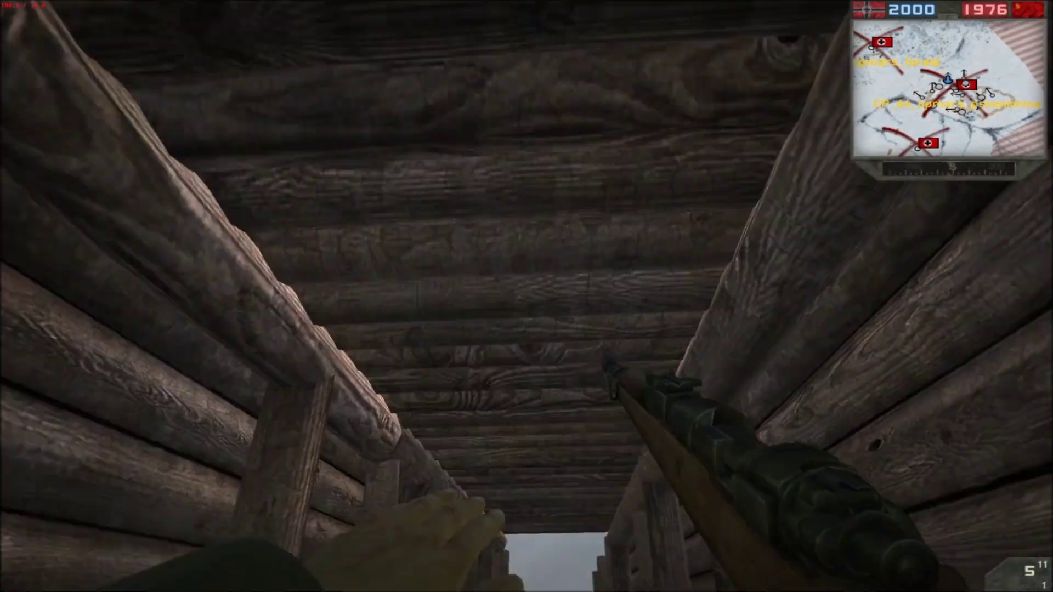
Step: Walk out of the log-covered trench into its open section and look back through the covered stretch
key("w")
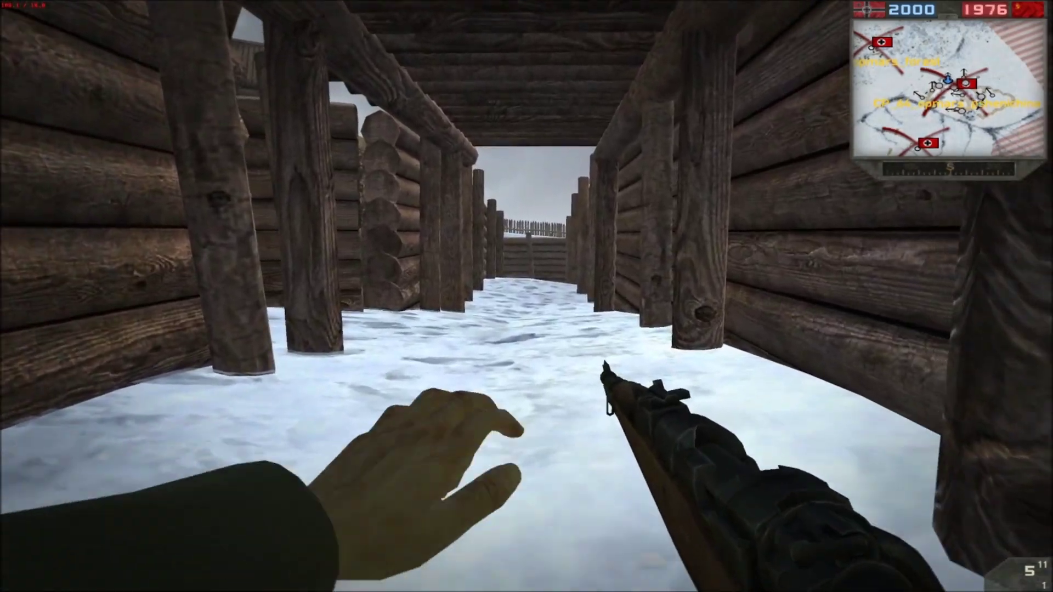
key("w")
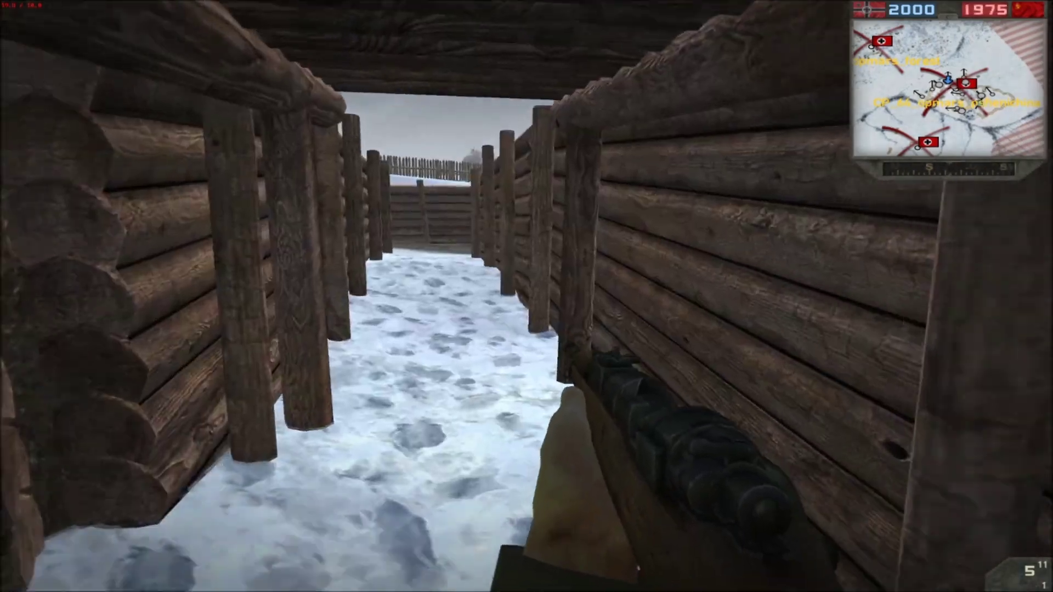
key("w")
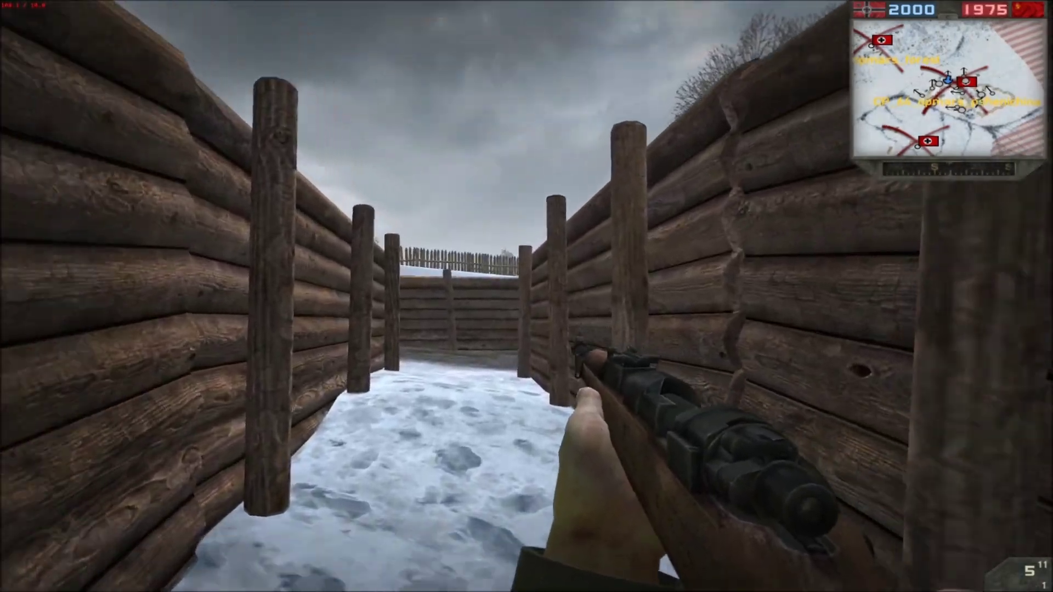
key("w")
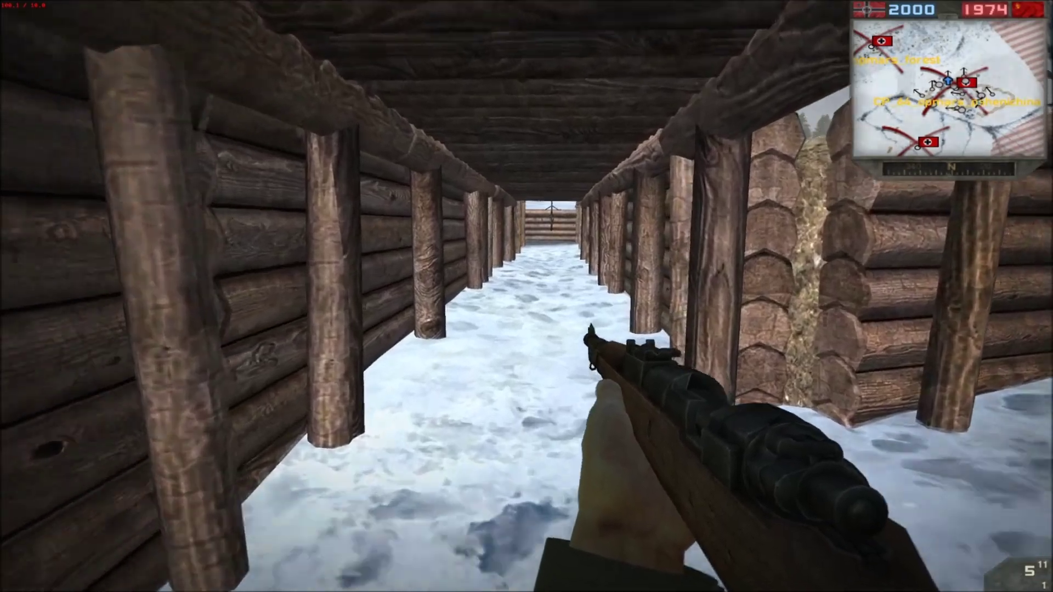
Step: Walk through the long covered trench in high and low stances, checking the support posts and the log ceiling
key("w")
key("w")
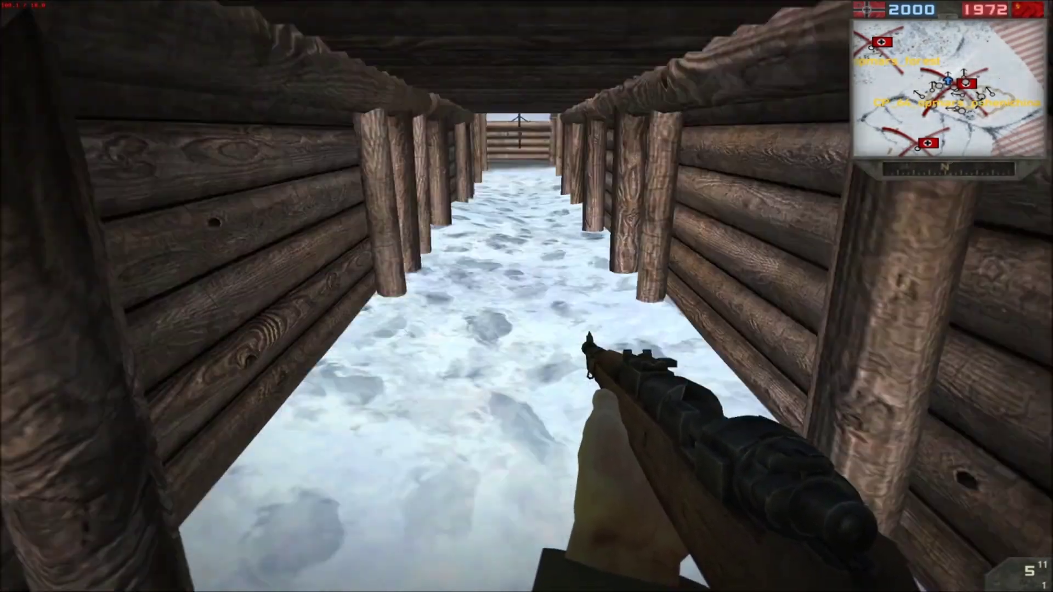
key("w")
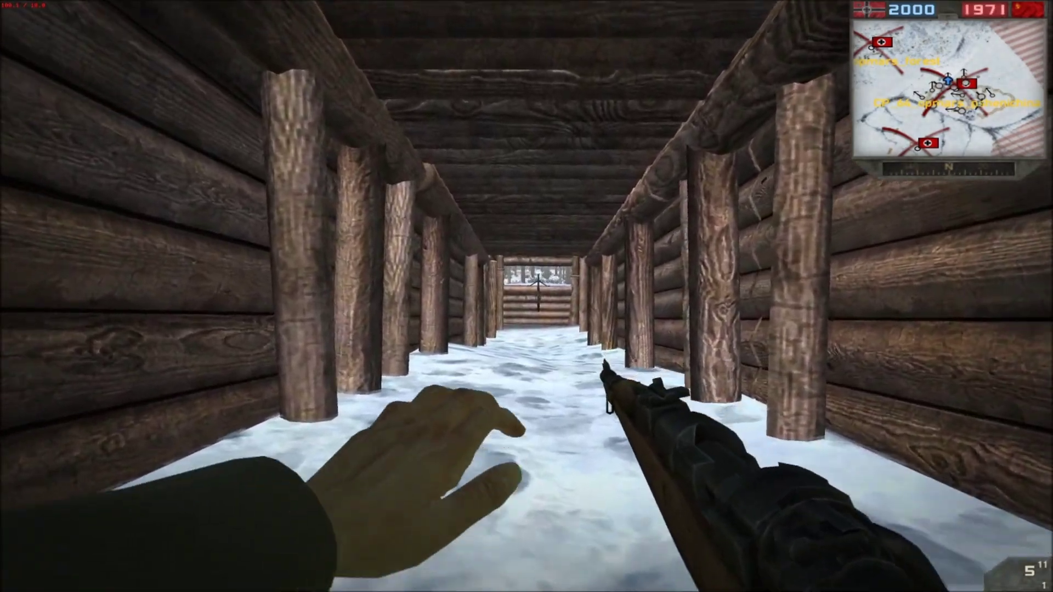
key("w")
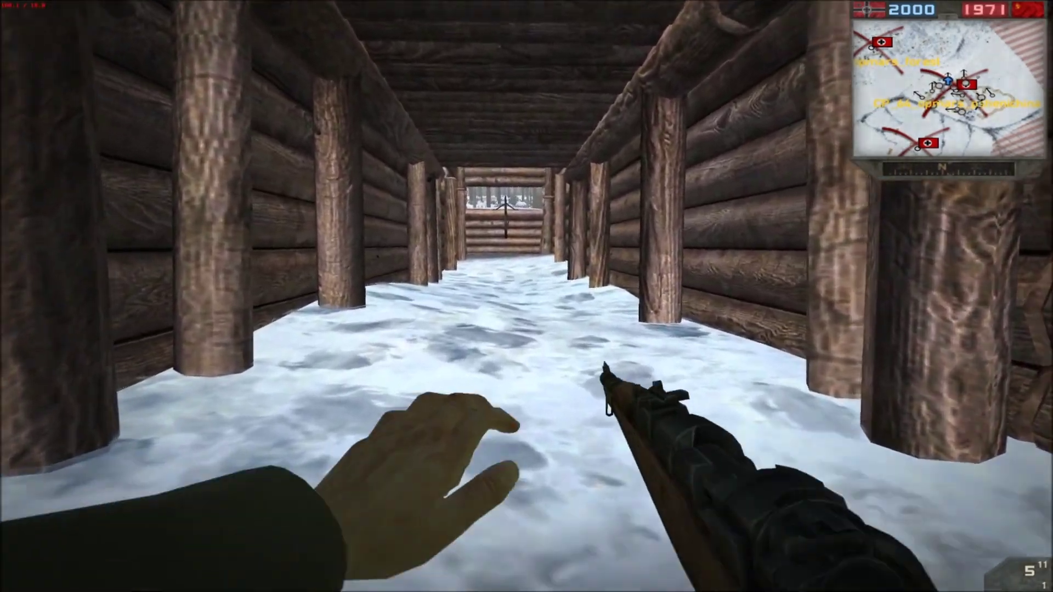
key("w")
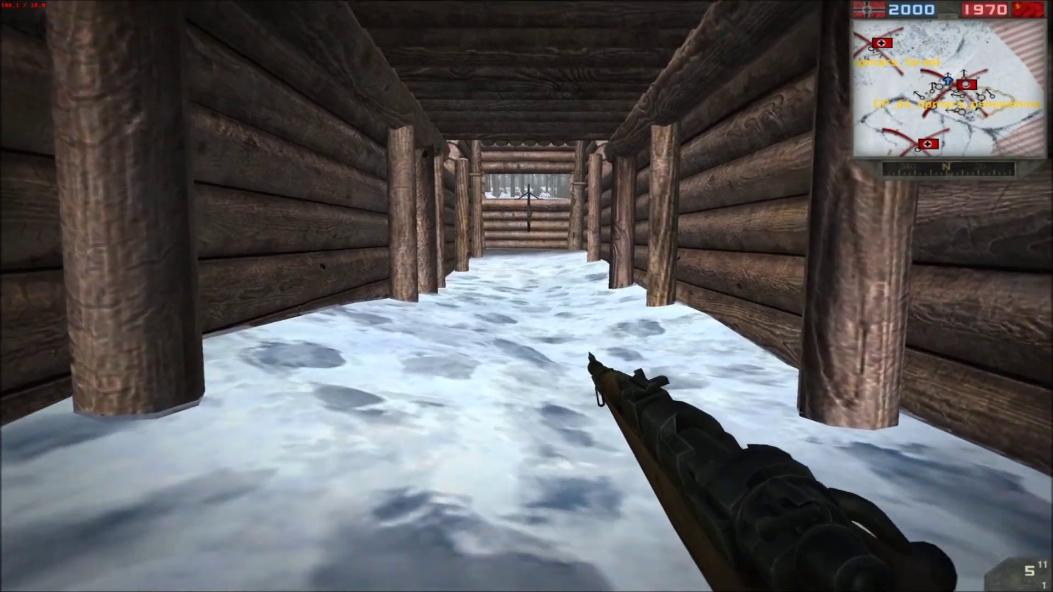
key("w")
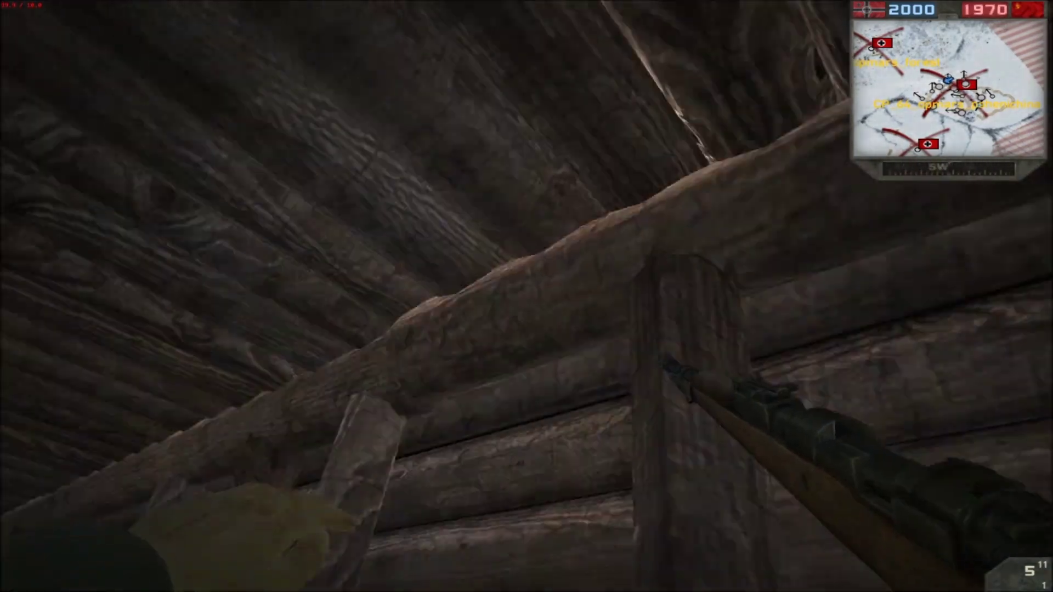
Step: Come out from under the log cover at the bunker end and inspect the approach to the machine-gun bunker
key("w")
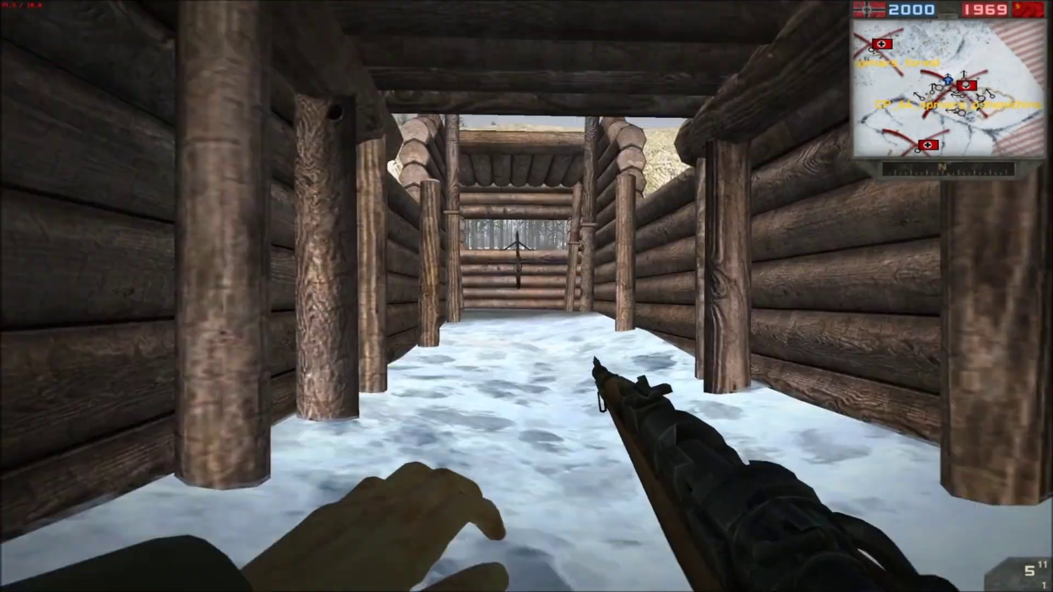
key("w")
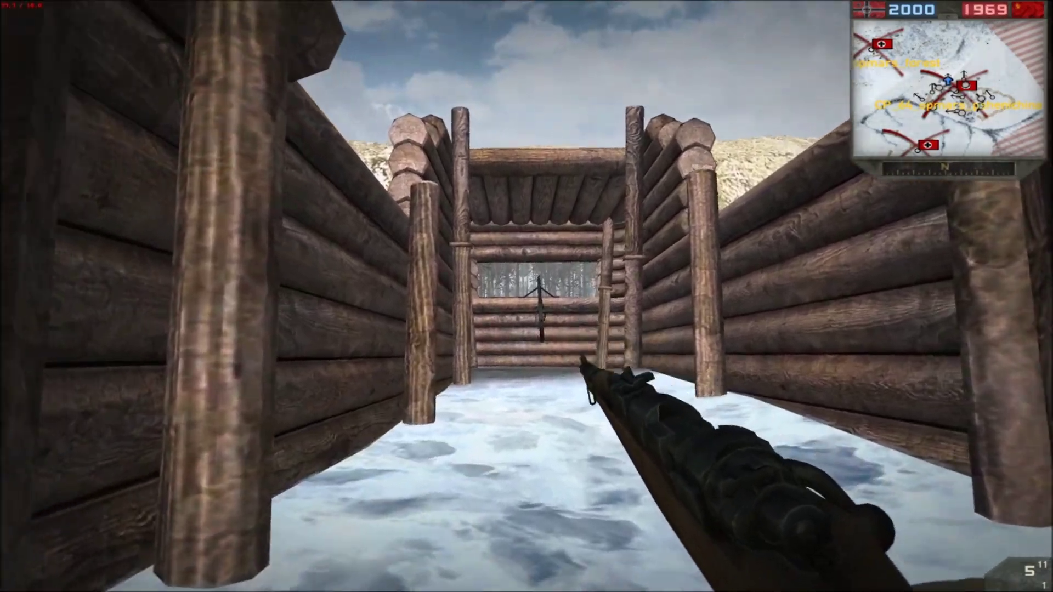
key("w")
key("space")
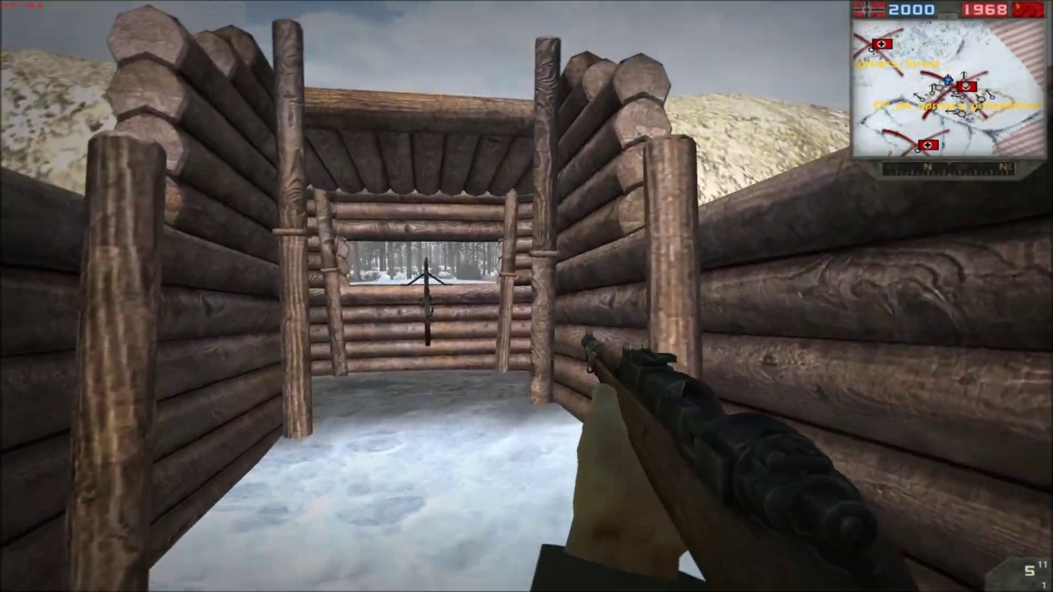
key("space")
Step: Survey the open village trench from ground level, following it past the rail fence to its far end
key("w")
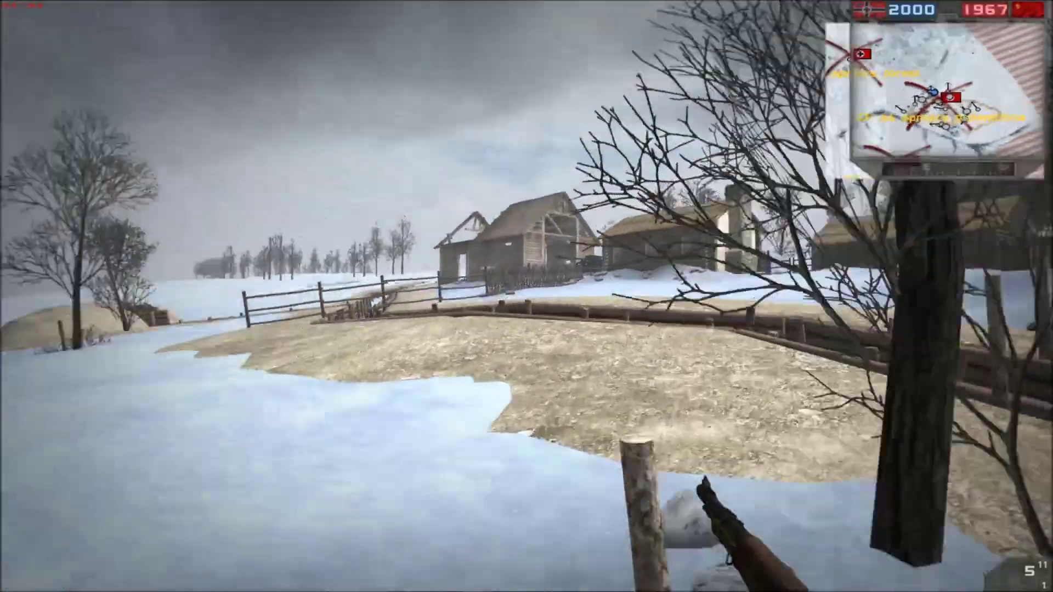
key("m")
key("m")
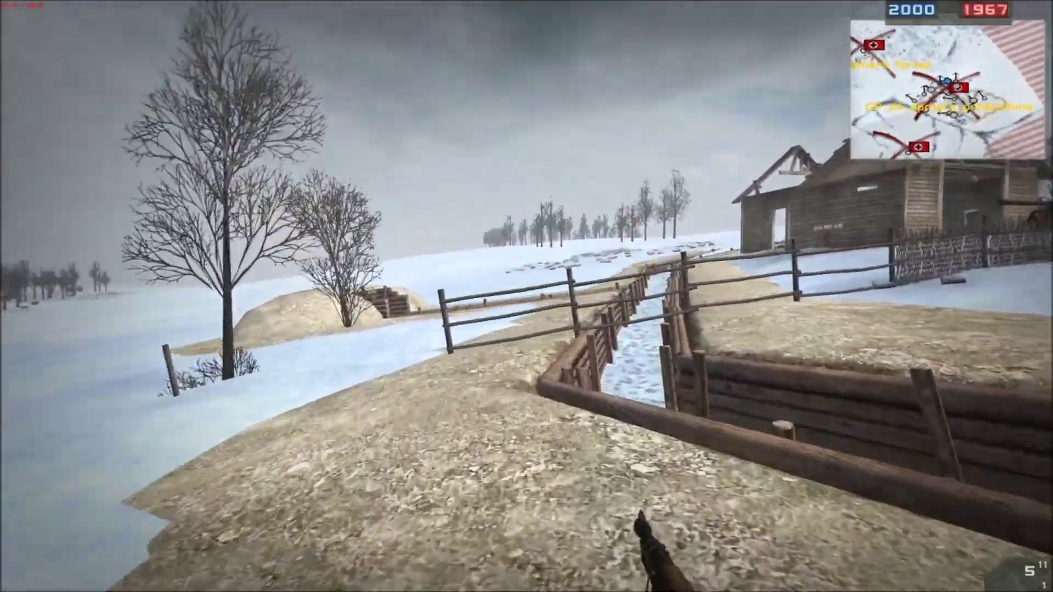
key("w")
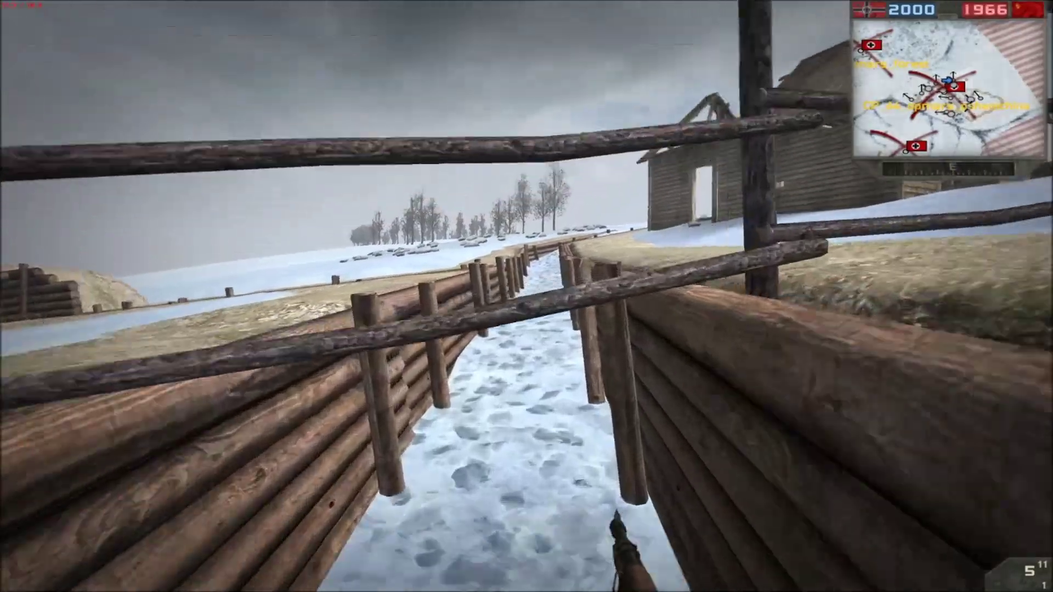
key("w")
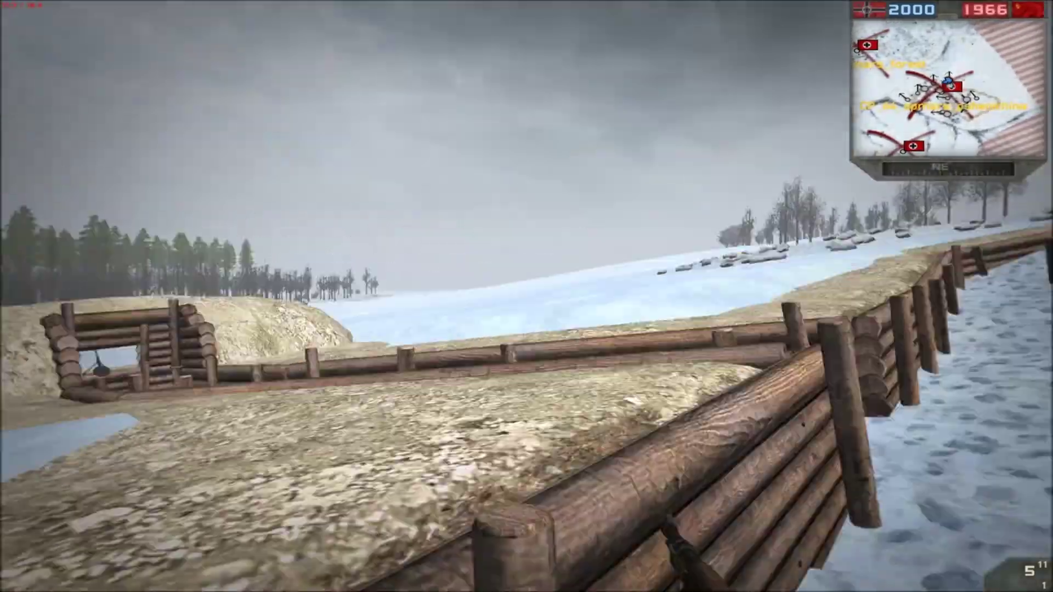
Step: Cross the rubble beside the village houses to the eastern open trench and sight the rifle over its parapet
key("w")
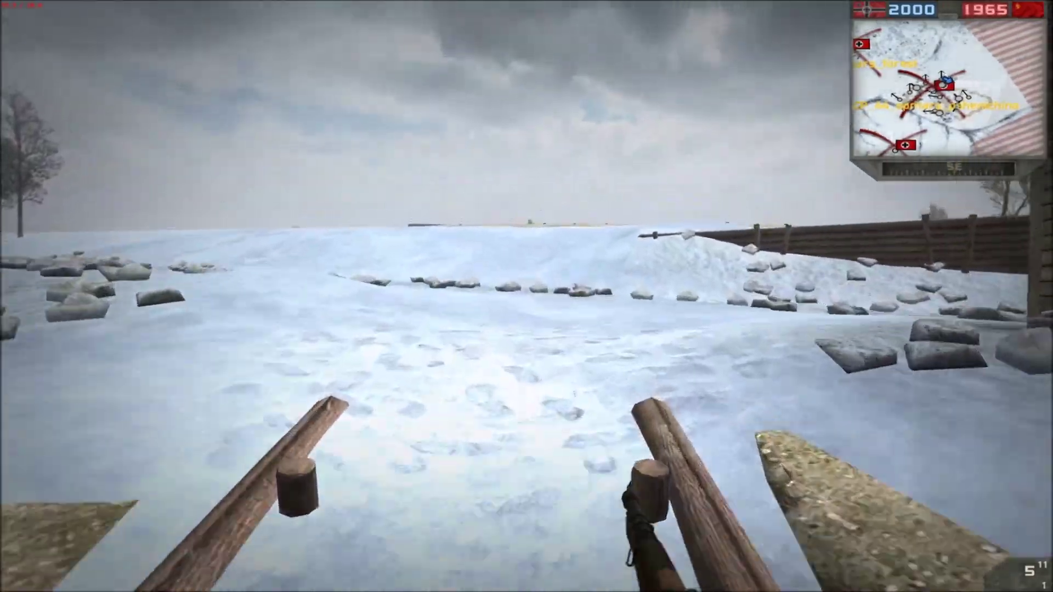
key("w")
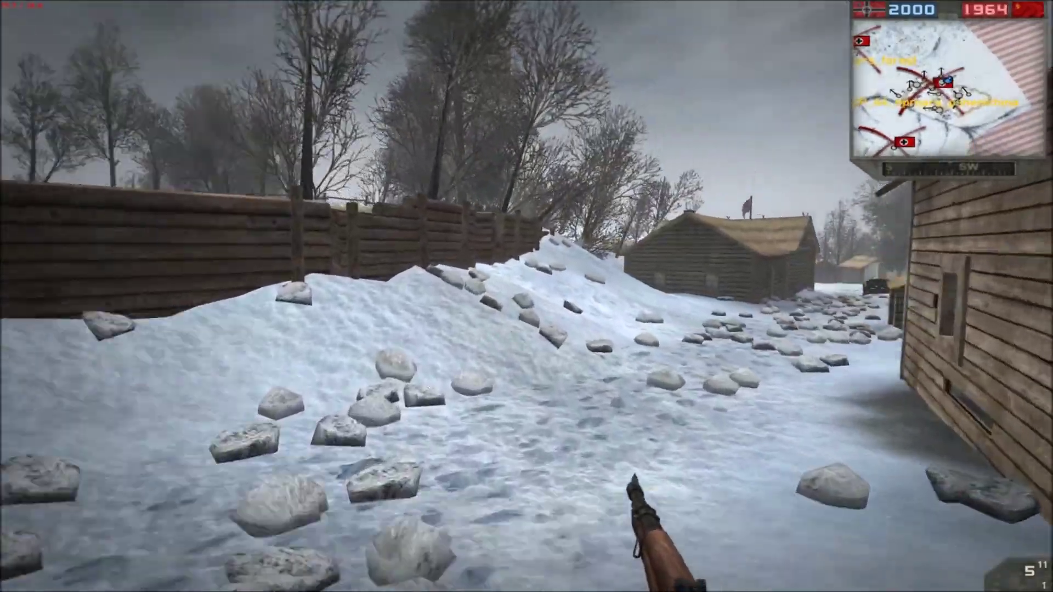
key("w")
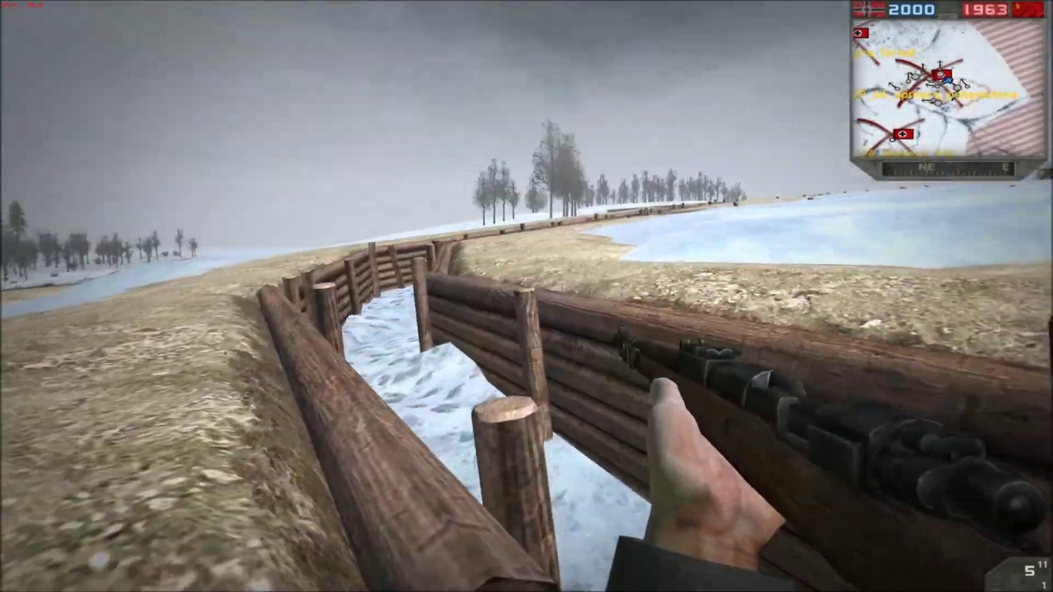
key("w")
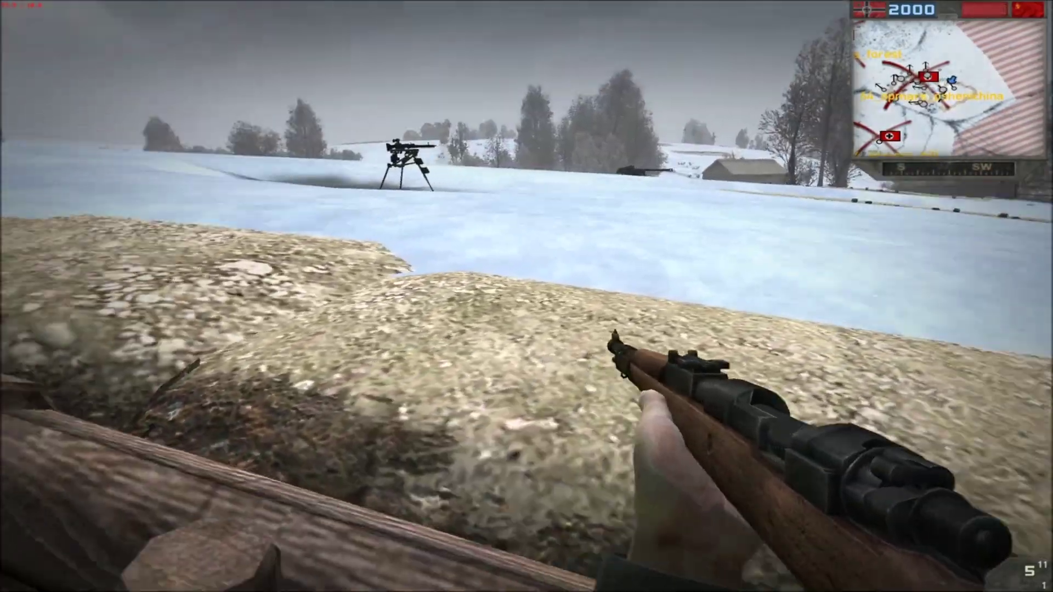
right_click(526, 296)
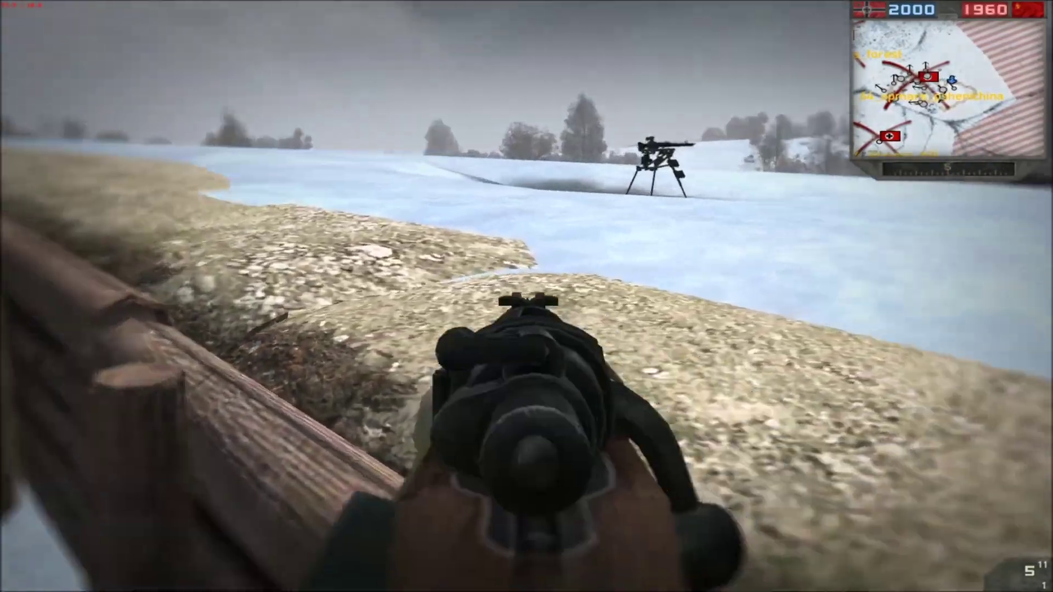
right_click(527, 296)
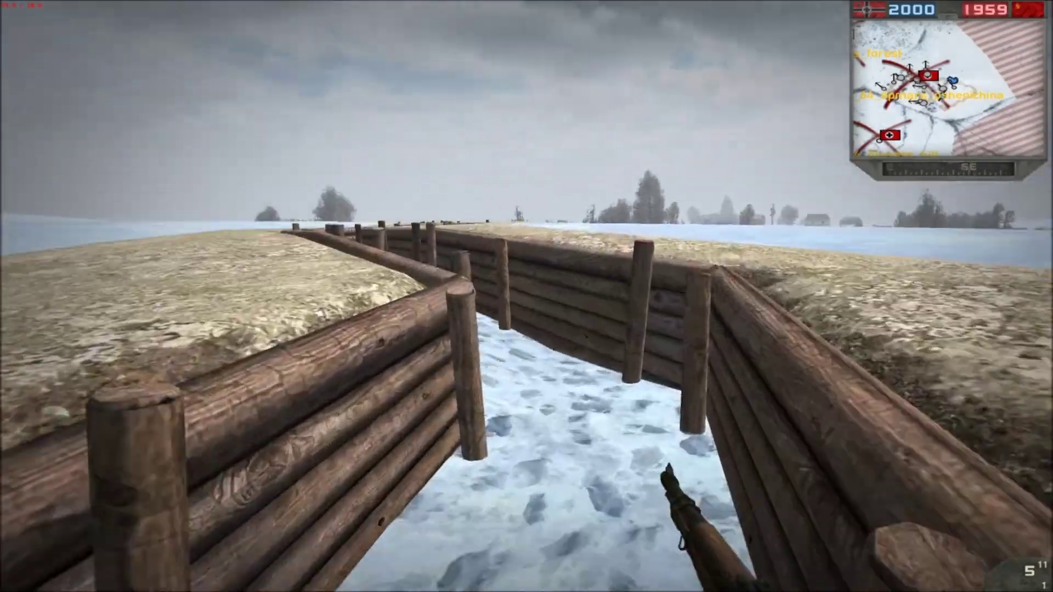
Step: Leave the trench and inspect the tripod machine gun and the anti-tank gun position in the snowfield
key("w")
key("space")
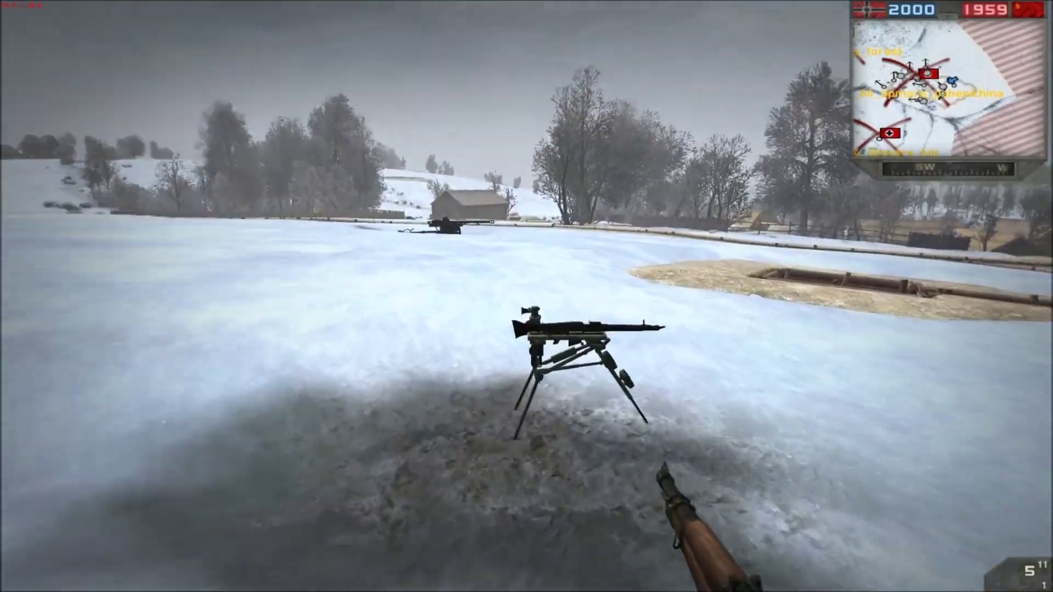
key("w")
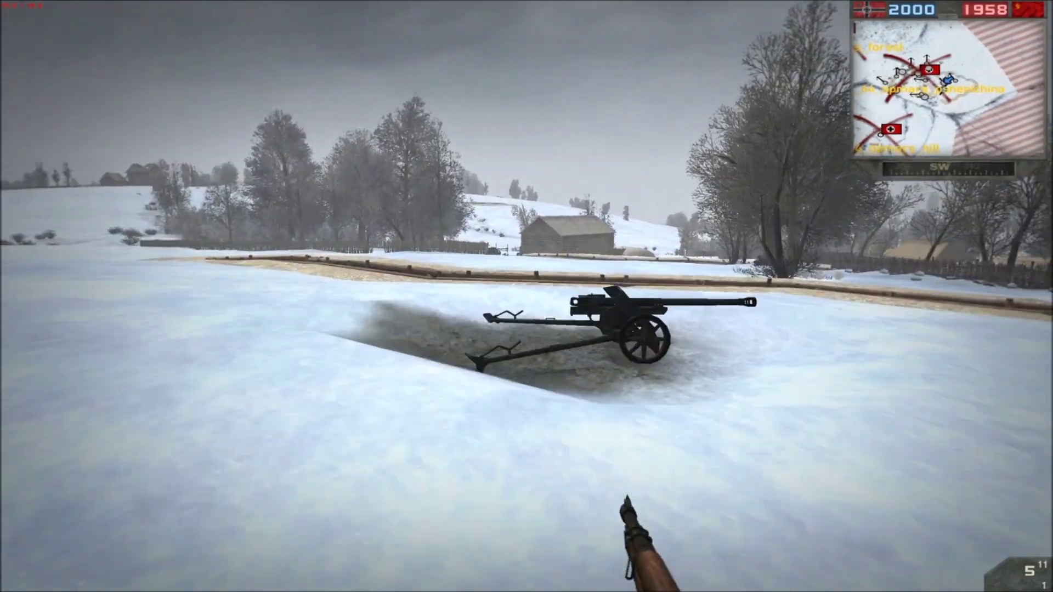
key("w")
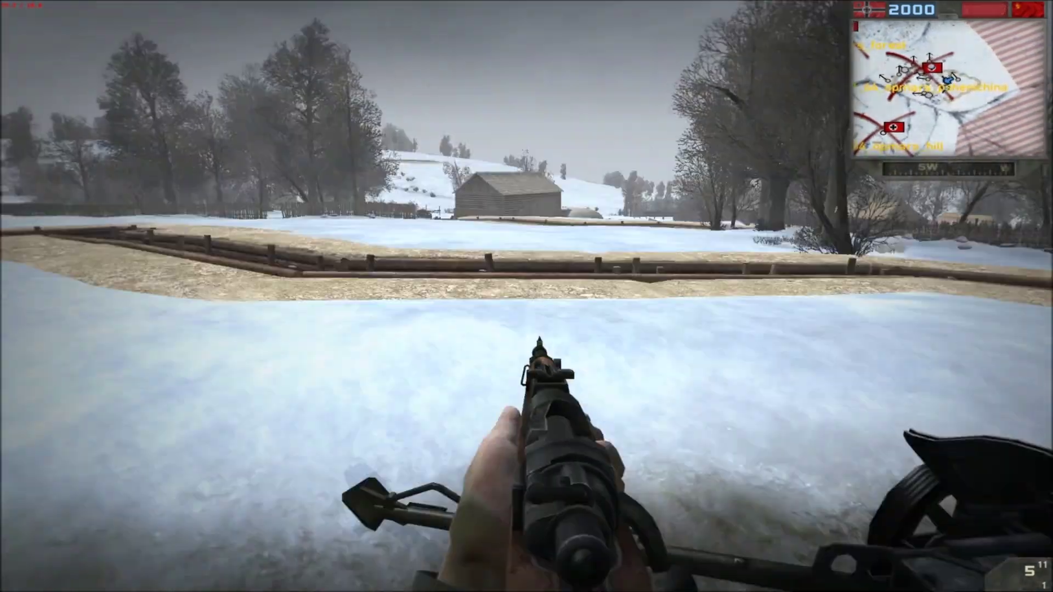
Step: Check the field of view beside the PaK 38, man the gun to look through its sight, and get out
key("a")
right_click(527, 297)
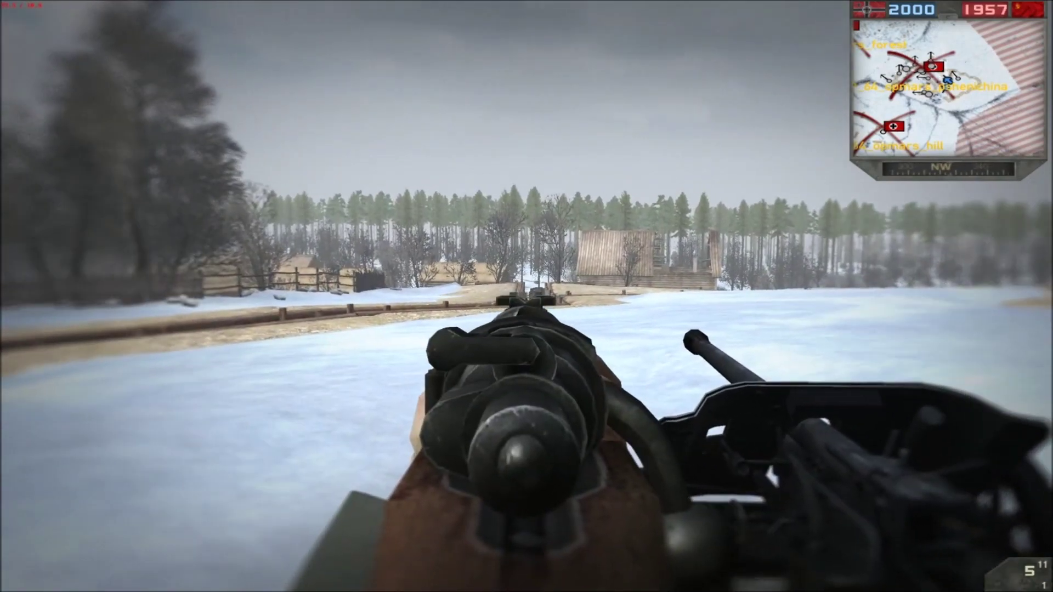
key("e")
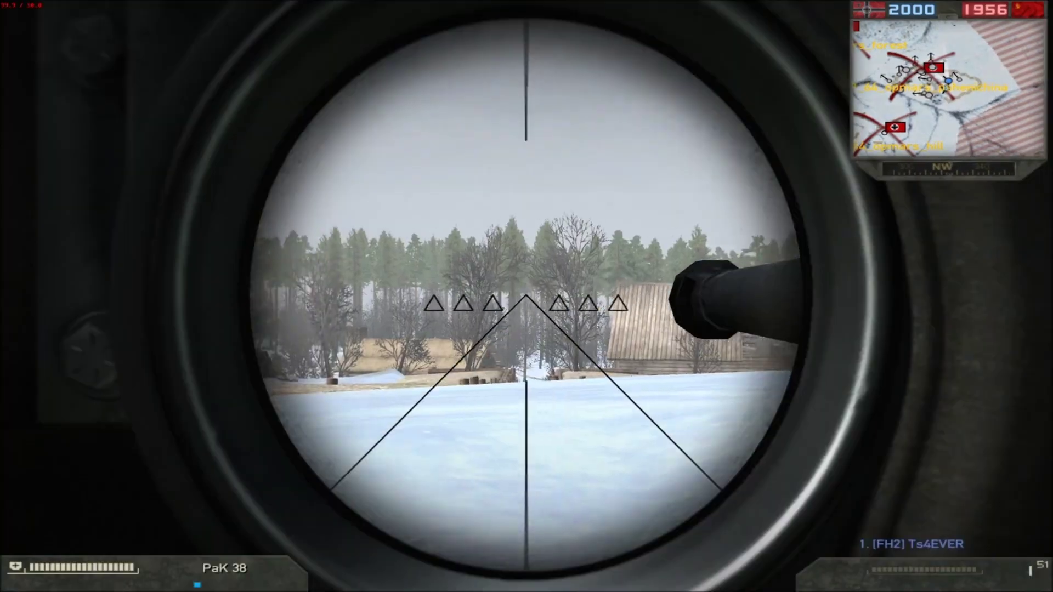
key("e")
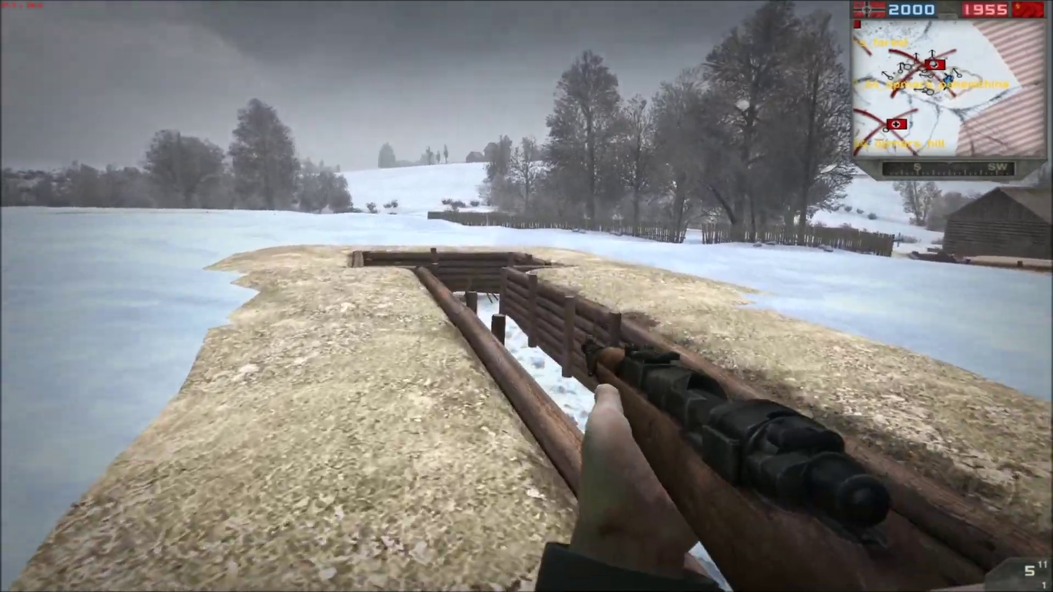
Step: Examine the zigzag open trench east of the village and cross the snowfield towards the southern trench line
key("w")
key("w")
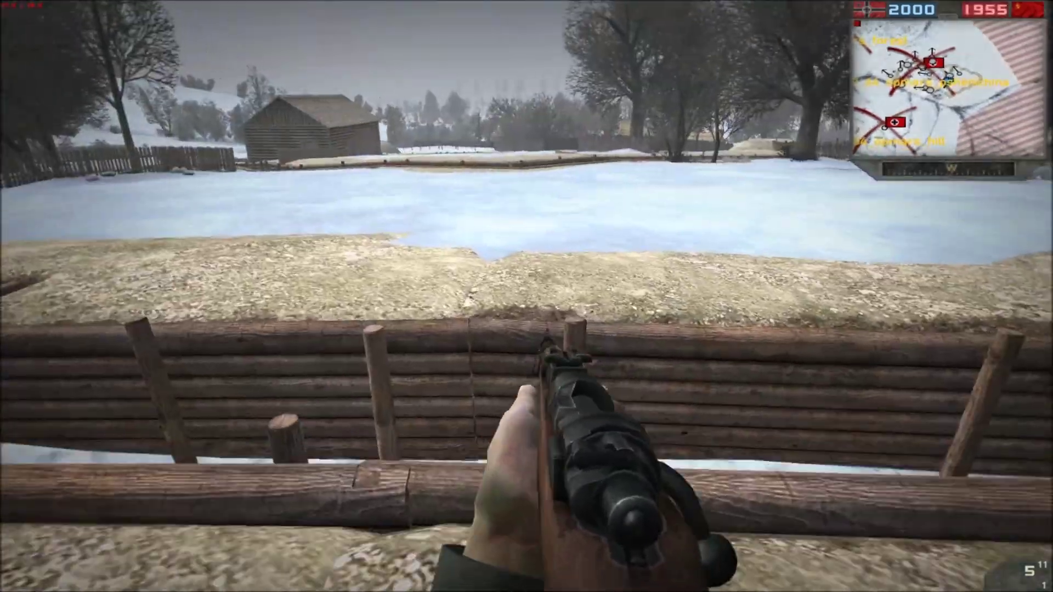
key("w")
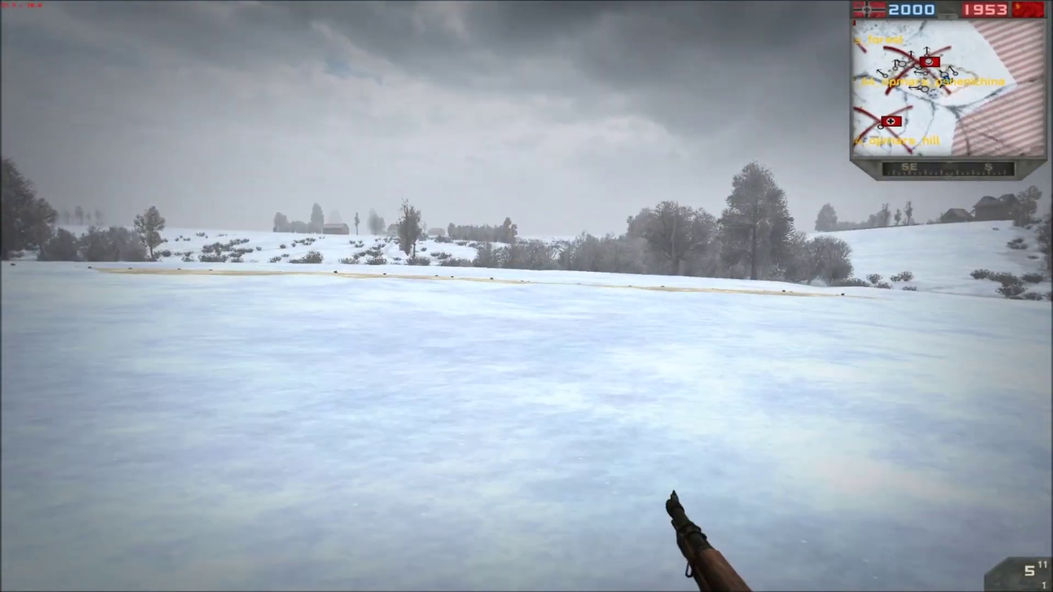
key("w")
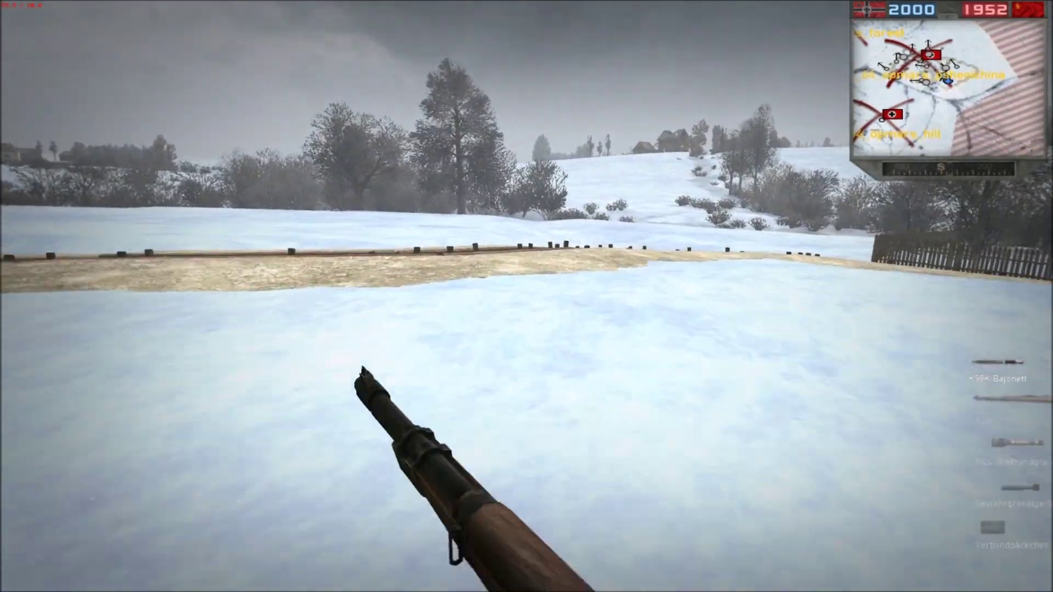
Step: Sprint to the southern trench and inspect its log walls and surroundings beside the picket fence from above
key("shift+w")
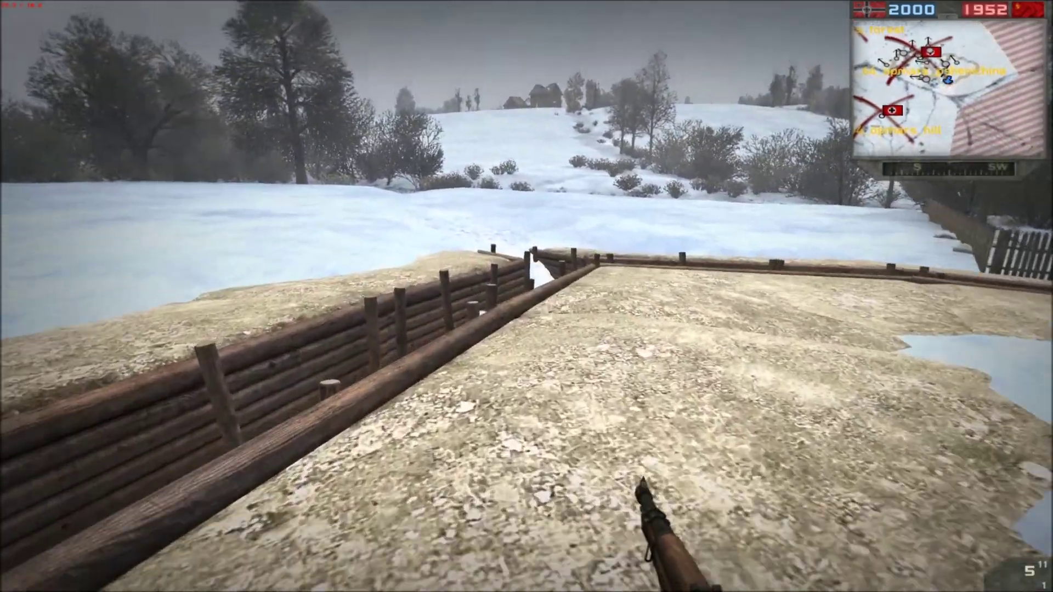
key("shift+w")
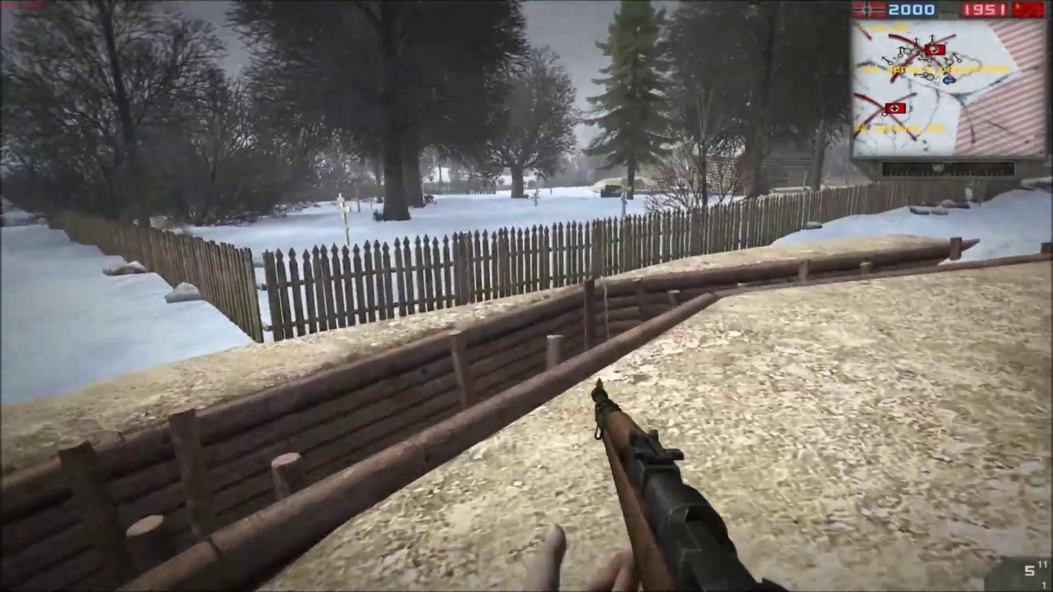
key("w")
key("d")
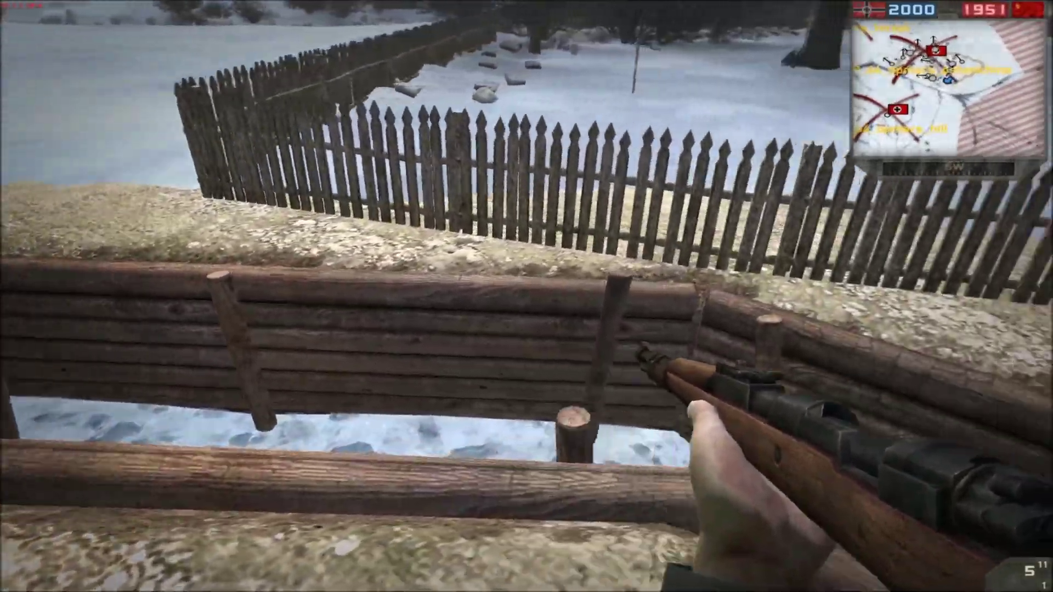
key("s")
right_click(527, 296)
right_click(527, 296)
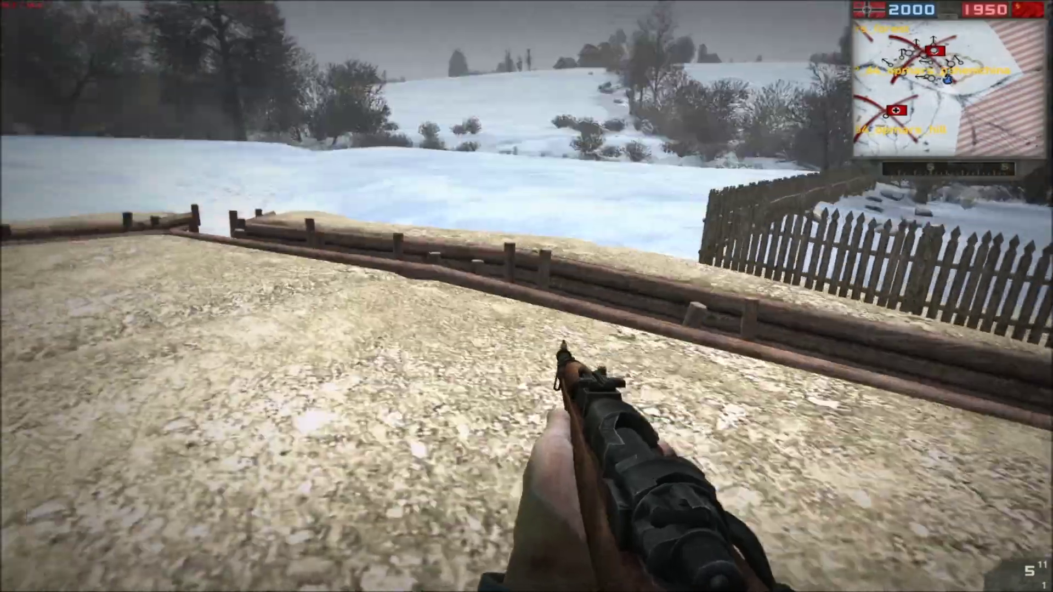
Step: Walk along the southern trench's rim and look down over its log walls, posts and snowy floor near the picket fence
key("w")
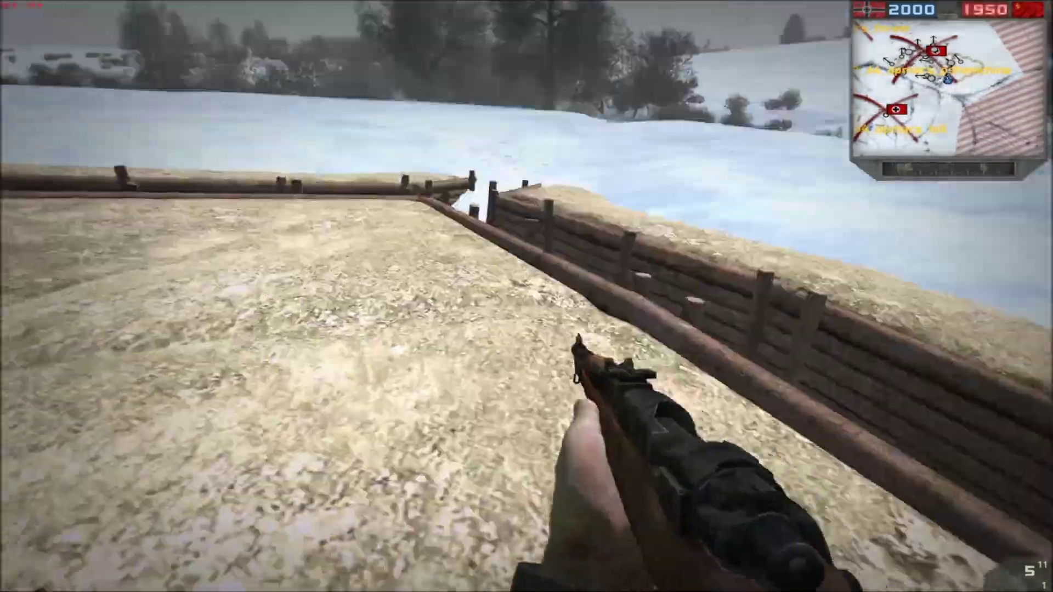
key("w")
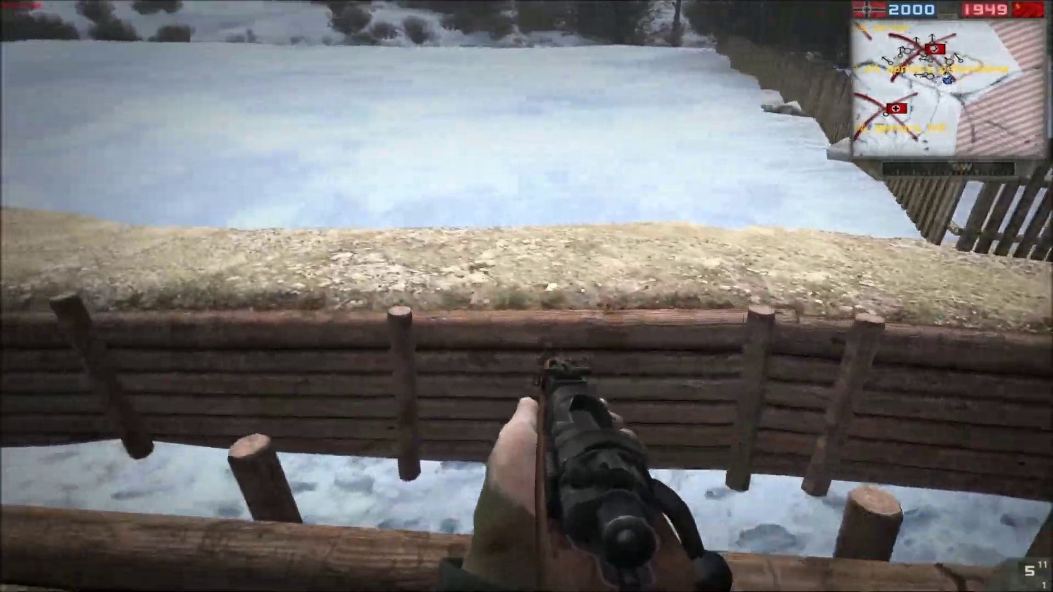
key("w")
key("w")
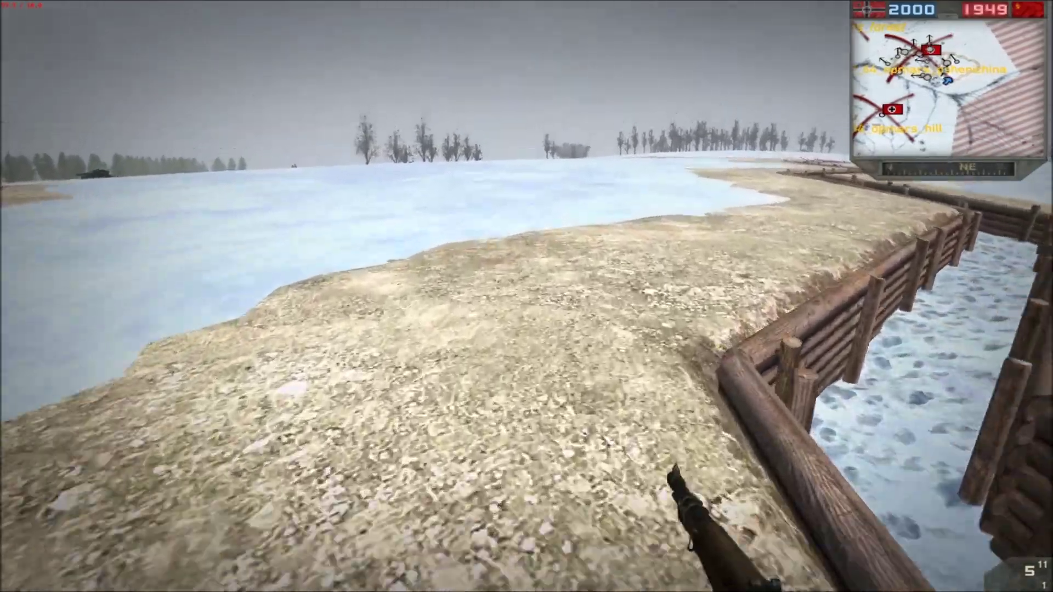
Step: Follow the southern trench northeast across the snowfield, inspecting its log-lined bends from the edge, and look back towards the village
key("w")
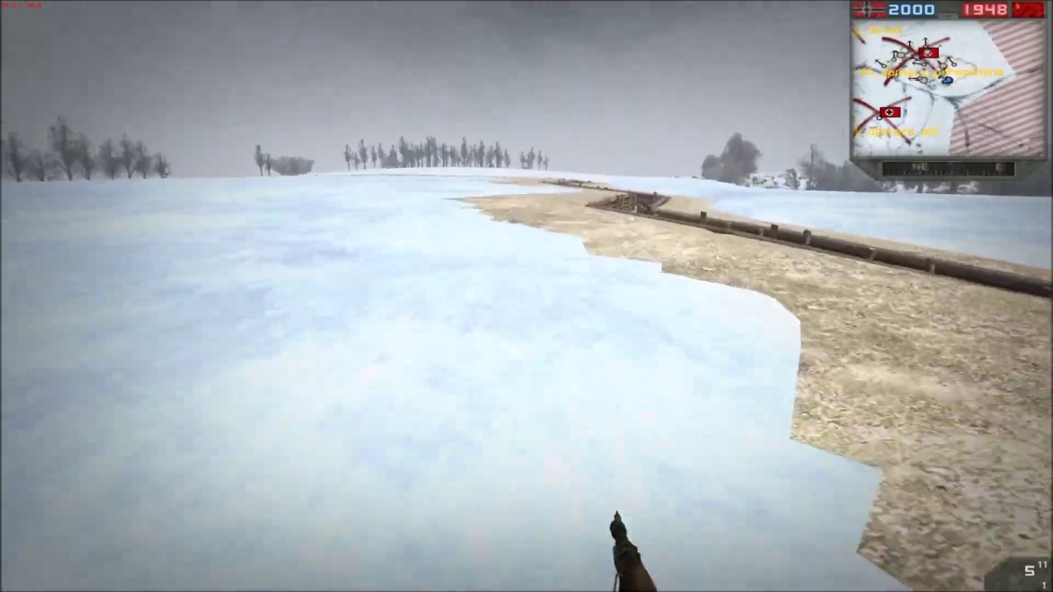
key("w")
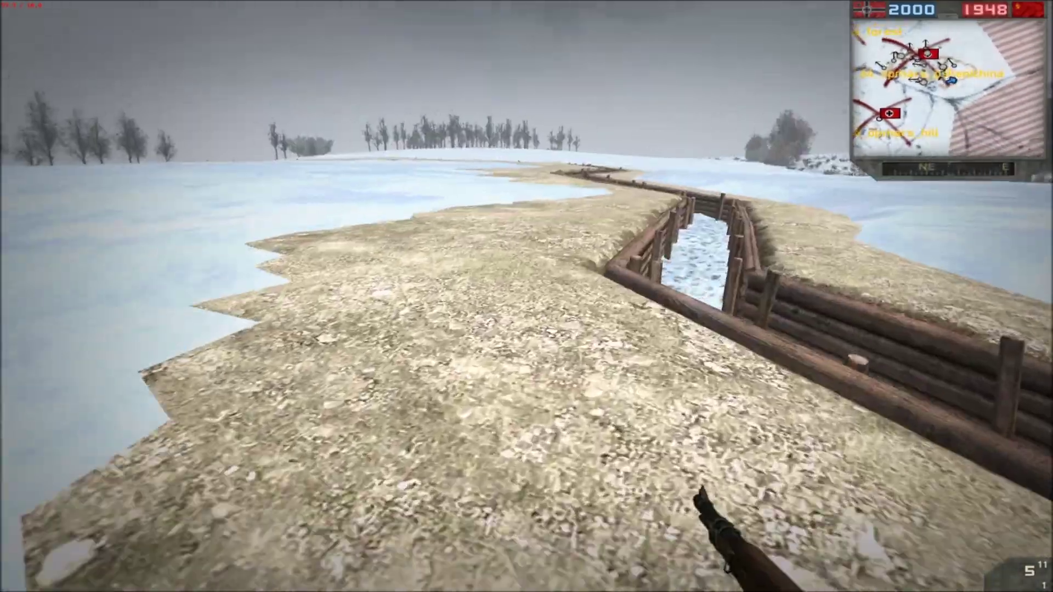
key("w")
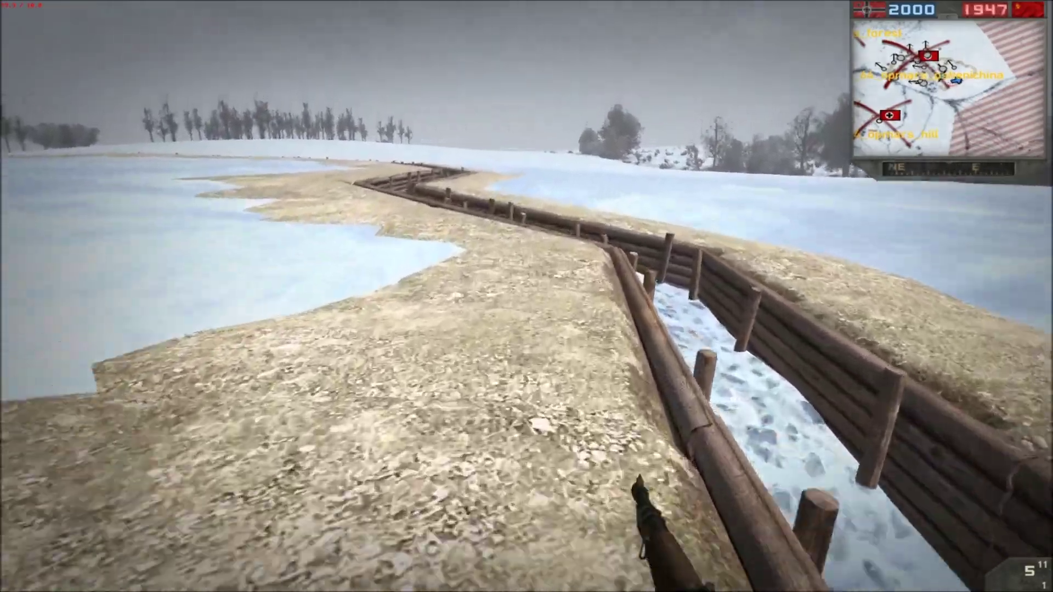
key("w")
right_click(526, 296)
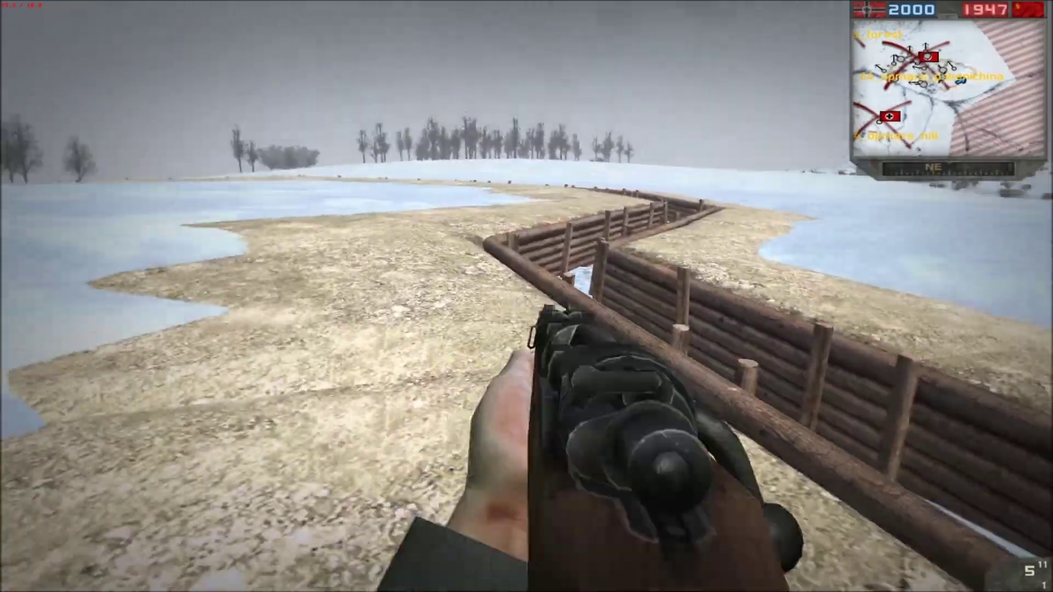
key("w")
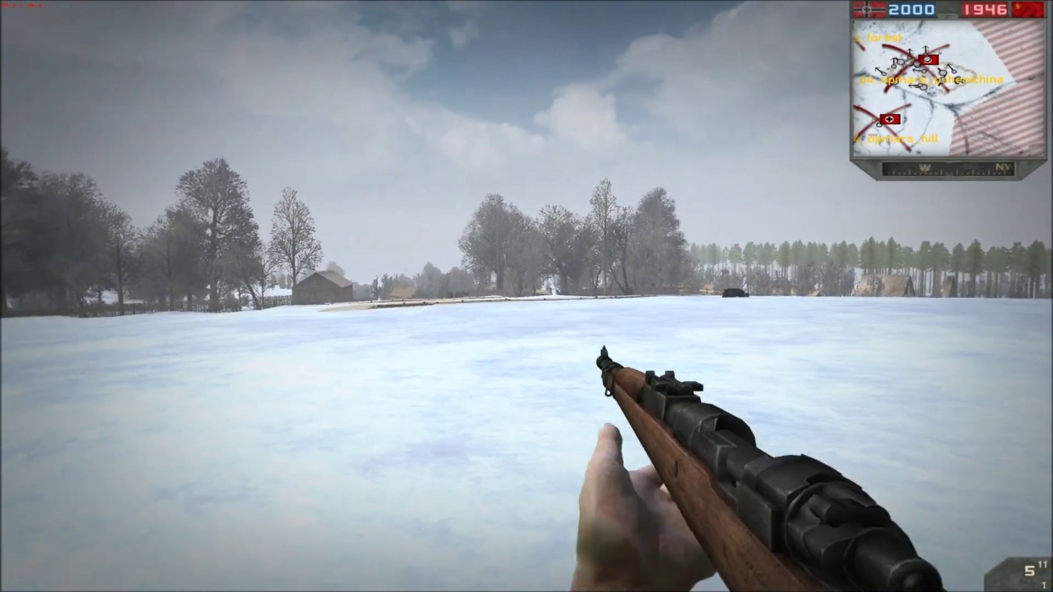
Step: Respawn on the German side at the Toropino control point with a submachine gun and check the map
key("Escape")
left_click(853, 540)
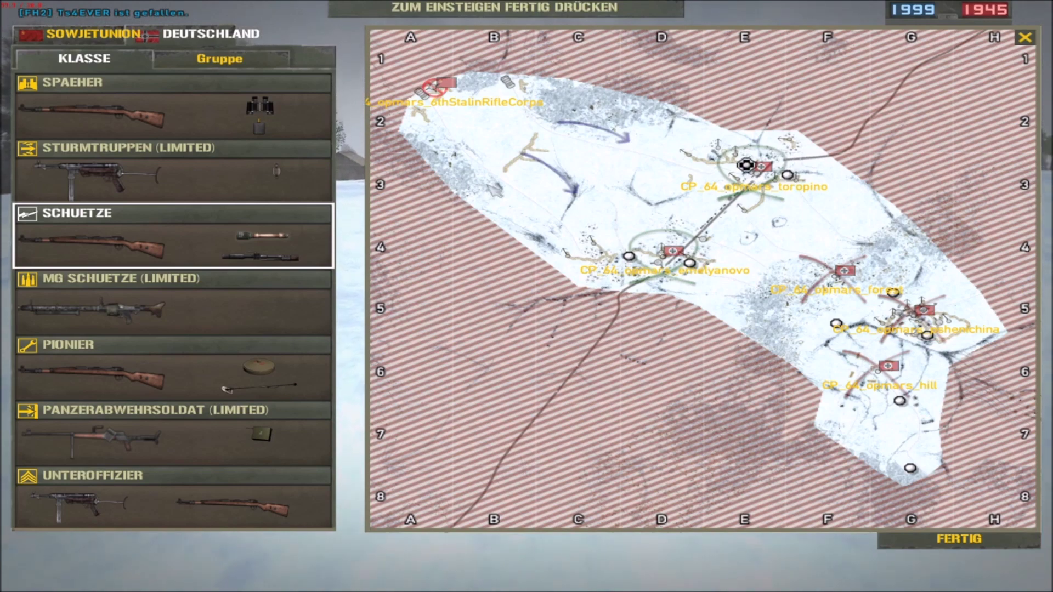
key("Escape")
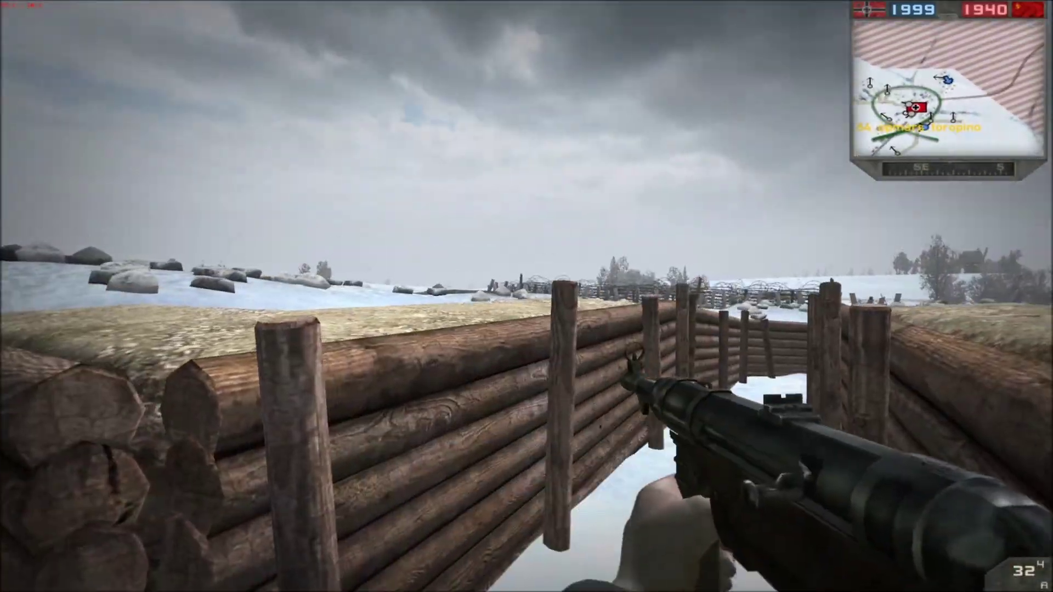
key("m")
key("m")
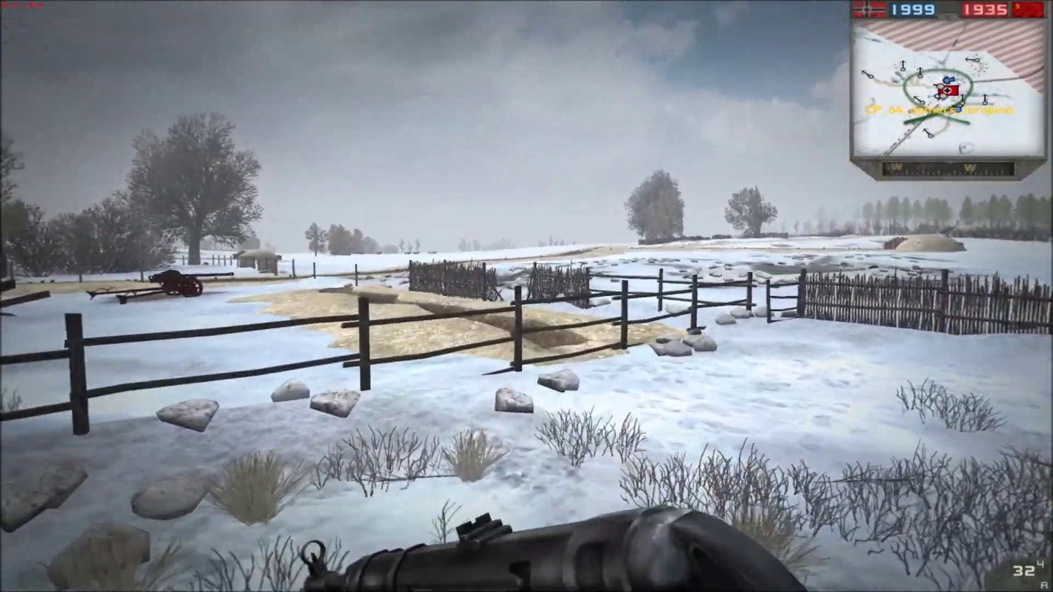
Step: Cross the Toropino fences to the anti-tank gun and inspect the log-lined trench beside it from above and inside
key("space")
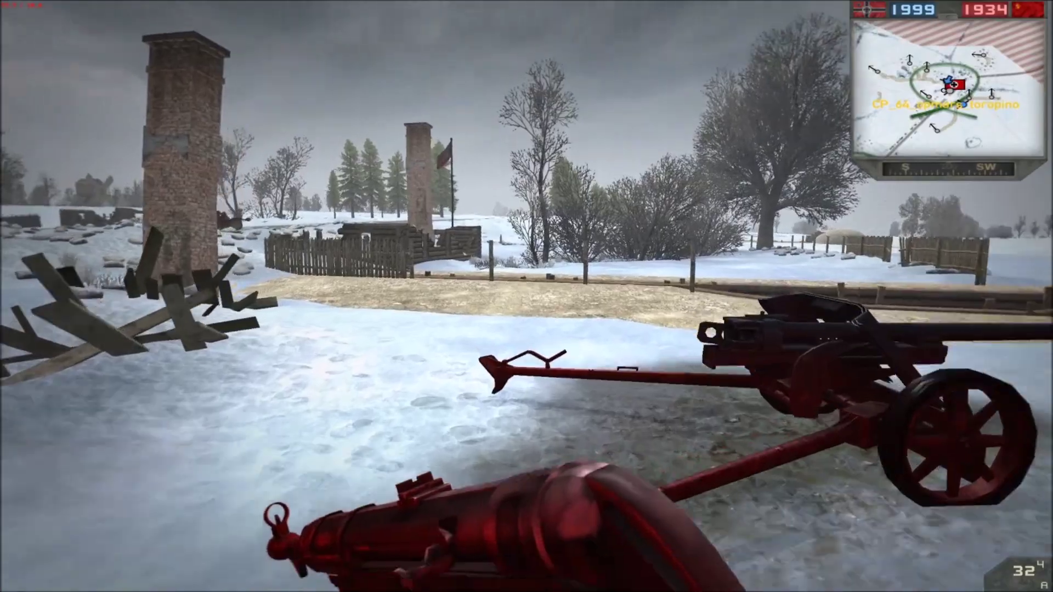
key("space")
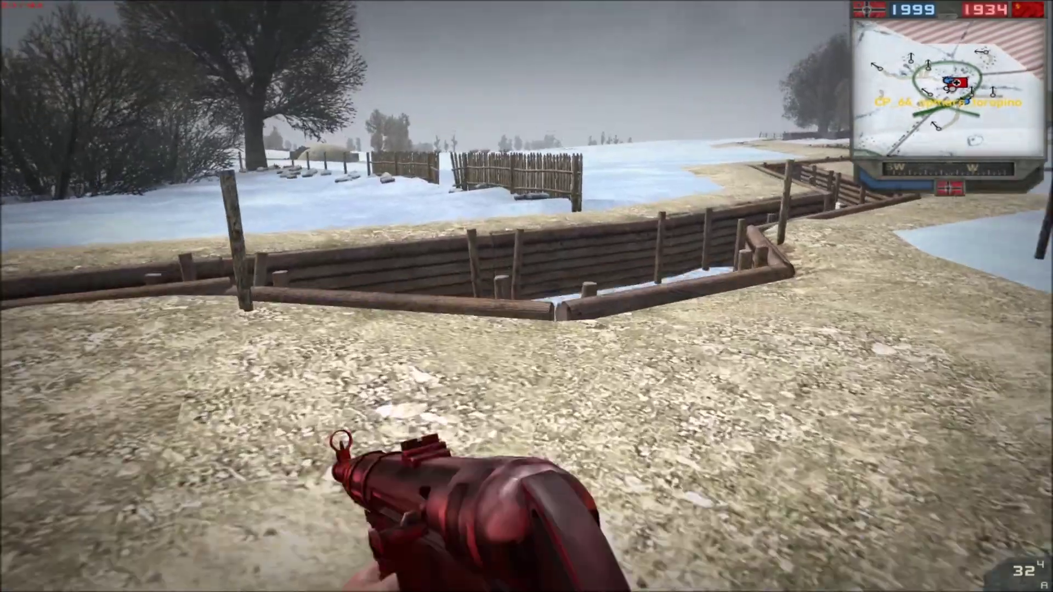
key("space")
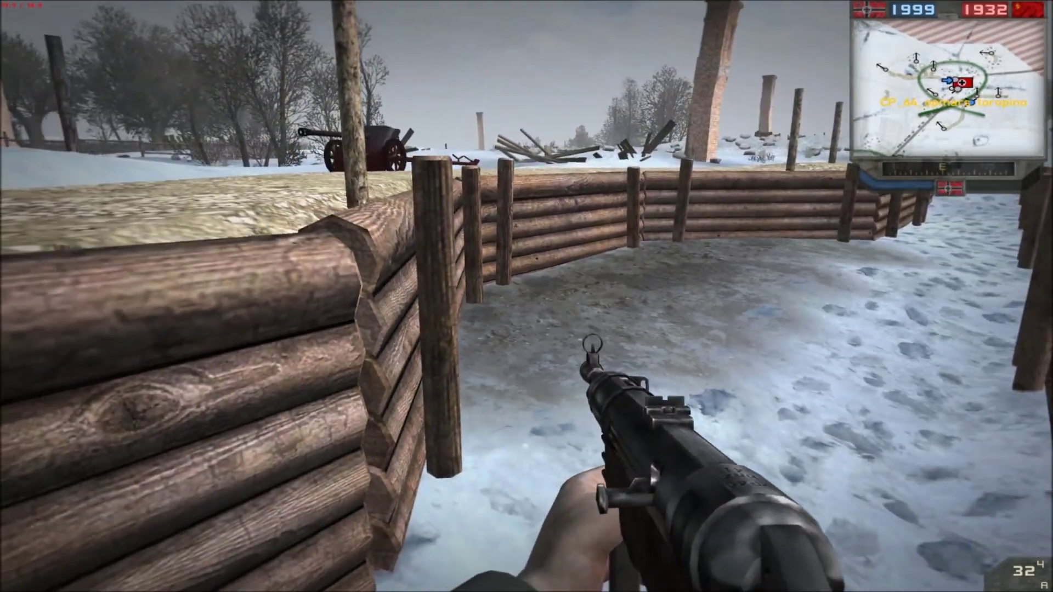
key("w")
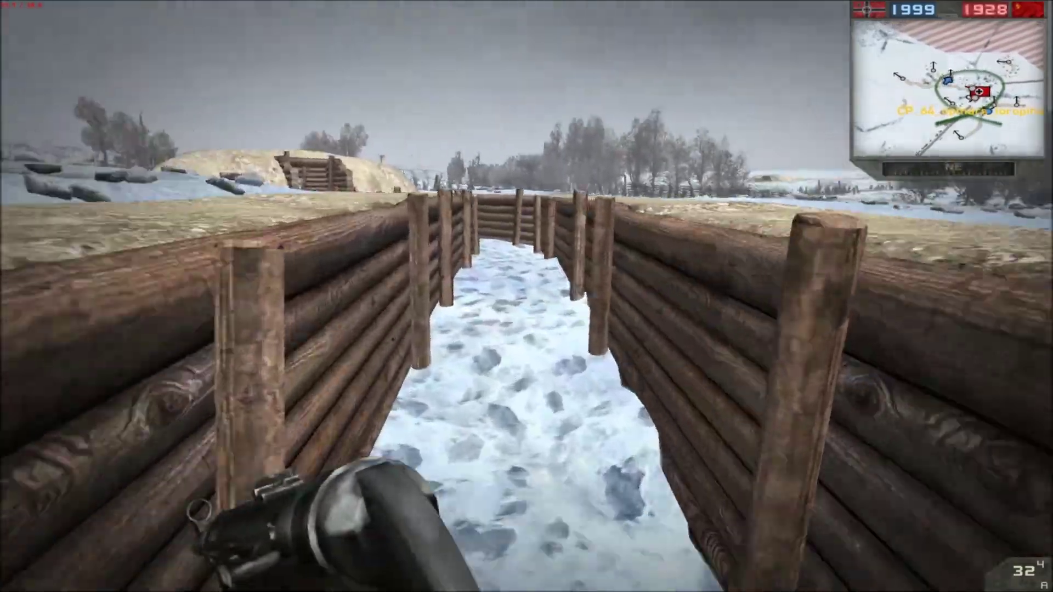
Step: Follow the log-lined trench north to the machine-gun bunker and examine the firing slit facing the barbed wire
key("w")
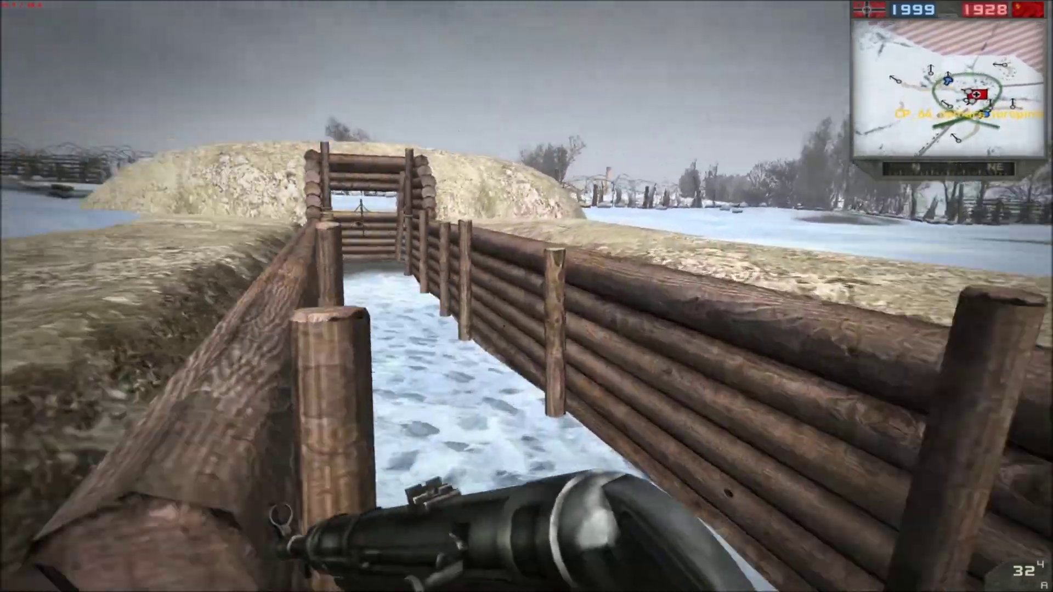
key("w")
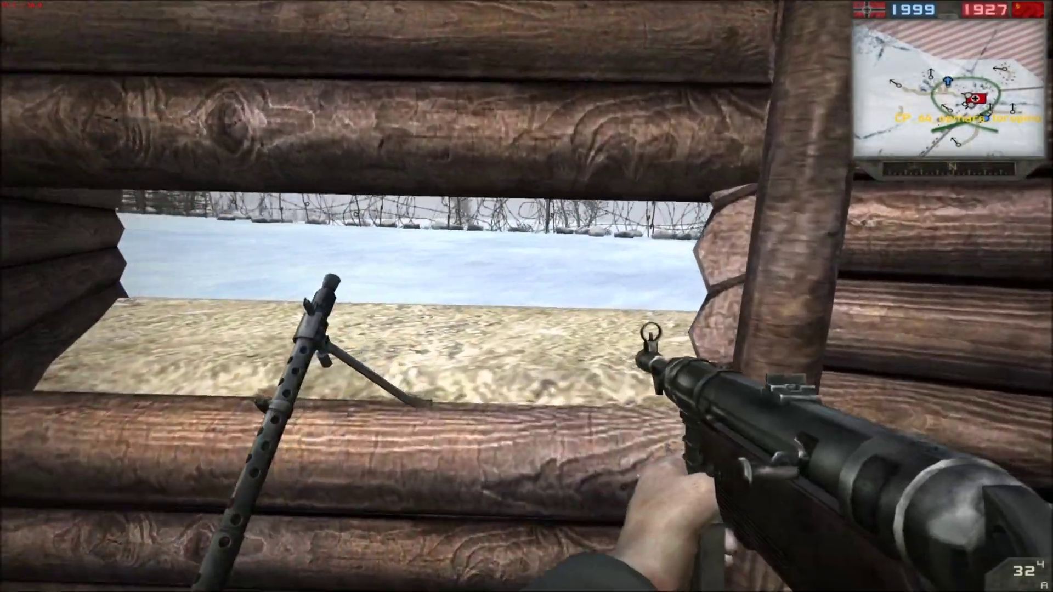
key("w")
Step: Return south from the machine-gun bunker along the log-lined trench and follow its bends to the unlined section
key("w")
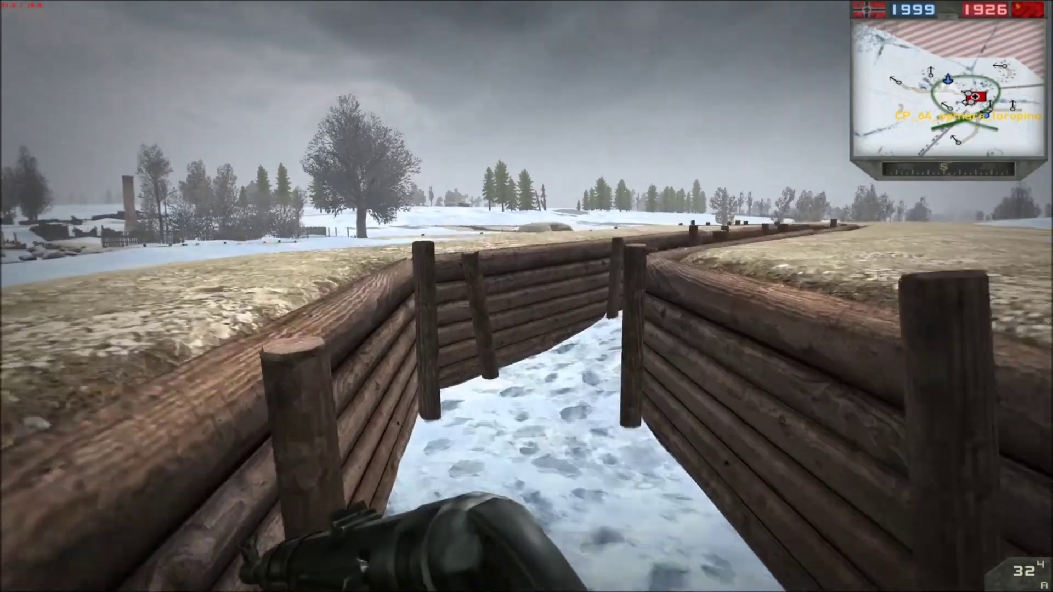
key("w")
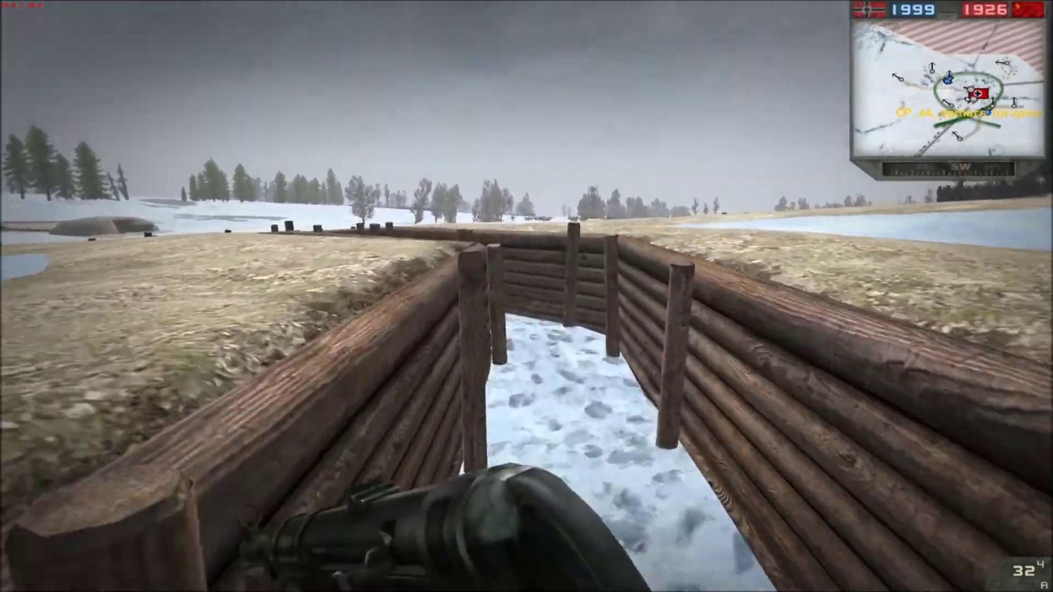
key("w")
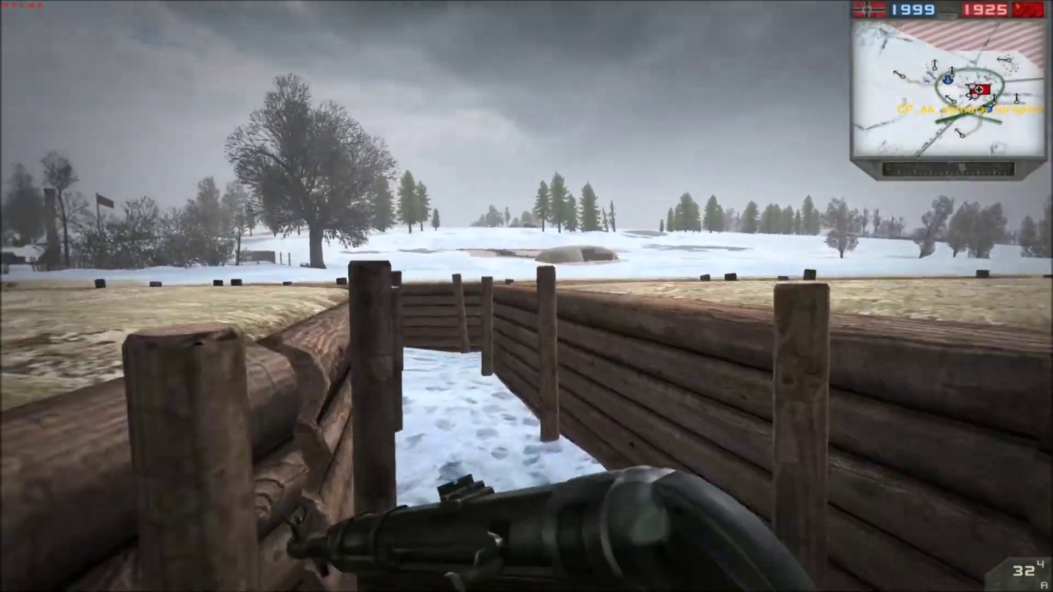
key("w")
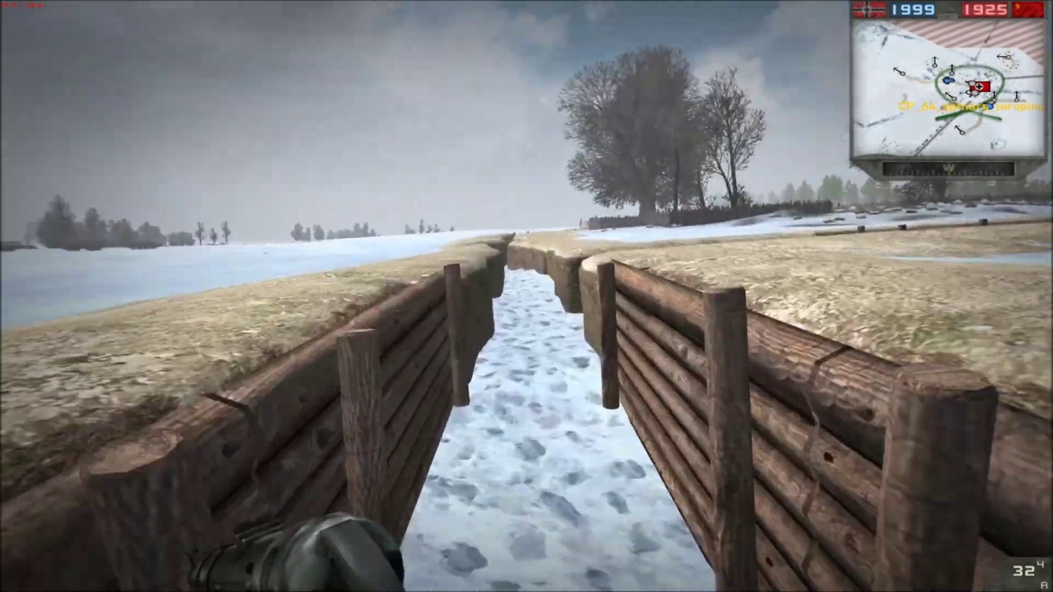
Step: Examine the unlined earth trench west of Toropino, checking its walls, its transition to logs and the view over its edge
key("w")
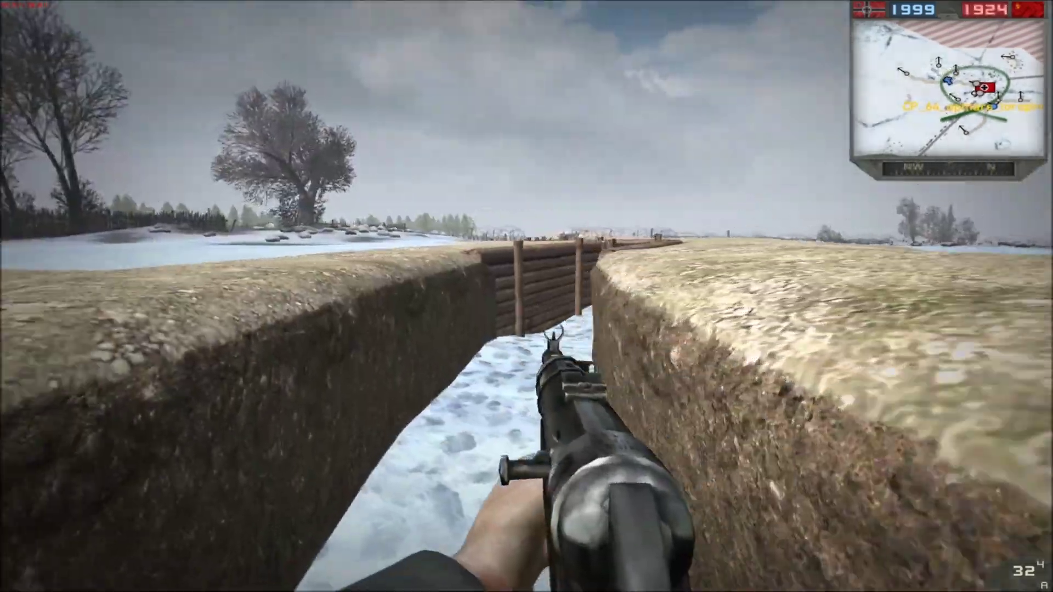
key("w")
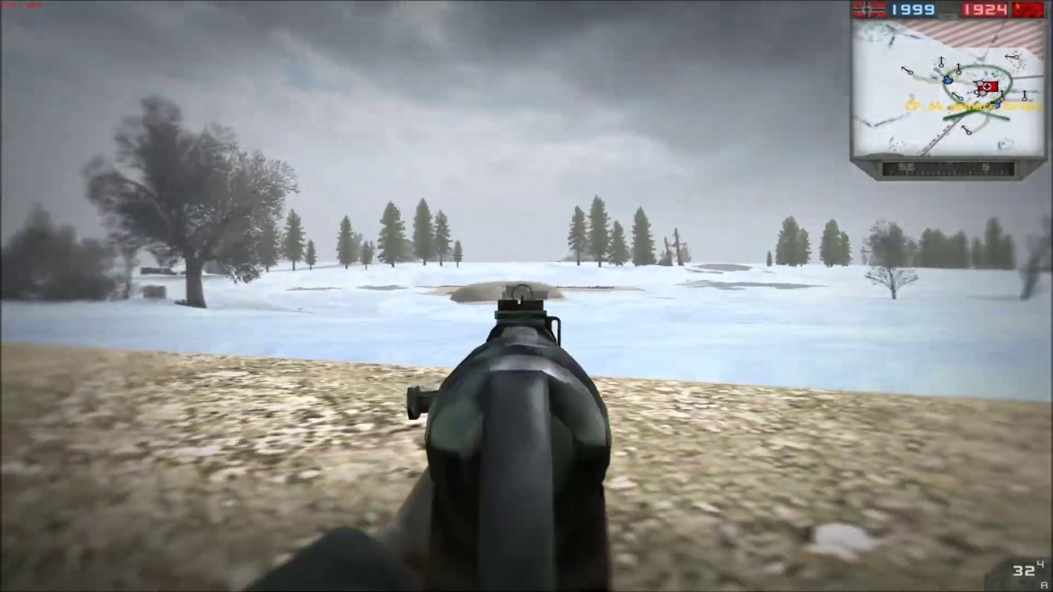
key("w")
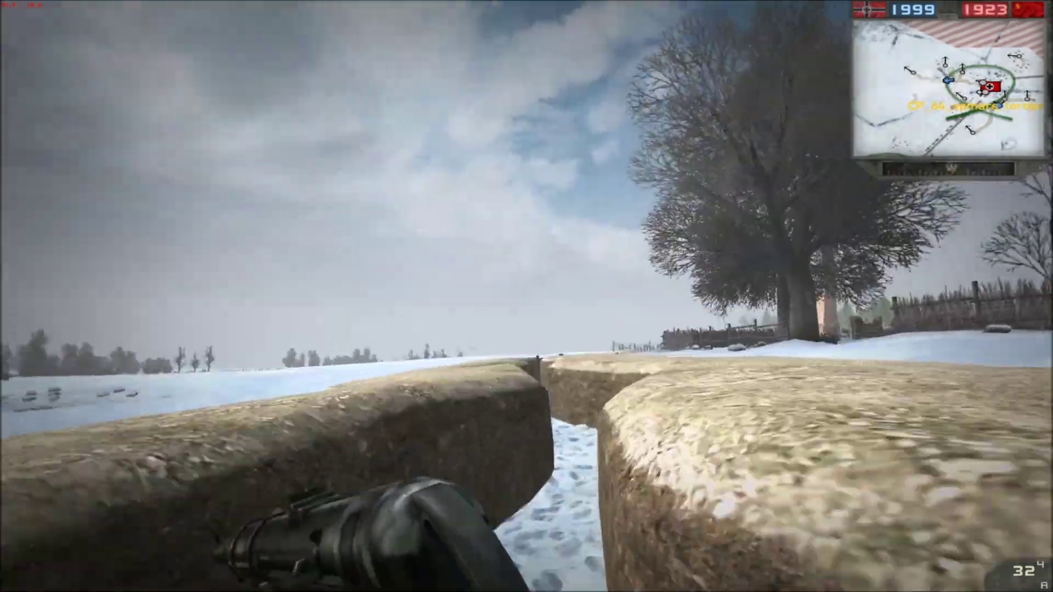
key("w")
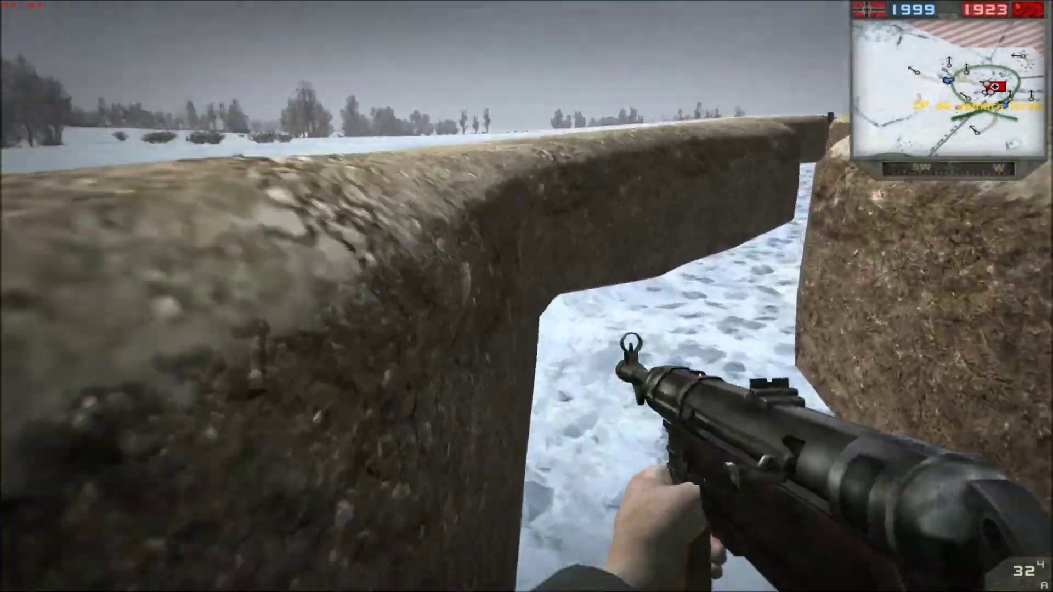
key("w")
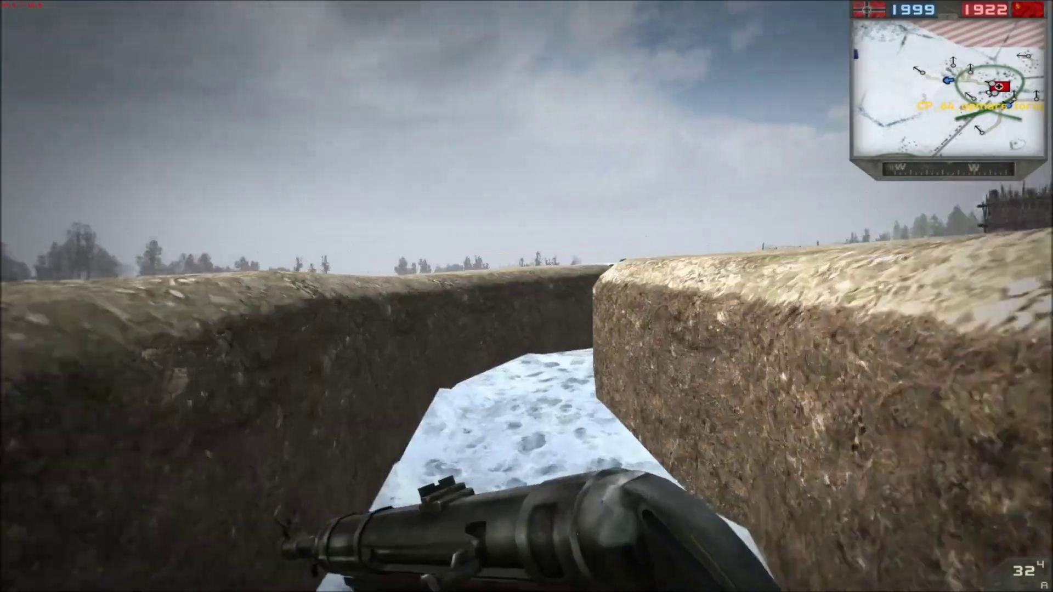
Step: Follow the log-lined trench northwest past the earth mounds to the forward machine-gun bunker between the barbed wire lines
key("w")
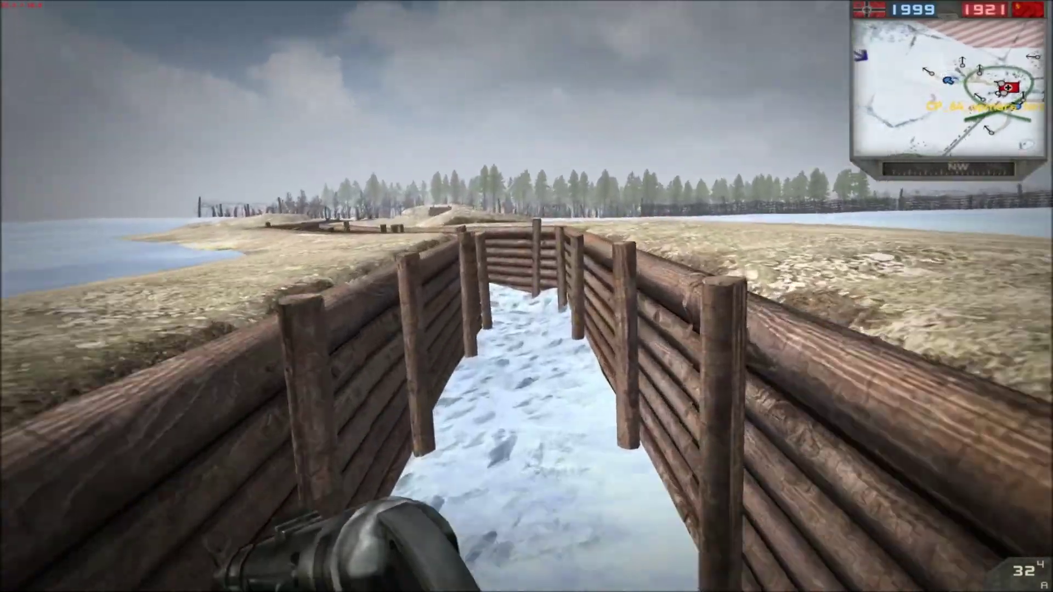
key("w")
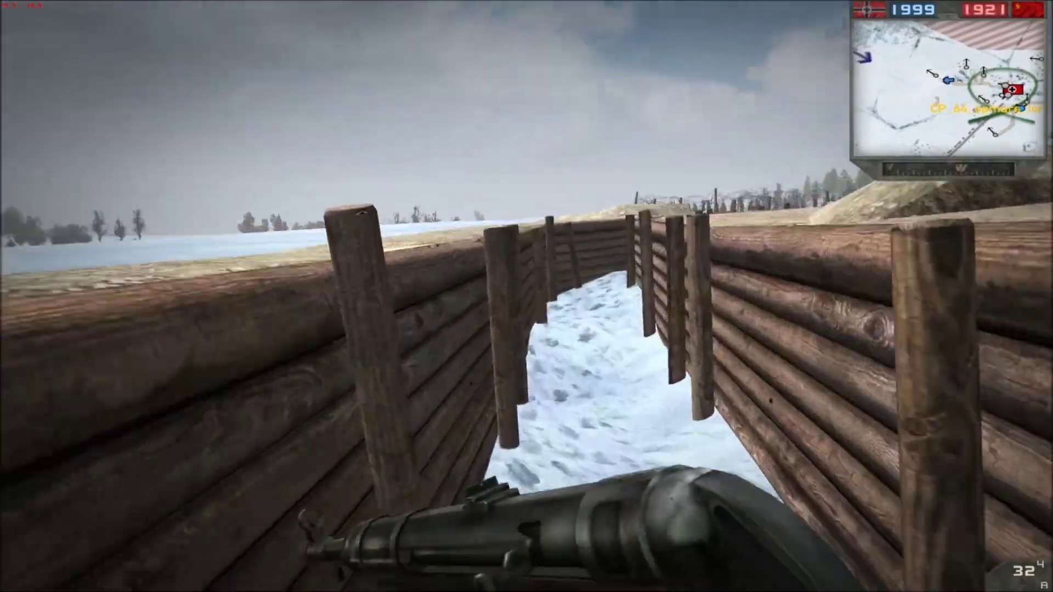
key("w")
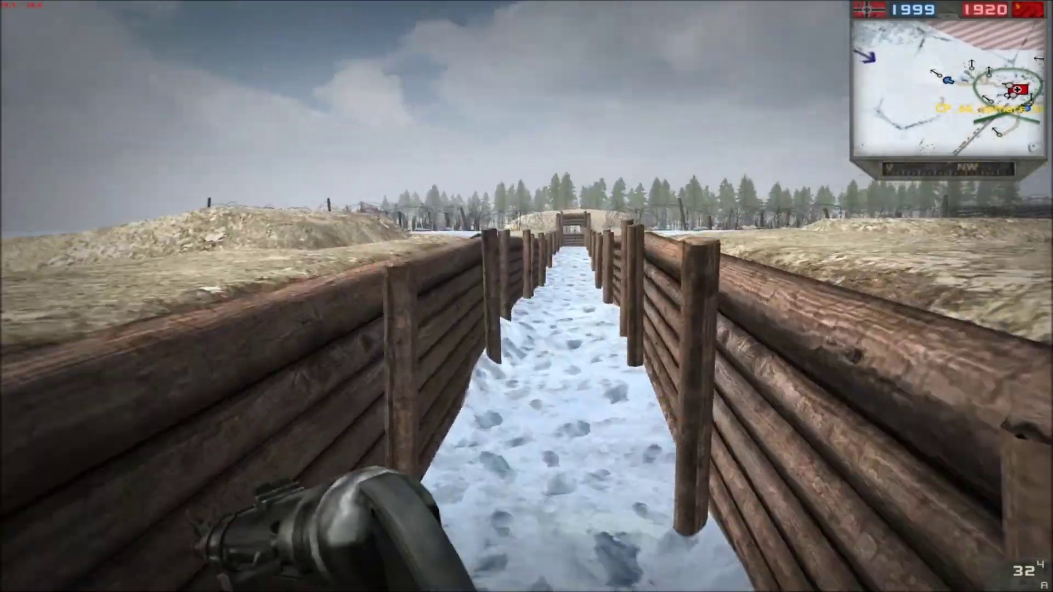
key("w")
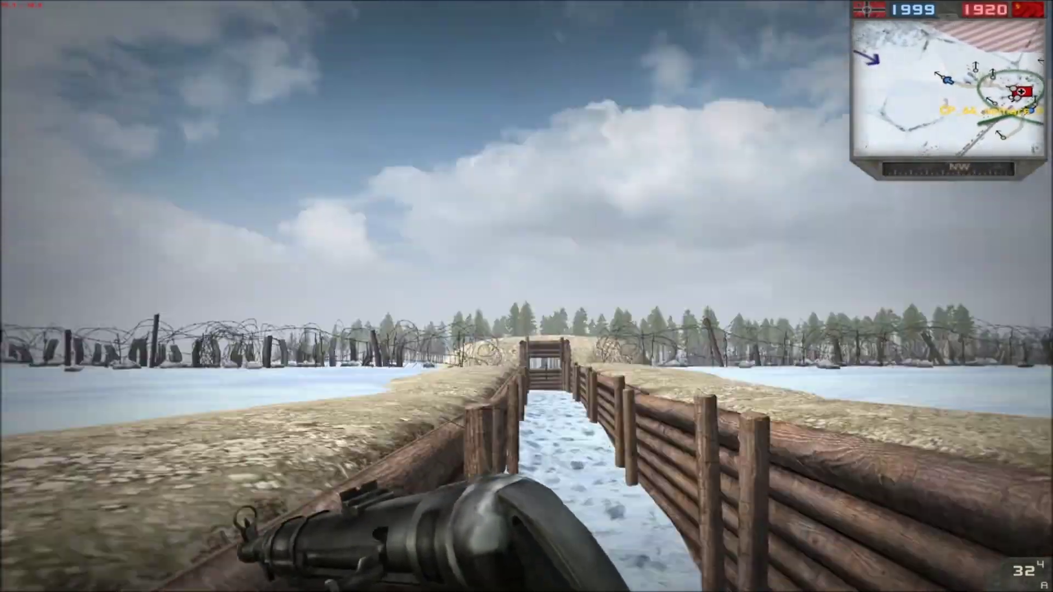
key("w")
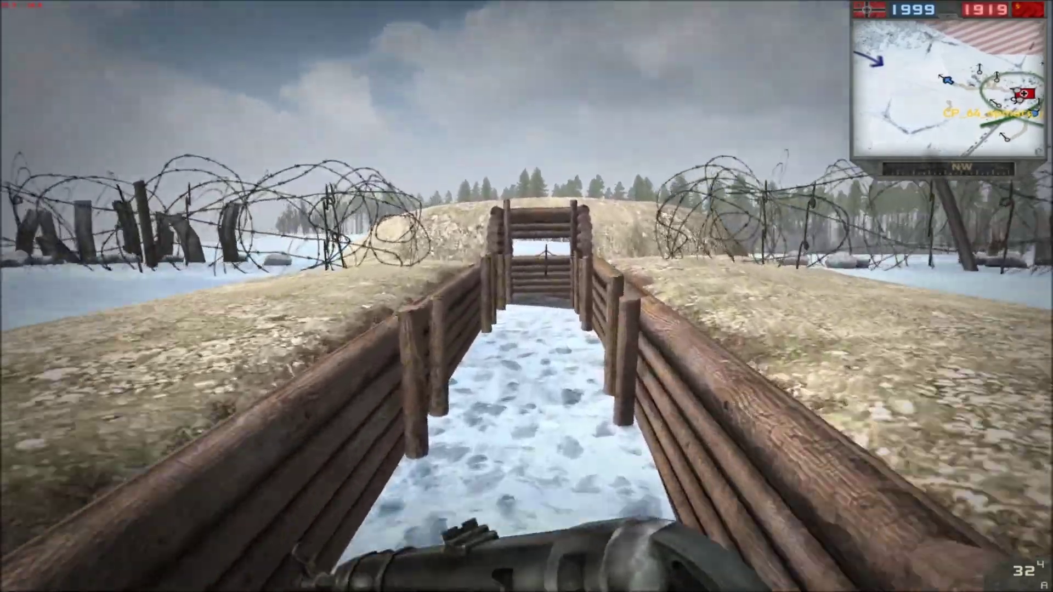
Step: Inspect the forward bunker's earth mound and log sides from outside, and return into the trench heading southeast
key("w")
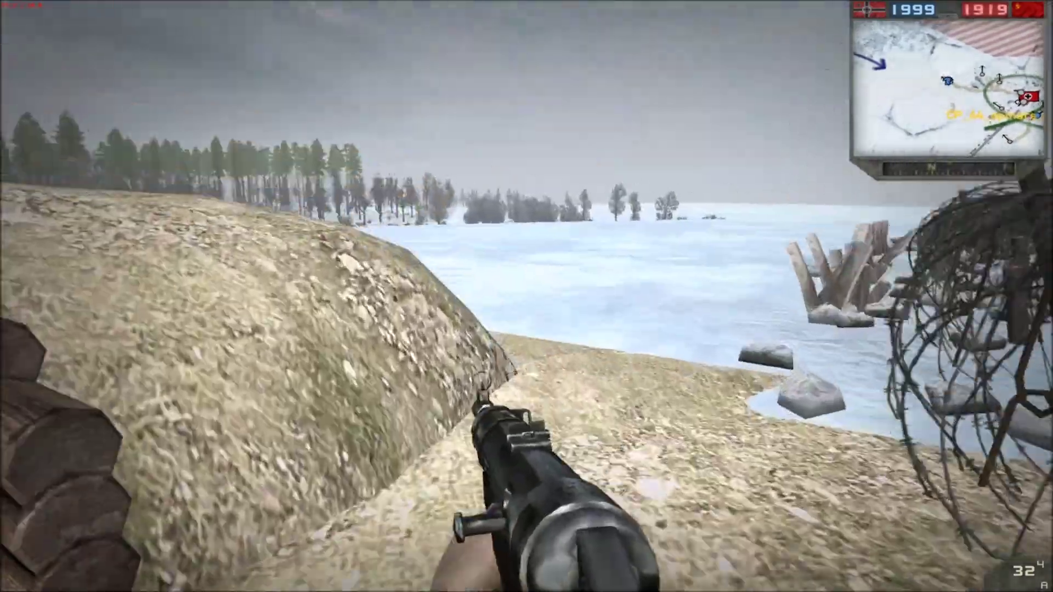
key("w")
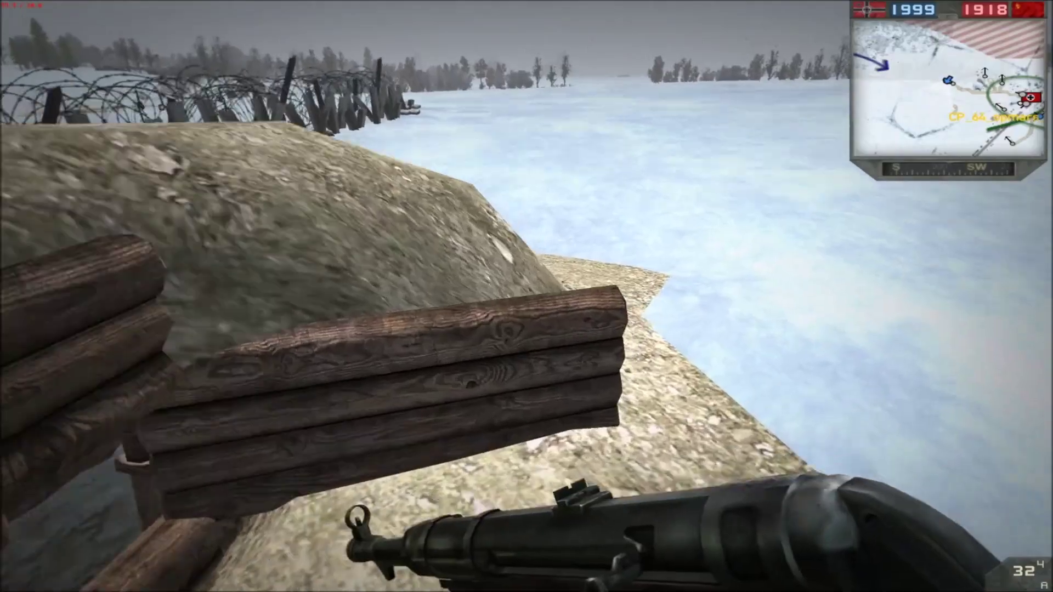
key("w")
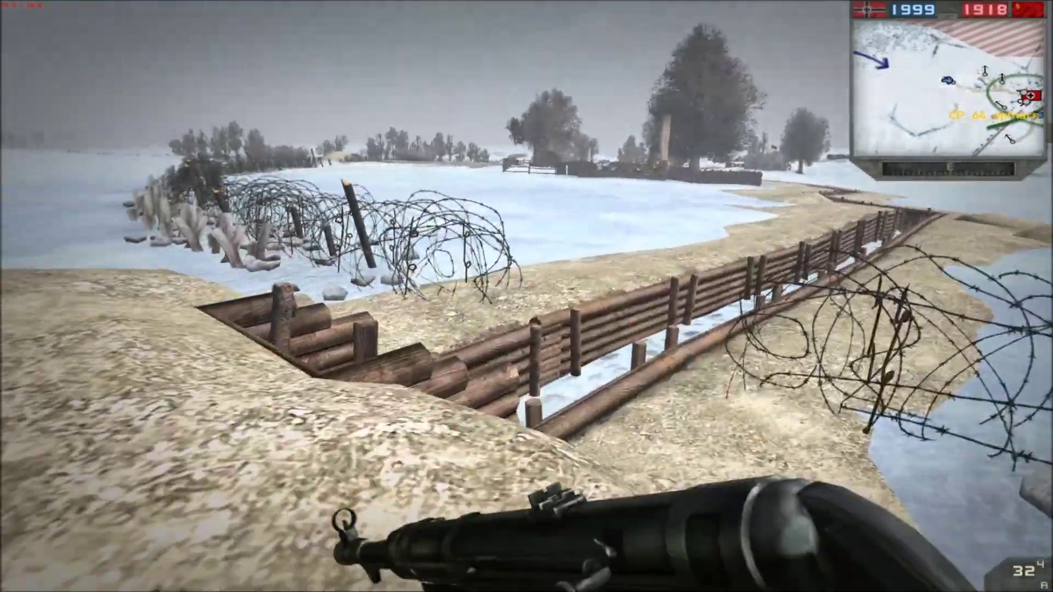
key("w")
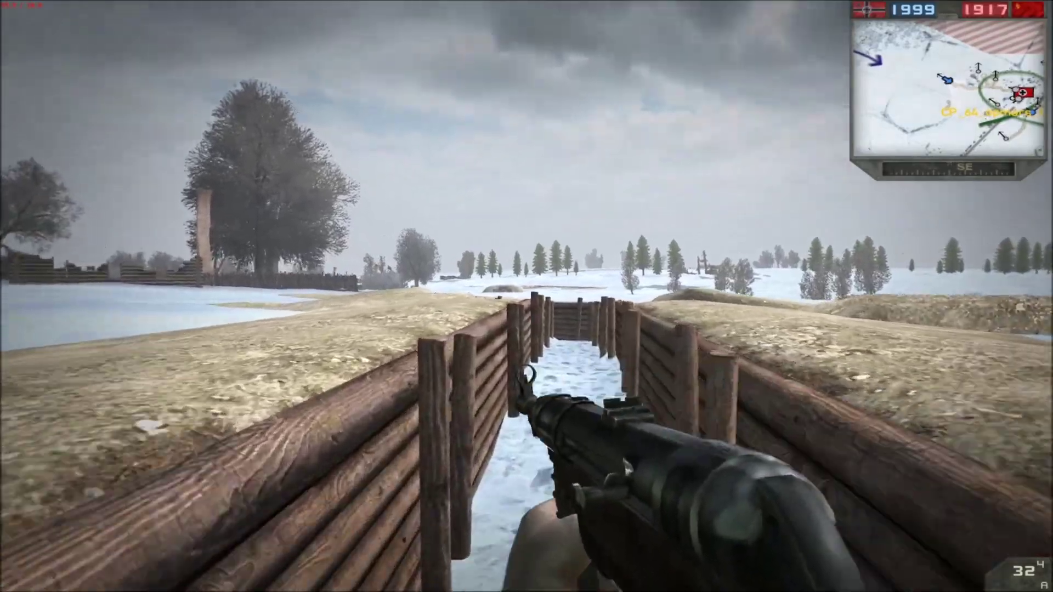
Step: Follow the log-lined trench southeast through its bends and continue east into the unlined earth trench, checking the view over its edges
key("w")
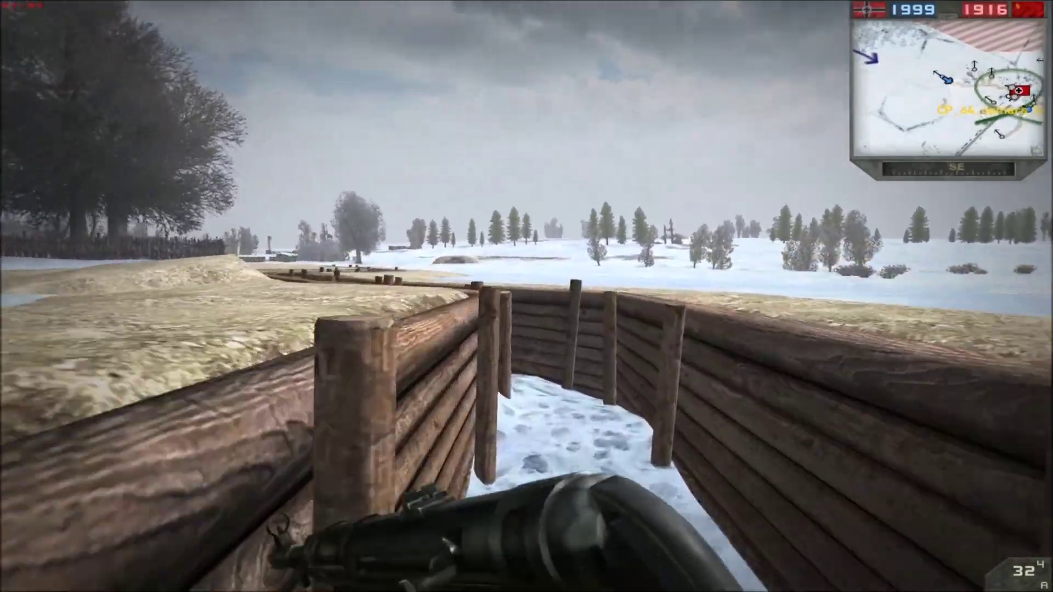
key("w")
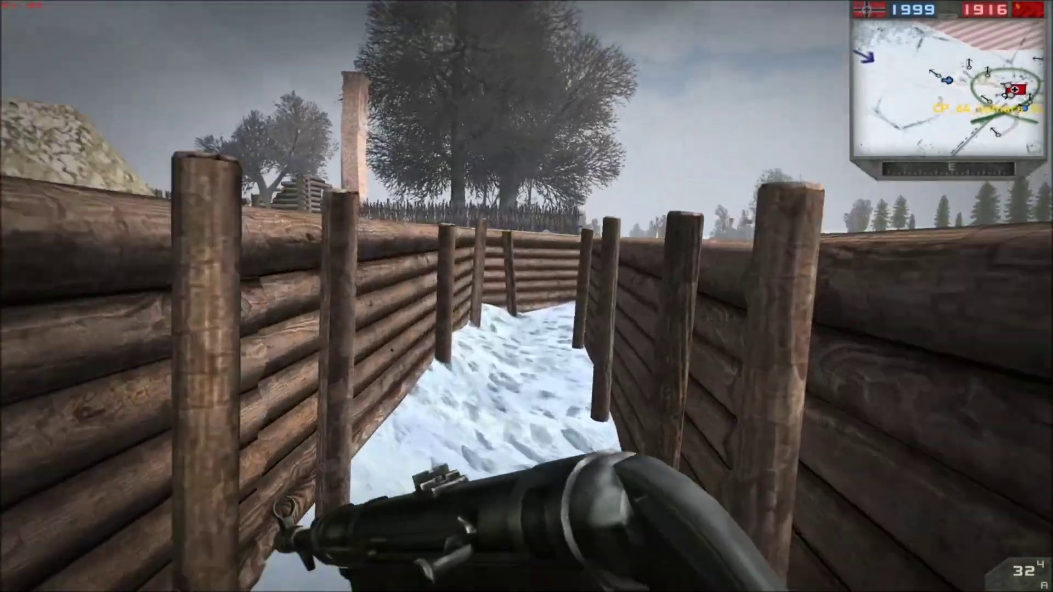
key("w")
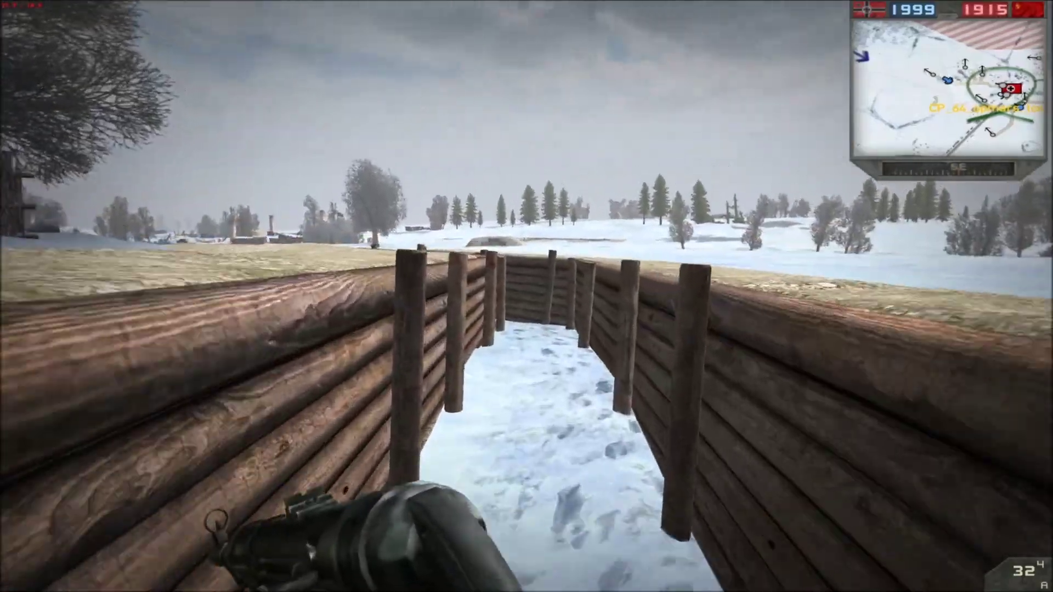
key("w")
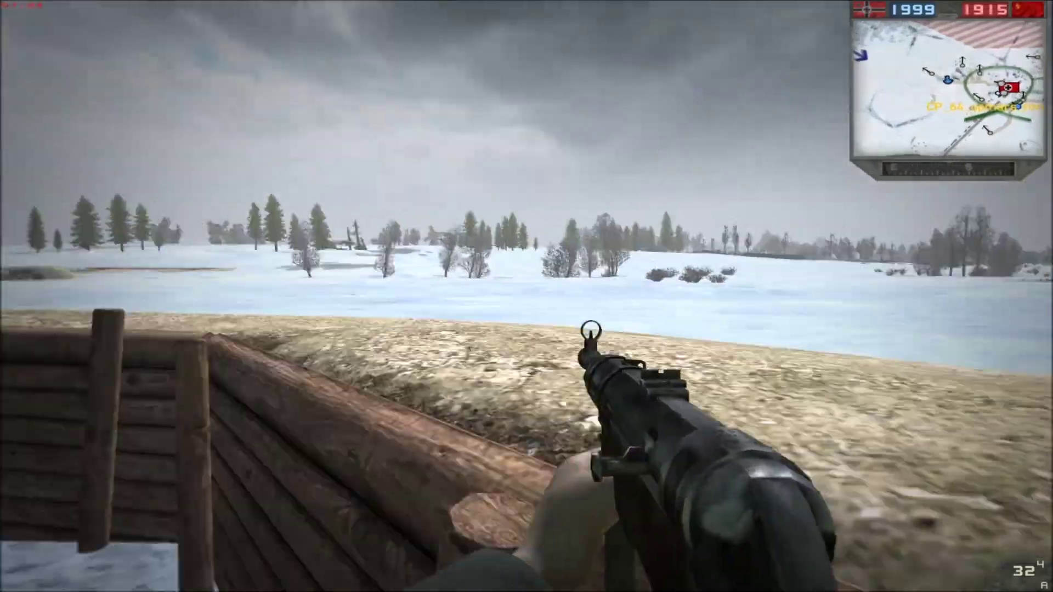
key("w")
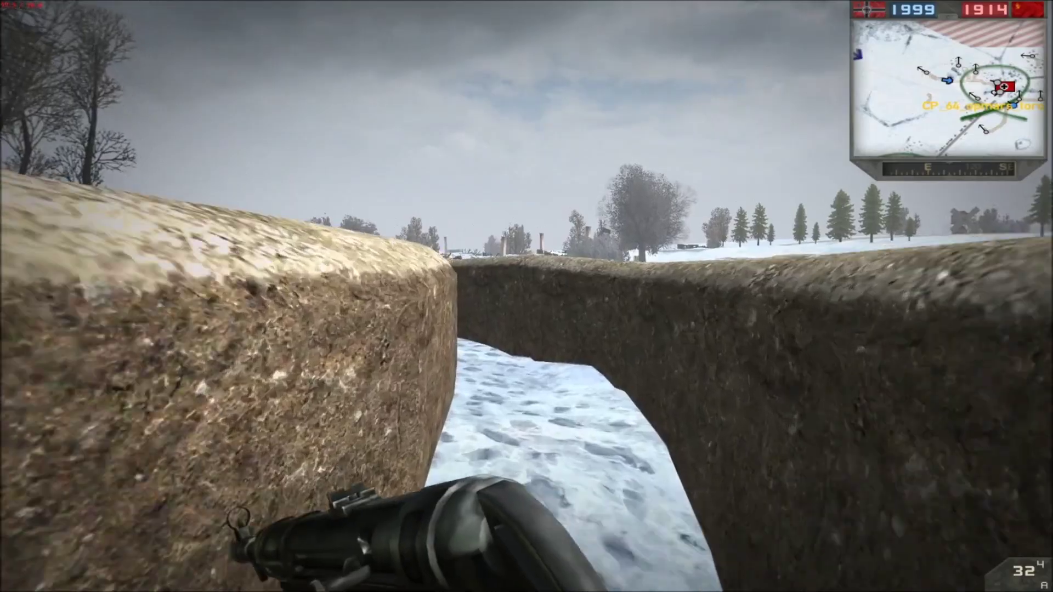
key("w")
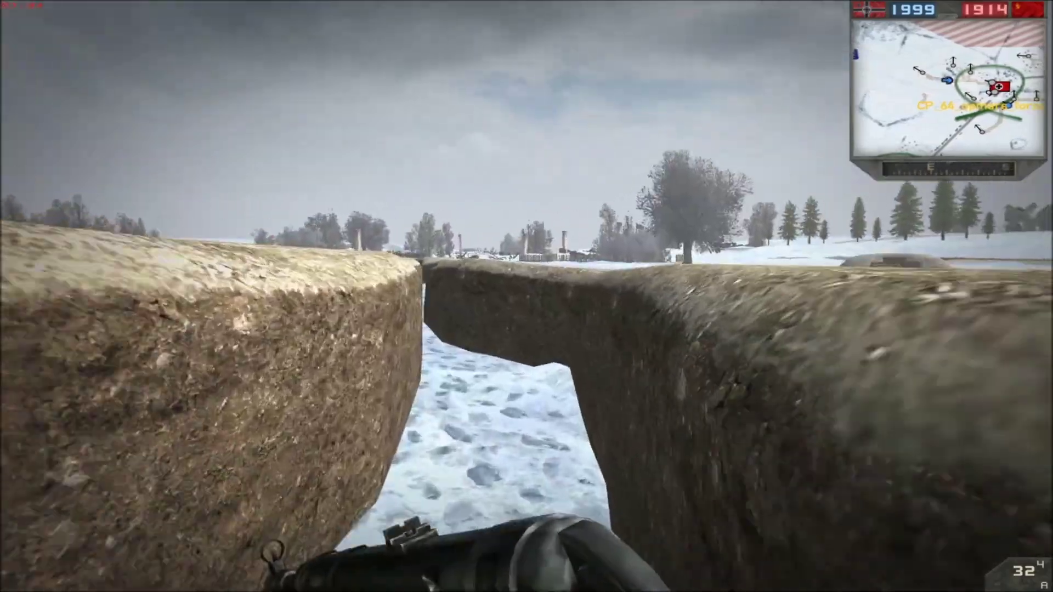
key("w")
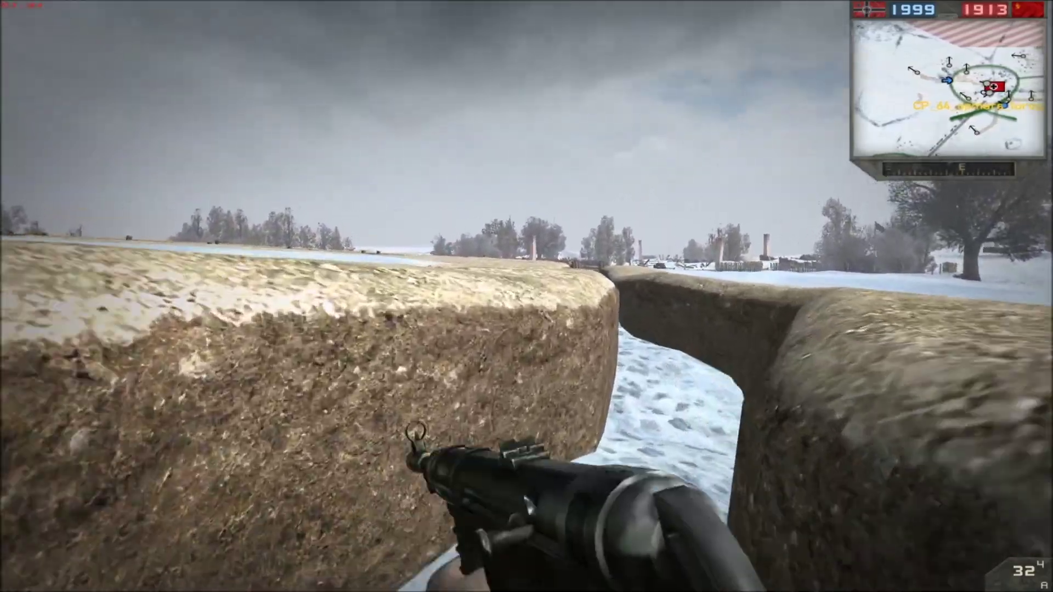